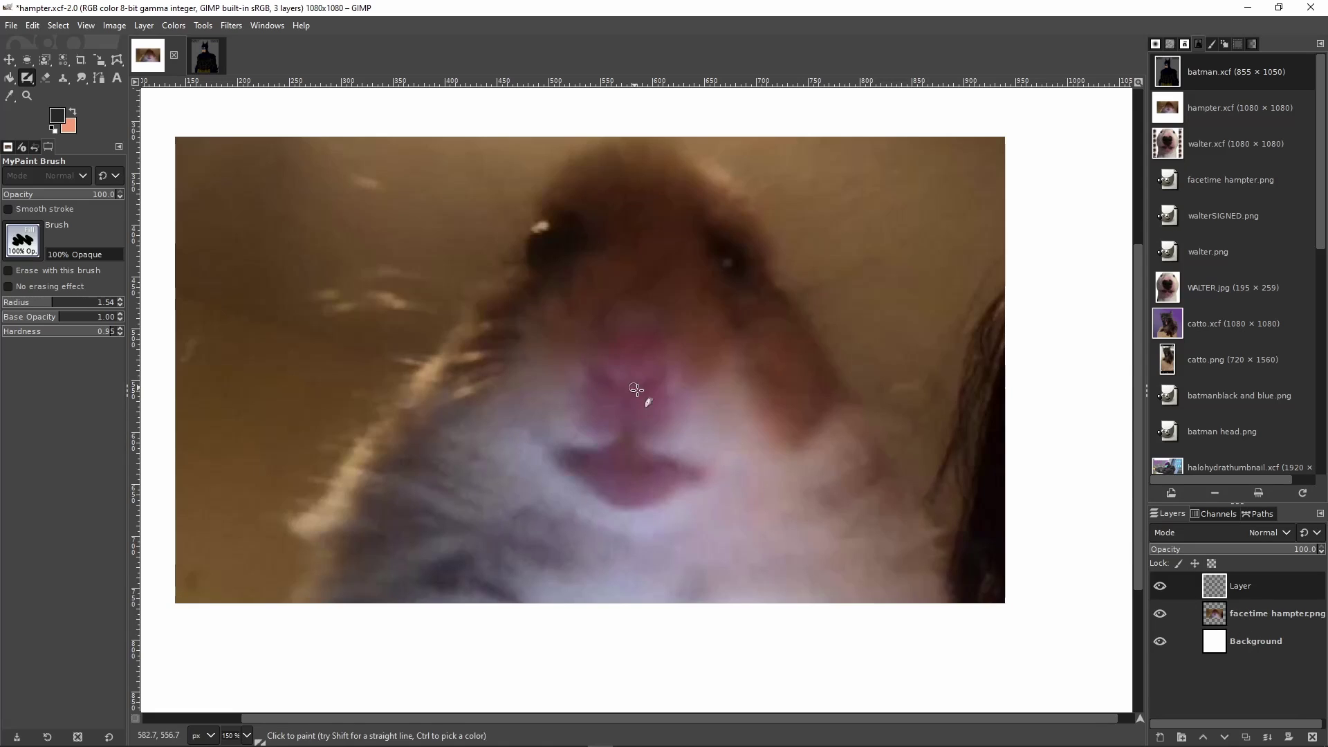
scroll(636, 388, "down", 3)
scroll(630, 382, "up", 3)
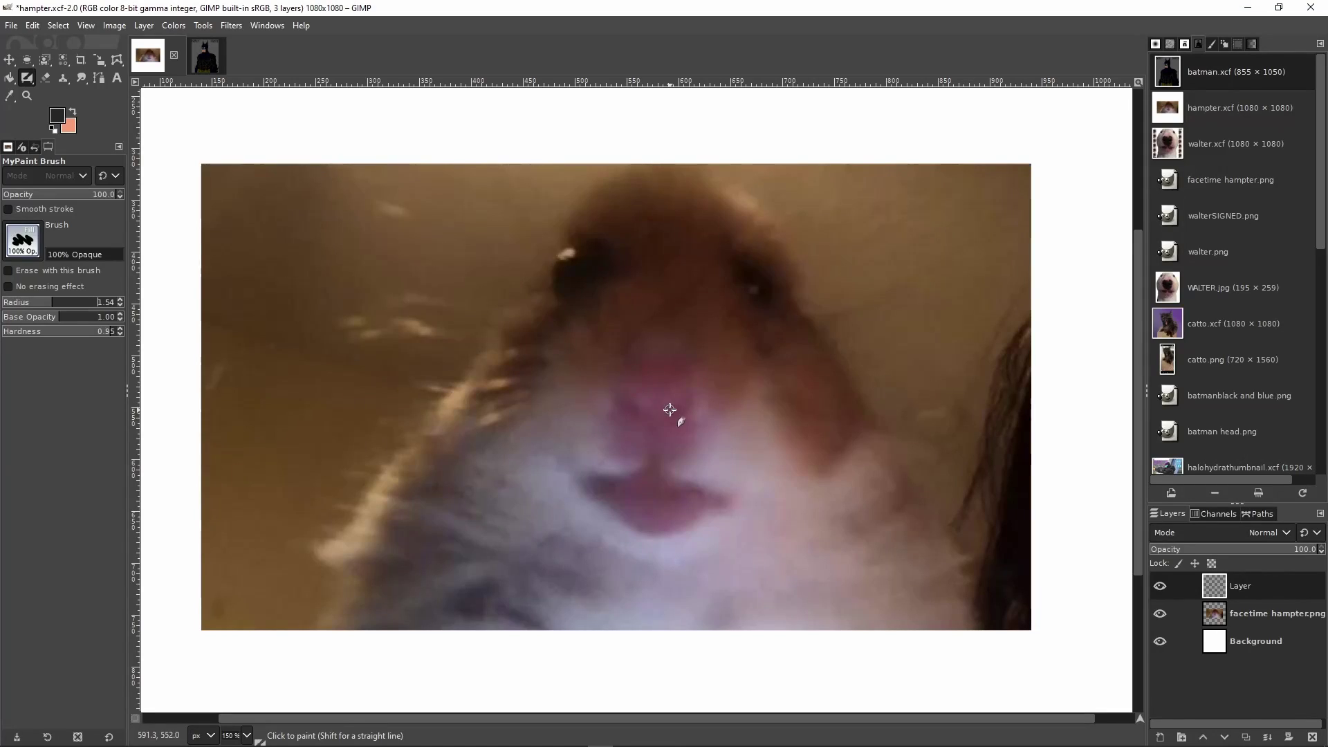
scroll(685, 415, "down", 2)
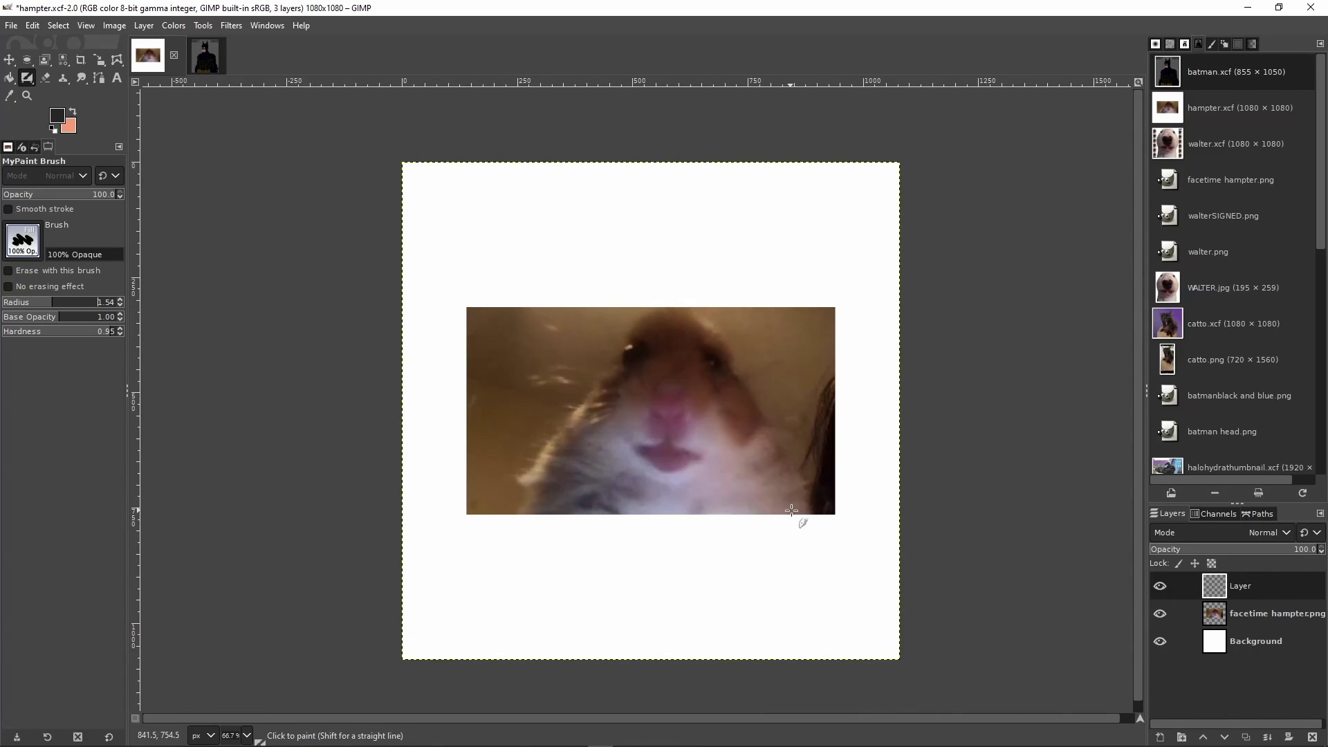
scroll(800, 521, "up", 3)
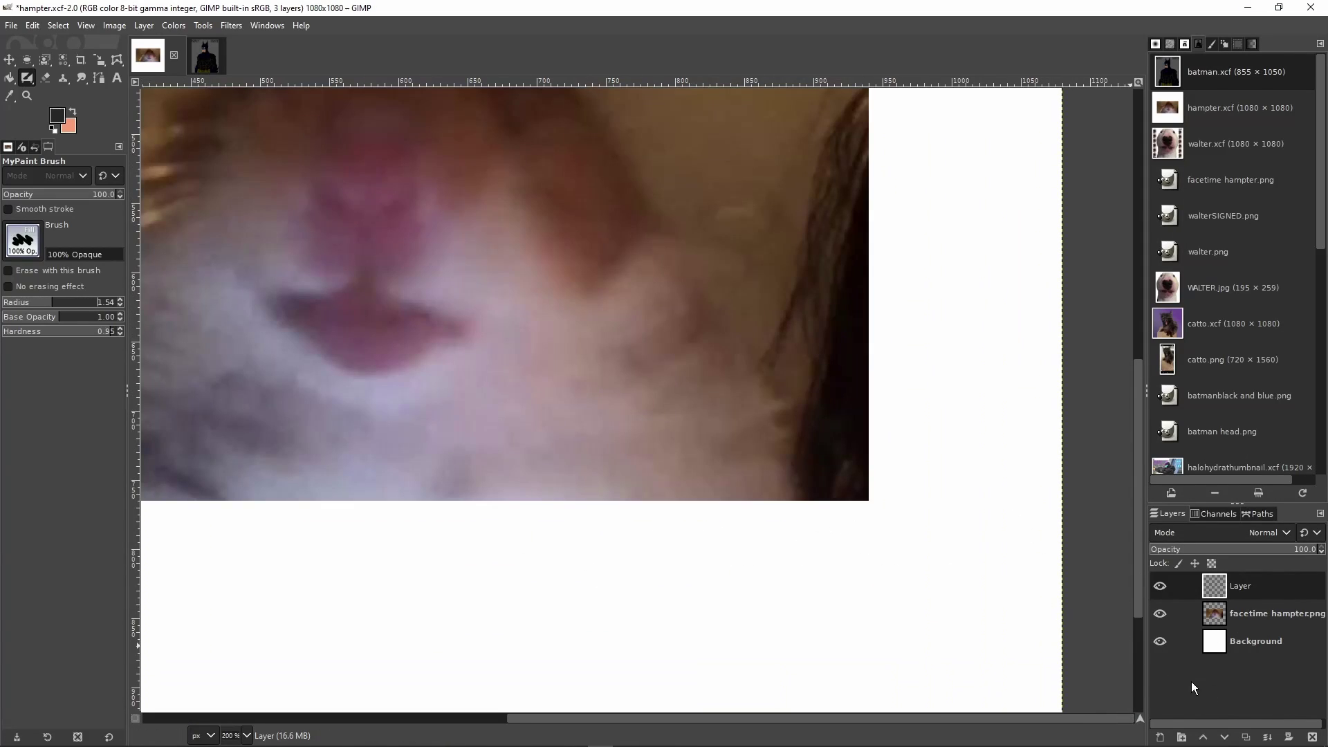
left_click(1215, 621)
key("1")
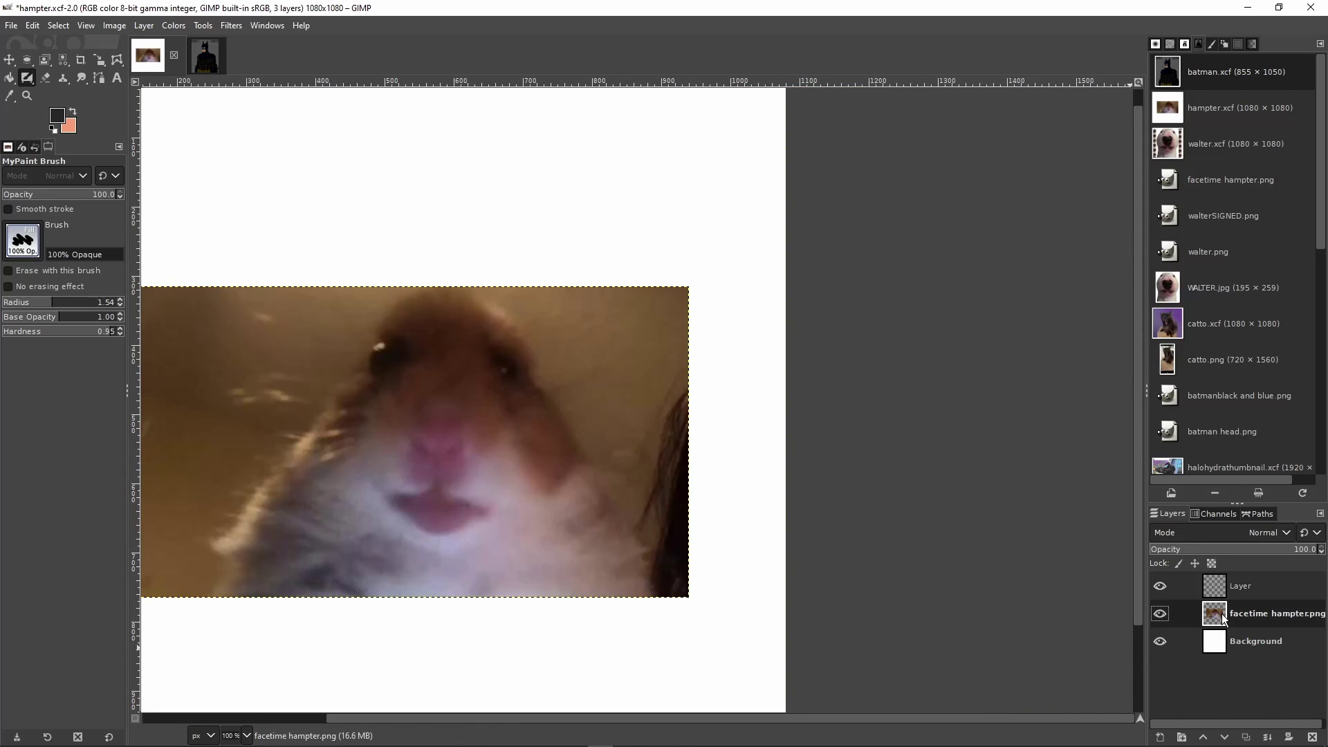
scroll(397, 430, "left", 2)
left_click(1228, 587)
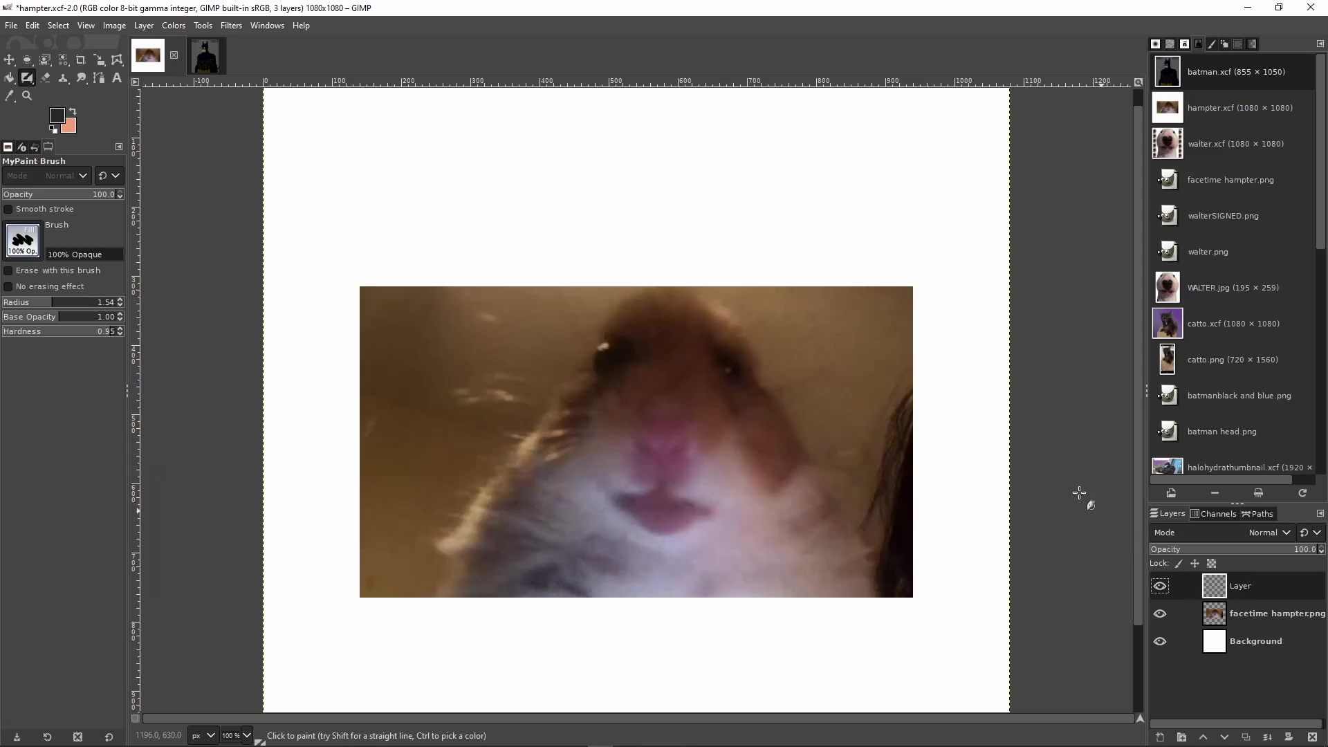
scroll(681, 436, "up", 4)
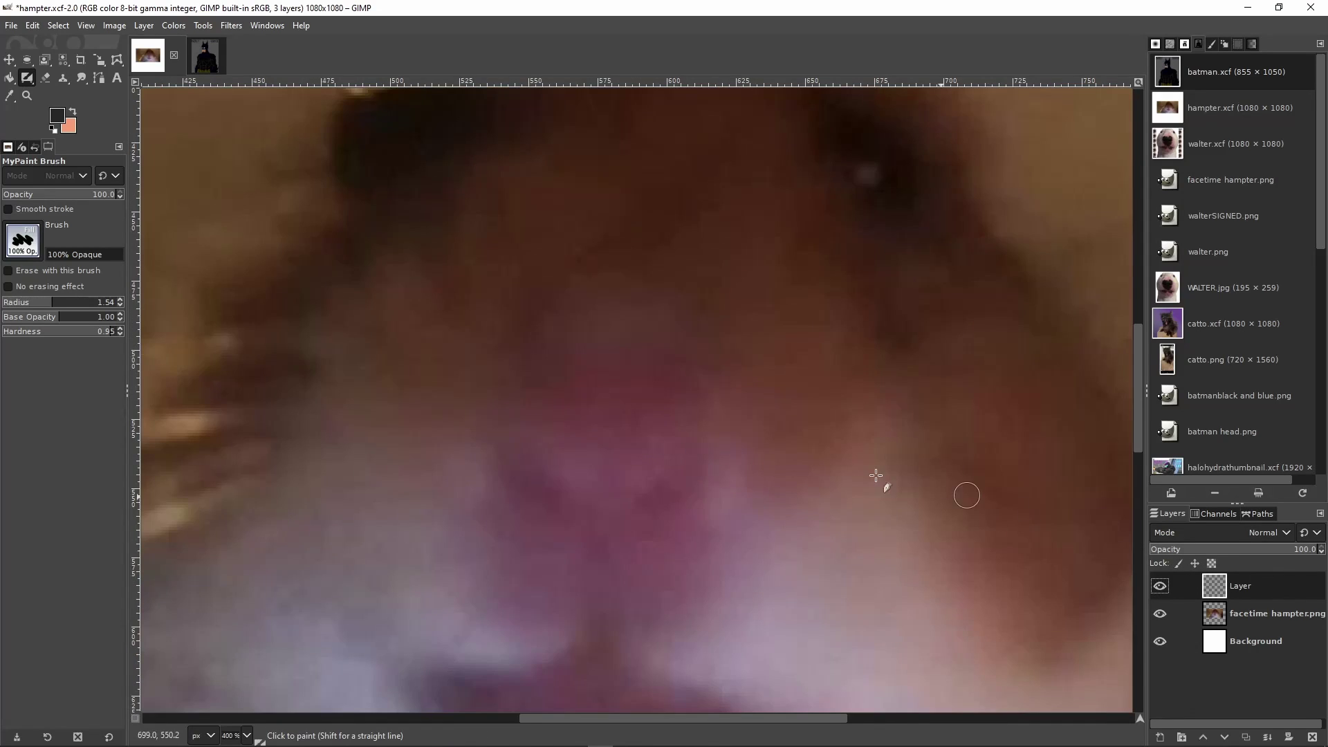
scroll(879, 481, "down", 3)
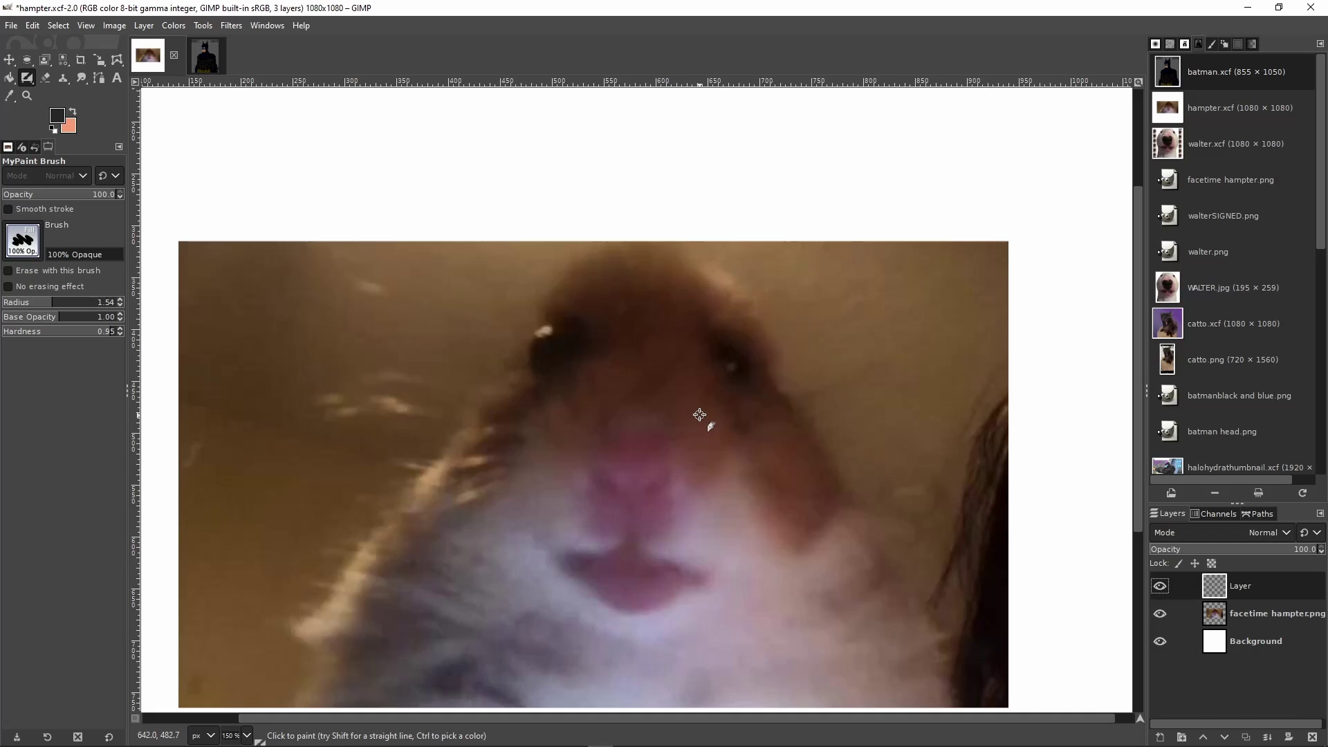
scroll(698, 485, "down", 3)
scroll(719, 478, "up", 3)
scroll(640, 409, "down", 6)
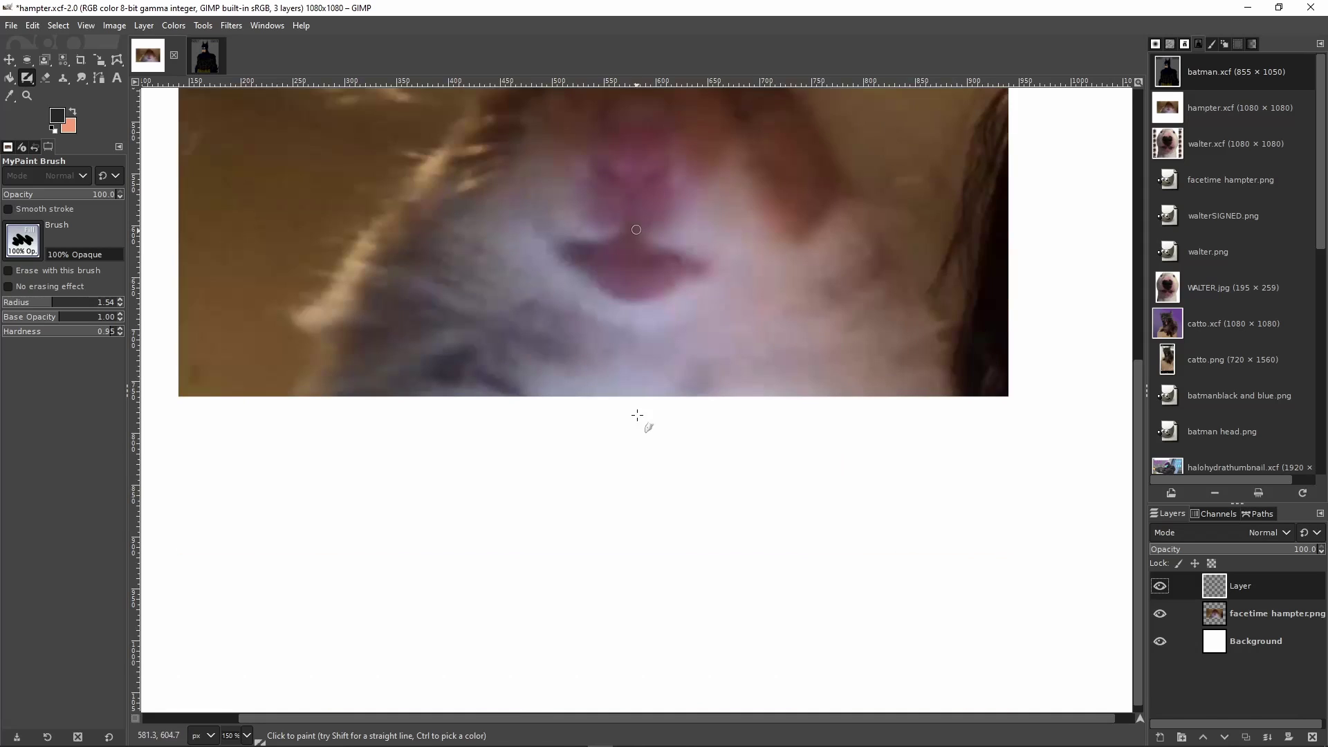
scroll(621, 625, "up", 3)
scroll(630, 618, "up", 3)
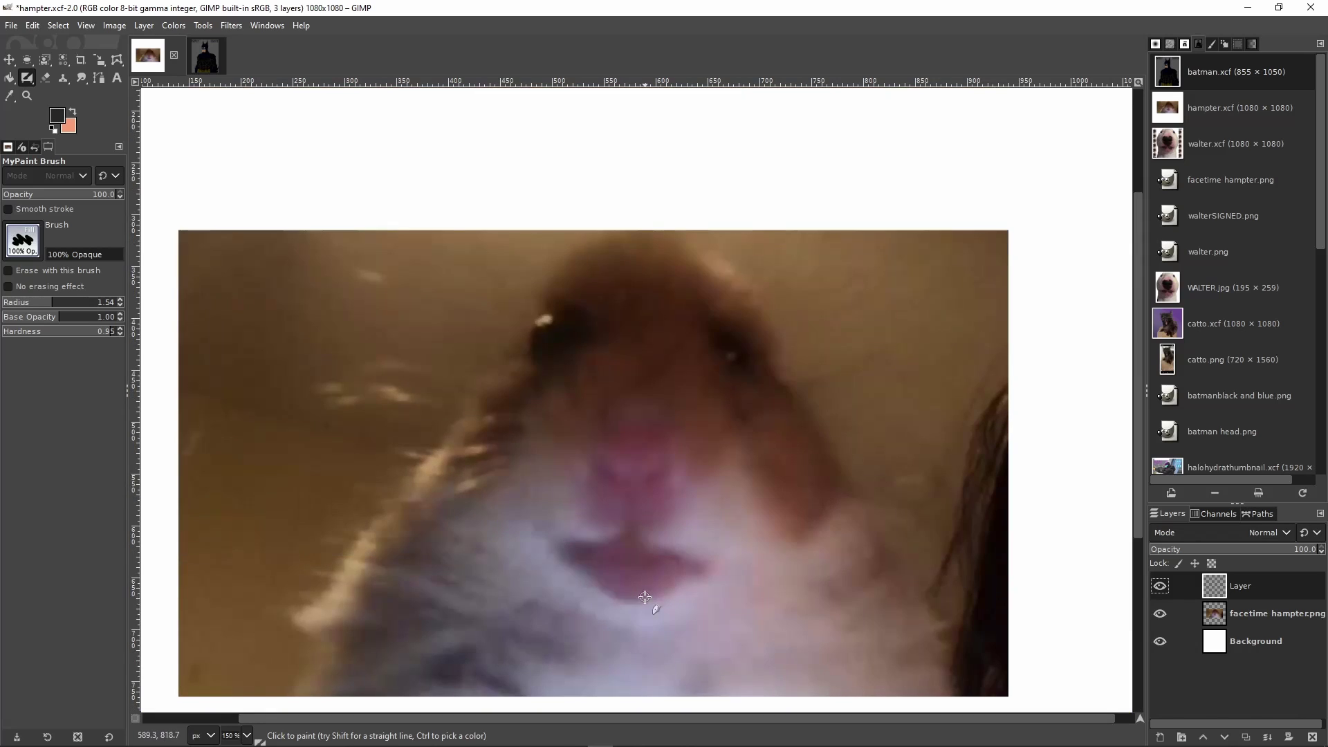
scroll(575, 569, "down", 3)
scroll(618, 346, "up", 6)
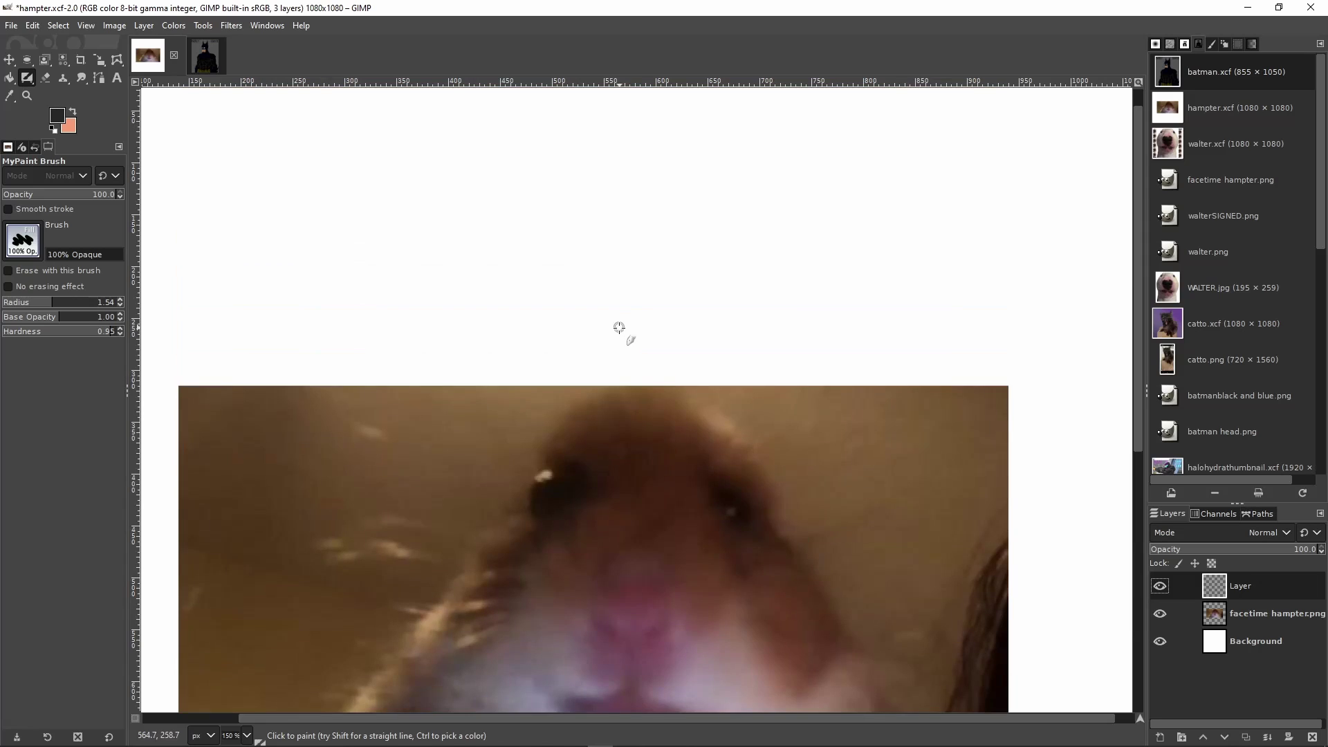
scroll(617, 415, "down", 3)
scroll(614, 317, "down", 3)
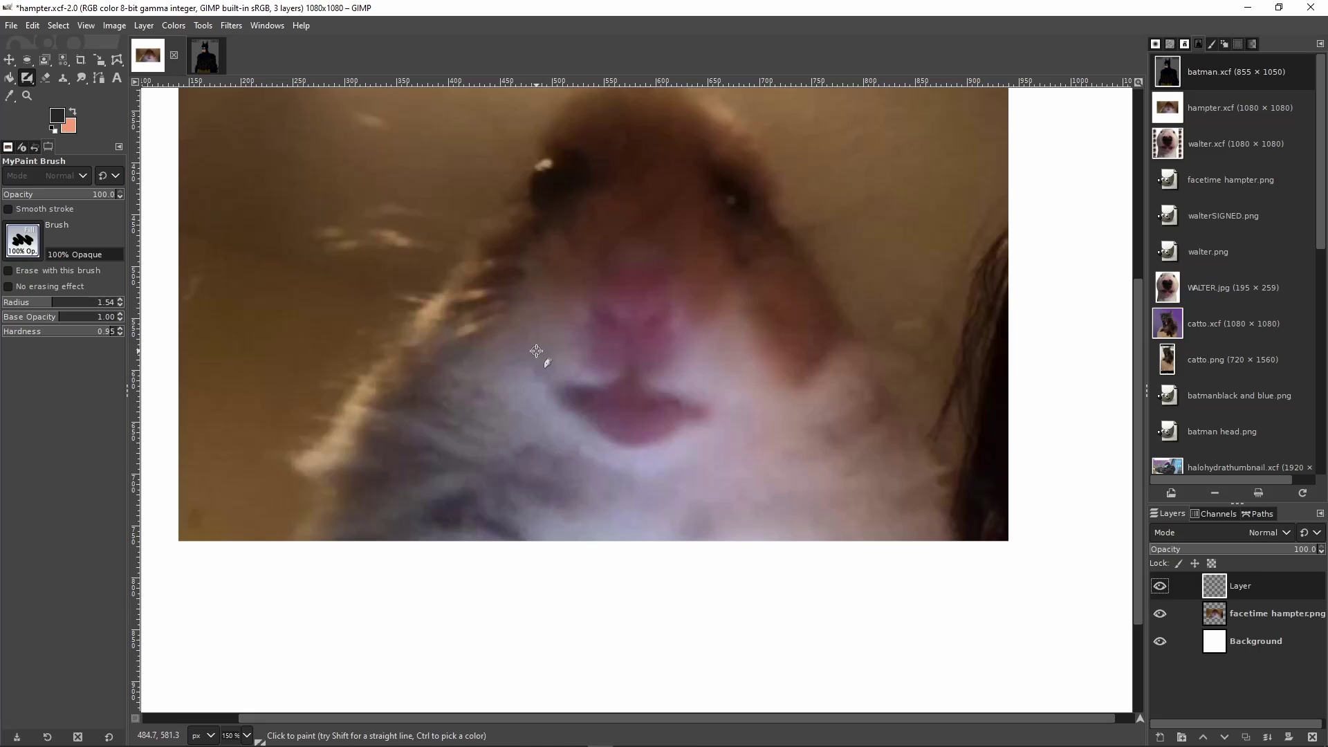
Sample the dark brown between the hamster's eyes and paint a solid patch over the middle of the forehead
scroll(593, 287, "up", 3)
scroll(620, 320, "up", 1)
scroll(638, 398, "up", 3)
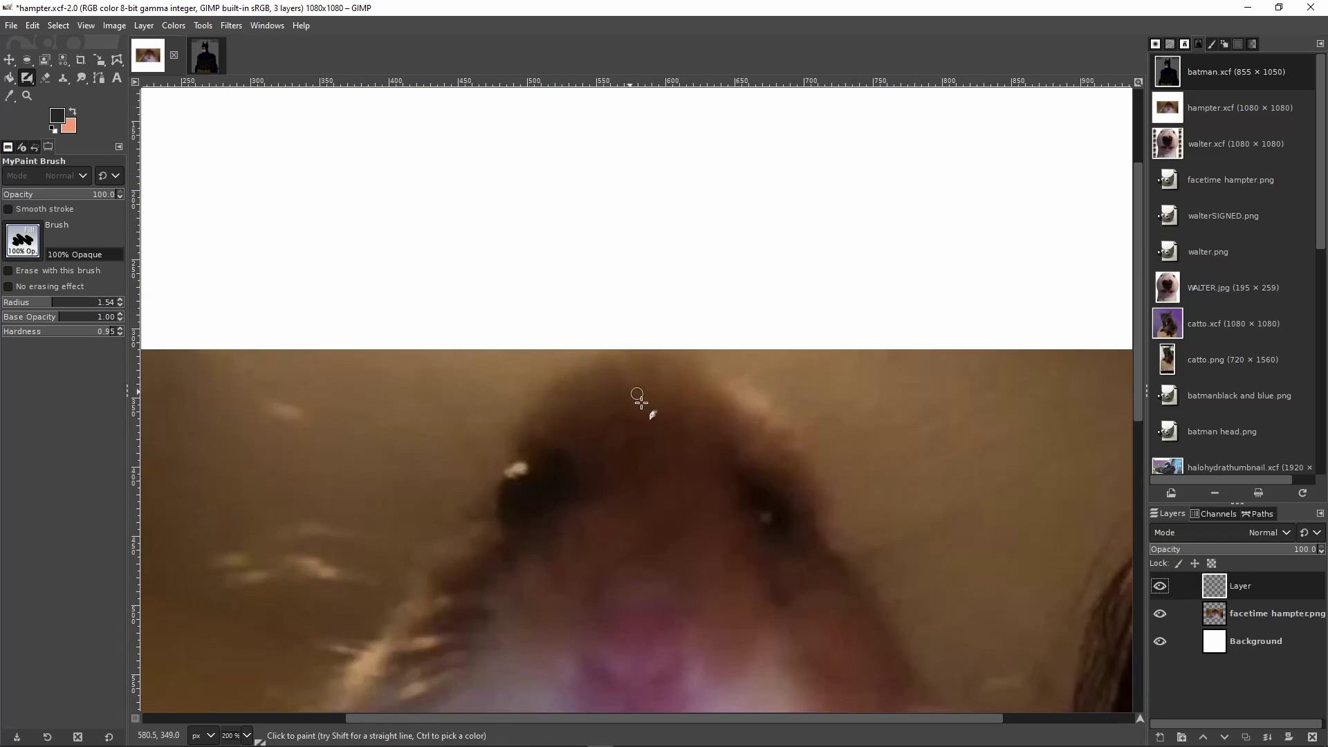
scroll(608, 470, "up", 3)
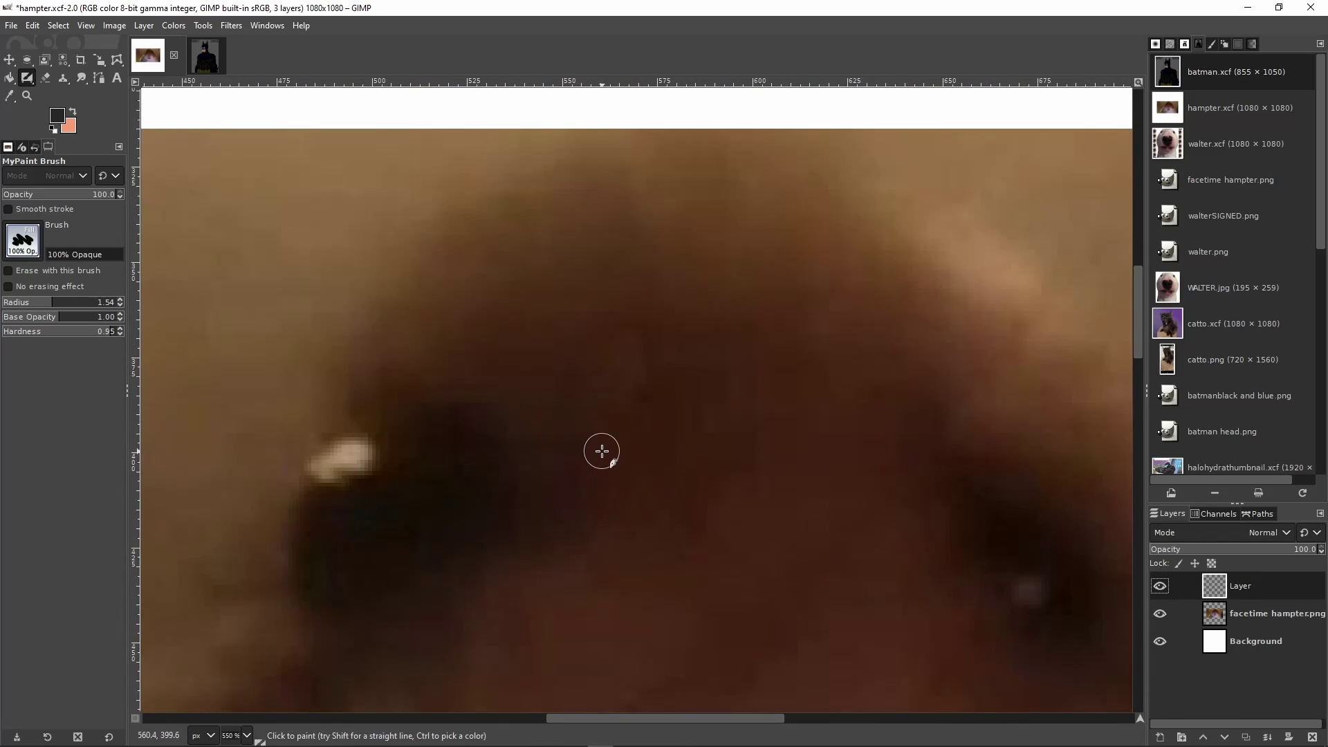
left_click(584, 492, "ctrl")
scroll(593, 495, "up", 1)
scroll(602, 490, "down", 1)
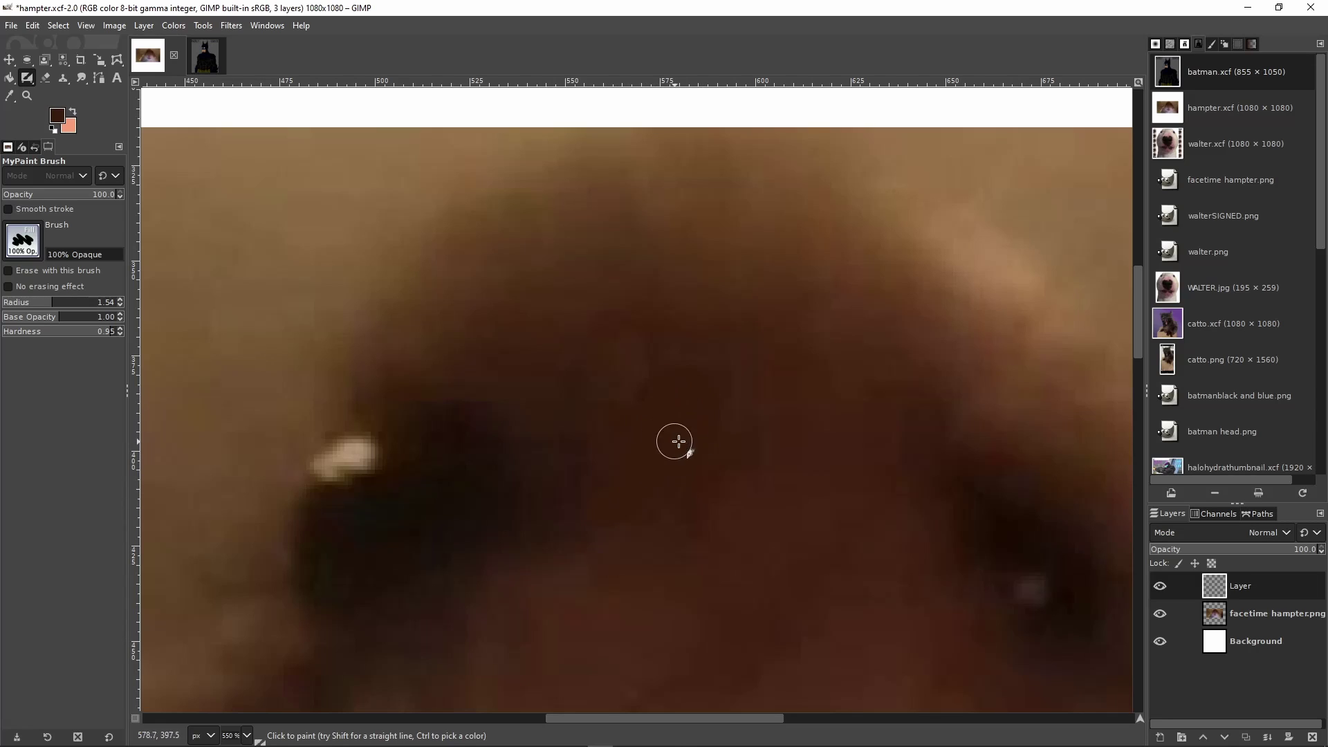
mouse_move(678, 441)
left_mouse_down()
mouse_move(649, 367)
mouse_move(649, 442)
mouse_move(654, 387)
mouse_move(611, 415)
mouse_move(672, 441)
mouse_move(631, 378)
mouse_move(665, 514)
mouse_move(723, 441)
mouse_move(737, 355)
mouse_move(611, 362)
left_mouse_up()
Sample the reddish brown beside the dark forehead patch and paint it over the area reaching toward the right eye
scroll(728, 492, "down", 3, "ctrl")
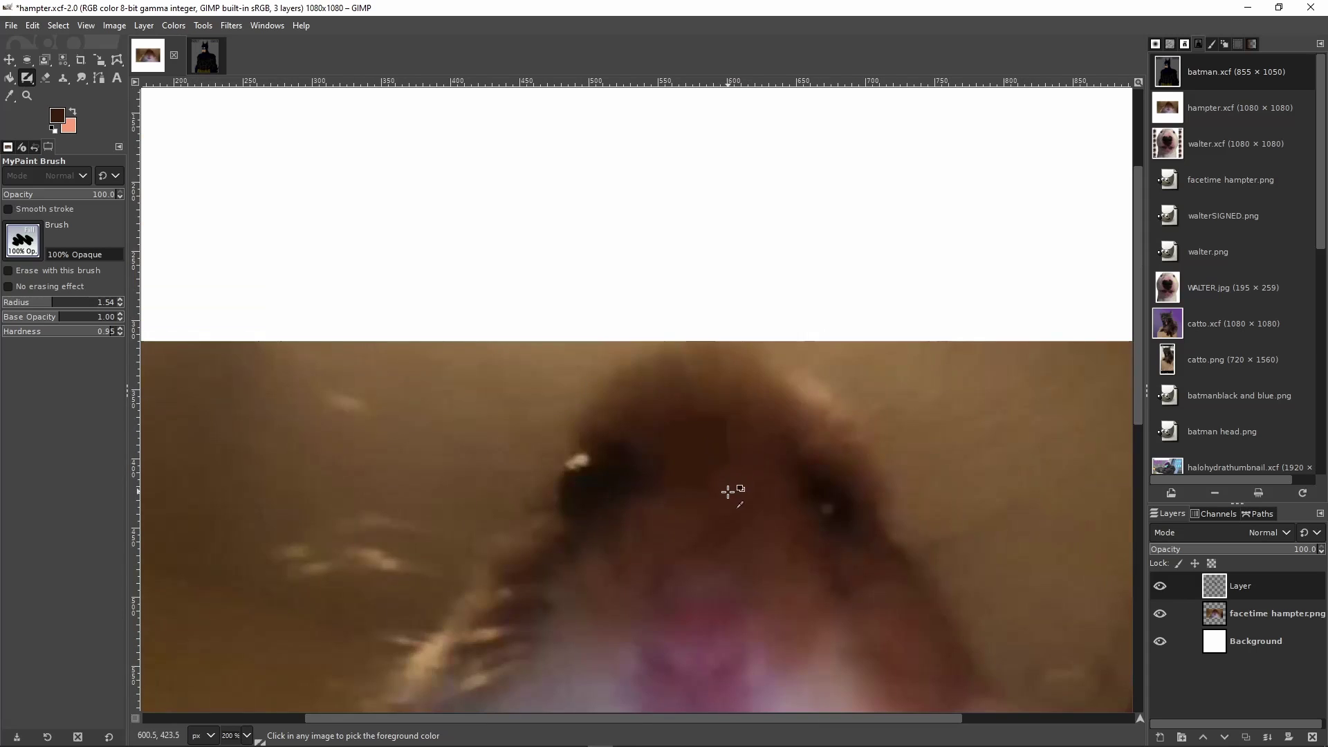
scroll(694, 440, "up", 3, "ctrl")
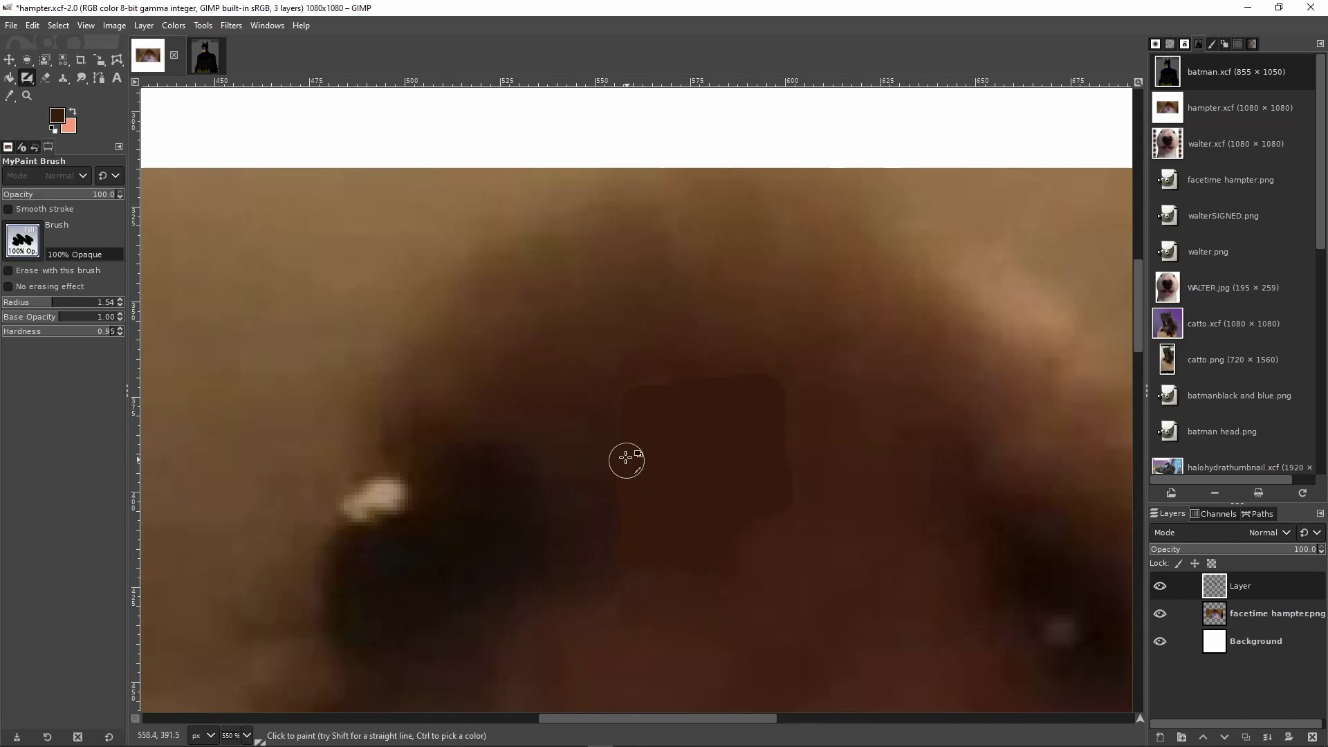
scroll(643, 474, "up", 2, "ctrl")
scroll(656, 489, "down", 4, "ctrl")
scroll(727, 525, "up", 3, "ctrl")
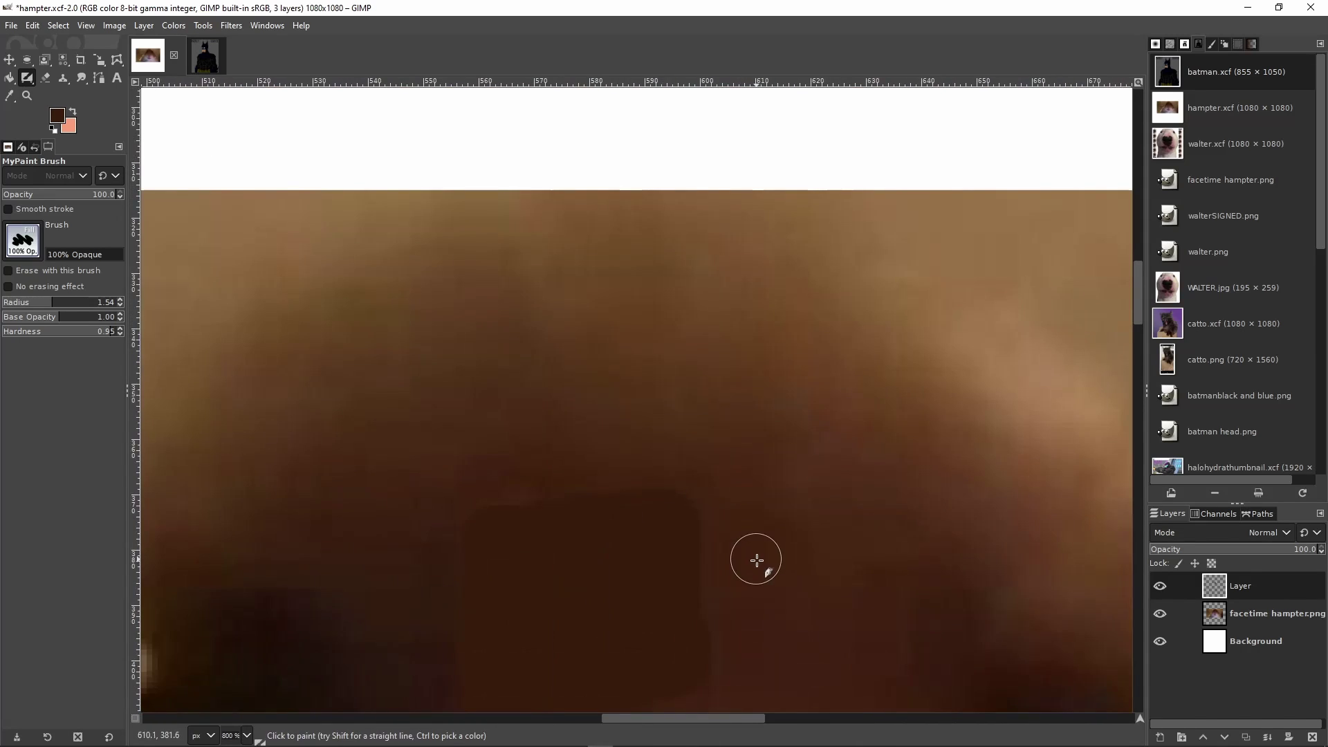
scroll(756, 560, "down", 3)
left_click(793, 402, "ctrl")
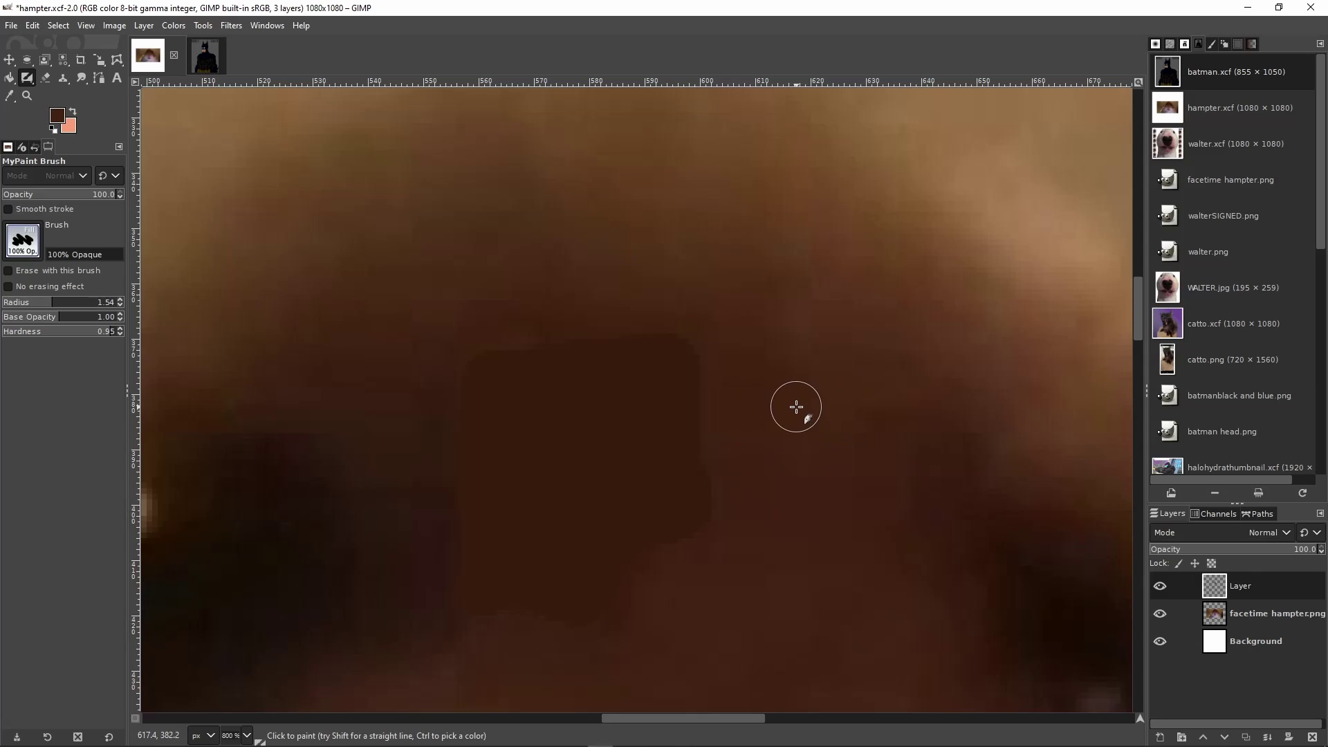
mouse_move(795, 406)
left_mouse_down()
mouse_move(751, 388)
mouse_move(715, 314)
mouse_move(815, 435)
mouse_move(731, 375)
left_mouse_up()
scroll(786, 469, "down", 2)
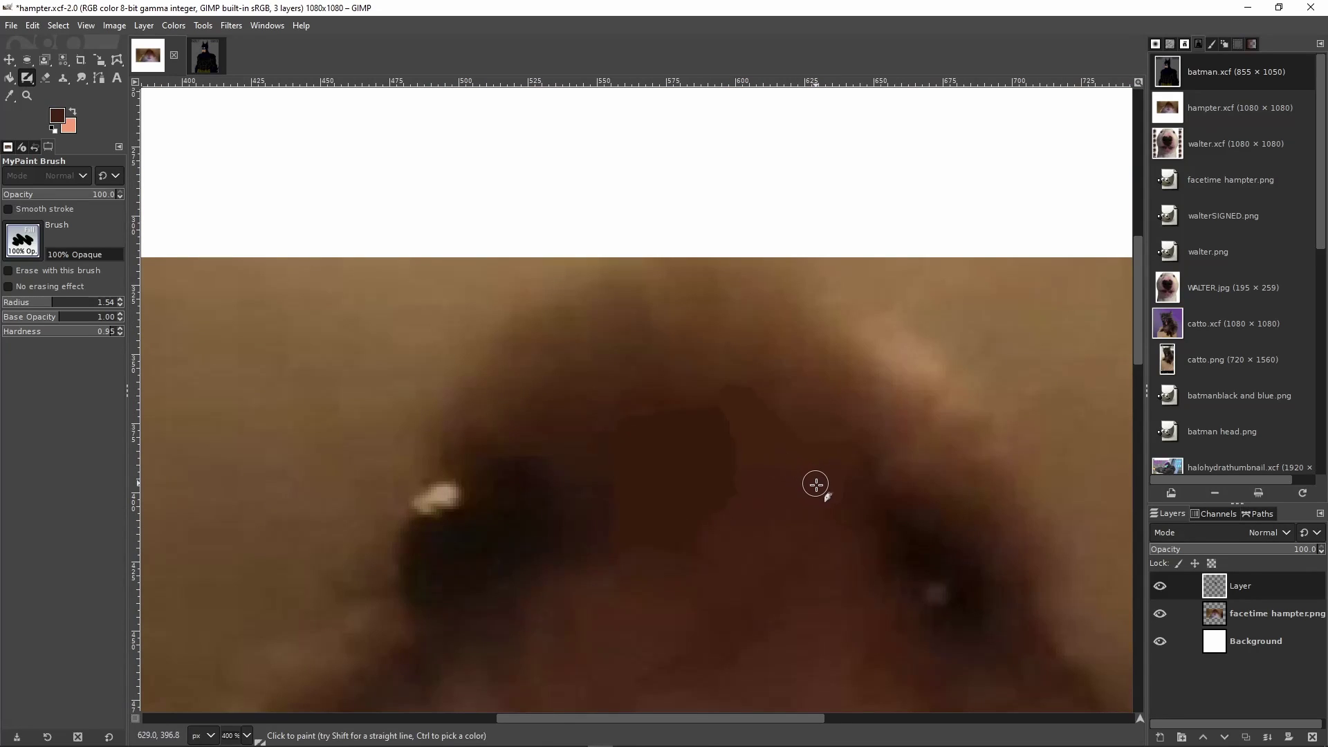
Paint a slightly lighter brown stroke along the upper edge of the reddish patch above the right eye
scroll(813, 421, "up", 2)
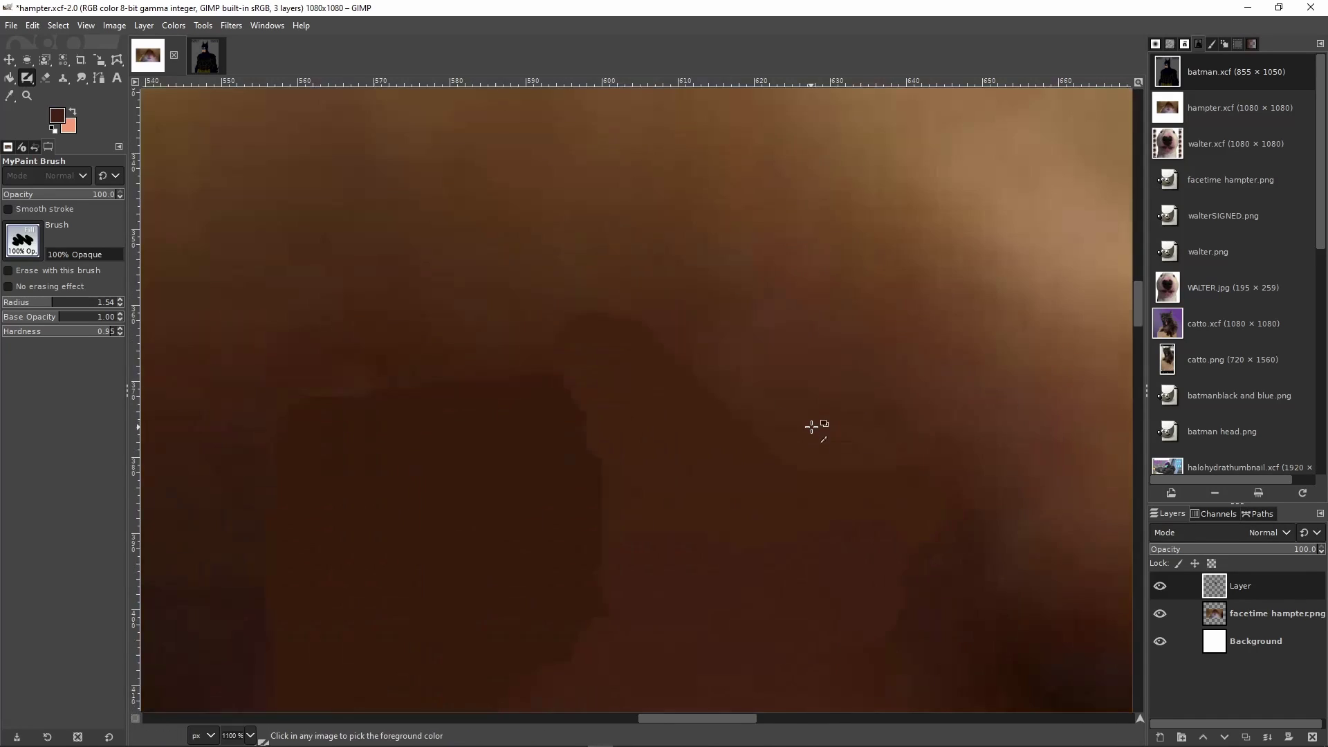
scroll(801, 456, "down", 1)
mouse_move(745, 388)
left_mouse_down()
mouse_move(894, 454)
mouse_move(703, 392)
left_mouse_up()
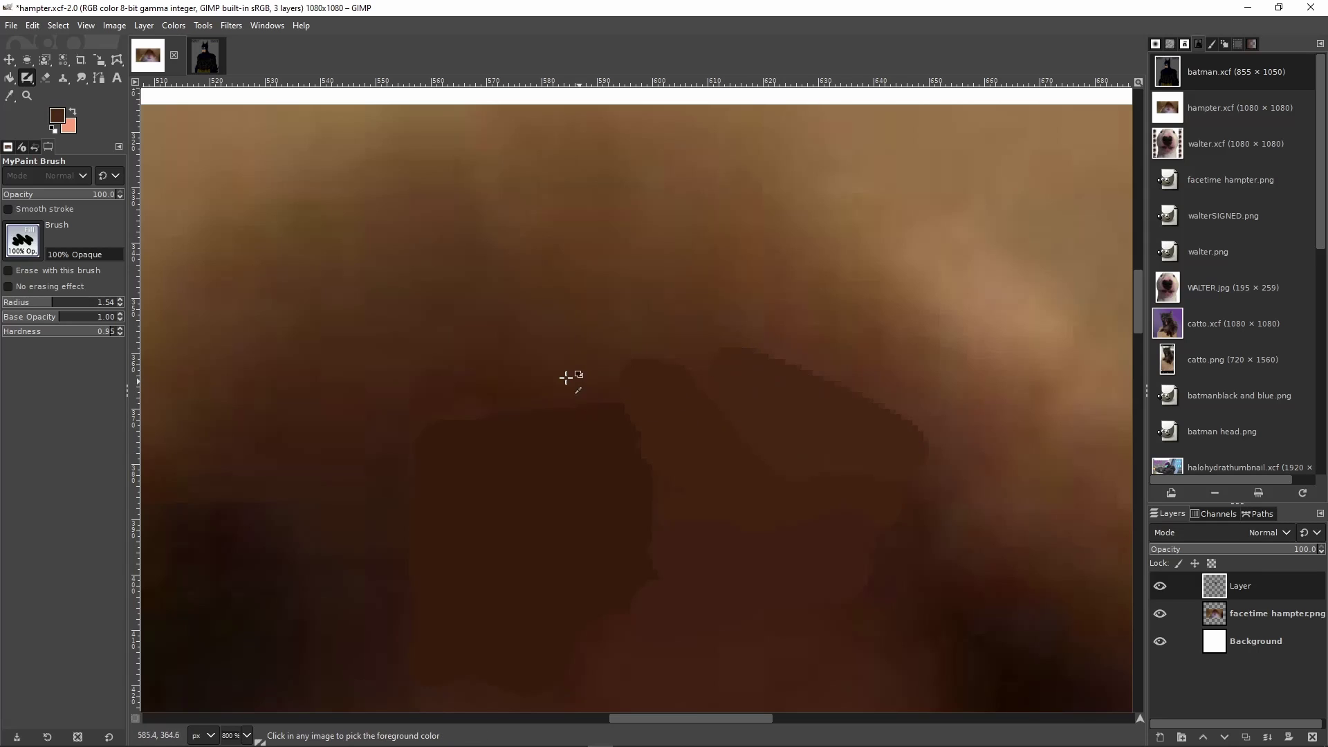
Sample the brown just above the dark forehead patch and paint a stroke along the patch's upper edge
left_click(521, 384, "ctrl")
mouse_move(618, 383)
left_mouse_down()
mouse_move(427, 407)
mouse_move(413, 428)
mouse_move(457, 408)
left_mouse_up()
scroll(484, 436, "down", 3)
scroll(554, 442, "up", 2)
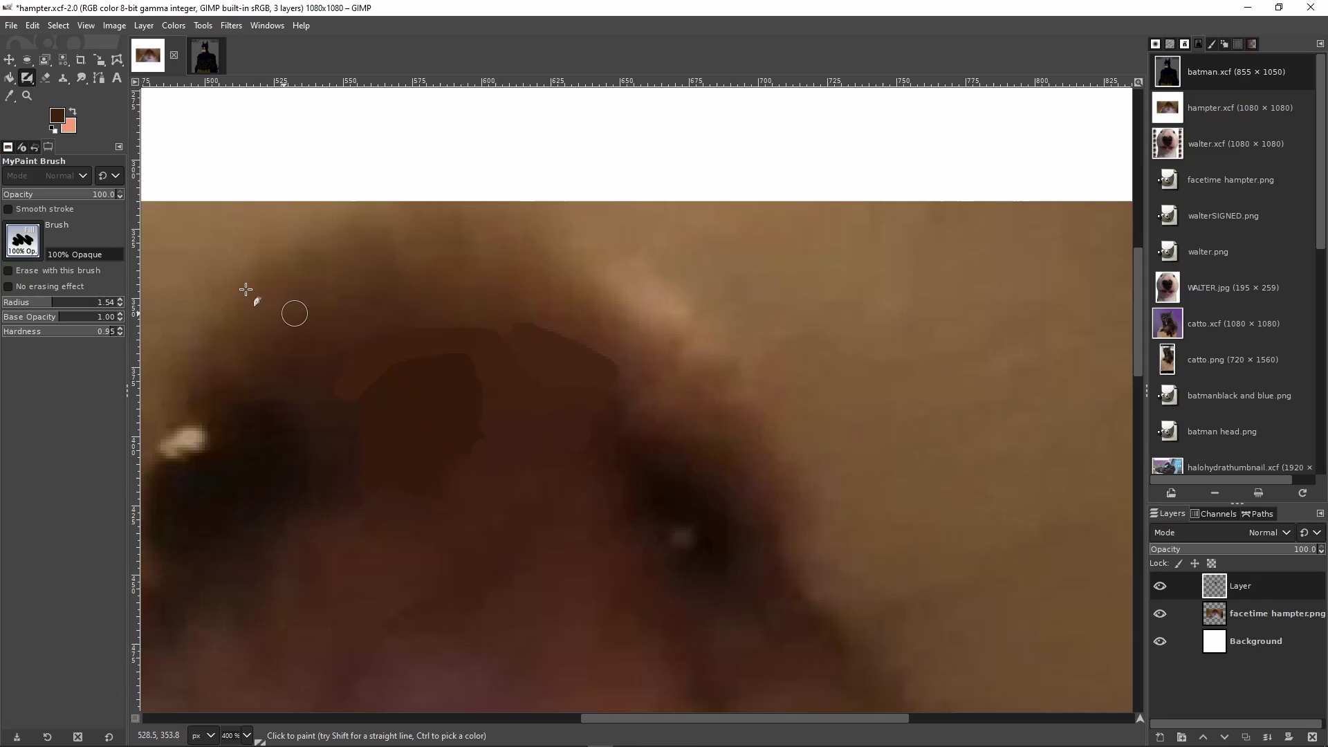
Erase the painted strokes to the right of the dark forehead patch and return to the MyPaint Brush
left_click(44, 78)
mouse_move(517, 420)
left_mouse_down()
mouse_move(557, 460)
mouse_move(600, 437)
mouse_move(547, 465)
left_mouse_up()
left_click(26, 78)
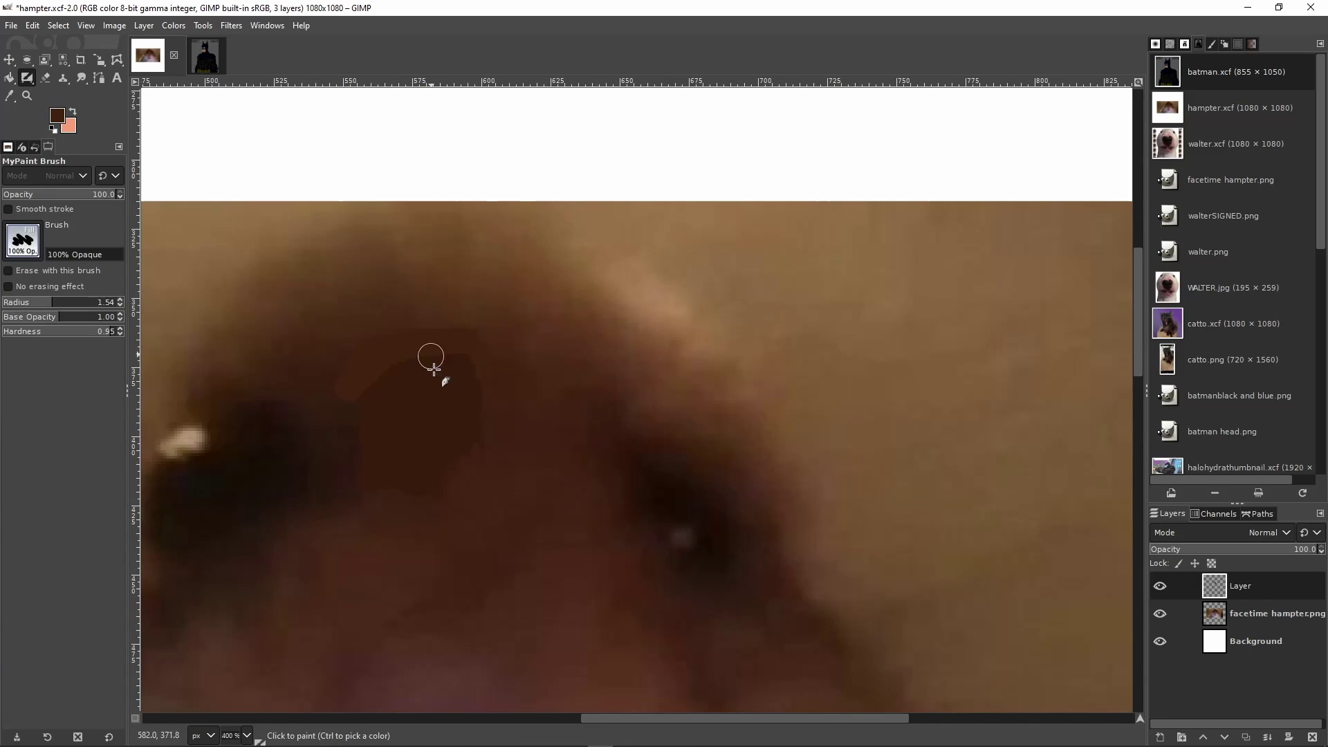
Sample the reddish brown above the left eye and paint it across the brow from the forehead patch outward
scroll(431, 356, "up", 3)
left_click(615, 373, "ctrl")
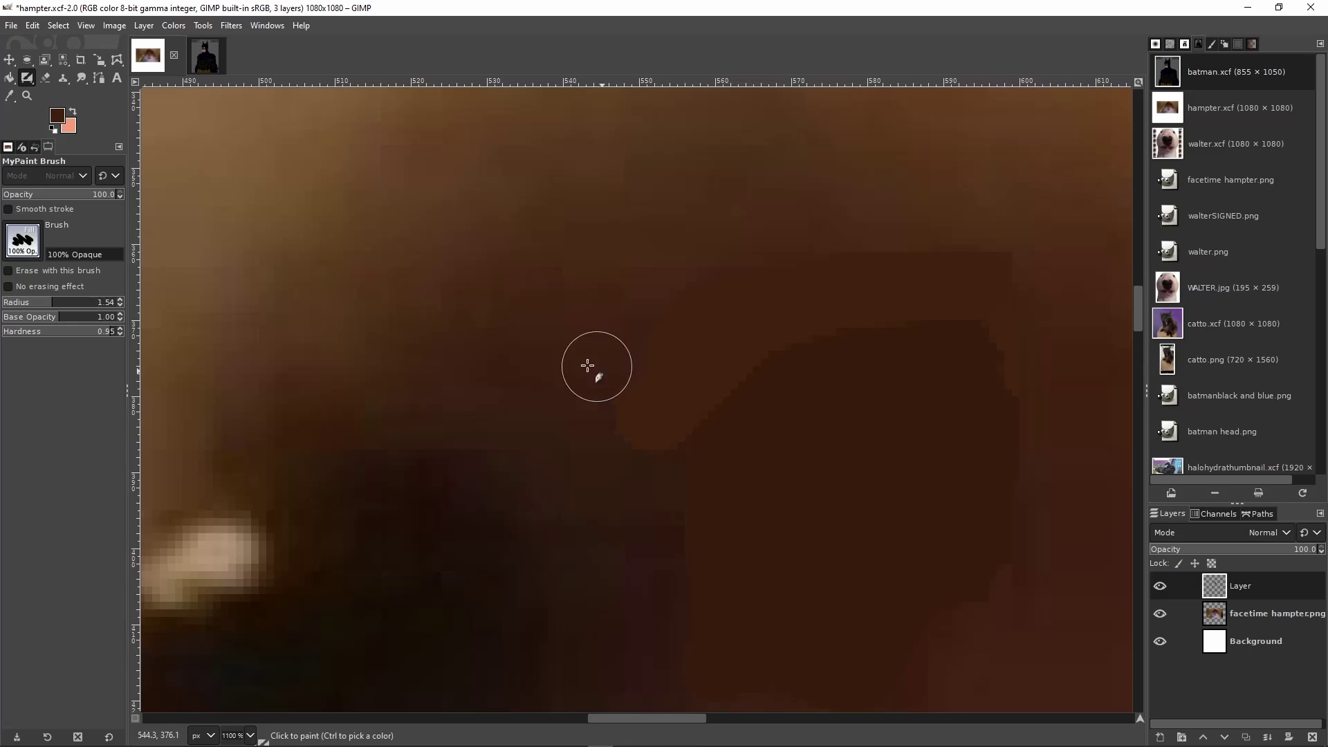
mouse_move(593, 368)
left_mouse_down()
mouse_move(569, 382)
mouse_move(447, 378)
mouse_move(468, 323)
mouse_move(650, 267)
mouse_move(574, 341)
mouse_move(374, 383)
left_mouse_up()
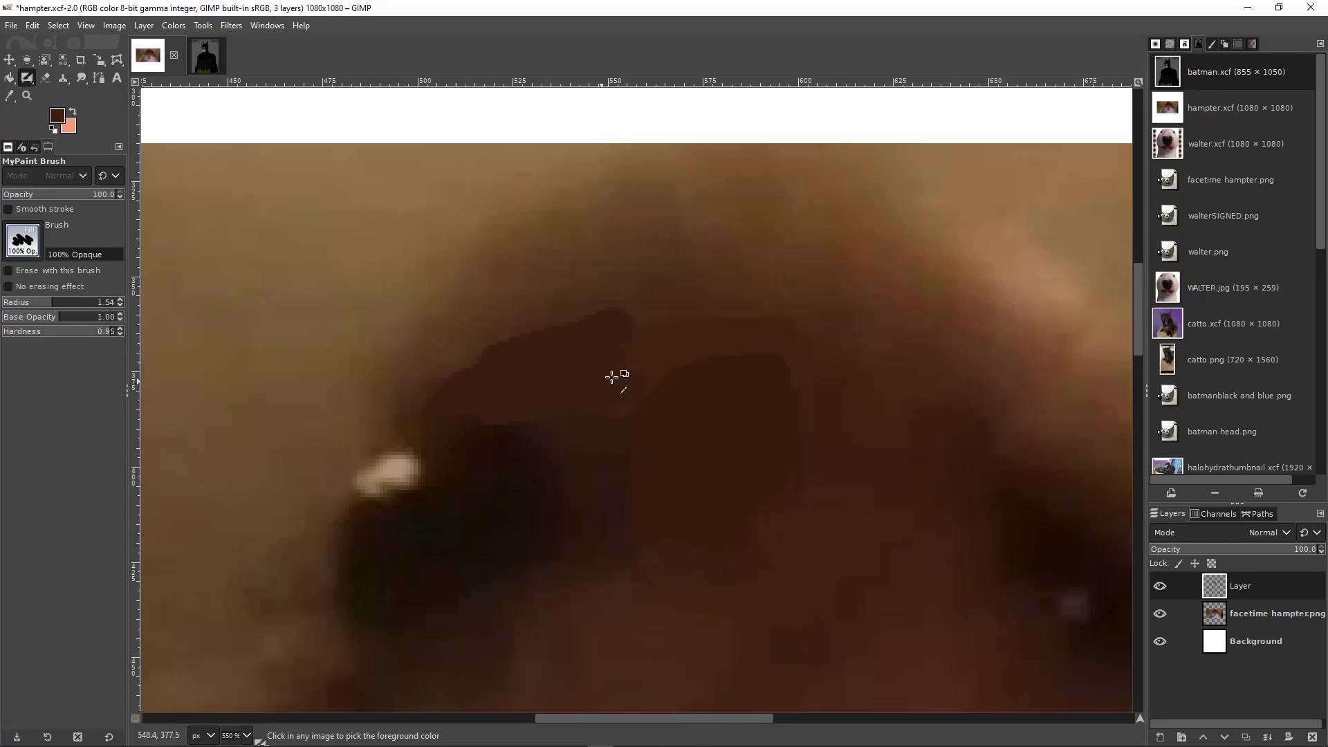
Paint a medium brown band across the forehead directly above the dark patch
scroll(616, 376, "down", 2)
scroll(658, 305, "up", 1)
mouse_move(631, 323)
left_mouse_down()
mouse_move(788, 271)
mouse_move(726, 272)
mouse_move(750, 305)
left_mouse_up()
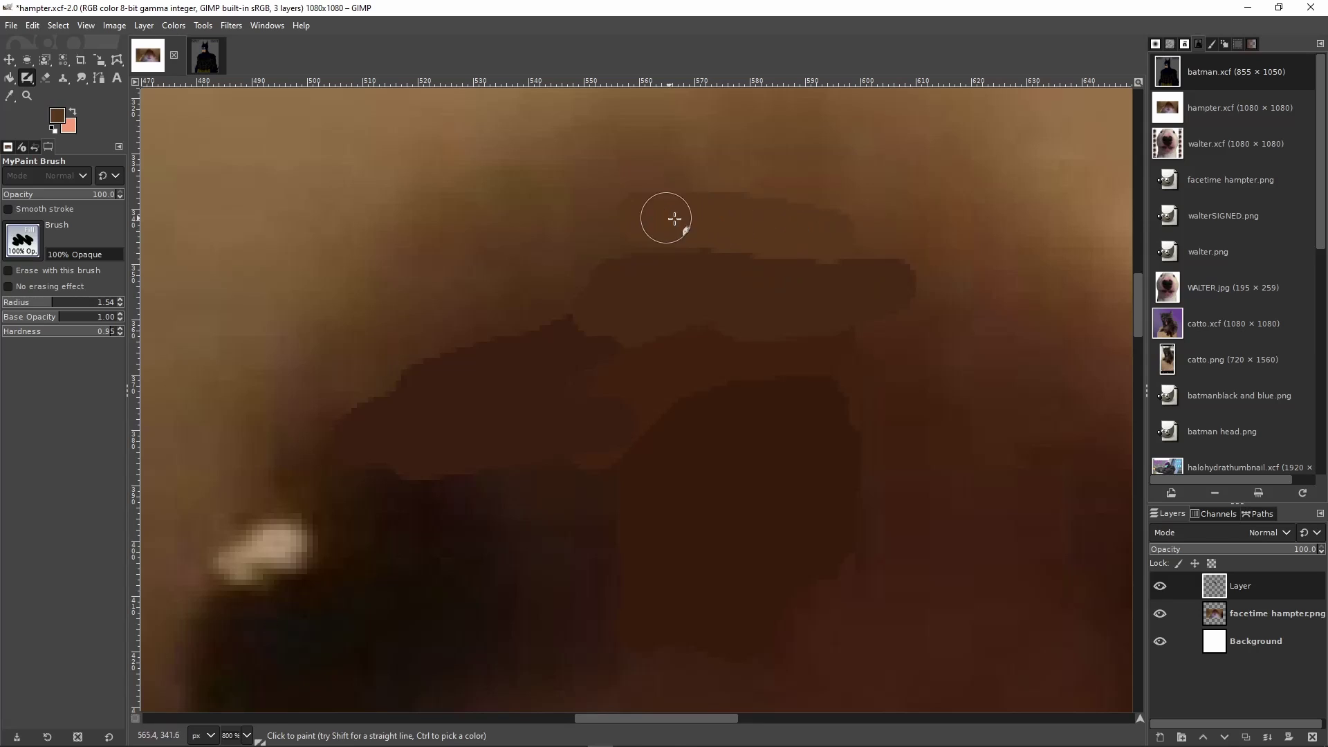
Paint overlapping bands of progressively lighter brown along the head's left curve and across the top of the head
mouse_move(563, 276)
left_mouse_down()
mouse_move(483, 299)
mouse_move(339, 412)
left_mouse_up()
mouse_move(311, 325)
left_mouse_down()
mouse_move(504, 180)
mouse_move(534, 189)
mouse_move(527, 227)
mouse_move(563, 231)
left_mouse_up()
scroll(588, 291, "up", 5)
mouse_move(701, 310)
left_mouse_down()
mouse_move(658, 290)
mouse_move(609, 310)
left_mouse_up()
left_click_drag(789, 363, 881, 356)
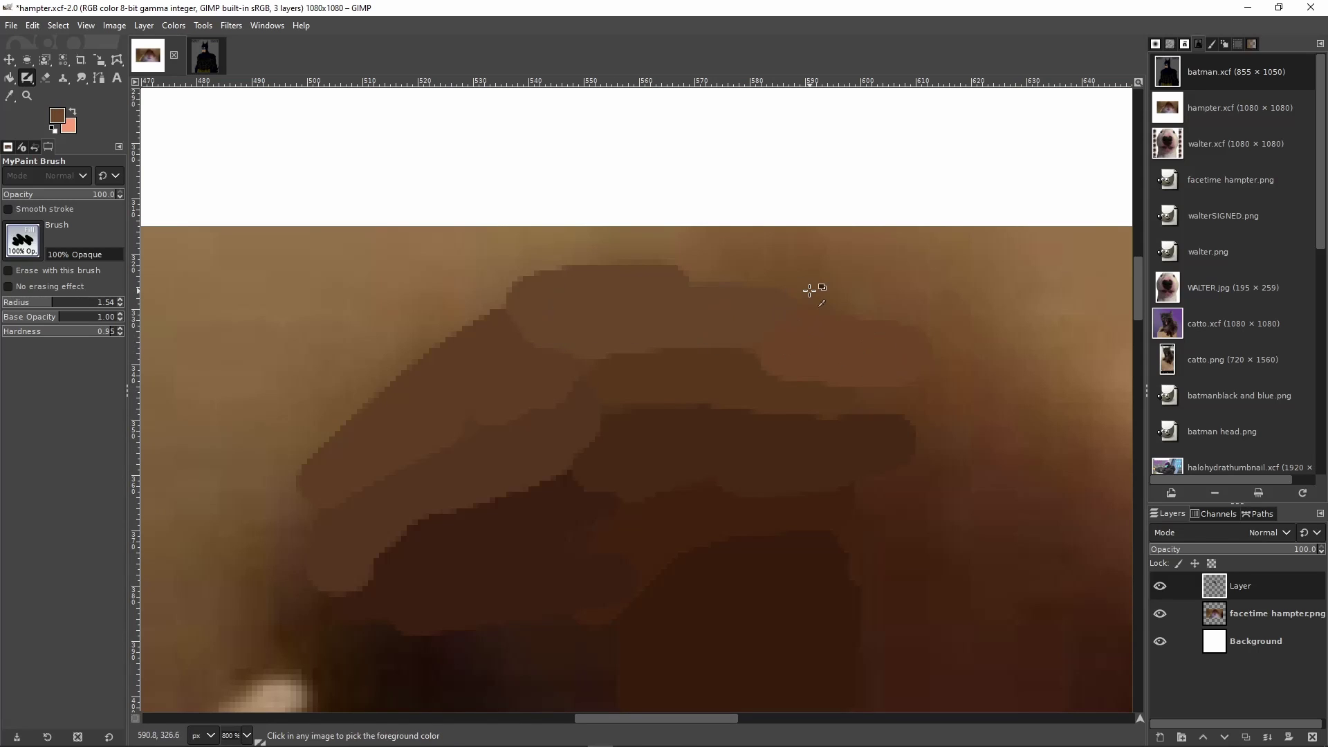
mouse_move(812, 287)
left_mouse_down()
mouse_move(795, 282)
mouse_move(873, 291)
left_mouse_up()
Sample the dark brown beside the left eye and paint it around the eye's inner edge and beneath the eye
scroll(873, 291, "down", 5)
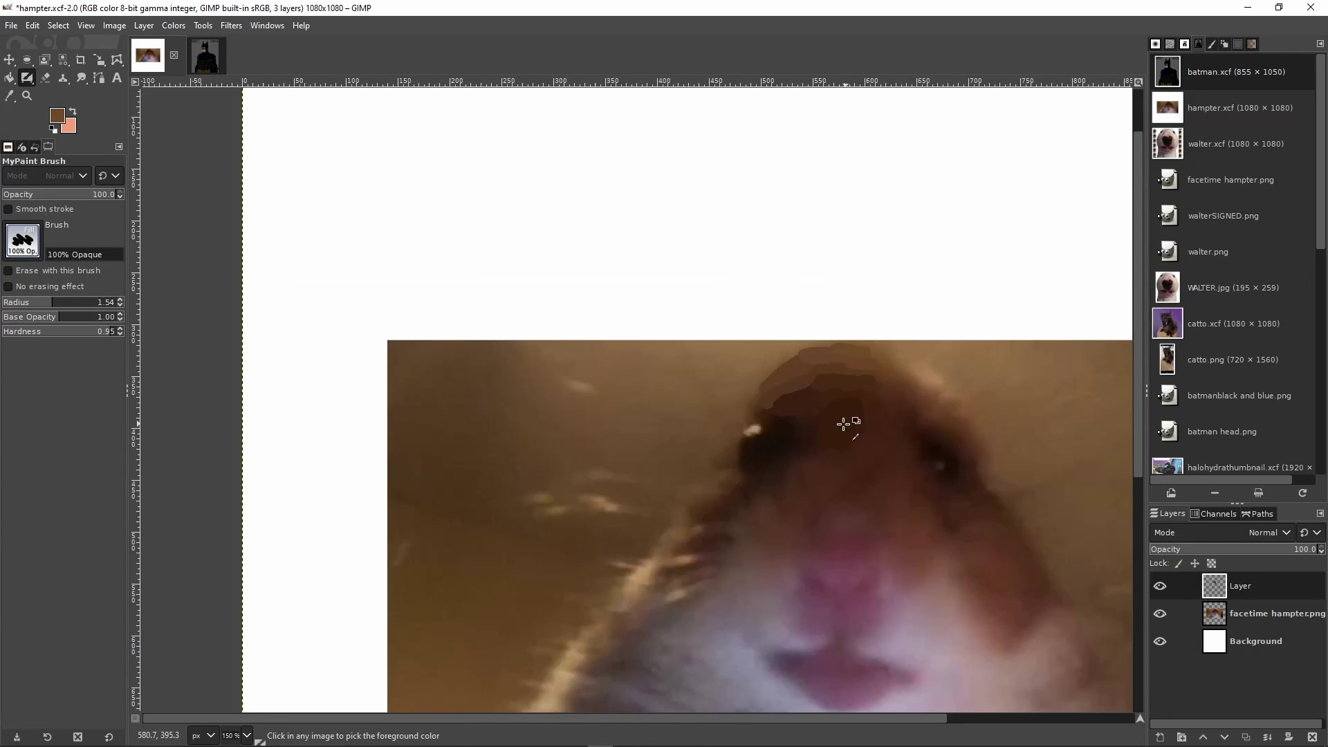
scroll(845, 424, "up", 4)
left_click(720, 406, "ctrl")
mouse_move(721, 406)
left_mouse_down()
mouse_move(677, 396)
mouse_move(717, 459)
left_mouse_up()
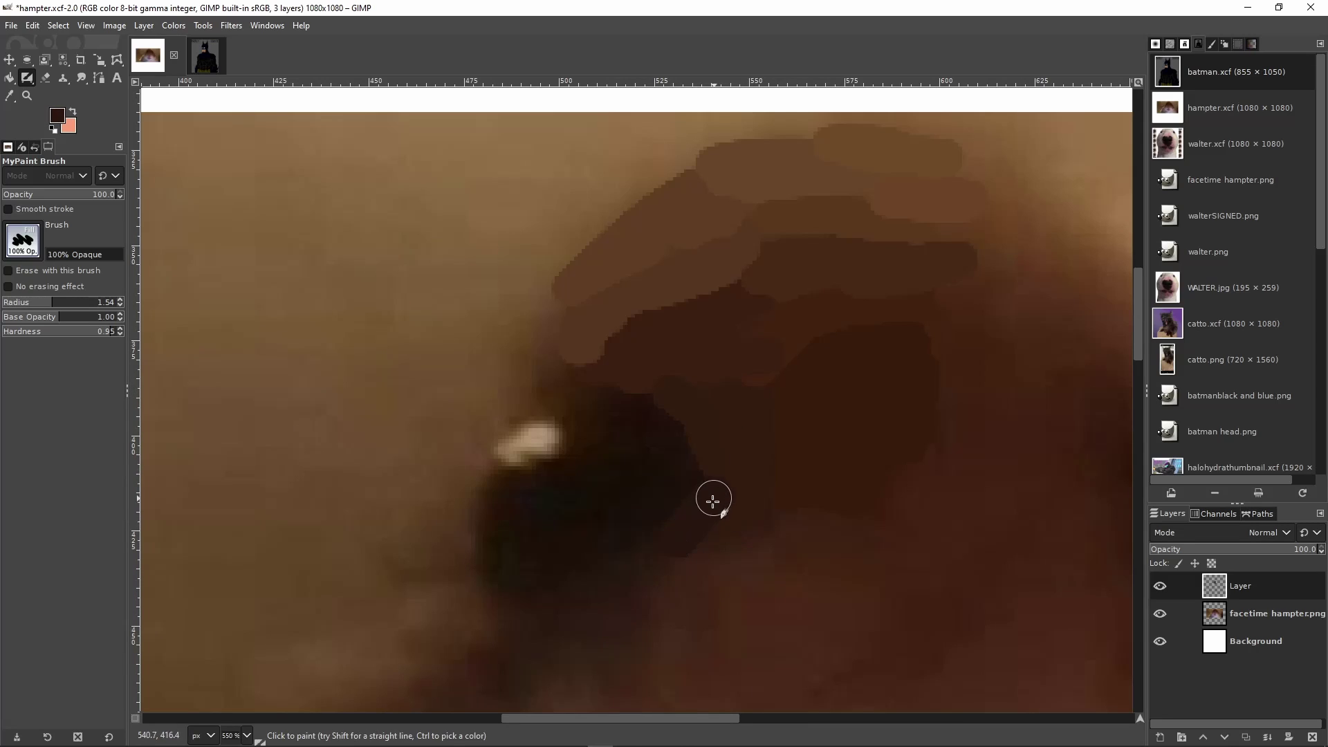
scroll(607, 601, "down", 3)
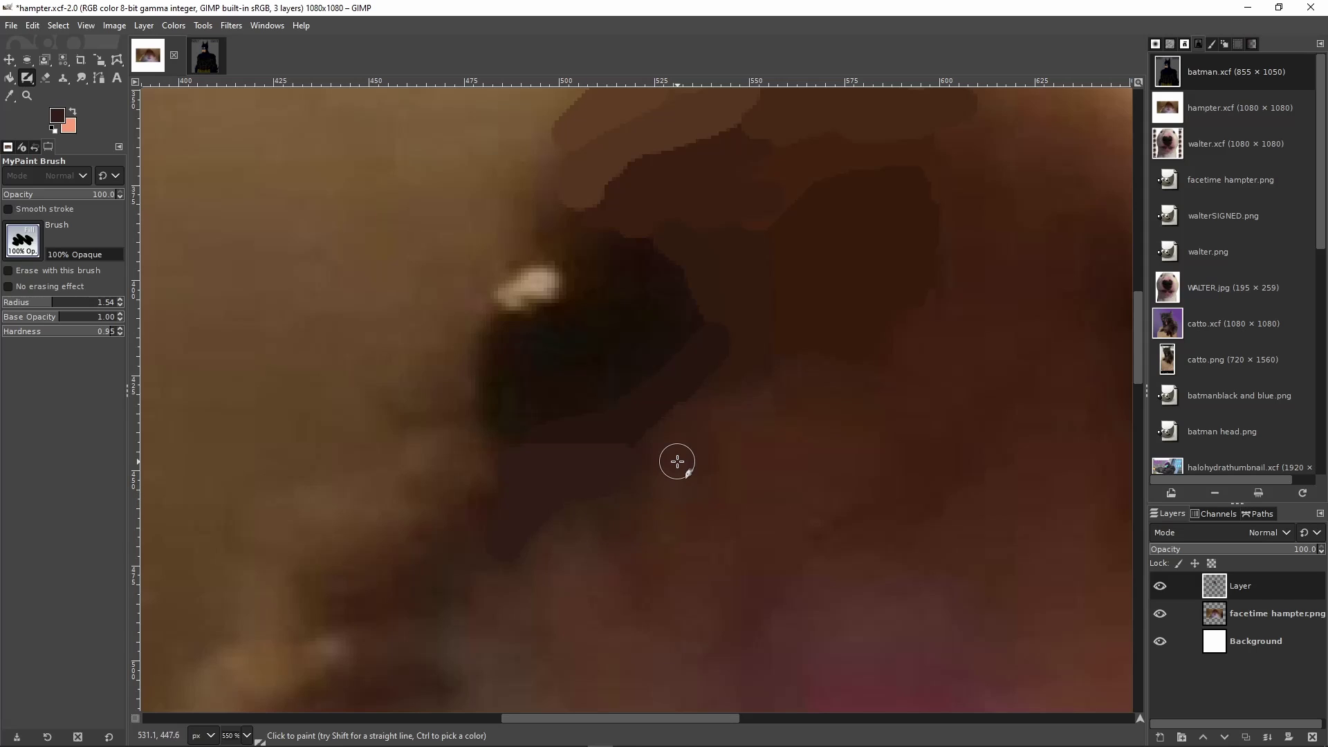
Fill the left eye with its sampled near-black, then sample the eye's pale highlight and paint over it
scroll(677, 461, "up", 3)
left_click(606, 488, "ctrl")
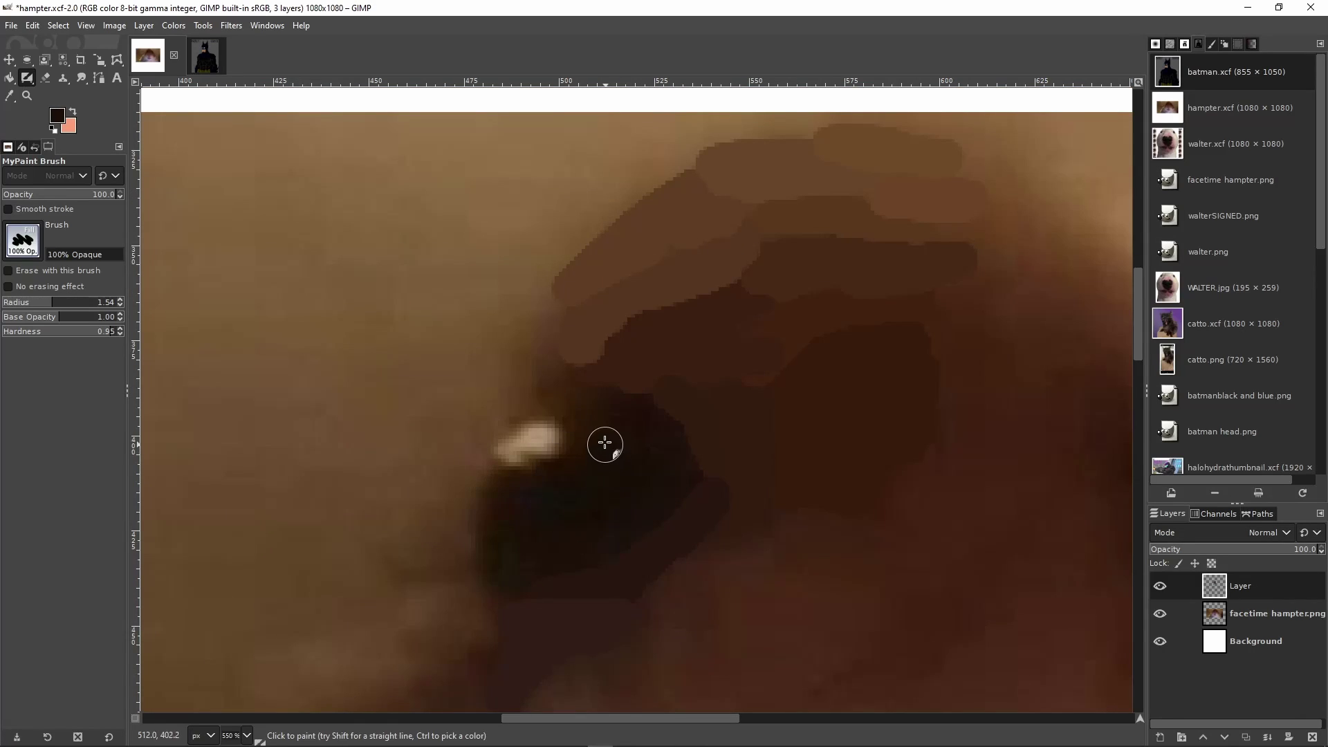
mouse_move(605, 445)
left_mouse_down()
mouse_move(647, 445)
mouse_move(647, 488)
left_mouse_up()
left_click_drag(587, 408, 611, 407)
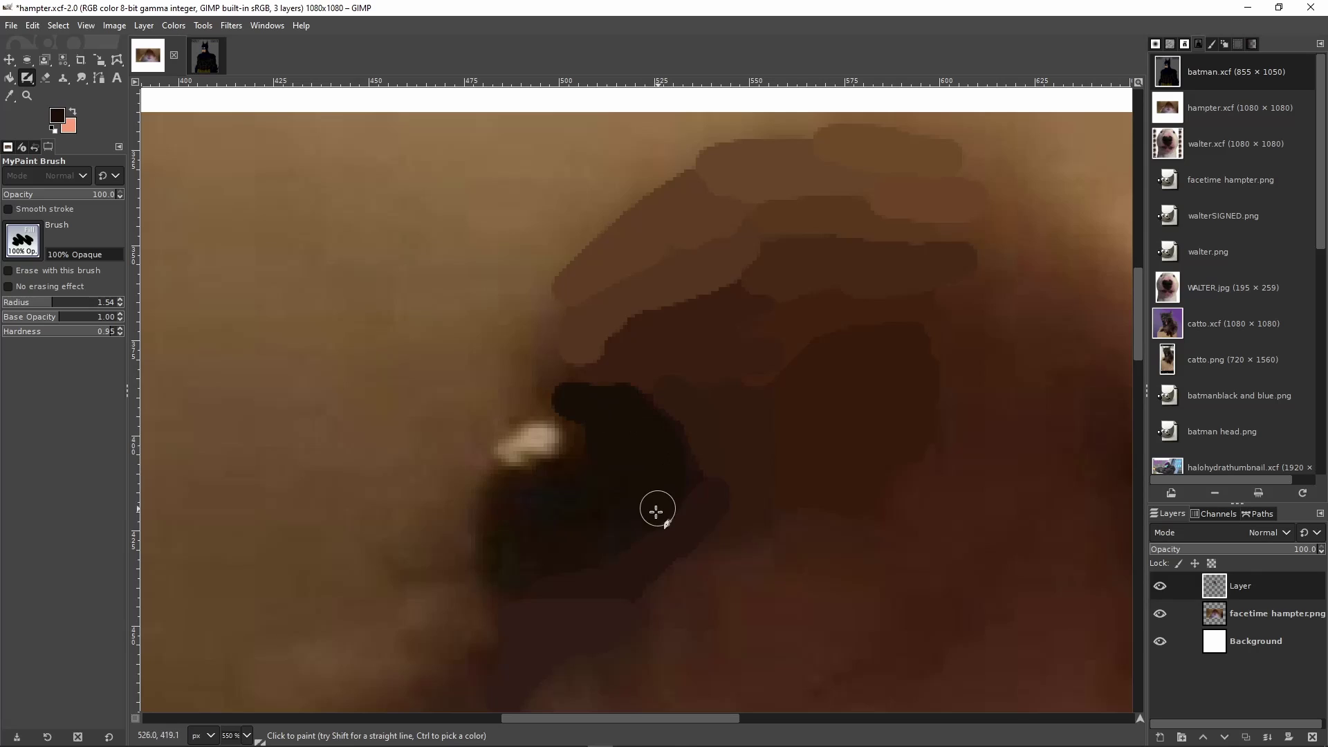
mouse_move(496, 519)
left_mouse_down()
mouse_move(510, 491)
mouse_move(582, 478)
mouse_move(546, 496)
mouse_move(578, 521)
mouse_move(598, 424)
left_mouse_up()
left_click_drag(684, 480, 644, 416)
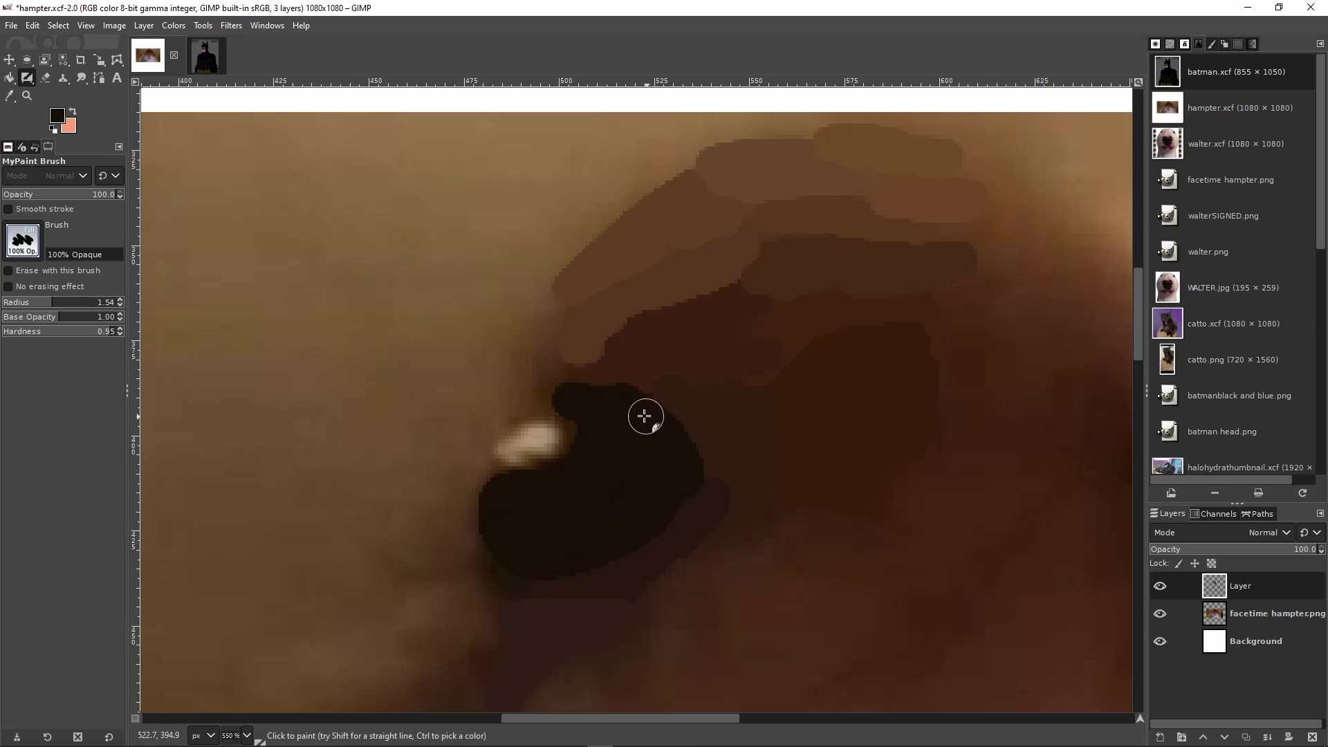
left_click(540, 440, "ctrl")
left_click_drag(540, 440, 553, 429)
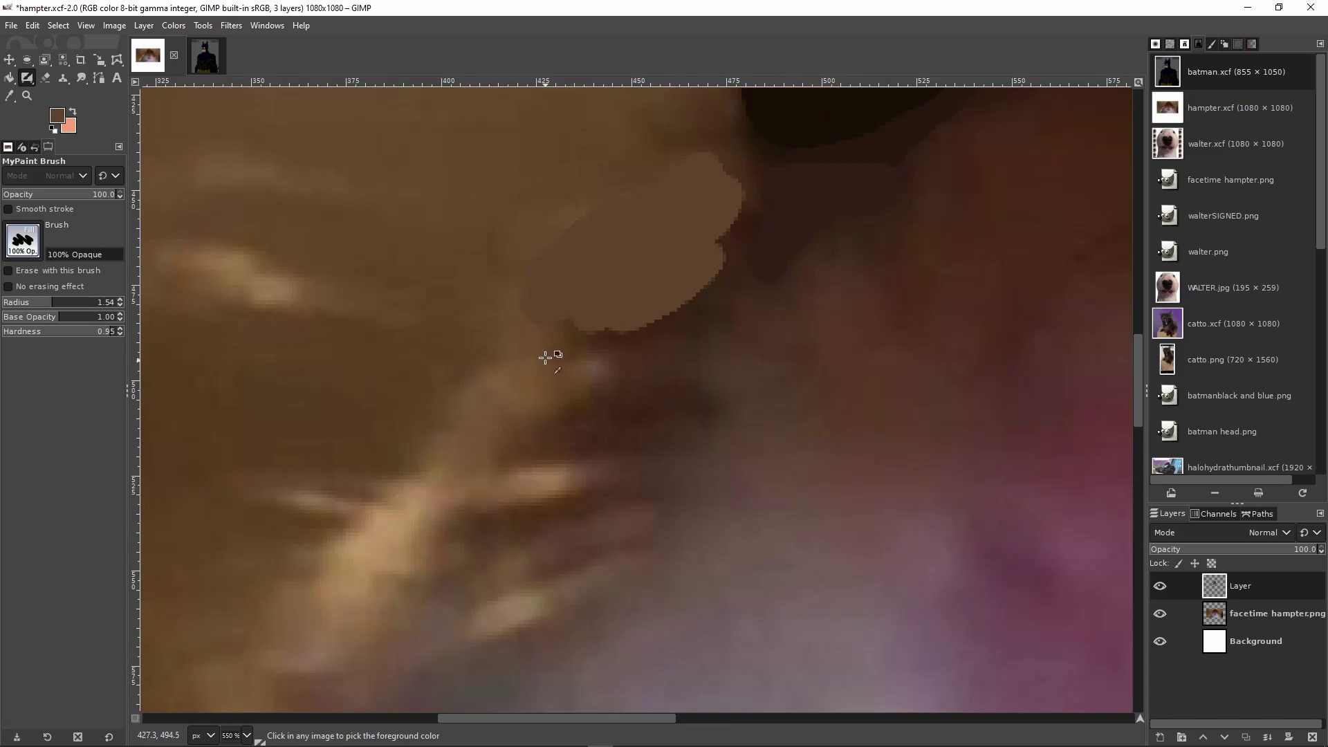
left_click(546, 359, "ctrl")
mouse_move(549, 344)
left_mouse_down()
mouse_move(537, 386)
mouse_move(501, 413)
mouse_move(508, 394)
mouse_move(524, 404)
mouse_move(557, 372)
mouse_move(565, 397)
mouse_move(529, 418)
left_mouse_up()
key("ctrl+z")
left_click(526, 369, "ctrl")
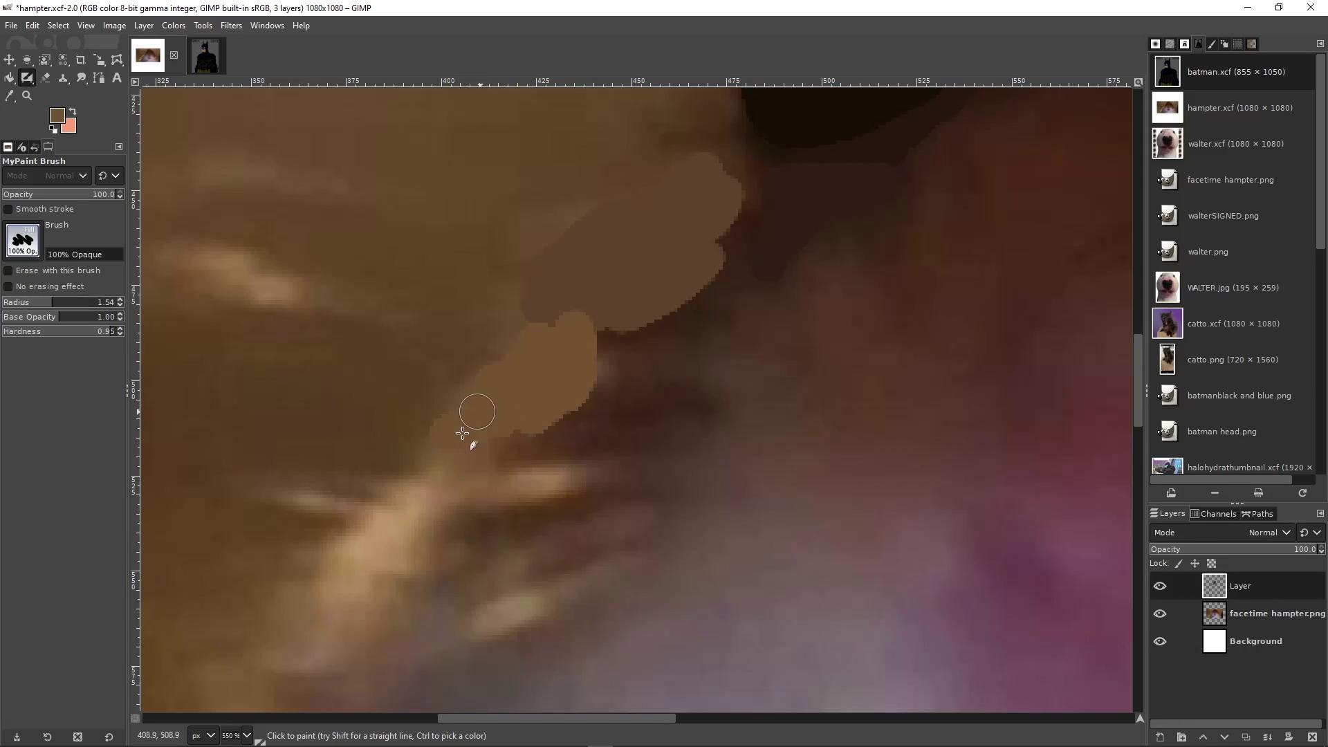
left_click_drag(458, 479, 498, 492)
key("ctrl+z")
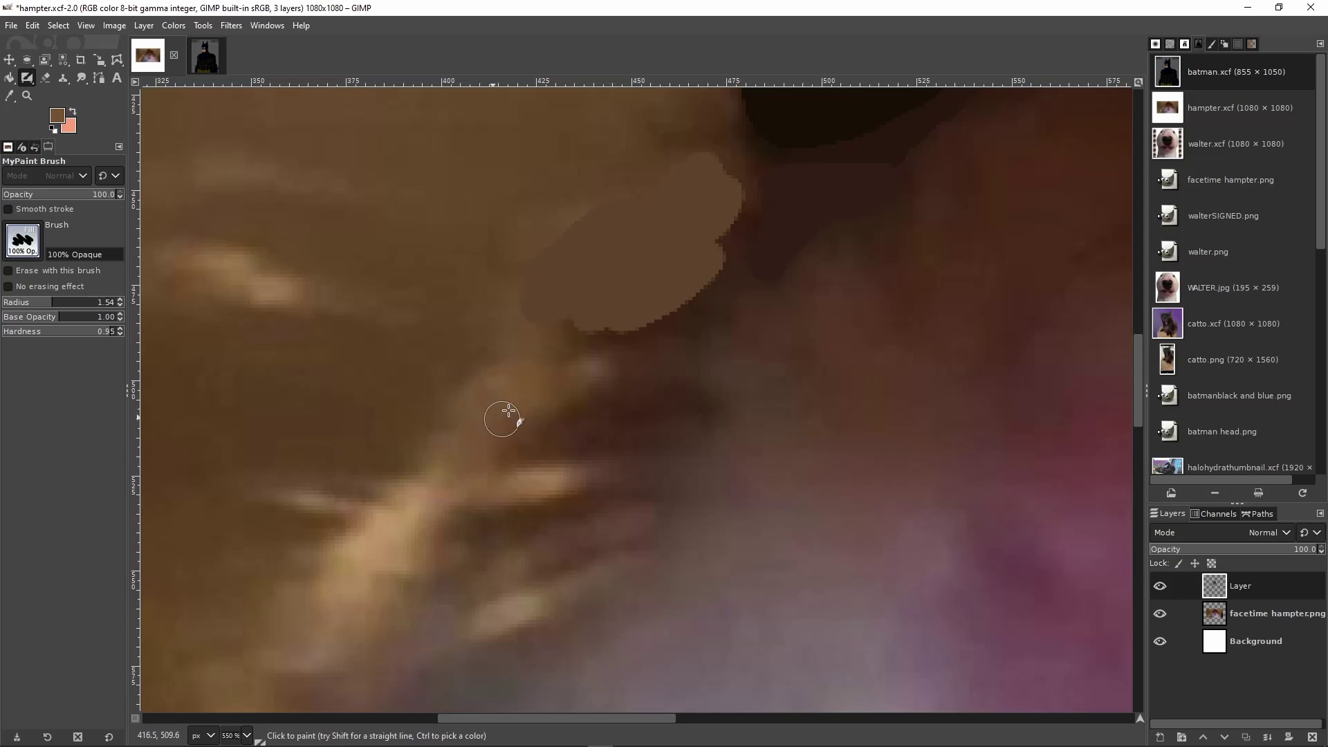
Paint solid brown and tan patches down the light fur edge below the left eye, including a tan streak toward the muzzle
mouse_move(501, 406)
left_mouse_down()
mouse_move(533, 352)
mouse_move(532, 325)
mouse_move(509, 379)
mouse_move(531, 406)
left_mouse_up()
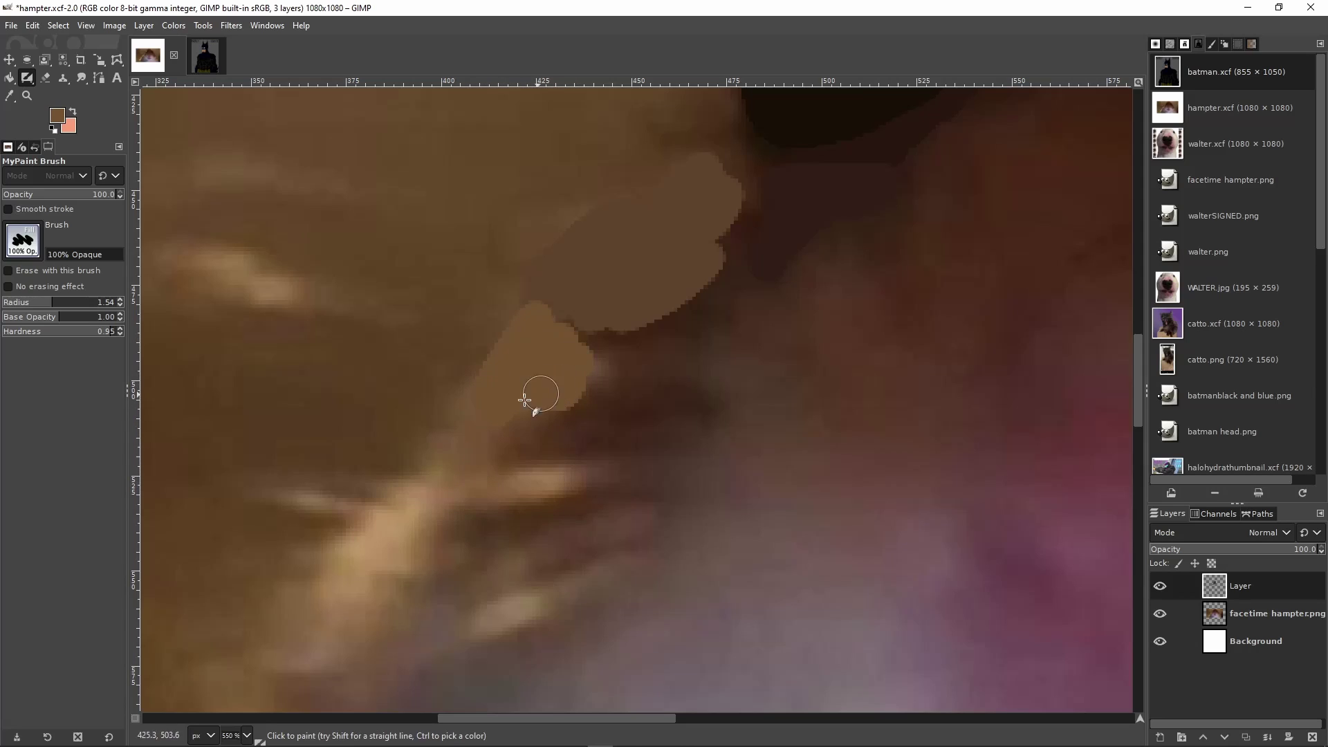
mouse_move(459, 461)
left_mouse_down()
mouse_move(519, 489)
mouse_move(348, 586)
mouse_move(425, 592)
left_mouse_up()
scroll(475, 459, "down", 3)
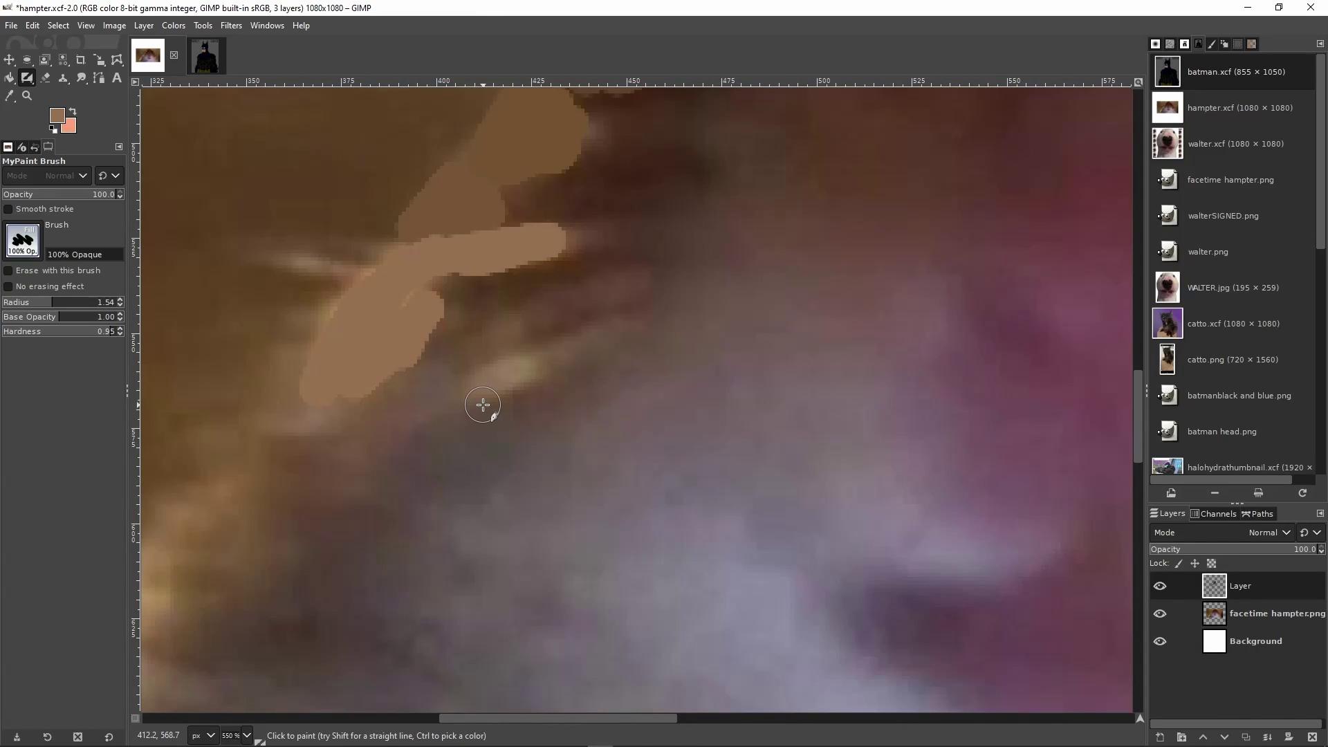
scroll(563, 418, "down", 2)
scroll(671, 346, "left", 5)
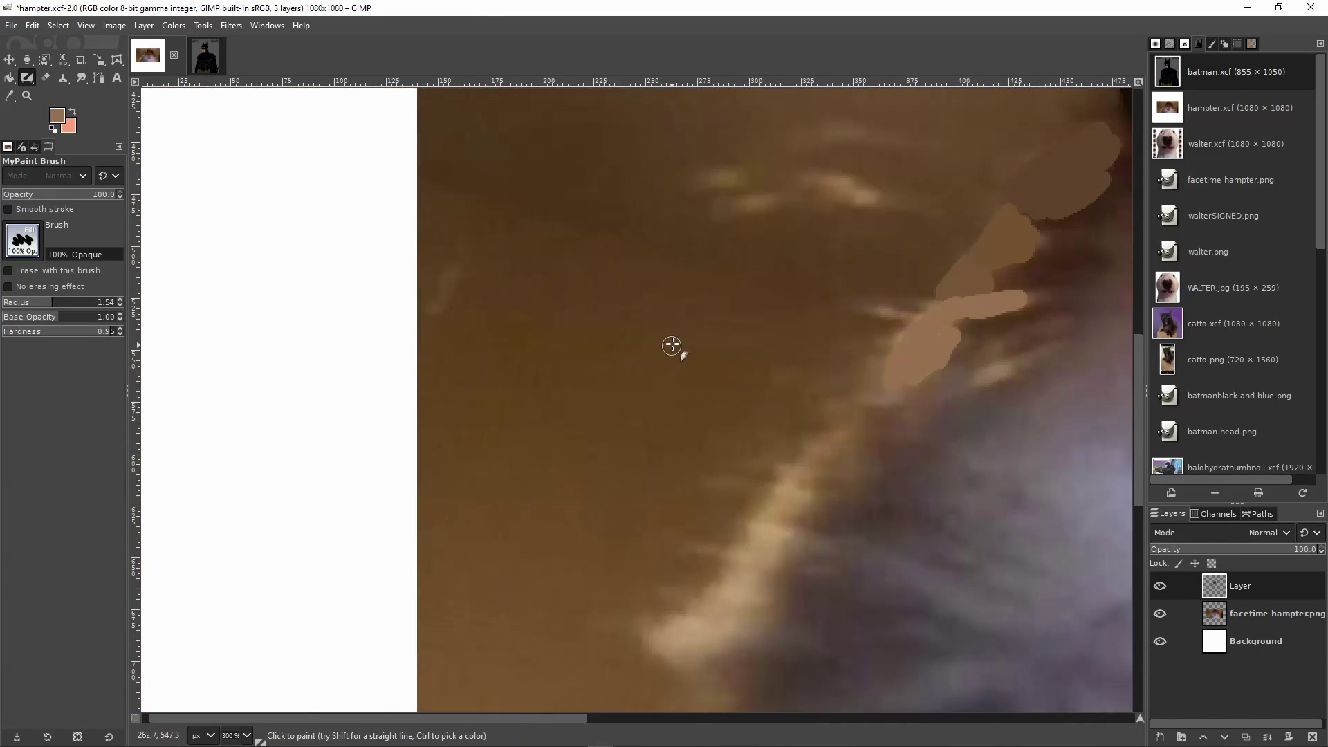
scroll(671, 347, "down", 4)
Sample dark reddish browns beneath the left eye, paint them along the inner edge of the brown fur patches, and save the image
scroll(617, 320, "up", 6)
left_click(552, 263, "ctrl")
mouse_move(543, 254)
left_mouse_down()
mouse_move(543, 222)
mouse_move(580, 268)
mouse_move(541, 342)
mouse_move(551, 373)
mouse_move(460, 434)
mouse_move(386, 440)
left_mouse_up()
left_click(561, 291, "ctrl")
left_click(554, 332, "ctrl")
scroll(525, 332, "down", 2)
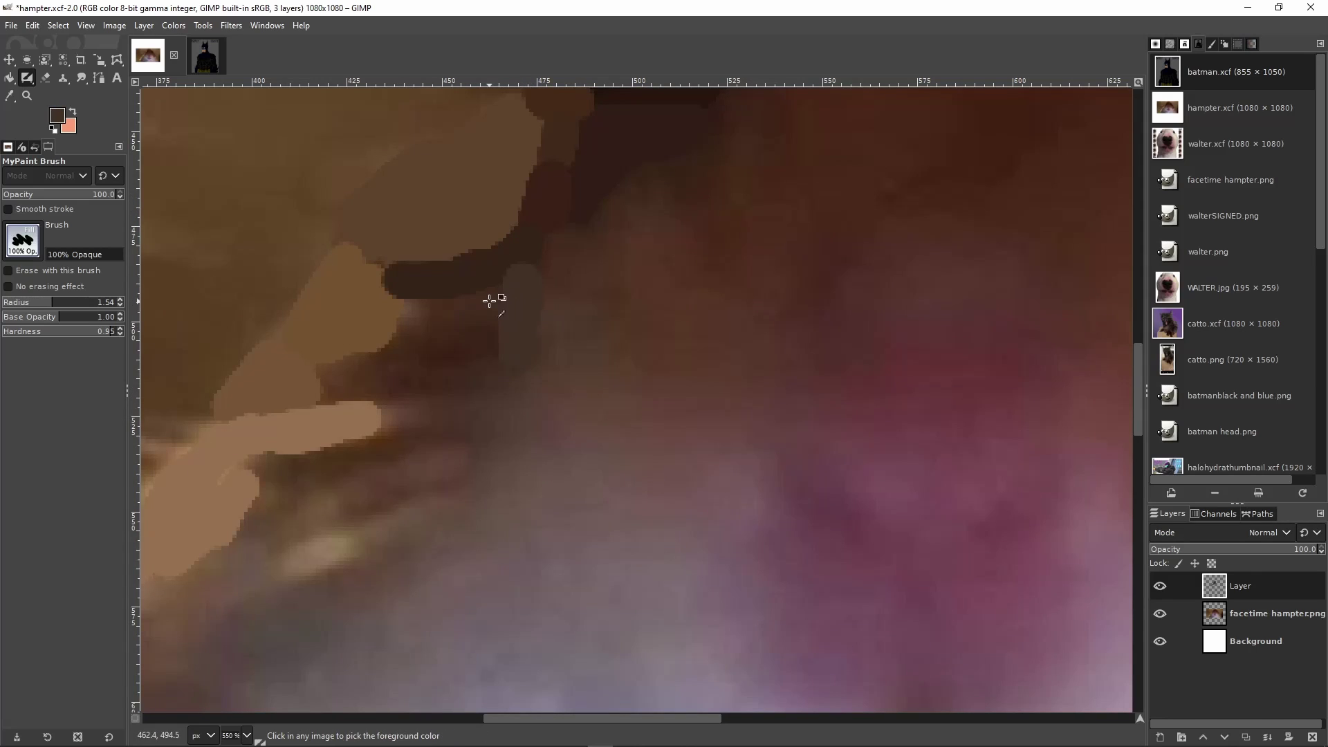
key("ctrl+z")
mouse_move(519, 243)
left_mouse_down()
mouse_move(491, 274)
mouse_move(408, 280)
left_mouse_up()
left_click(464, 268, "ctrl")
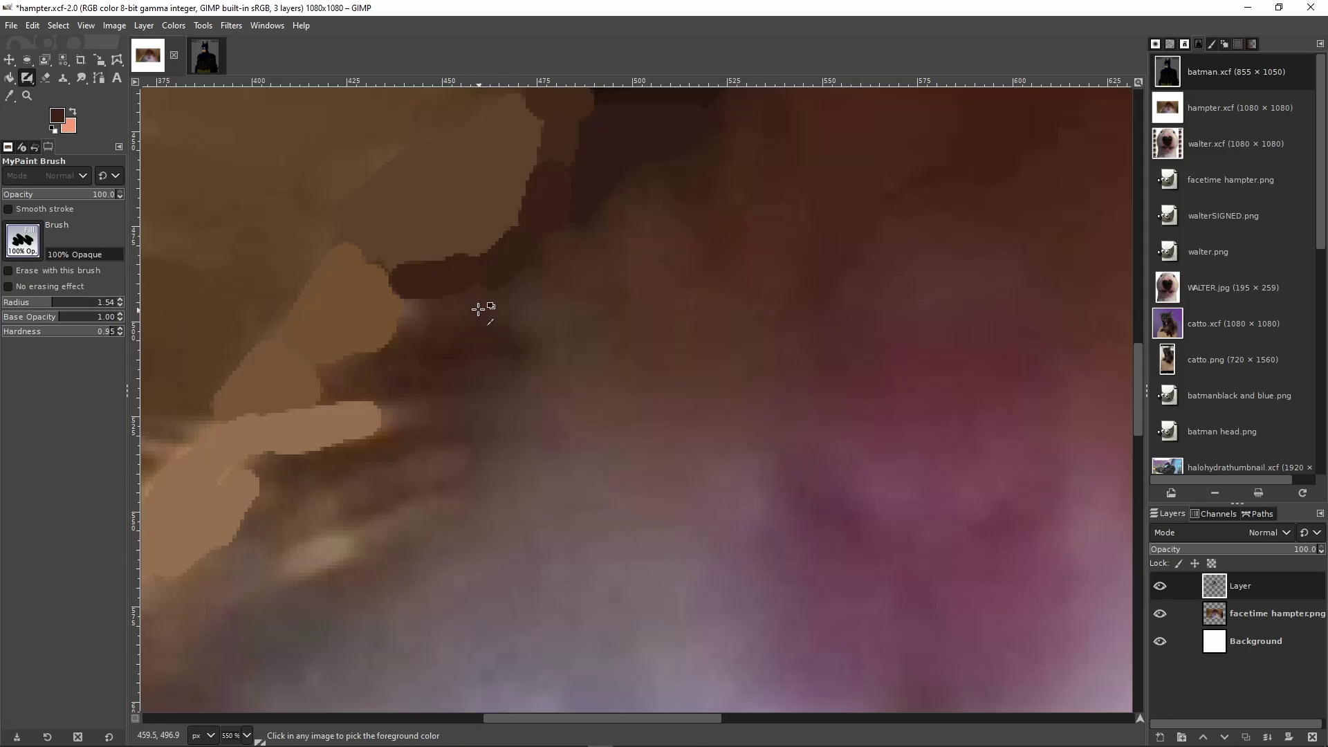
scroll(485, 309, "down", 2)
scroll(512, 346, "left", 5)
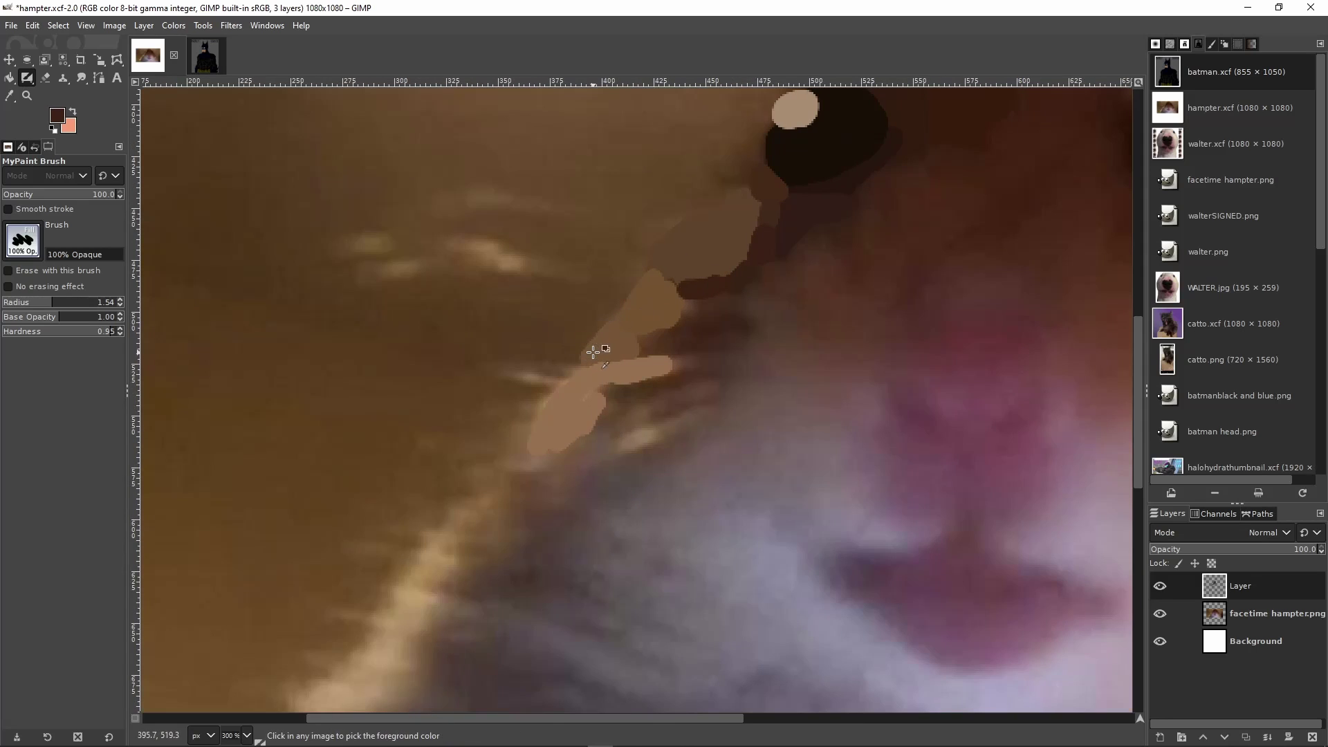
key("ctrl+s")
Paint small mauve, grey and dark reddish-brown patches between the fur edge and the muzzle above the tan streak, and save the image
scroll(696, 323, "up", 3)
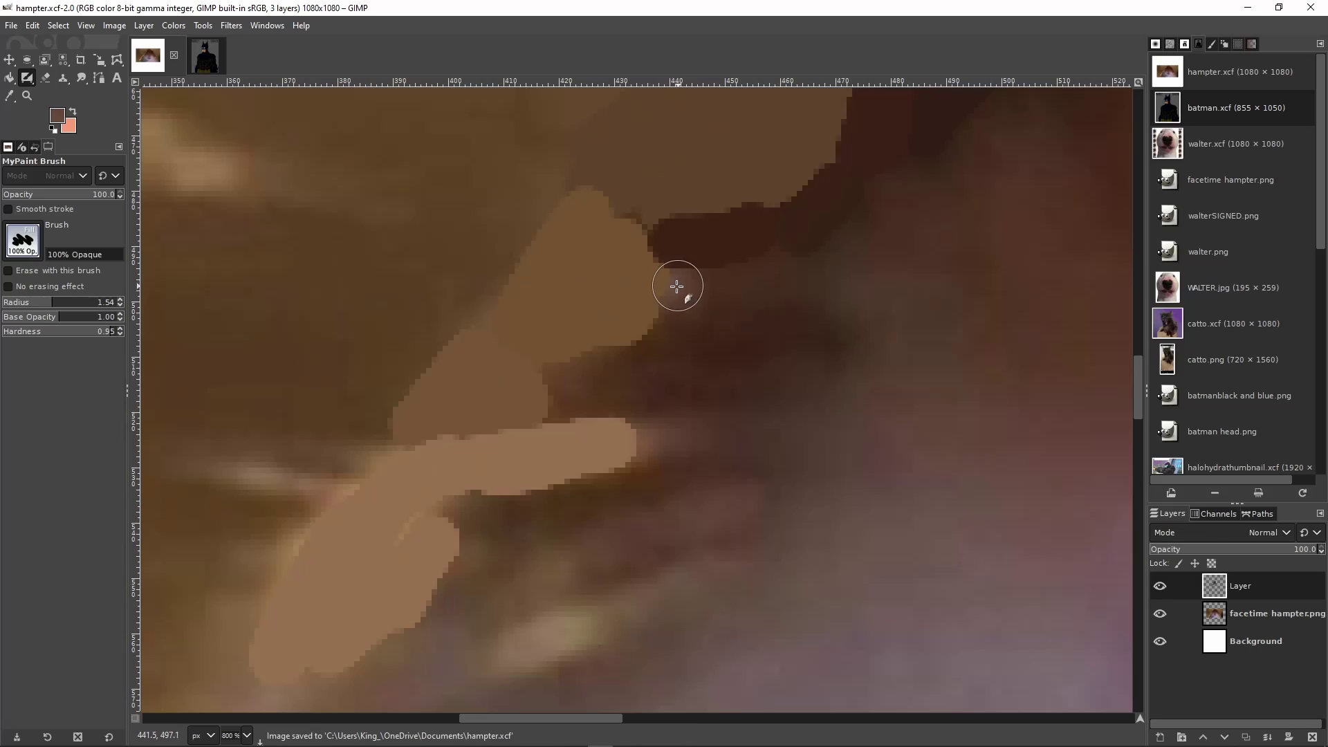
left_click(696, 289)
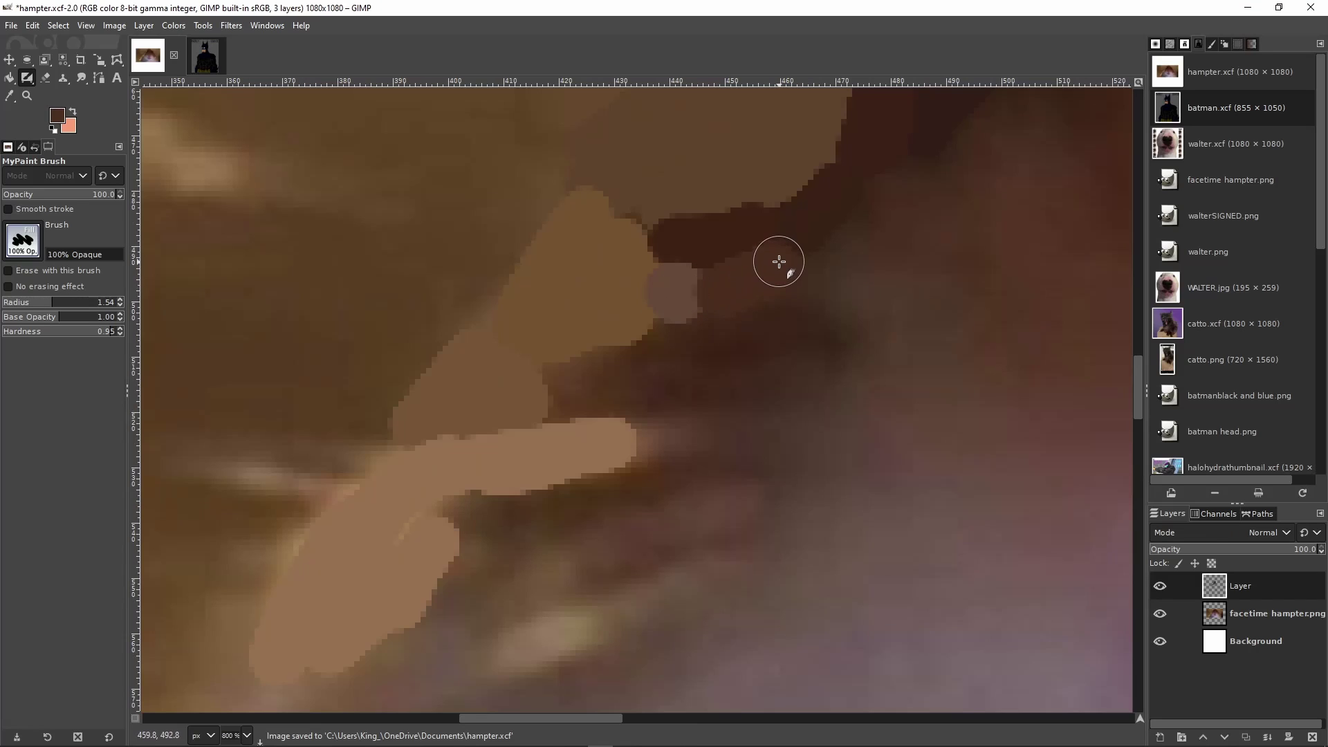
mouse_move(842, 275)
left_mouse_down()
mouse_move(843, 304)
mouse_move(857, 245)
mouse_move(819, 279)
mouse_move(841, 242)
mouse_move(900, 215)
mouse_move(928, 224)
mouse_move(888, 223)
mouse_move(900, 194)
mouse_move(958, 222)
mouse_move(922, 257)
left_mouse_up()
mouse_move(803, 332)
left_mouse_down()
mouse_move(731, 348)
mouse_move(844, 360)
mouse_move(730, 369)
mouse_move(702, 396)
mouse_move(660, 392)
mouse_move(721, 388)
left_mouse_up()
left_click(669, 352, "ctrl")
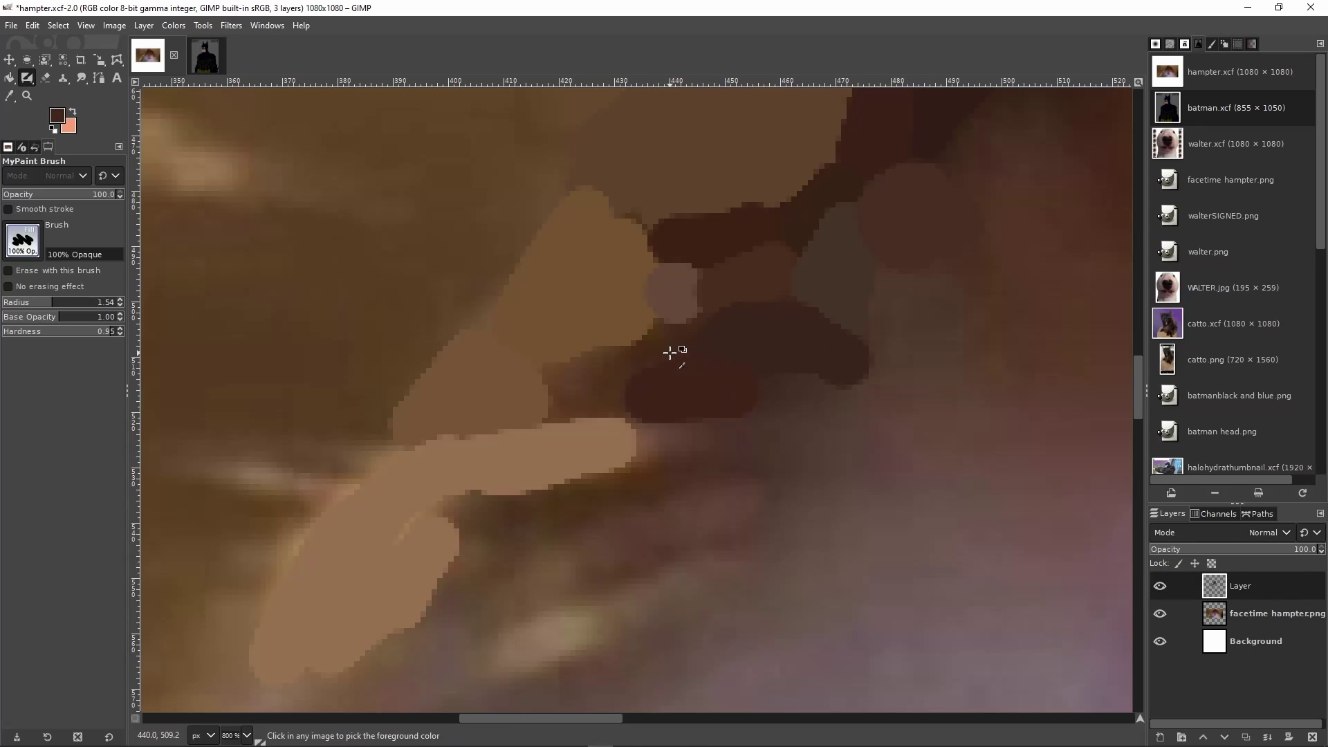
left_click_drag(665, 342, 568, 391)
left_click_drag(651, 439, 666, 441)
scroll(695, 395, "down", 4)
key("ctrl+s")
Paint grey-brown and muted red-brown patches beneath the left eye beside the muzzle, and save the image
scroll(816, 408, "up", 3)
left_click_drag(582, 356, 671, 263)
scroll(625, 139, "up", 2)
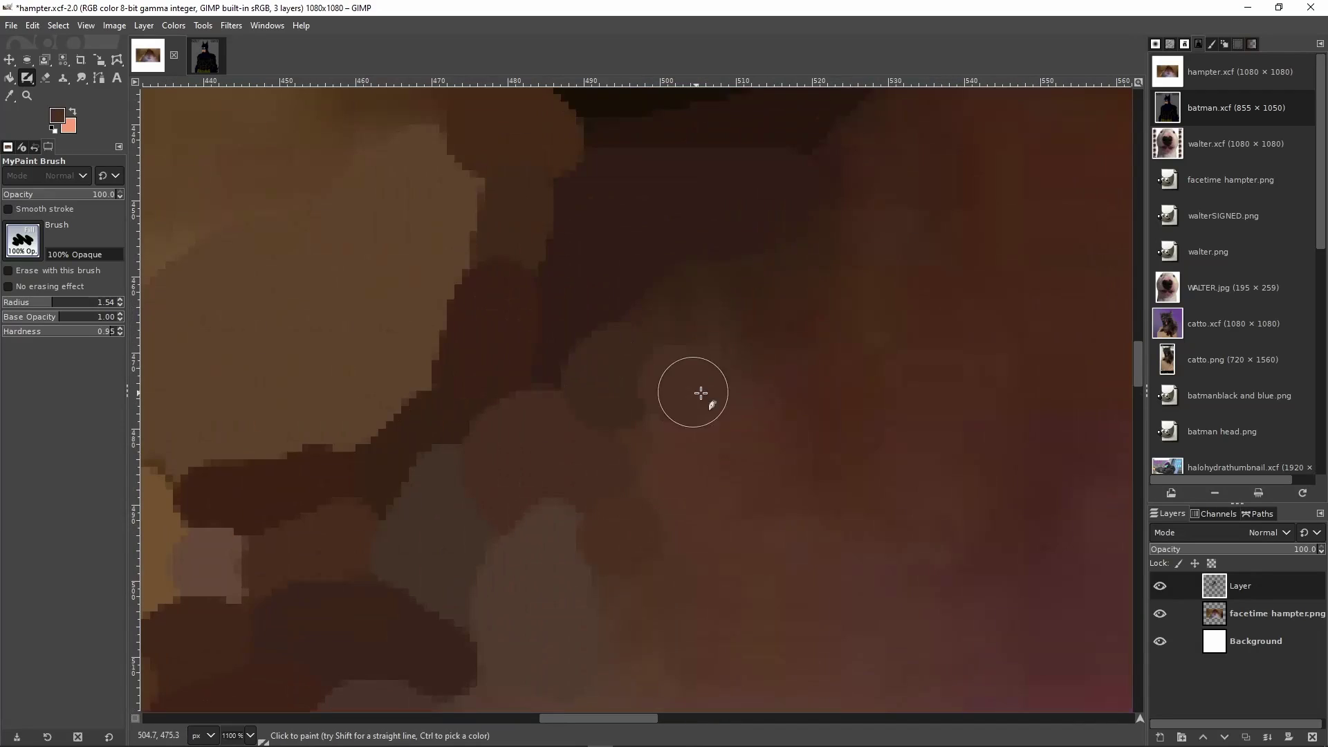
left_click(697, 389, "ctrl")
scroll(731, 513, "down", 5)
key("ctrl+s")
Sample browns around the fur strands below the tan streak and cover them with reddish-brown, dark brown and light tan patches
scroll(616, 588, "up", 4)
left_click_drag(716, 390, 598, 407)
left_click(648, 507, "ctrl")
left_click_drag(638, 477, 775, 416)
scroll(729, 277, "down", 2)
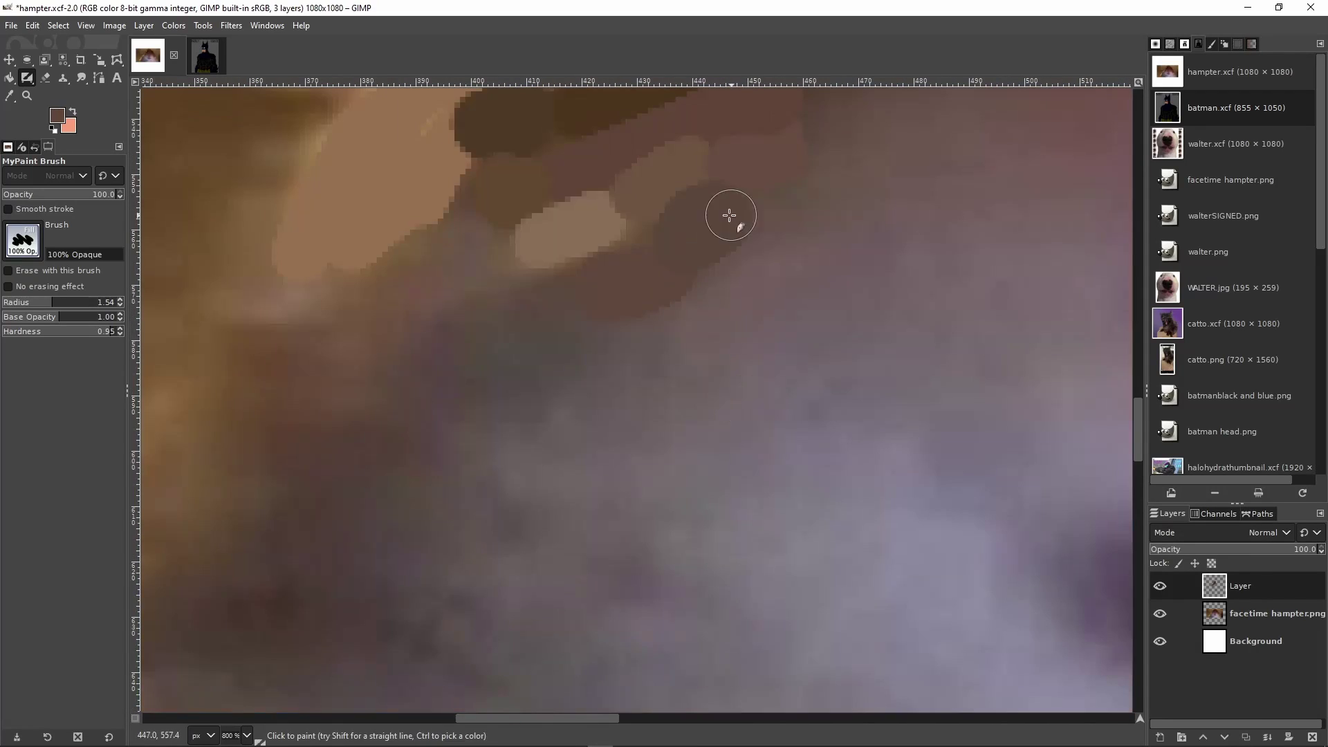
Paint mauve and brown patches down the cheek's left edge to the start of the bright fur highlight
scroll(471, 396, "down", 1)
scroll(418, 383, "left", 1)
left_click_drag(523, 381, 523, 464)
scroll(442, 442, "down", 1)
mouse_move(410, 373)
left_mouse_down()
mouse_move(392, 404)
mouse_move(422, 299)
left_mouse_up()
left_click(348, 414, "ctrl")
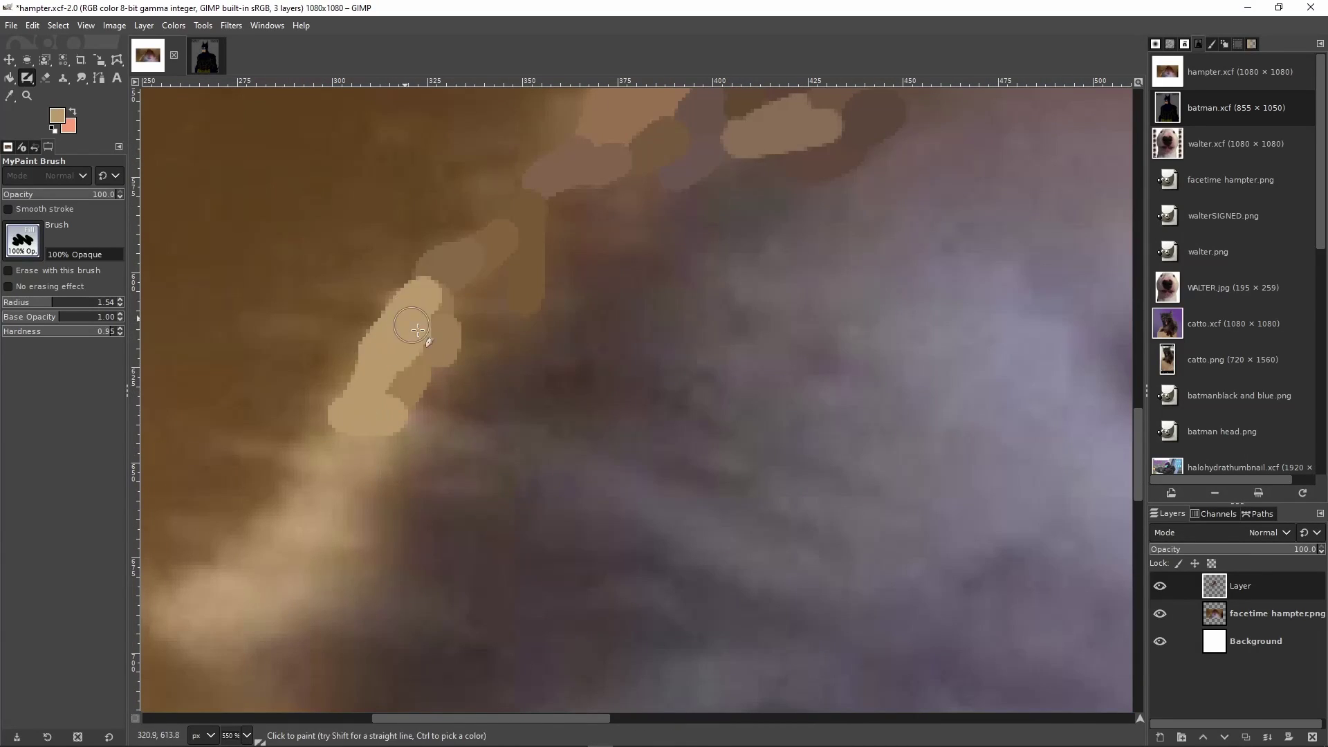
Cover the bright fur highlight with pale tan, edge its inner side in darker tan, and add a short grey-tan stroke beside it
left_click_drag(360, 436, 276, 529)
left_click_drag(389, 450, 387, 539)
scroll(504, 267, "down", 3)
scroll(488, 374, "up", 5)
left_click(426, 482, "ctrl")
left_click_drag(429, 484, 581, 491)
scroll(597, 471, "down", 7)
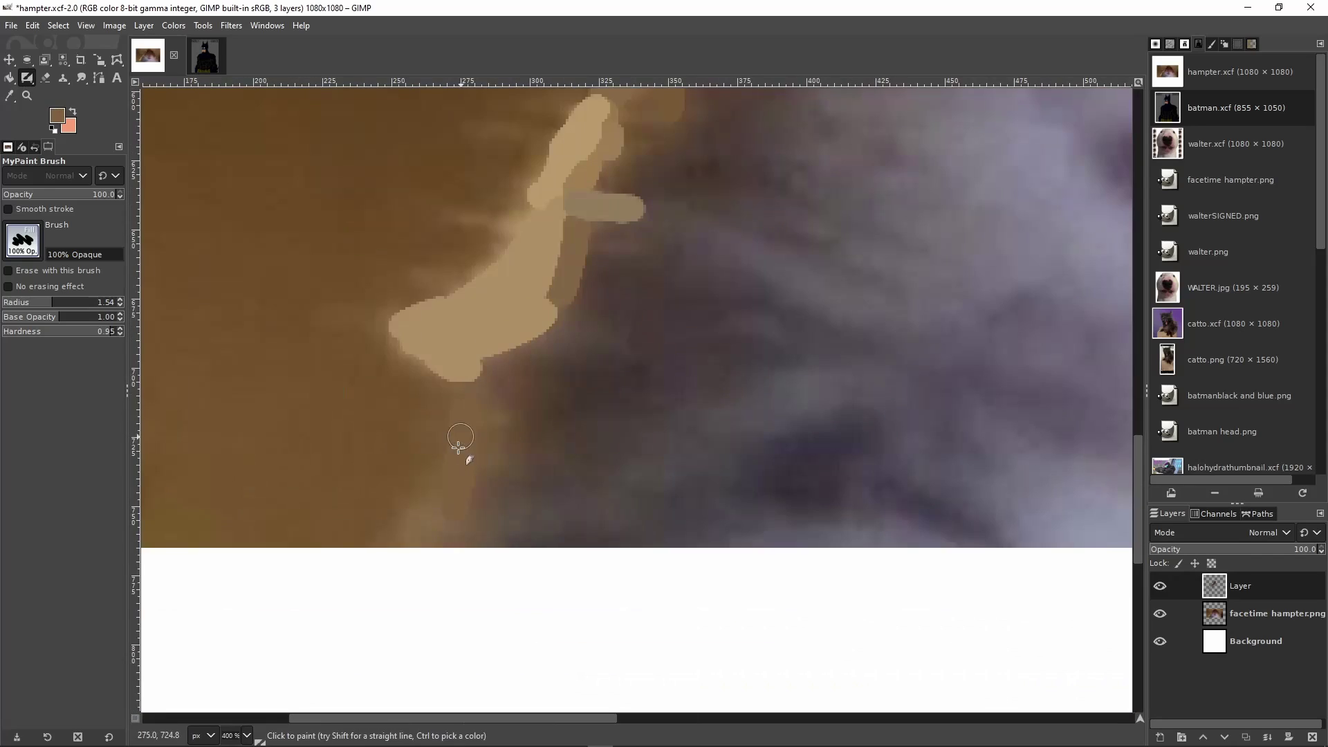
Paint a brown strip from the tan highlight to the photo's lower edge and fill beside it with mauve and dark brown patches
left_click(460, 448, "ctrl")
left_click_drag(463, 398, 417, 550)
left_click_drag(515, 352, 502, 398)
mouse_move(557, 332)
left_mouse_down()
mouse_move(609, 353)
mouse_move(600, 443)
left_mouse_up()
mouse_move(540, 376)
left_mouse_down()
mouse_move(512, 421)
mouse_move(550, 439)
left_mouse_up()
mouse_move(510, 429)
left_mouse_down()
mouse_move(501, 457)
mouse_move(637, 492)
left_mouse_up()
Paint grey-brown and dark mauve patches along the photo's lower edge beside the brown strip, and save the image
scroll(526, 516, "up", 1)
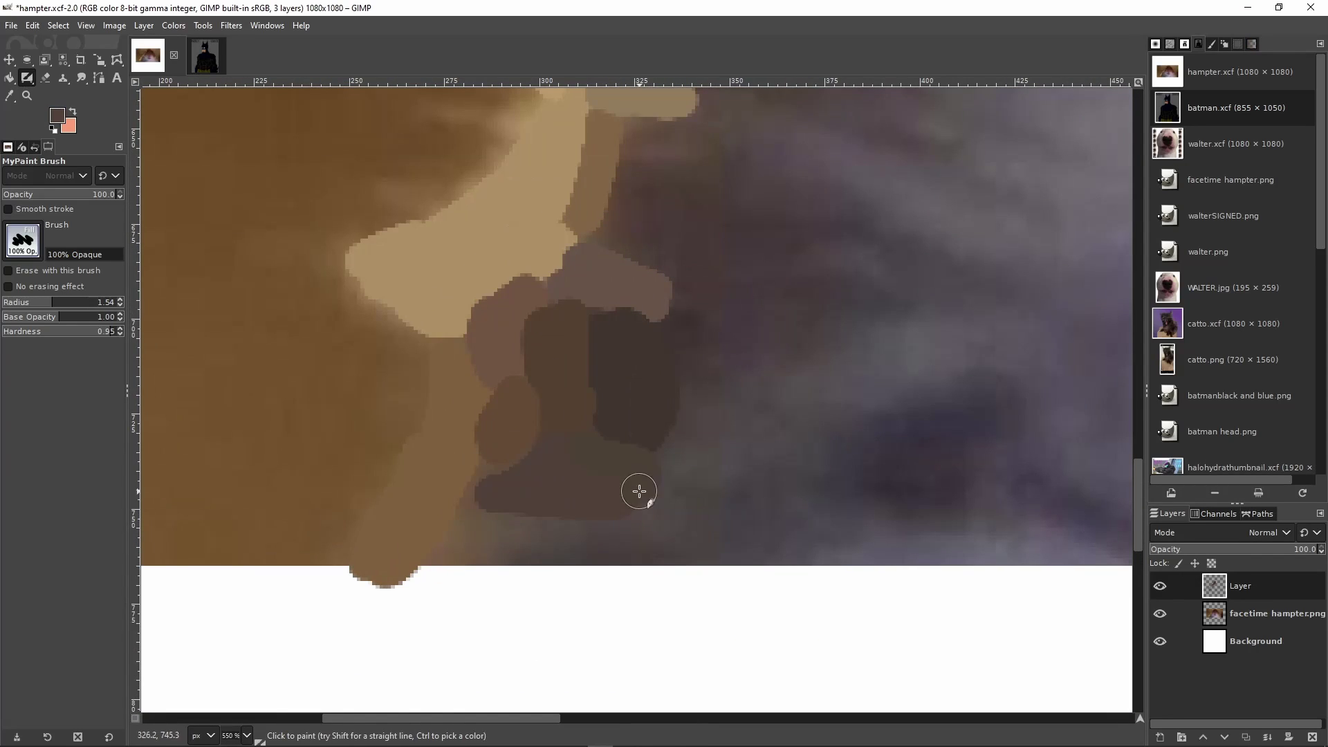
left_click_drag(508, 478, 470, 481)
left_click_drag(501, 554, 695, 569)
left_click(708, 415, "ctrl")
scroll(636, 472, "down", 4)
key("ctrl+s")
Sample the greyish lavenders beside the muzzle and paint them over the cheek and along the upper lip
scroll(623, 273, "up", 2)
left_click(609, 391, "ctrl")
mouse_move(614, 393)
left_mouse_down()
mouse_move(730, 420)
mouse_move(545, 332)
left_mouse_up()
left_click(609, 415, "ctrl")
left_click(588, 318, "ctrl")
mouse_move(573, 302)
left_mouse_down()
mouse_move(661, 384)
mouse_move(607, 293)
left_mouse_up()
left_click_drag(649, 374, 632, 360)
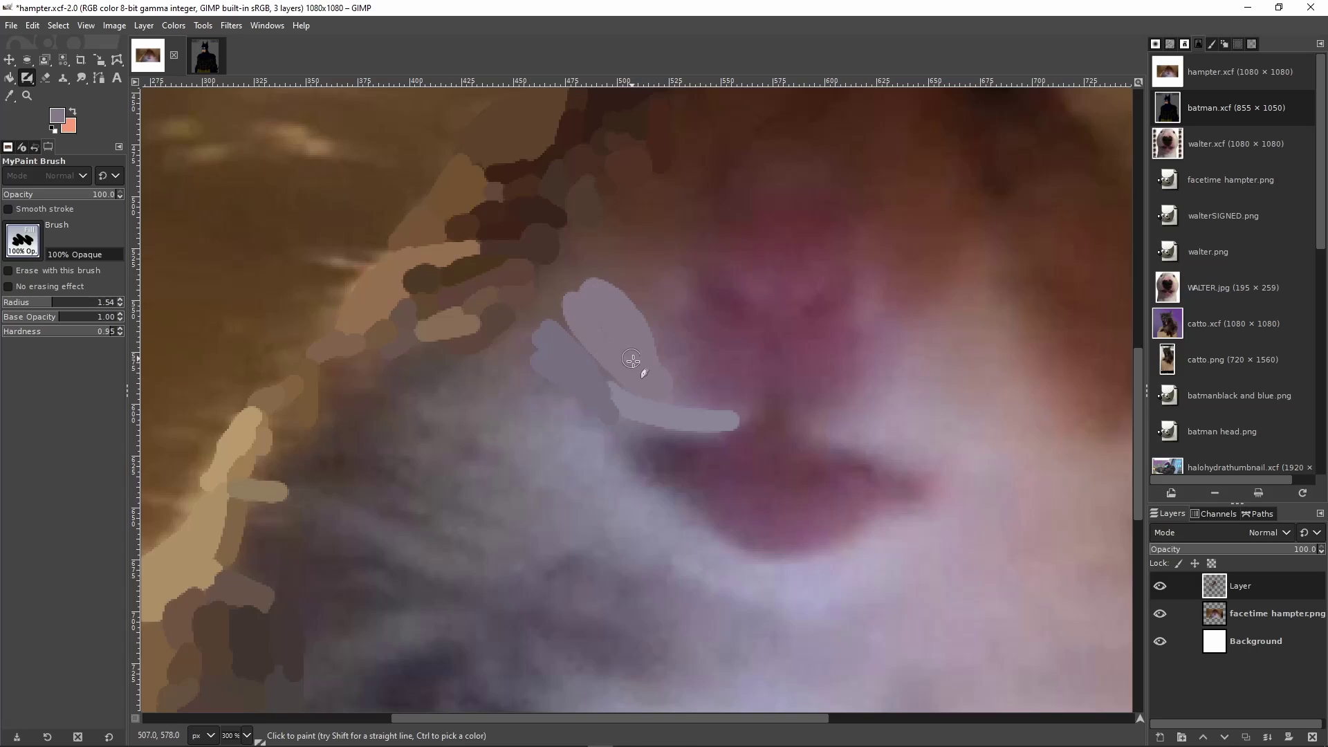
Sample the grey-brown between the fur strands and the lavender cheek patch and fill the gap between them
scroll(558, 471, "up", 3)
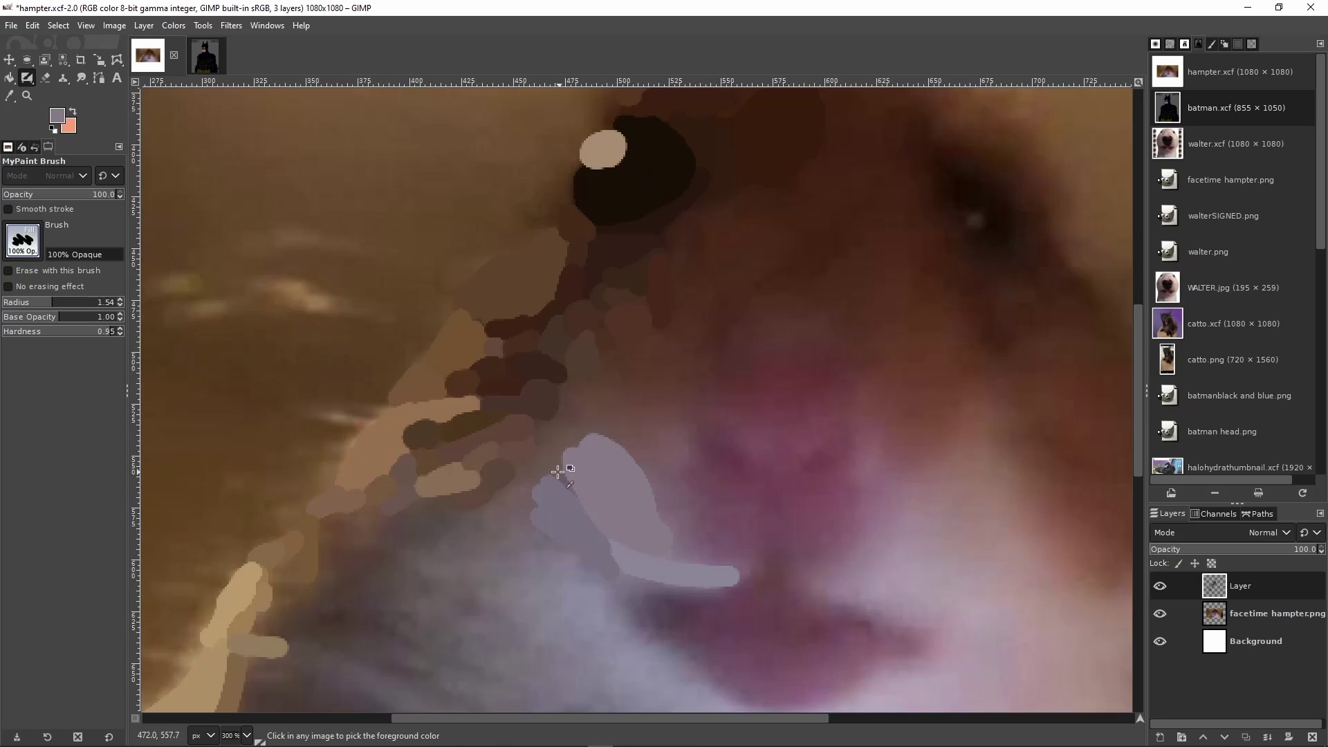
scroll(553, 468, "up", 1)
left_click(553, 468, "ctrl")
scroll(554, 468, "up", 2)
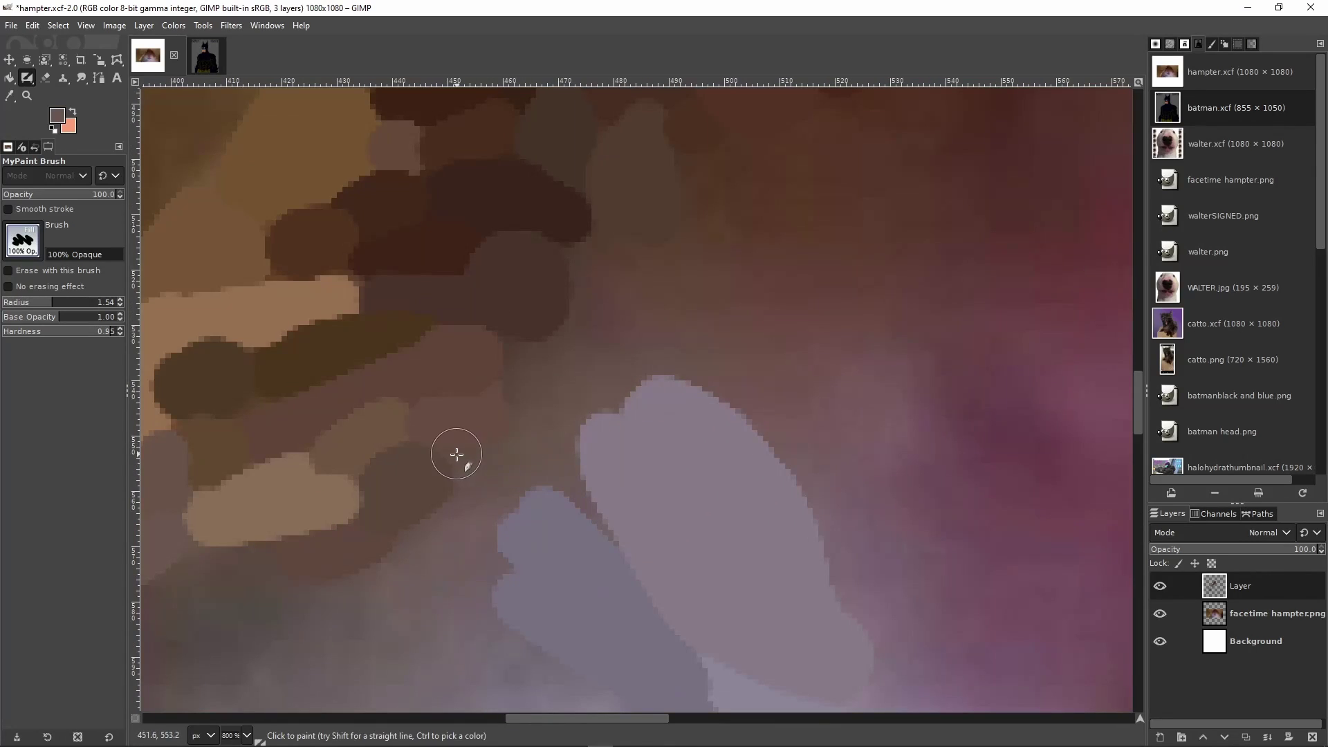
mouse_move(560, 467)
left_mouse_down()
mouse_move(571, 389)
mouse_move(548, 351)
mouse_move(535, 470)
mouse_move(546, 412)
left_mouse_up()
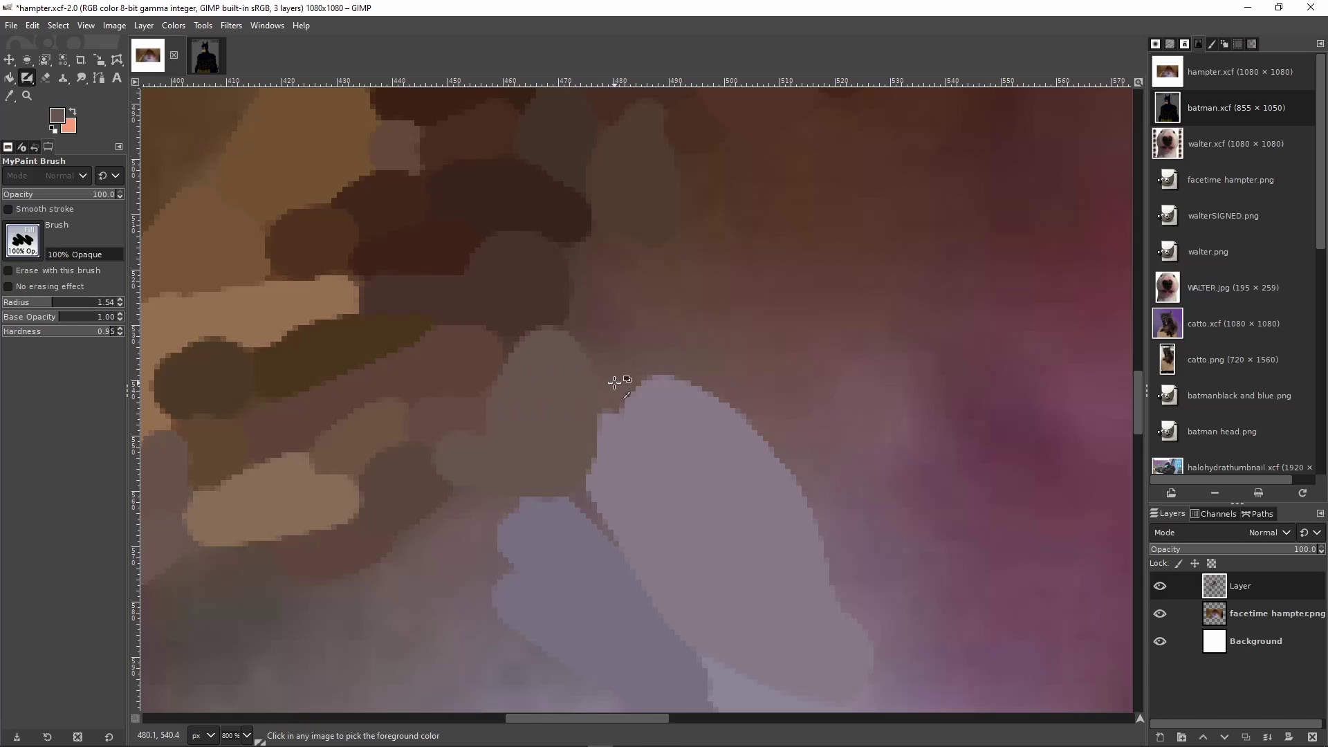
scroll(646, 451, "down", 5)
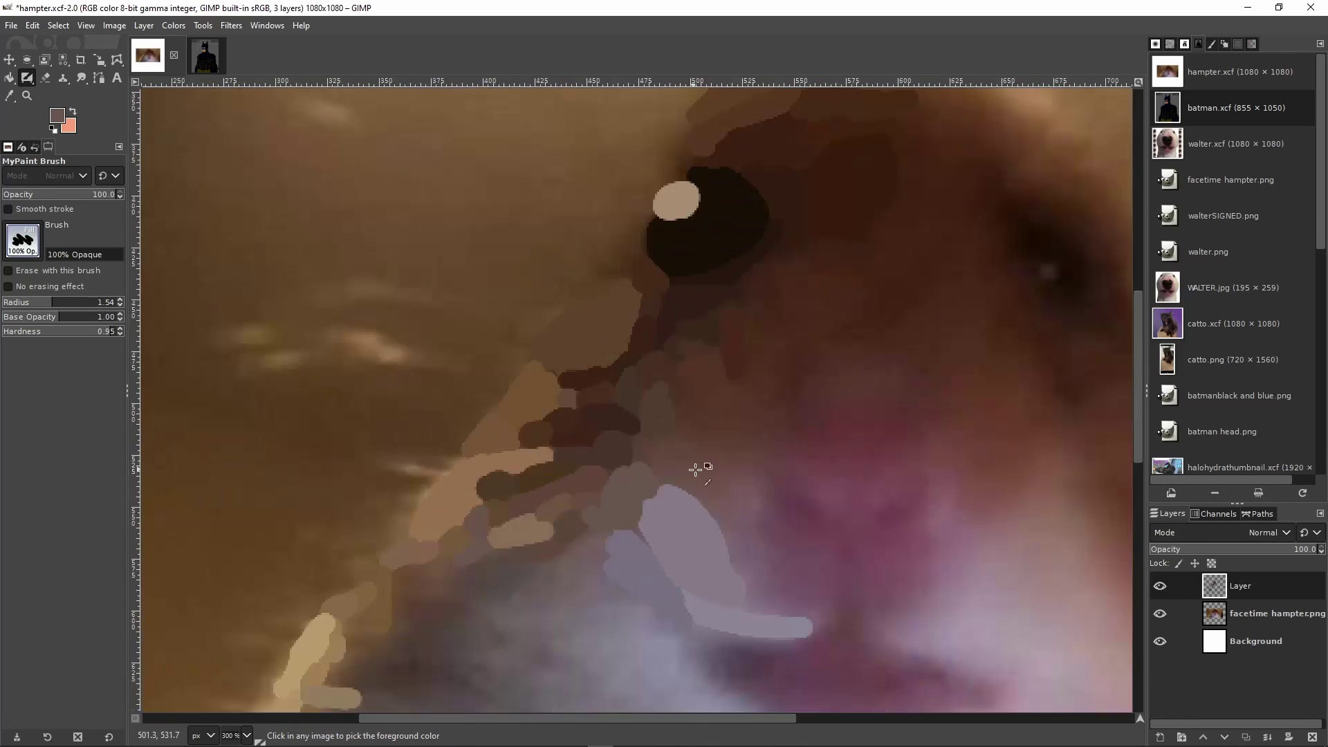
Sample pale and greyish lavender below the mouth and paint broad diagonal bands from the cheek to the chin
scroll(727, 490, "up", 2)
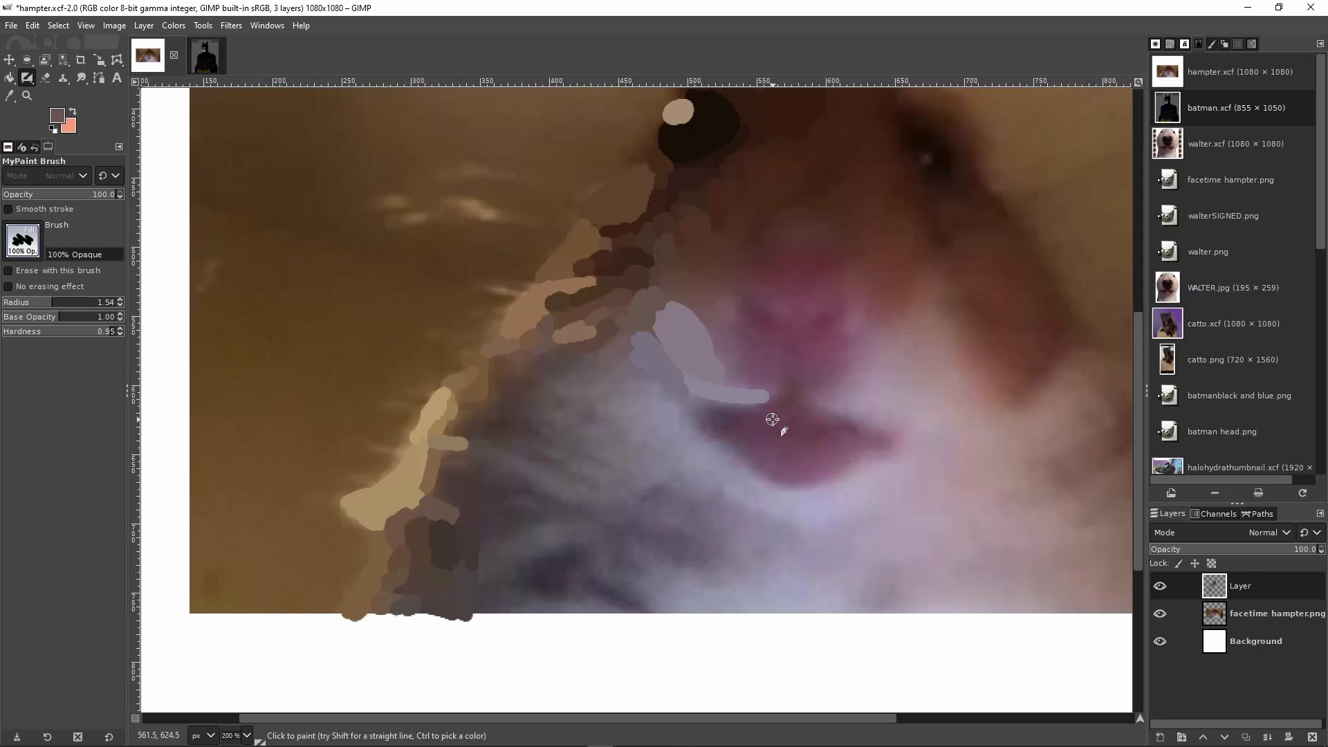
left_click(721, 465, "ctrl")
key("ctrl+z")
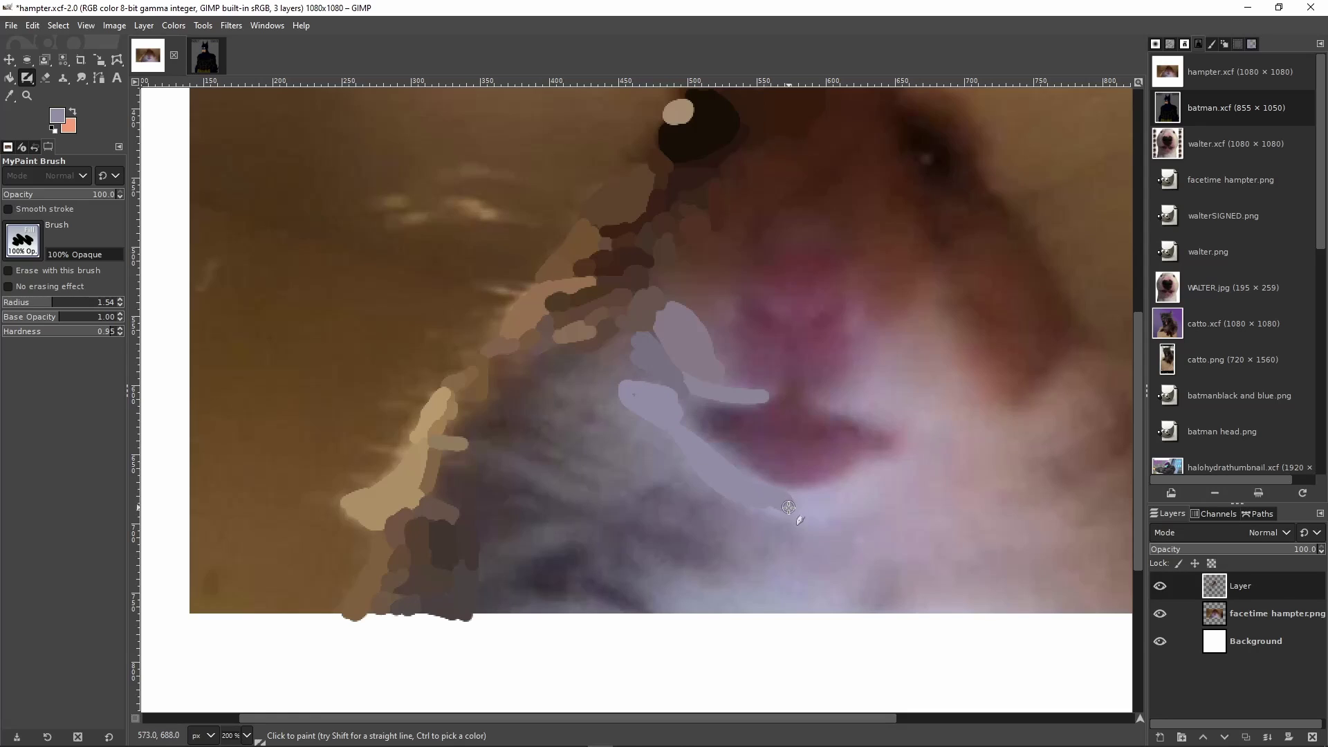
left_click_drag(695, 475, 707, 482)
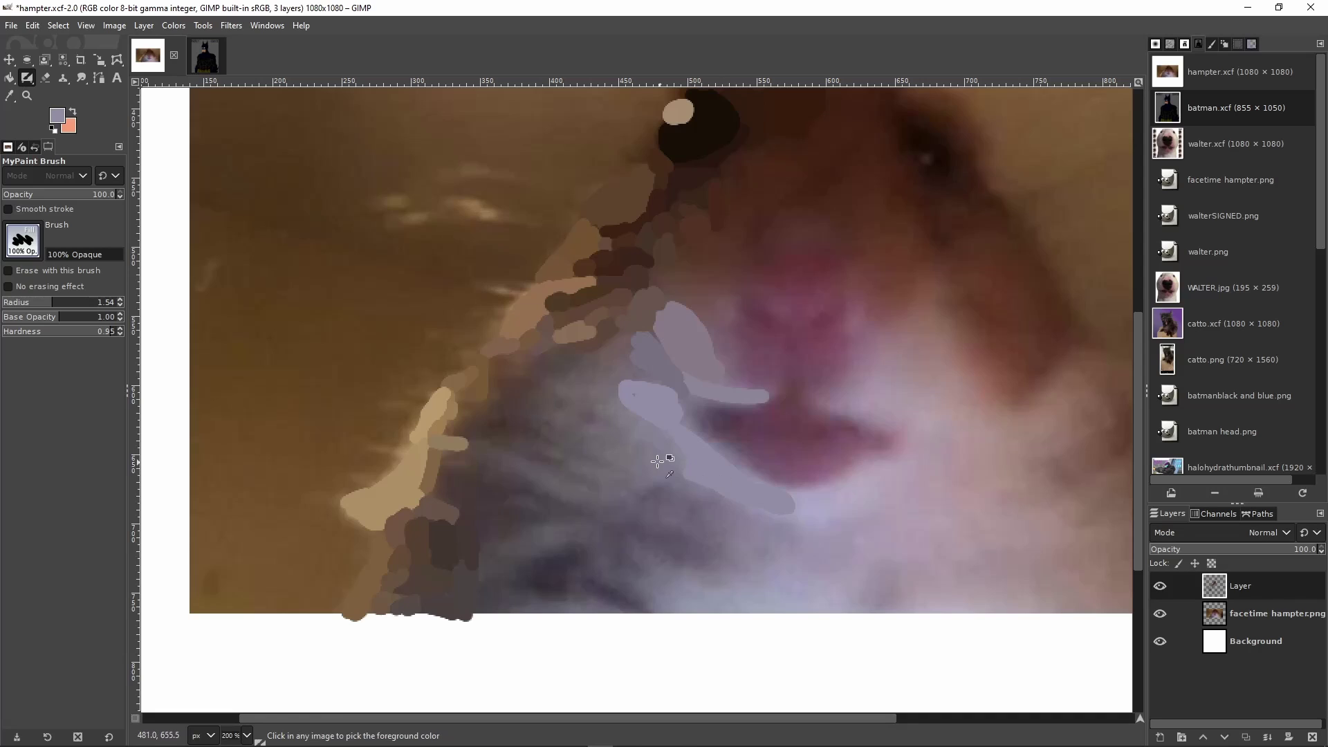
left_click(648, 466, "ctrl")
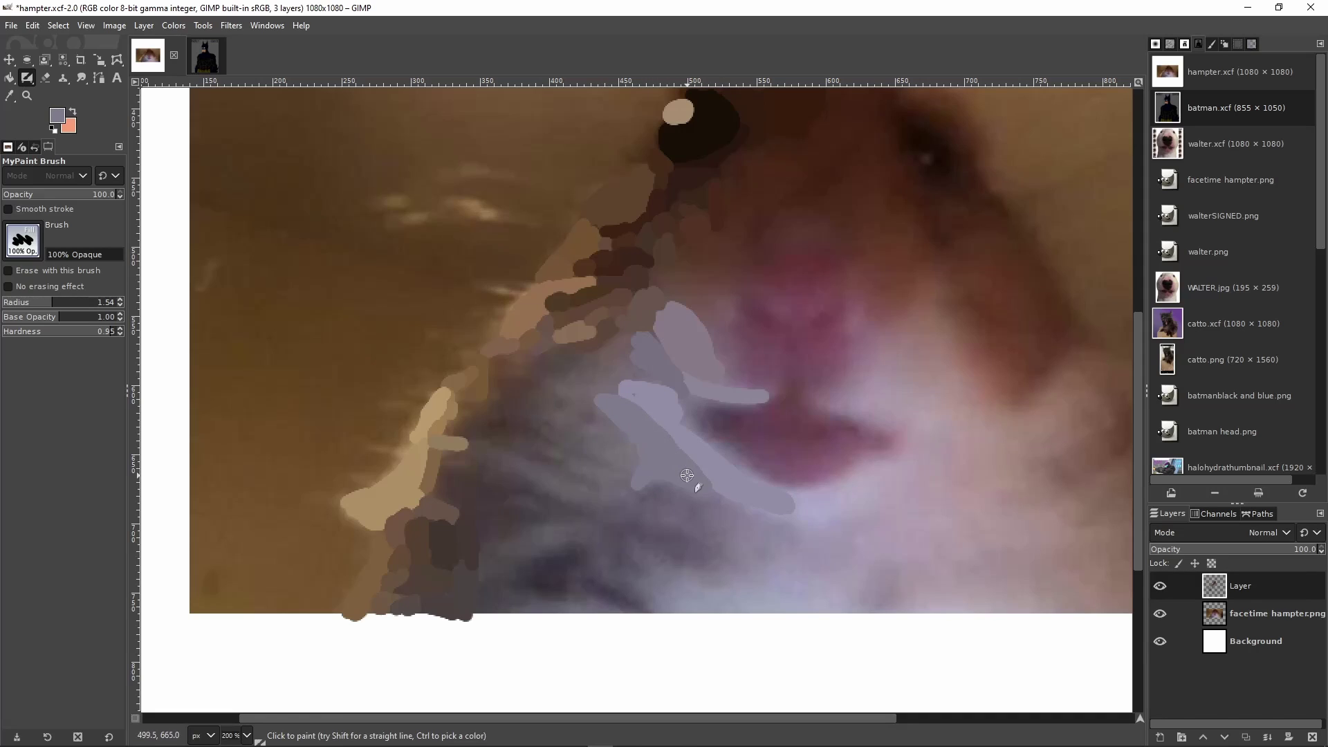
Paint dark grey, mauve and warm grey patches on the cheek between the fur strands and the lavender bands
scroll(687, 476, "up", 3)
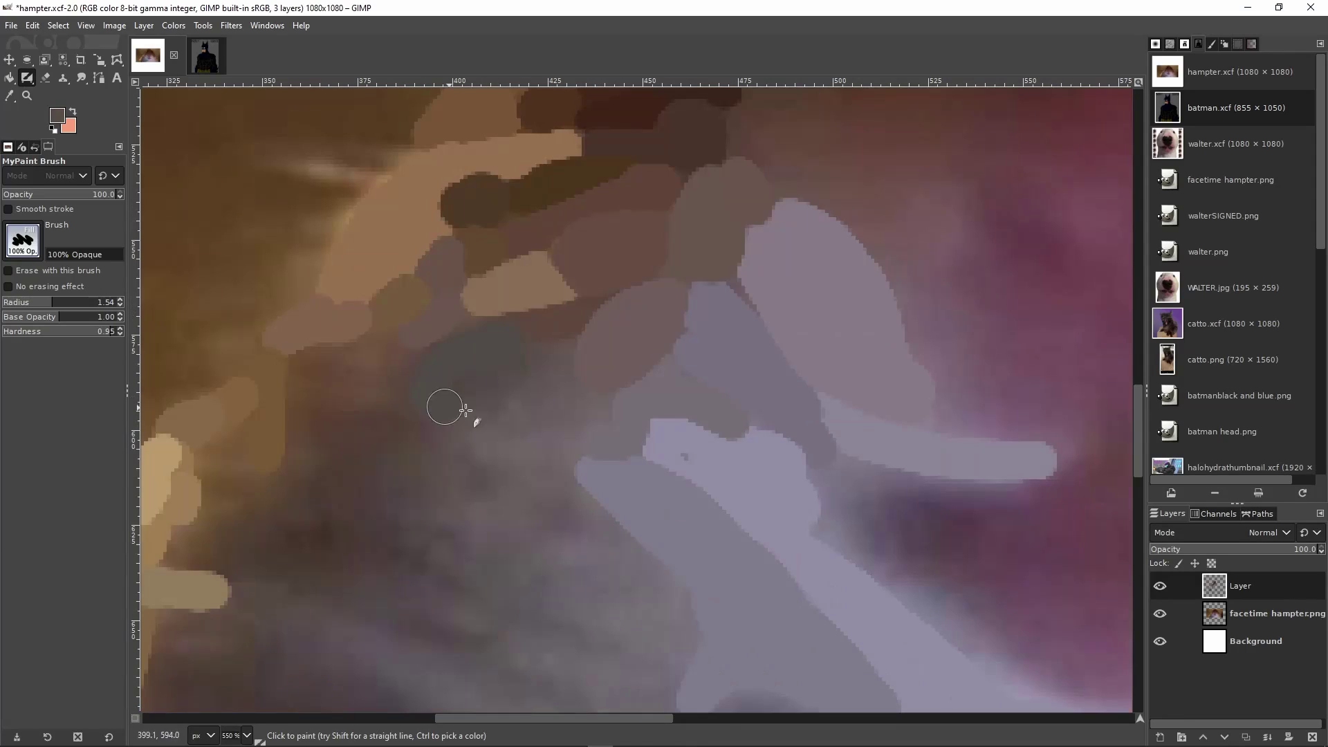
left_click_drag(466, 410, 533, 433)
left_click(587, 412, "ctrl")
left_click_drag(567, 358, 483, 434)
scroll(629, 407, "down", 7)
Sample browns inside the cheek's left fur edge and paint patches between the tan edge and the grey cheek patches
scroll(631, 425, "up", 6)
left_click(584, 303, "ctrl")
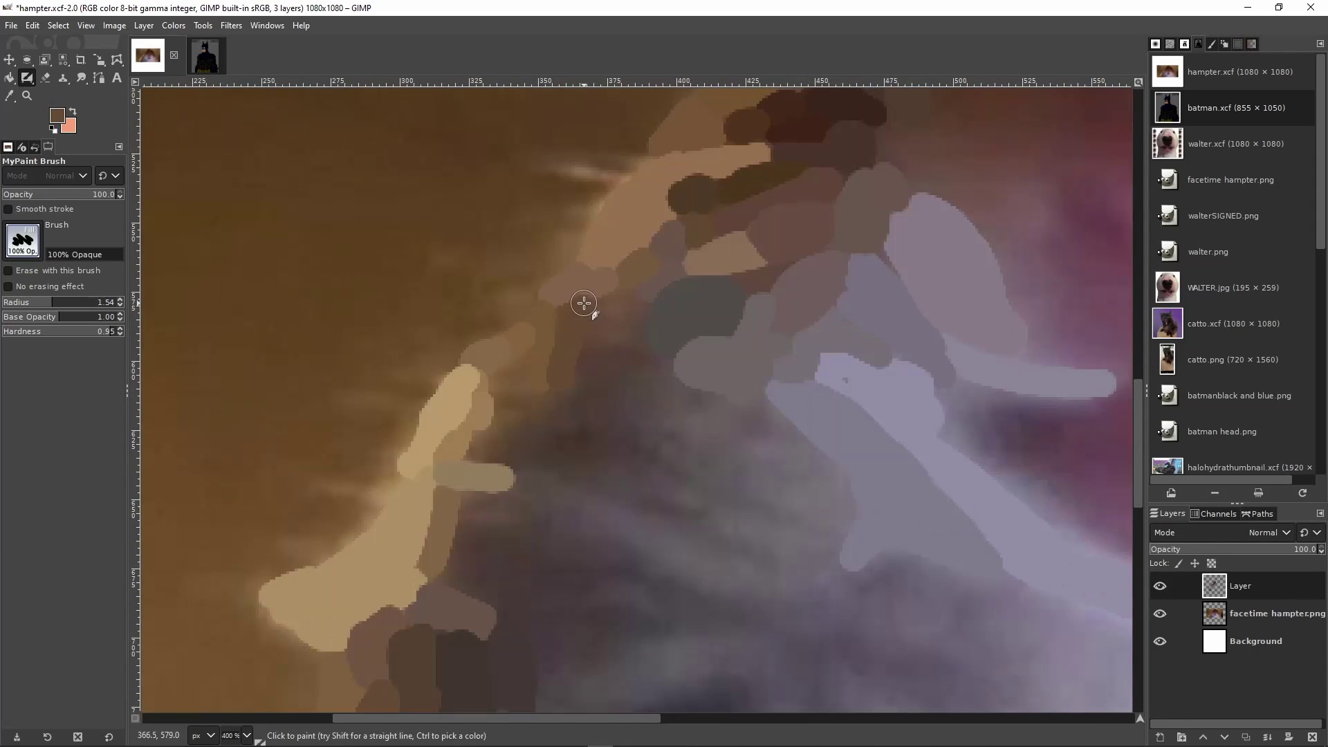
scroll(505, 395, "up", 2)
left_click(522, 385, "ctrl")
left_click_drag(453, 506, 578, 382)
scroll(471, 528, "down", 1)
left_click(679, 362, "ctrl")
mouse_move(619, 343)
left_mouse_down()
mouse_move(646, 313)
mouse_move(702, 393)
left_mouse_up()
mouse_move(610, 384)
left_mouse_down()
mouse_move(650, 384)
mouse_move(698, 472)
left_mouse_up()
Paint dark brown and dark mauve patches on the cheek around the short grey-tan stroke, and save the image
scroll(602, 471, "down", 2)
scroll(602, 471, "up", 1)
left_click_drag(542, 428, 492, 475)
left_click_drag(584, 396, 584, 443)
mouse_move(539, 465)
left_mouse_down()
mouse_move(512, 485)
mouse_move(549, 513)
left_mouse_up()
scroll(540, 471, "down", 1)
key("ctrl+s")
Fill the shadowed fur inside the tan highlight, below the short grey-tan stroke, with sampled brown, dark mauve and purple-brown patches
scroll(488, 446, "up", 2)
left_click_drag(567, 331, 524, 372)
left_click_drag(467, 439, 411, 476)
left_click(391, 405, "ctrl")
left_click_drag(390, 405, 392, 436)
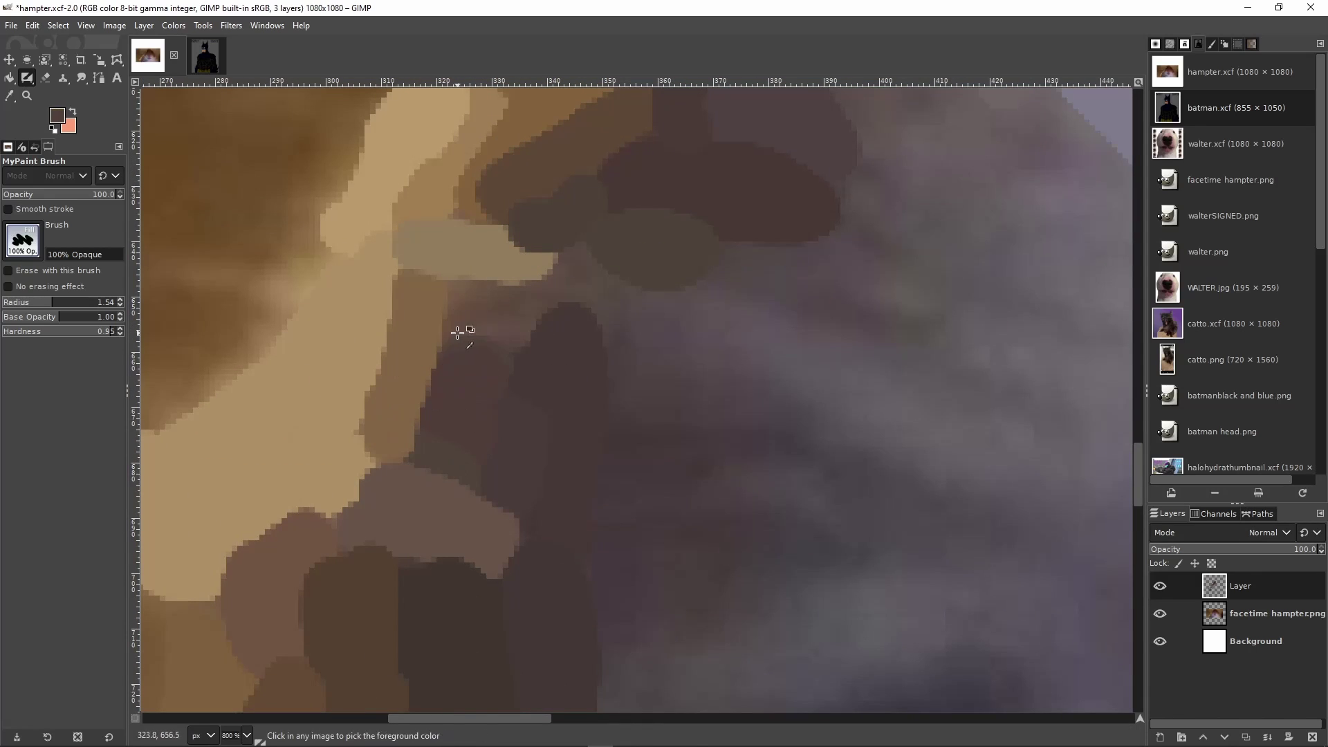
scroll(692, 382, "down", 4)
scroll(713, 367, "up", 4)
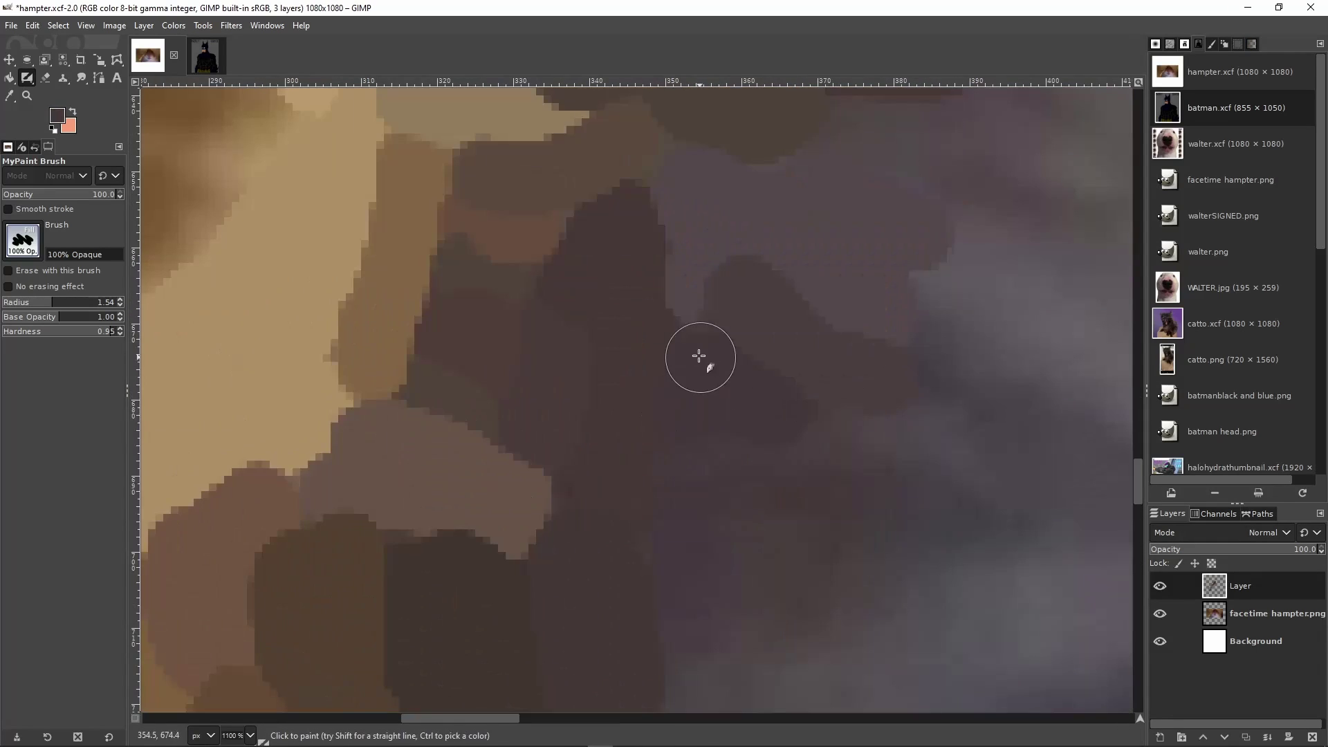
scroll(766, 480, "down", 3)
scroll(646, 480, "up", 4)
scroll(712, 380, "down", 3)
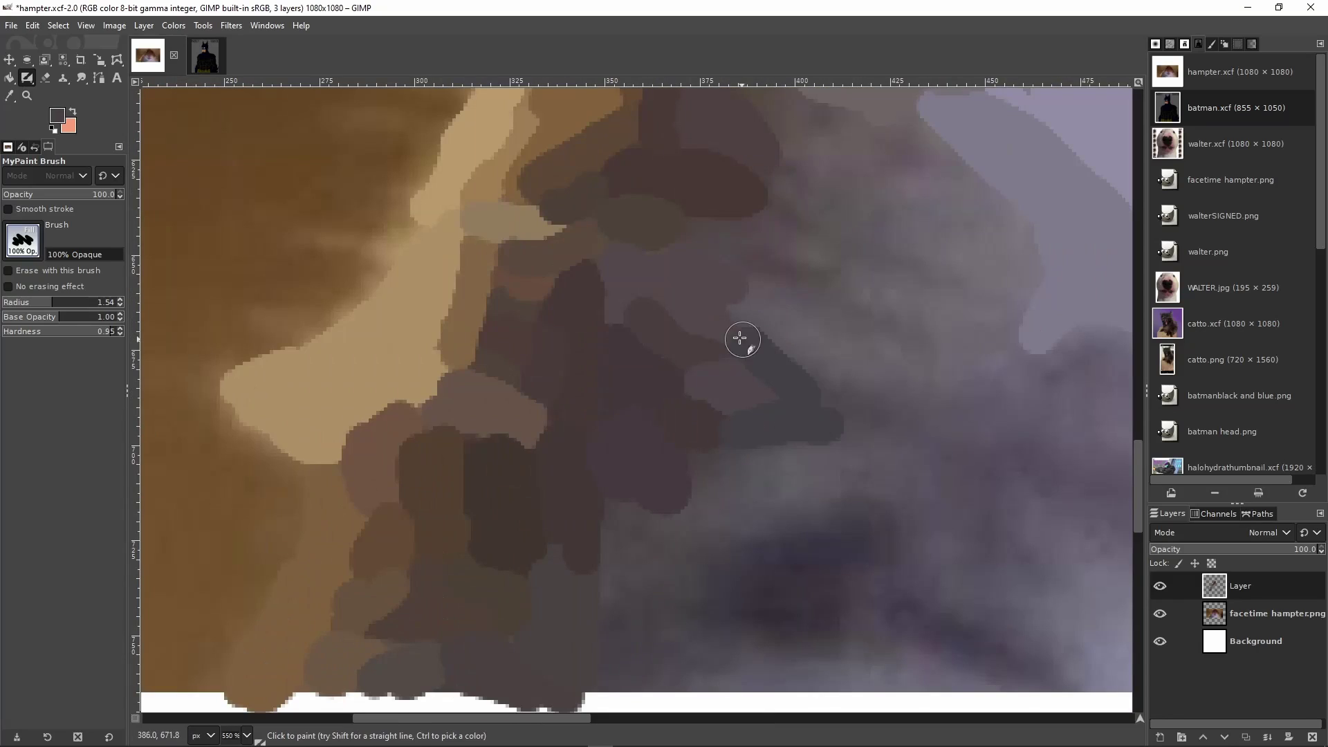
Paint slate-grey strokes beside the dark mauve patches and lighter grey patches below them down to the photo's lower edge
left_click_drag(739, 338, 710, 432)
left_click(712, 510, "ctrl")
left_click_drag(712, 510, 764, 497)
scroll(763, 497, "down", 2)
left_click(622, 359, "ctrl")
mouse_move(623, 359)
left_mouse_down()
mouse_move(615, 390)
mouse_move(642, 485)
left_mouse_up()
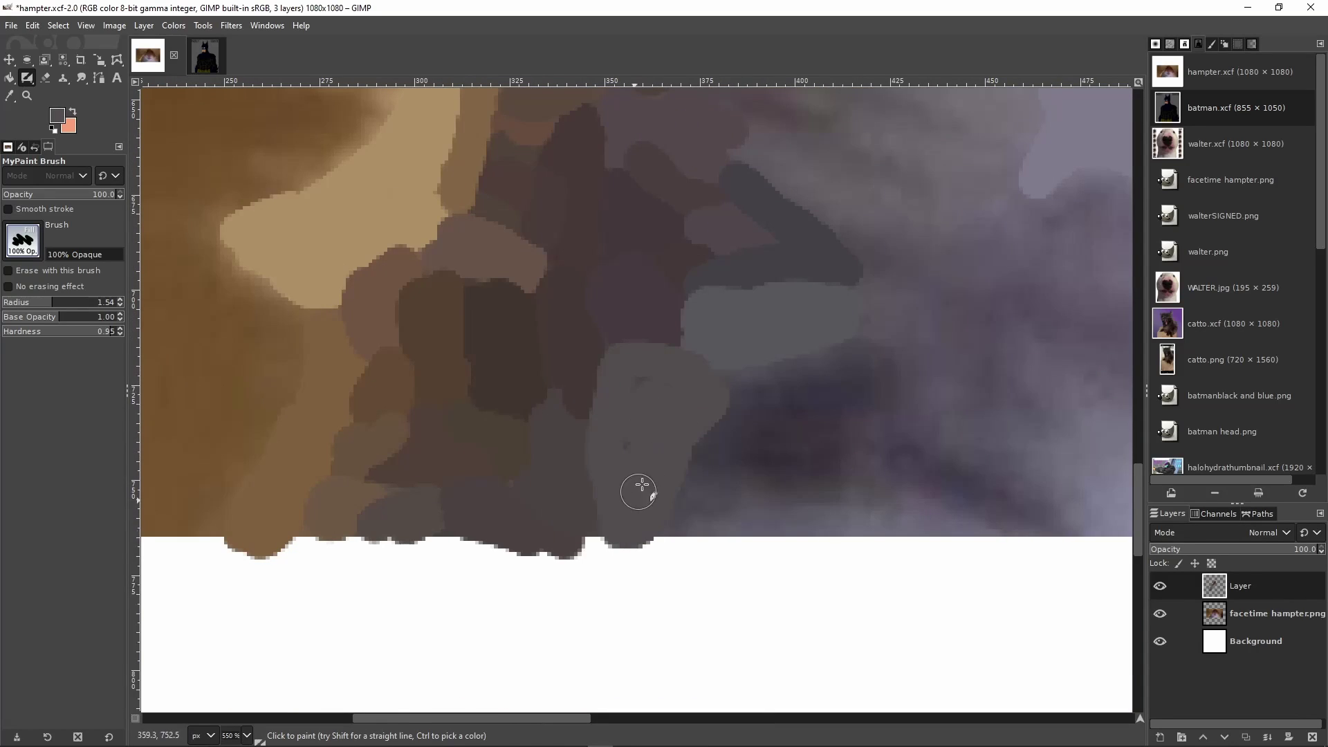
Paint the dark chest shadow with a navy arc, a dark purple centre and a muted purple base, and save the image
left_click(735, 448, "ctrl")
left_click_drag(720, 418, 791, 371)
left_click(760, 461, "ctrl")
left_click_drag(760, 460, 819, 439)
left_click(761, 520, "ctrl")
left_click_drag(761, 523, 685, 519)
scroll(655, 490, "down", 6)
key("ctrl+s")
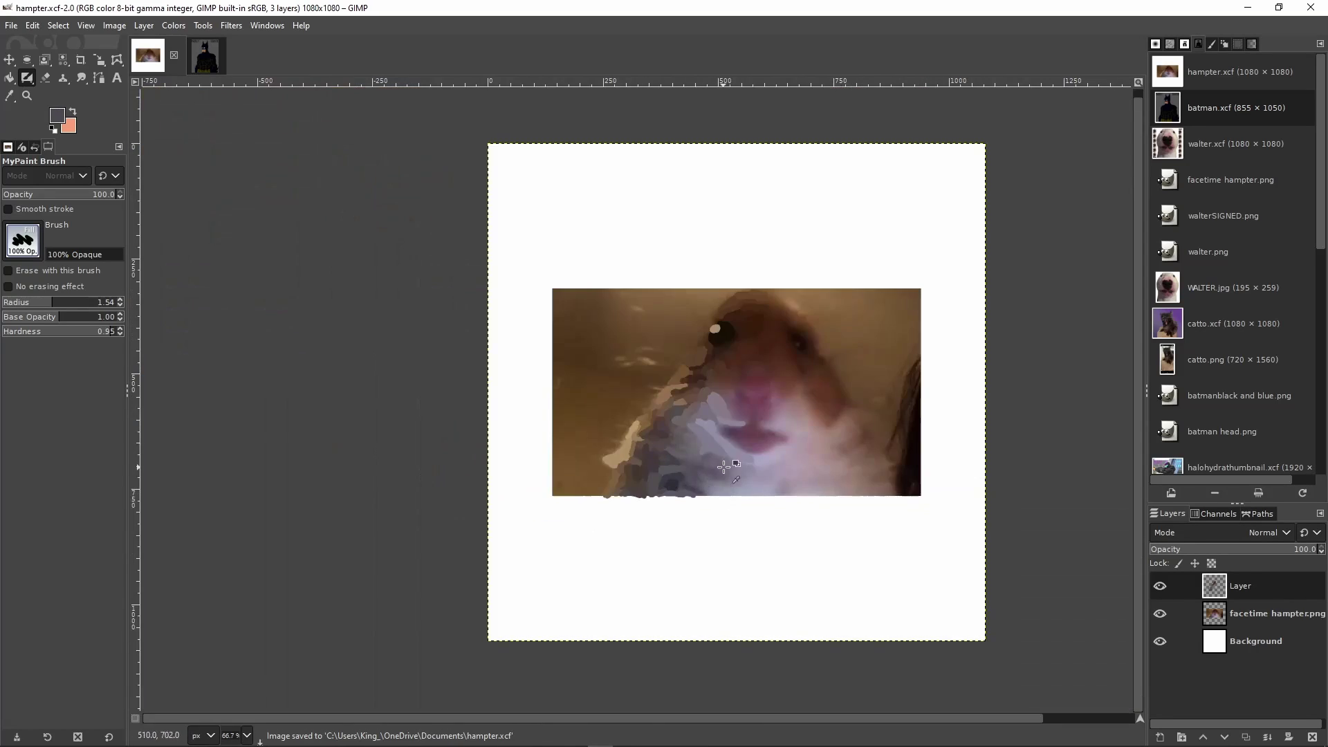
Sample warm greys and mauves on the cheek and paint overlapping patches up to the grey-lavender band
scroll(692, 438, "up", 7)
left_click(433, 311, "ctrl")
left_click_drag(379, 251, 453, 332)
left_click_drag(519, 315, 527, 367)
mouse_move(616, 312)
left_mouse_down()
mouse_move(602, 350)
mouse_move(702, 416)
left_mouse_up()
left_click_drag(591, 398, 661, 519)
left_click_drag(713, 453, 783, 499)
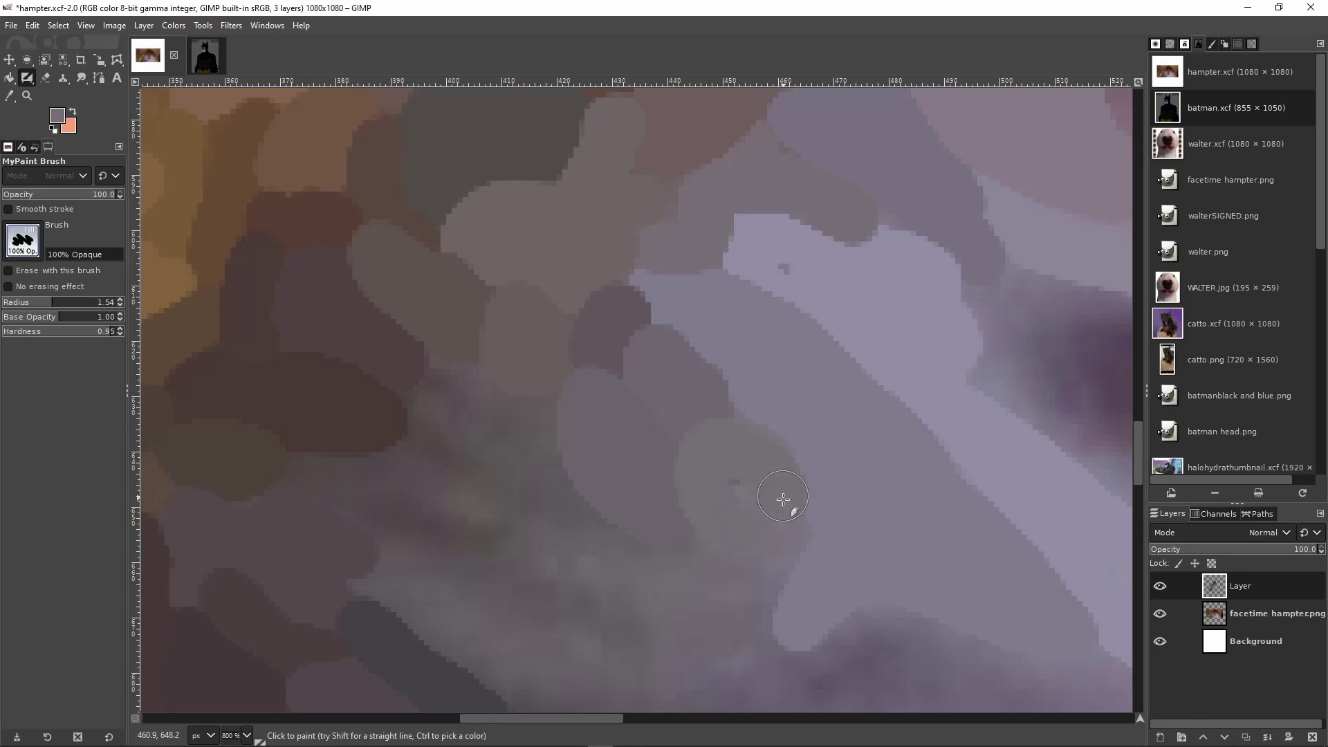
Fill the remaining cheek gap beside the dark brown patches with grey, olive-grey and mauve patches, and save the image
left_click(590, 484, "ctrl")
left_click_drag(536, 491, 627, 554)
left_click_drag(534, 445, 502, 422)
left_click(474, 385, "ctrl")
left_click_drag(457, 395, 411, 541)
scroll(301, 471, "down", 5)
key("ctrl+s")
Sample the light grey above the slate-grey strokes and paint it across the lower cheek
scroll(416, 547, "up", 4)
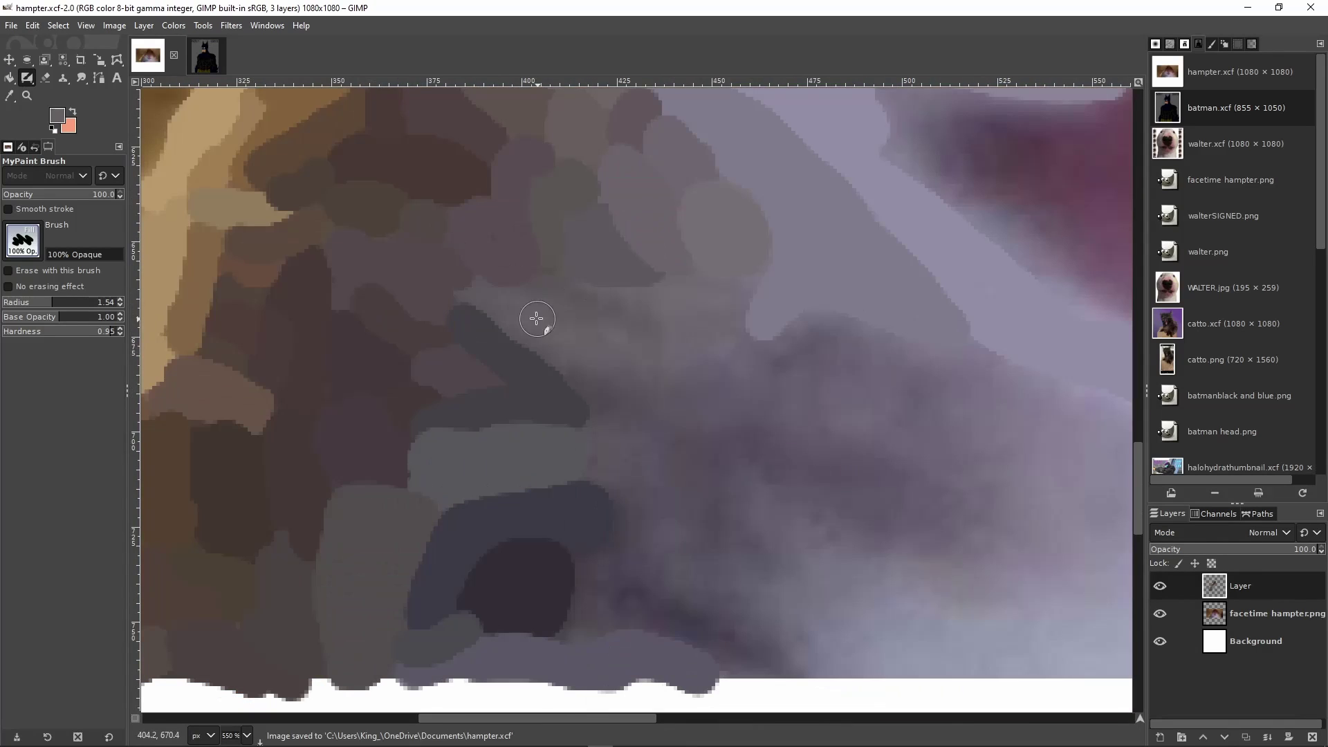
left_click(536, 318, "ctrl")
left_click_drag(478, 291, 581, 346)
mouse_move(568, 304)
left_mouse_down()
mouse_move(647, 342)
mouse_move(640, 315)
left_mouse_up()
Paint a muted mauve stroke and a greyish-purple patch on the chest below the grey-lavender band
mouse_move(832, 454)
left_mouse_down()
mouse_move(780, 403)
mouse_move(865, 491)
left_mouse_up()
left_click(779, 403, "ctrl")
left_click_drag(917, 439, 900, 346)
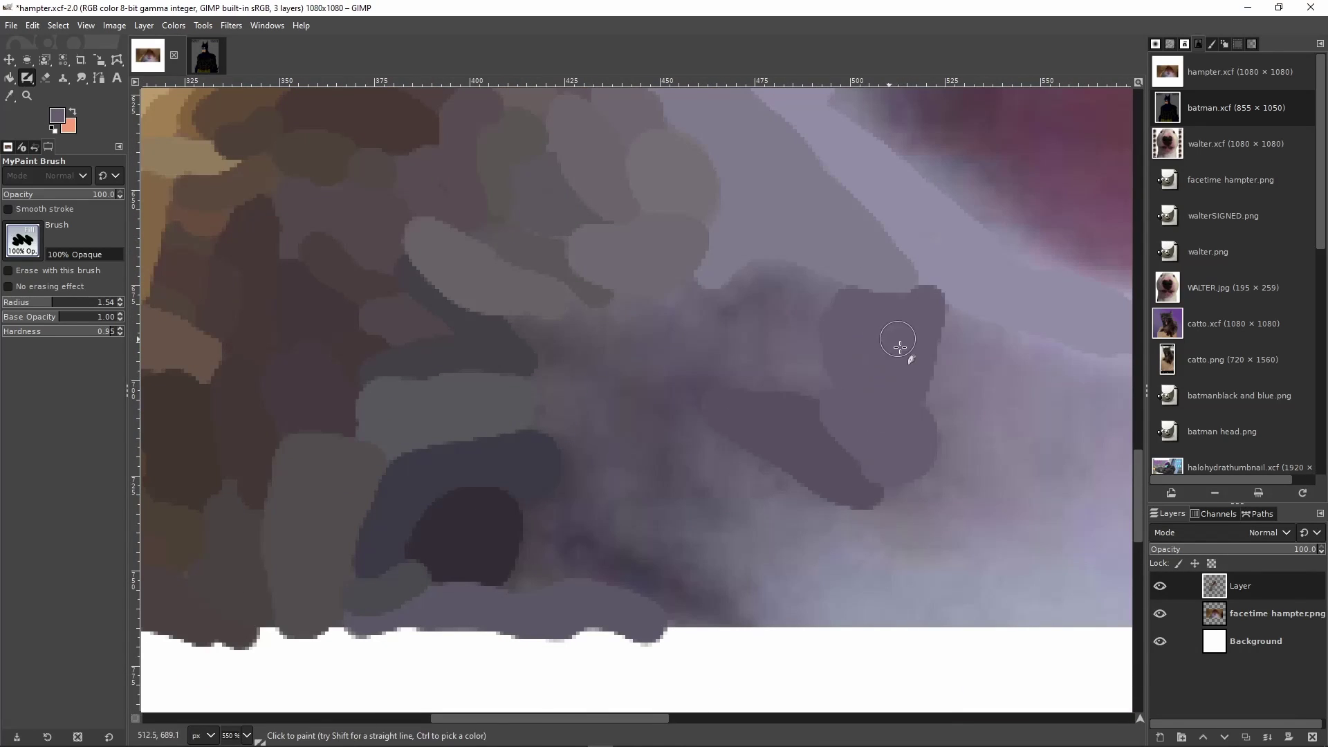
Paint overlapping purple-grey and plum patches on the chest between the grey-lavender band and the muted mauve stroke, and save the image
mouse_move(793, 290)
left_mouse_down()
mouse_move(765, 337)
mouse_move(813, 381)
left_mouse_up()
left_click(837, 273, "ctrl")
left_click(831, 287)
left_click(730, 367, "ctrl")
mouse_move(726, 325)
left_mouse_down()
mouse_move(701, 388)
mouse_move(706, 495)
mouse_move(721, 451)
left_mouse_up()
left_click(692, 387, "ctrl")
scroll(721, 451, "down", 6)
key("ctrl+s")
Fill the gap beside the slate-grey strokes down to the photo's lower edge with mauve, brown-grey and dark purple patches, and save
scroll(541, 379, "up", 7)
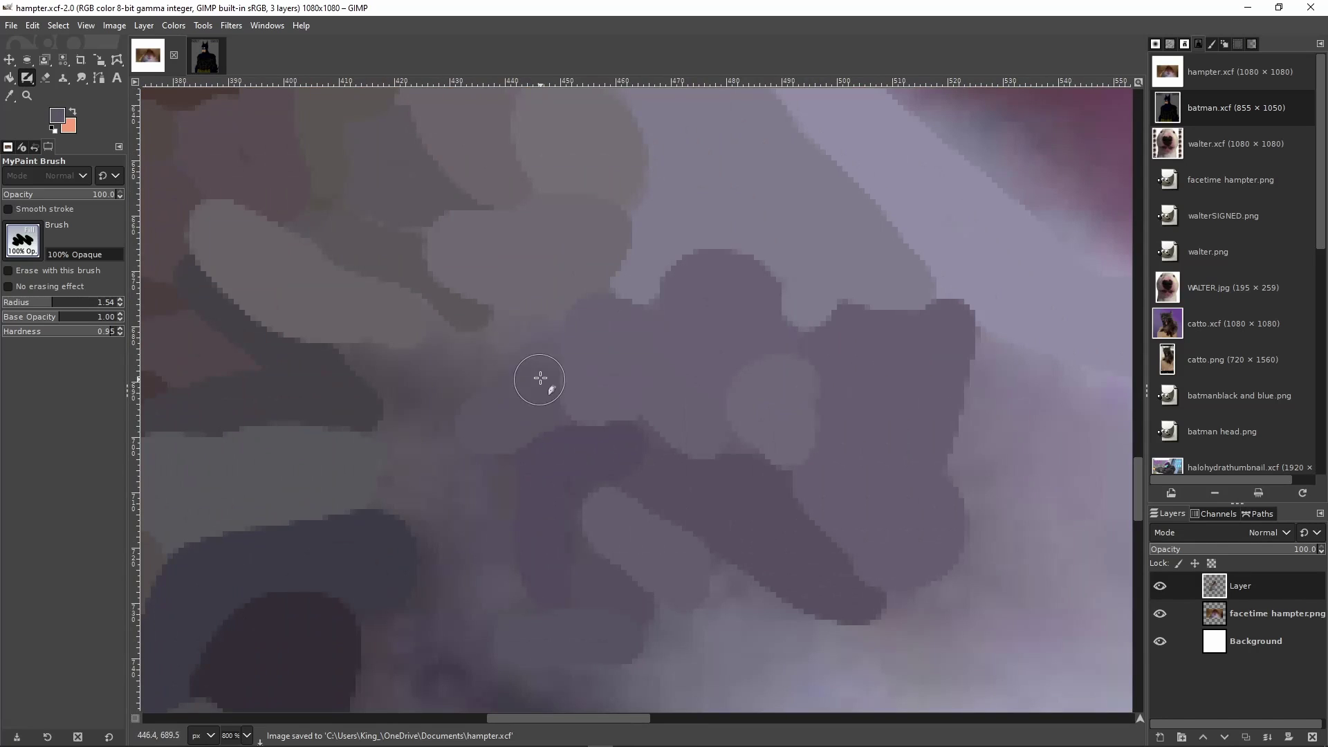
mouse_move(540, 379)
left_mouse_down()
mouse_move(458, 359)
mouse_move(406, 380)
left_mouse_up()
scroll(380, 554, "down", 3)
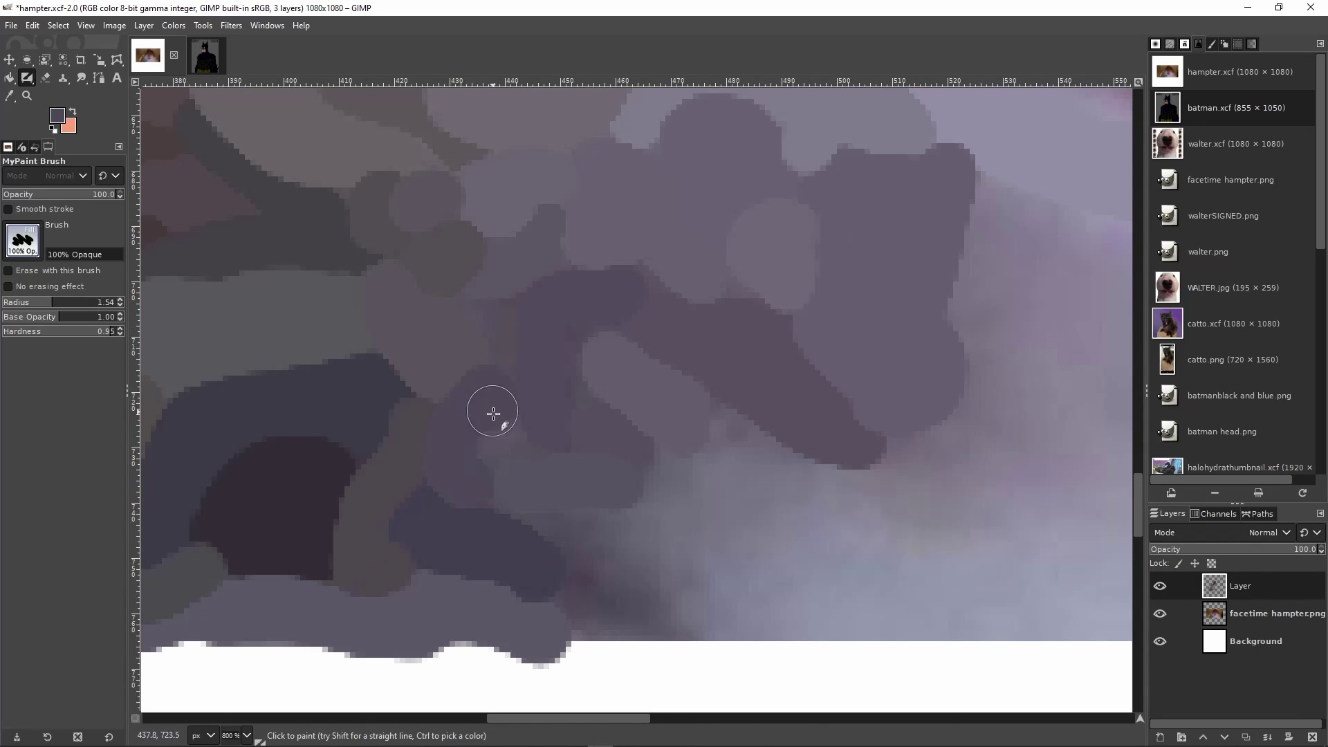
mouse_move(493, 413)
left_mouse_down()
mouse_move(578, 588)
mouse_move(705, 454)
left_mouse_up()
scroll(706, 453, "down", 6)
key("ctrl+s")
Sample mauve, warm grey and blue-grey and paint broad patches across the lower chest down to the photo's edge
scroll(532, 386, "up", 5)
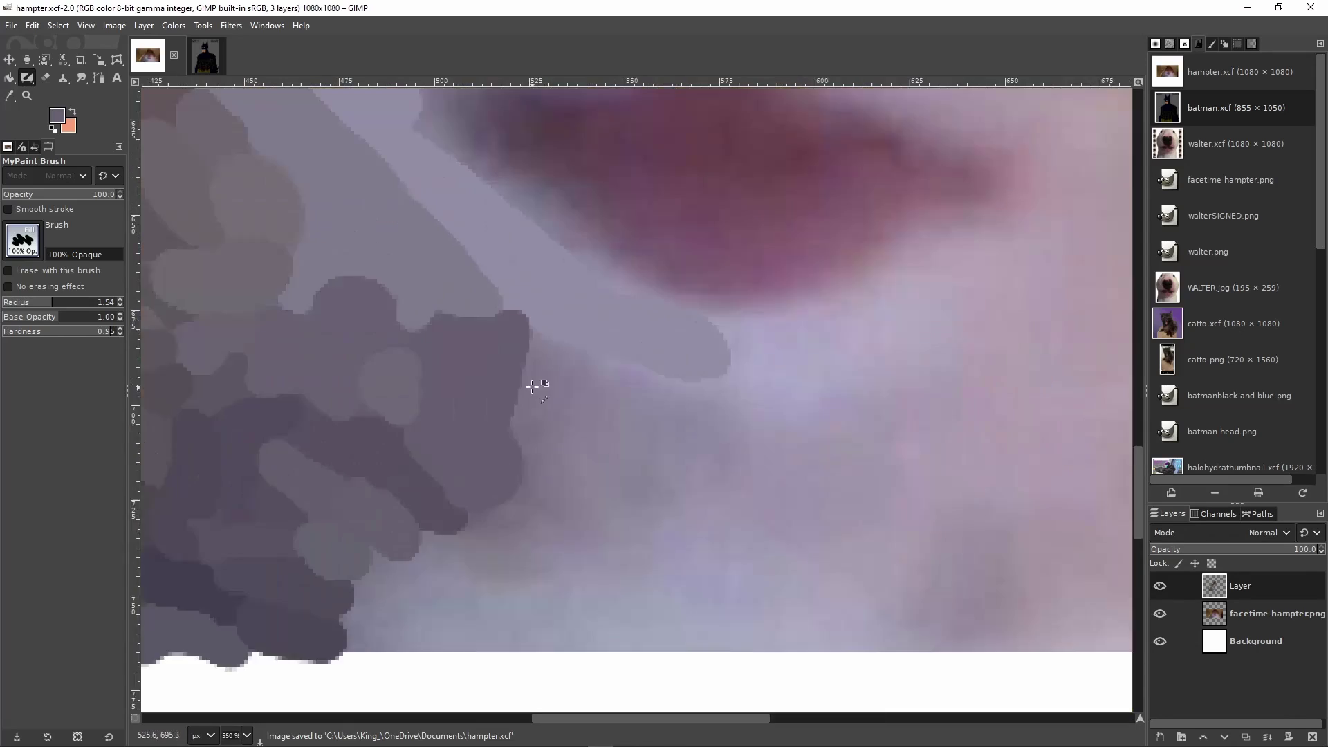
left_click(532, 386, "ctrl")
mouse_move(554, 363)
left_mouse_down()
mouse_move(655, 362)
mouse_move(623, 409)
left_mouse_up()
left_click(630, 478, "ctrl")
mouse_move(626, 478)
left_mouse_down()
mouse_move(492, 510)
mouse_move(613, 492)
left_mouse_up()
left_click(640, 463, "ctrl")
left_click(428, 547, "ctrl")
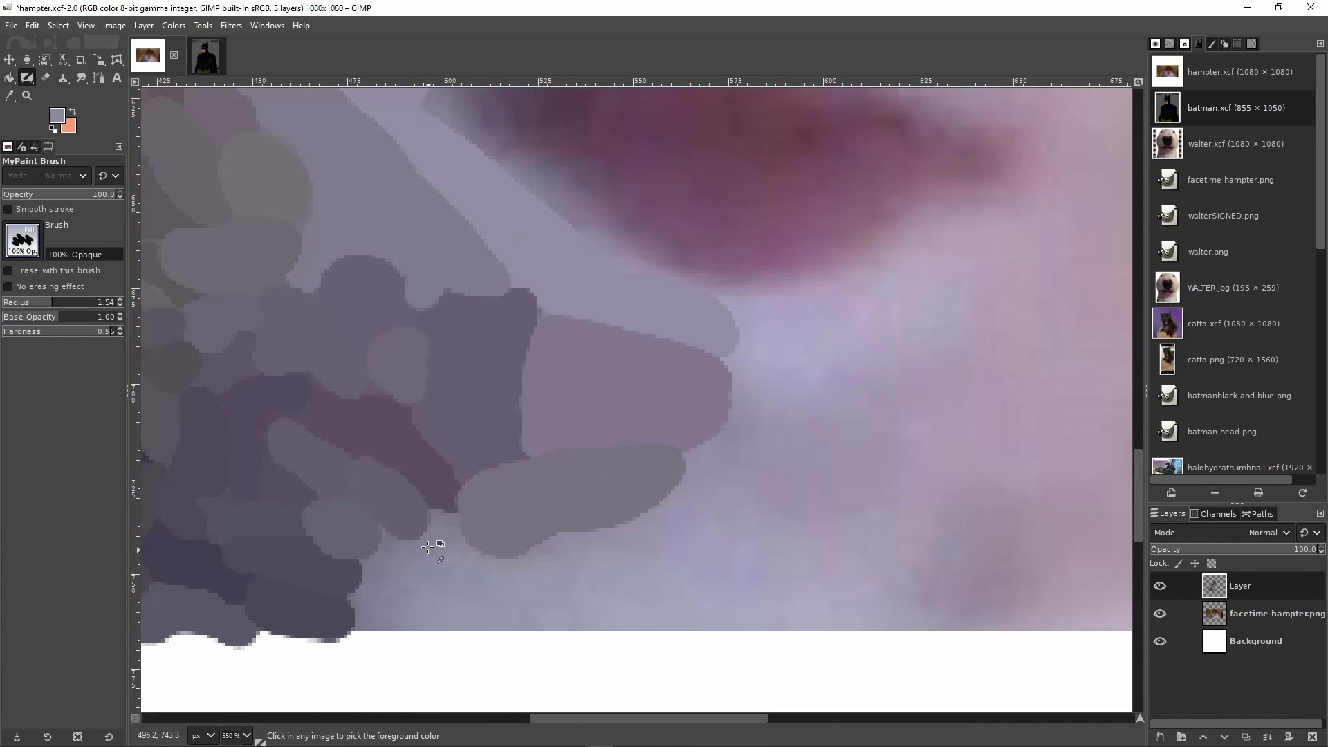
mouse_move(428, 547)
left_mouse_down()
mouse_move(734, 465)
mouse_move(691, 602)
left_mouse_up()
Sample browns from the photo and paint reddish-brown and brown patches on the face below the painted eye
scroll(606, 509, "down", 7)
scroll(598, 422, "up", 5)
left_click(564, 478, "ctrl")
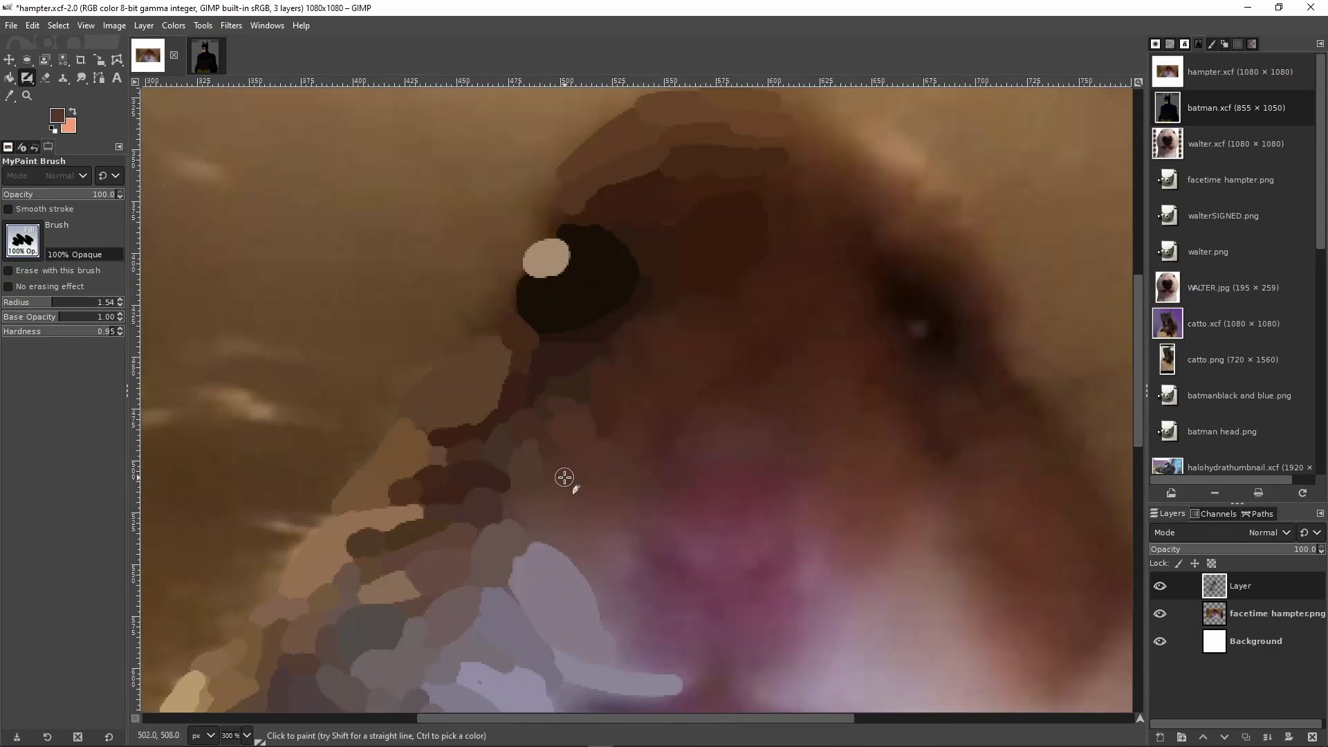
scroll(651, 436, "down", 1)
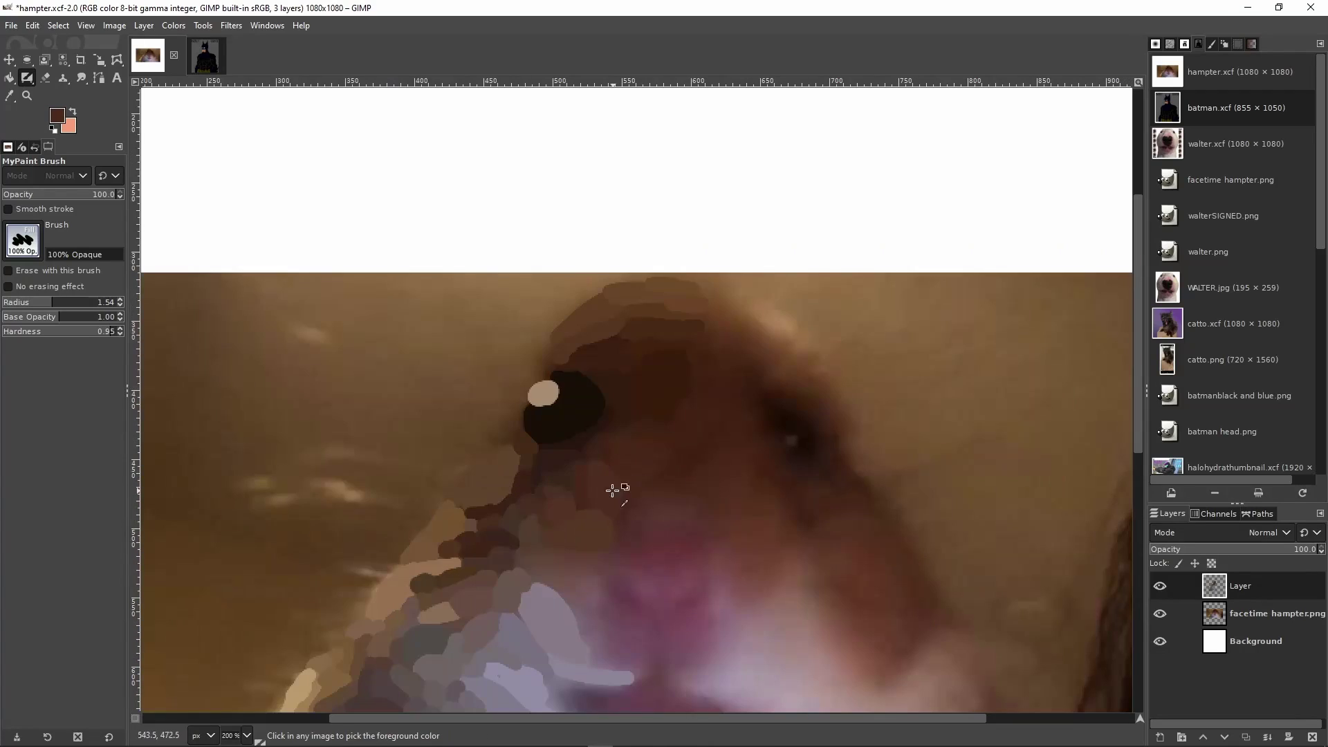
scroll(623, 380, "up", 2)
scroll(595, 442, "down", 3)
key("shift+e")
scroll(725, 416, "down", 1)
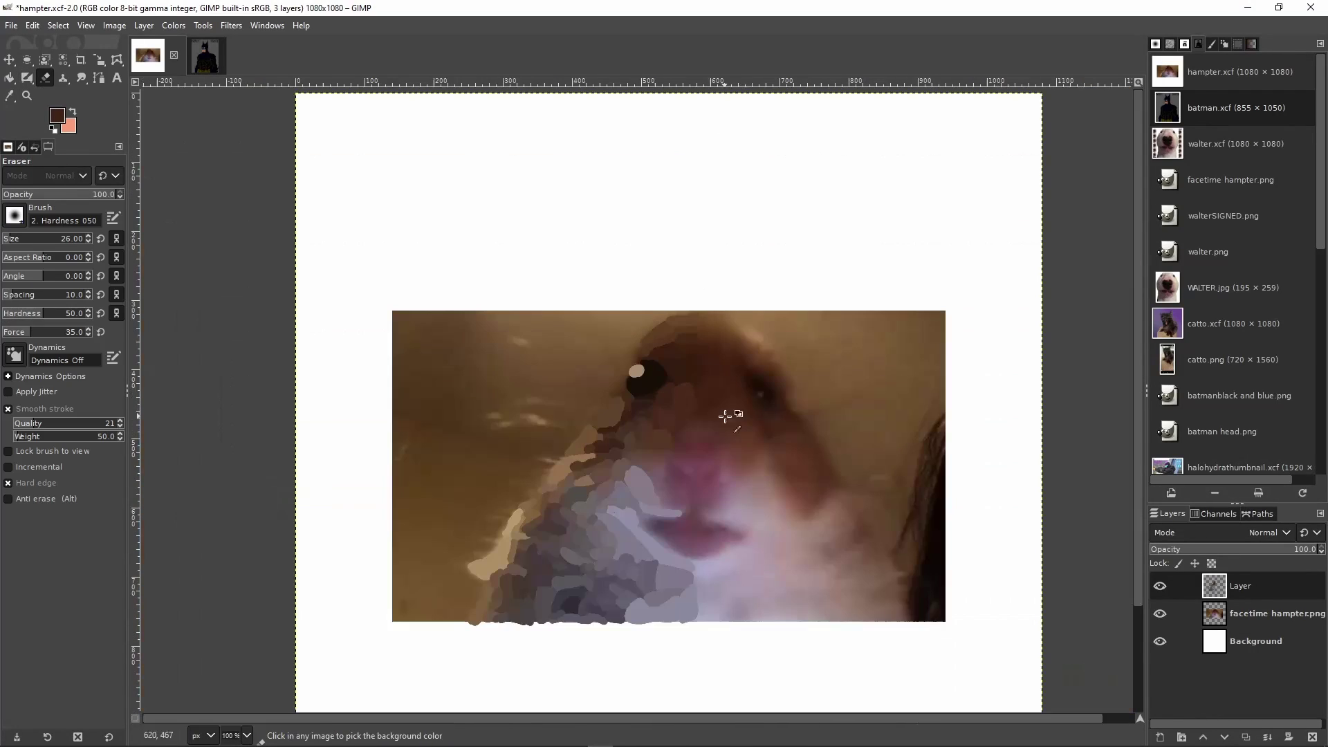
key("y")
scroll(633, 455, "up", 5)
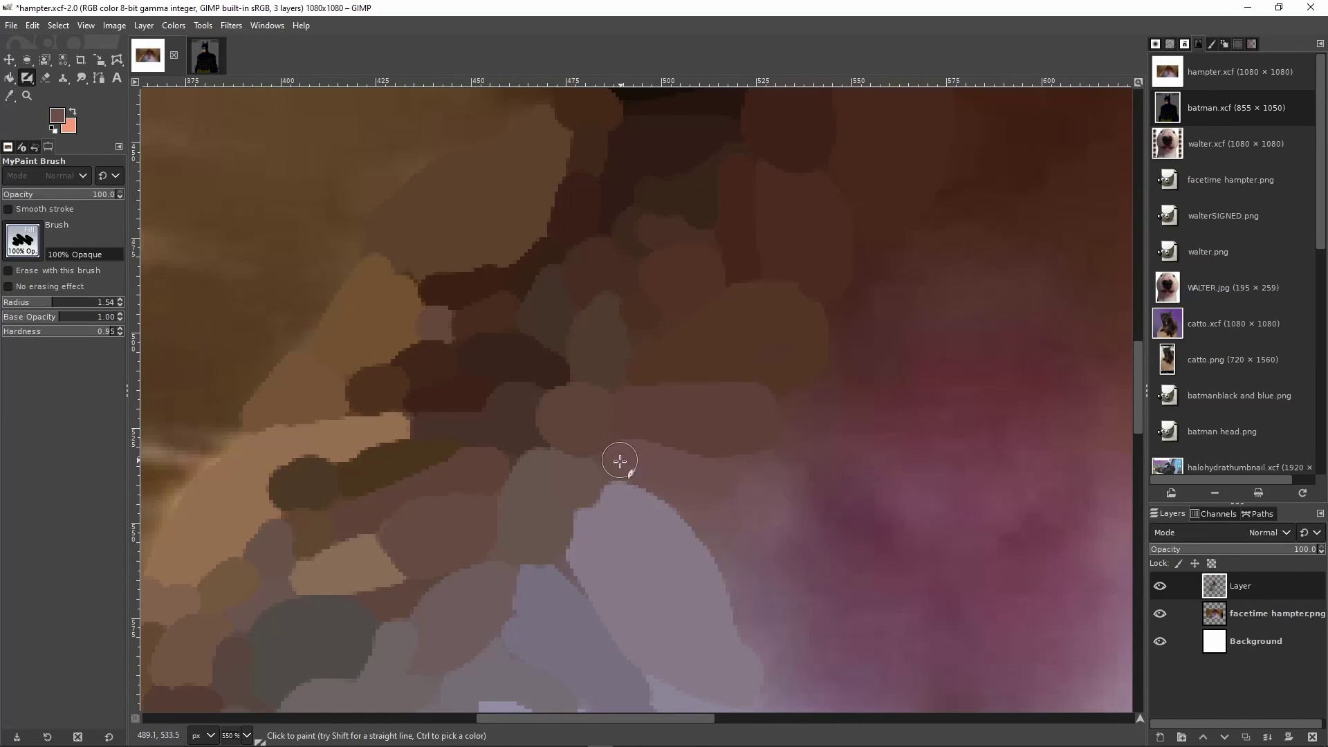
Paint rosy-brown and dusty-pink patches above and beside the light mauve cheek patch, saving the image along the way
left_click_drag(620, 461, 735, 547)
left_click(754, 491, "ctrl")
left_click_drag(746, 470, 762, 484)
key("ctrl+s")
scroll(789, 478, "down", 1)
scroll(807, 469, "right", 1)
left_click(505, 436, "ctrl")
left_click_drag(495, 432, 536, 550)
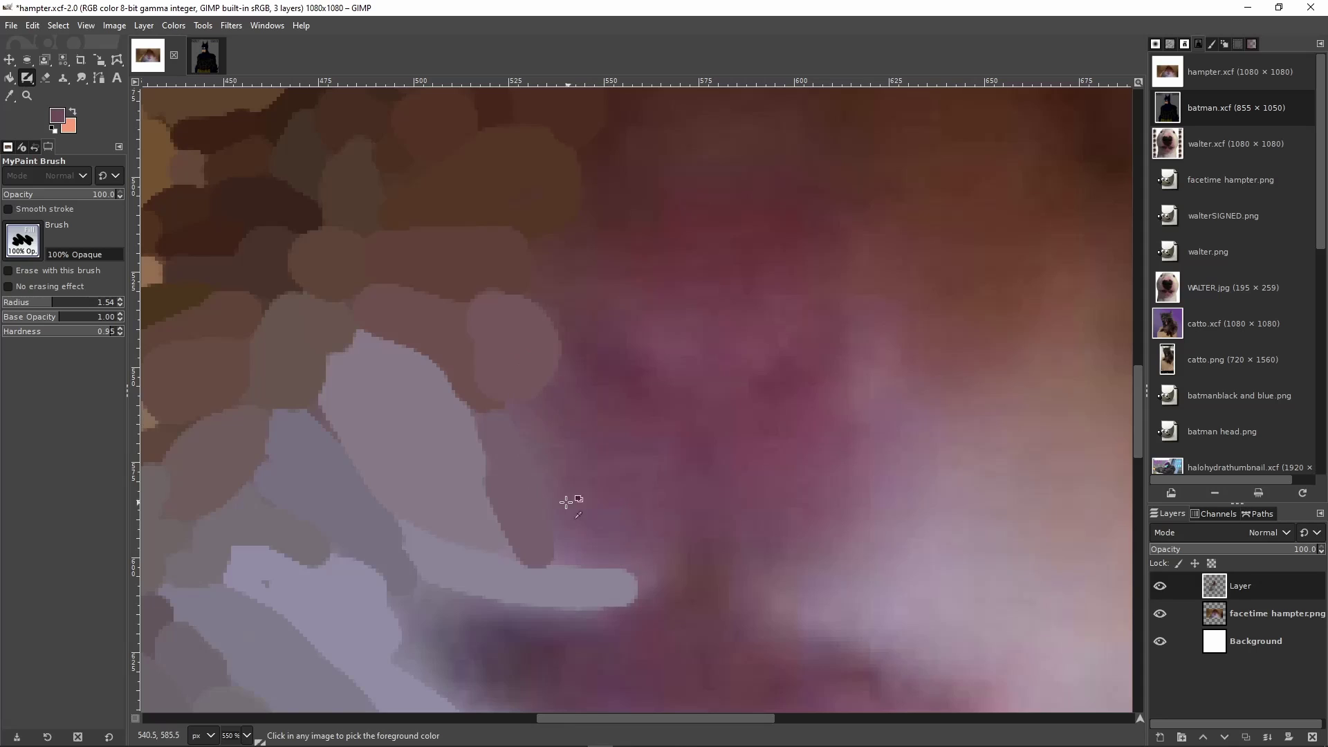
Sample purples and pinks and paint overlapping patches along the near side of the nose, and save the image
scroll(636, 510, "up", 1)
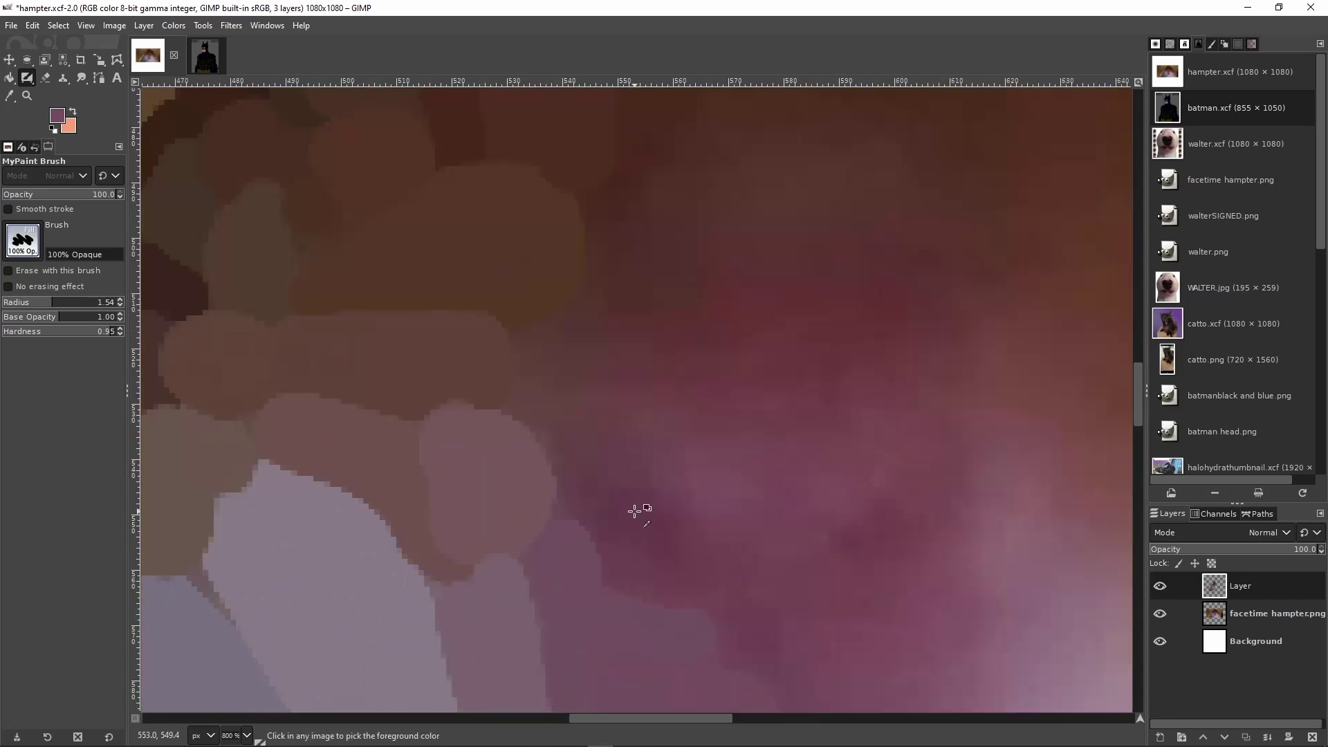
left_click(634, 511, "ctrl")
left_click_drag(581, 456, 644, 498)
left_click(685, 463, "ctrl")
left_click_drag(702, 433, 733, 484)
scroll(692, 560, "up", 1)
left_click(663, 503, "ctrl")
left_click_drag(616, 537, 665, 501)
scroll(689, 492, "down", 4)
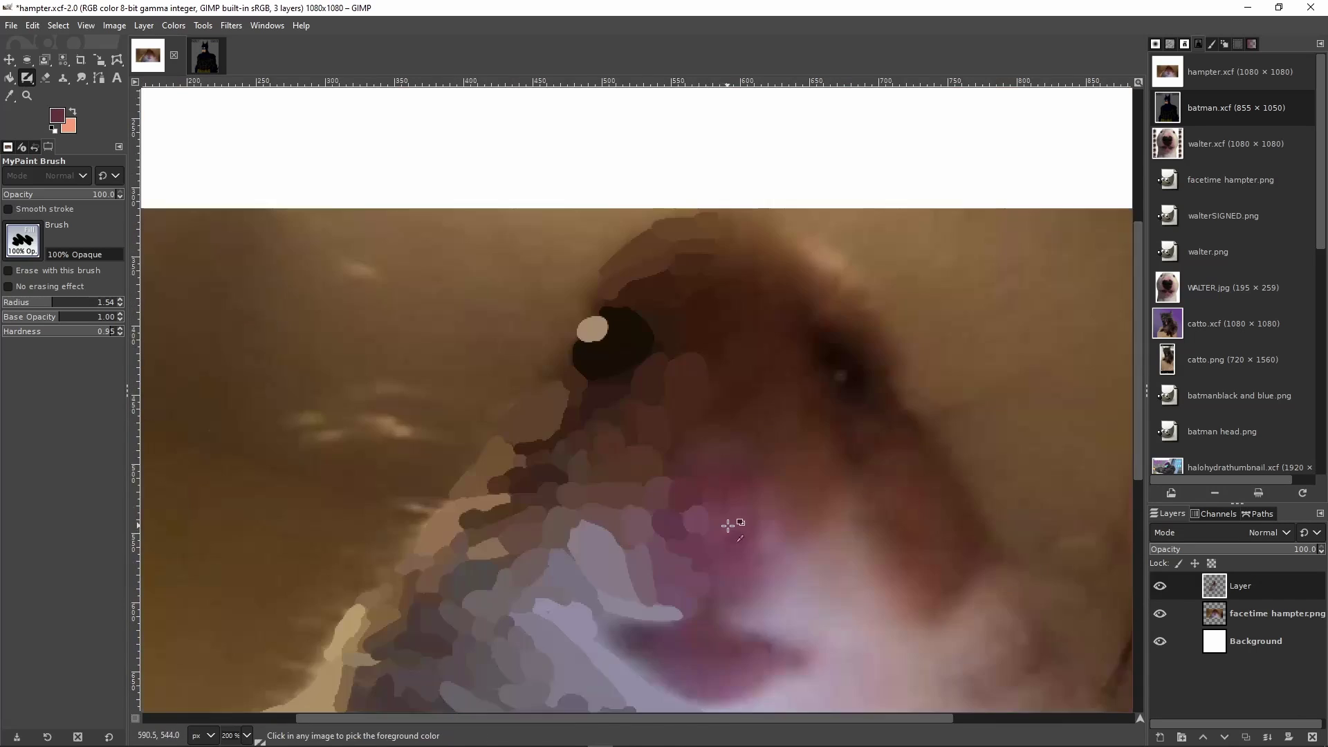
scroll(715, 485, "up", 3)
key("ctrl+s")
Paint a maroon patch on the nose and a small brown patch just above the centre of the mouth
left_click(677, 363, "ctrl")
left_click_drag(673, 346, 690, 397)
scroll(681, 408, "down", 2)
scroll(658, 388, "down", 1)
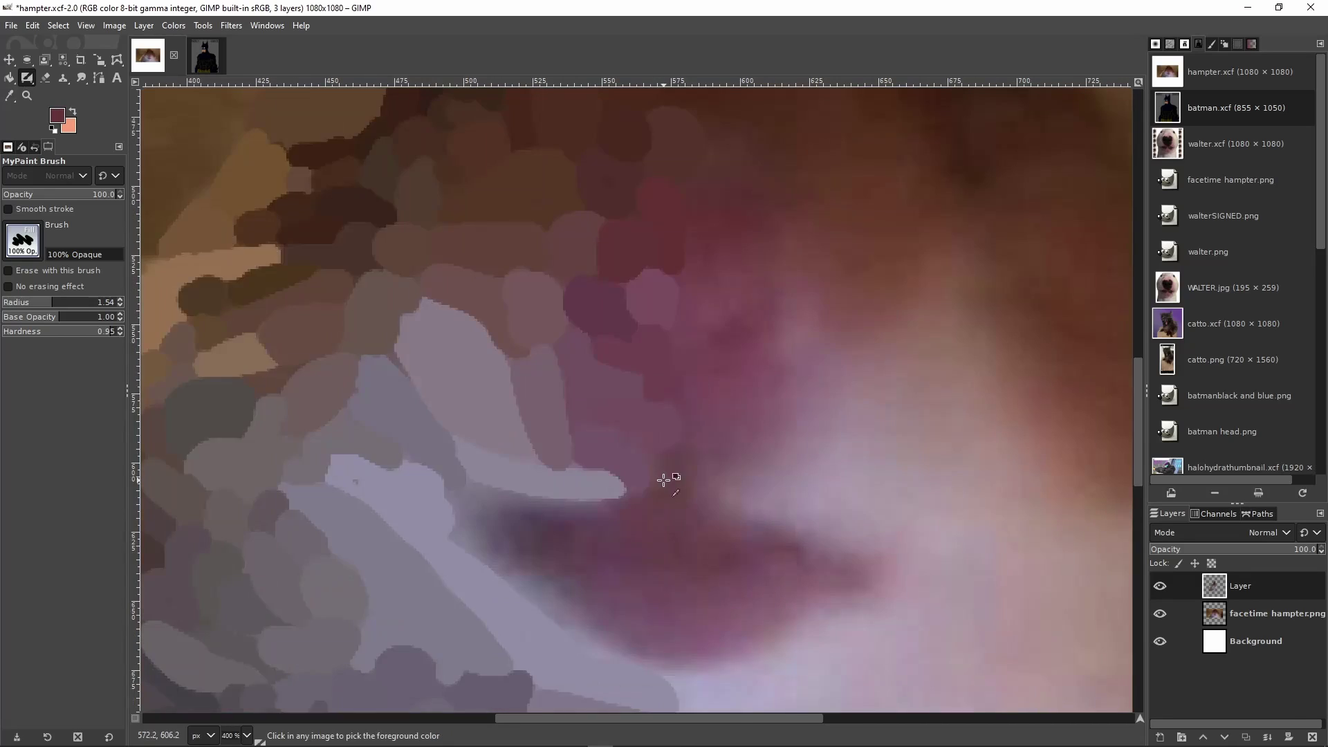
left_click(663, 480, "ctrl")
left_click_drag(663, 465, 674, 490)
Paint dark purple patches at the mouth corner and a grey-mauve edge under the lip, and save the image
scroll(554, 429, "down", 3)
scroll(479, 379, "up", 1)
left_click(470, 327, "ctrl")
mouse_move(477, 353)
left_mouse_down()
mouse_move(463, 335)
mouse_move(526, 326)
mouse_move(614, 388)
mouse_move(552, 288)
mouse_move(650, 291)
left_mouse_up()
scroll(658, 359, "down", 2)
key("ctrl+s")
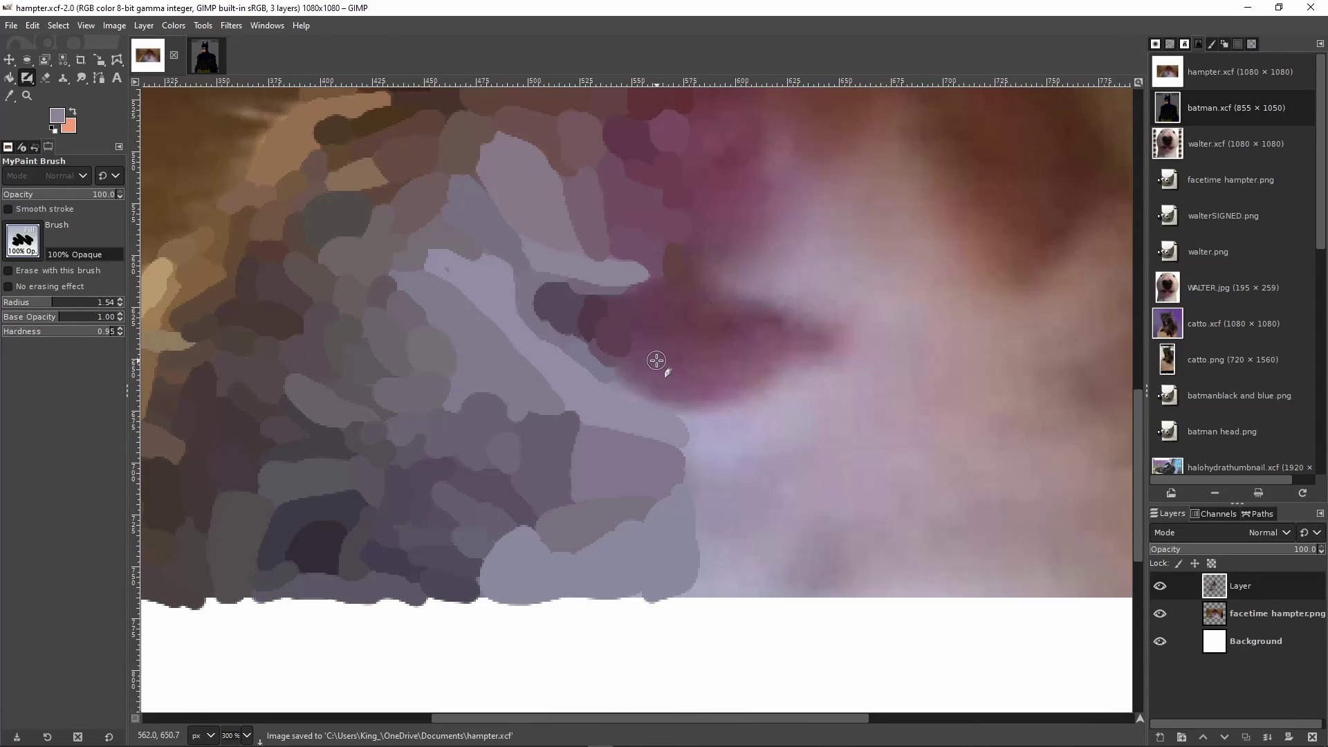
Paint maroon and plum patches across the upper part of the mouth up to its centre
scroll(656, 360, "up", 3)
left_click(558, 252, "ctrl")
left_click_drag(500, 254, 515, 254)
left_click_drag(574, 266, 627, 235)
left_click_drag(664, 290, 674, 333)
left_click_drag(576, 370, 626, 367)
Fill the lower lip up to the mouth's centre with plum and mauve patches, and save the image
left_click(653, 448, "ctrl")
mouse_move(675, 449)
left_mouse_down()
mouse_move(585, 432)
mouse_move(682, 516)
left_mouse_up()
left_click(528, 489, "ctrl")
mouse_move(528, 489)
left_mouse_down()
mouse_move(616, 528)
mouse_move(685, 536)
mouse_move(523, 465)
left_mouse_up()
left_click(685, 508, "ctrl")
scroll(570, 451, "down", 4)
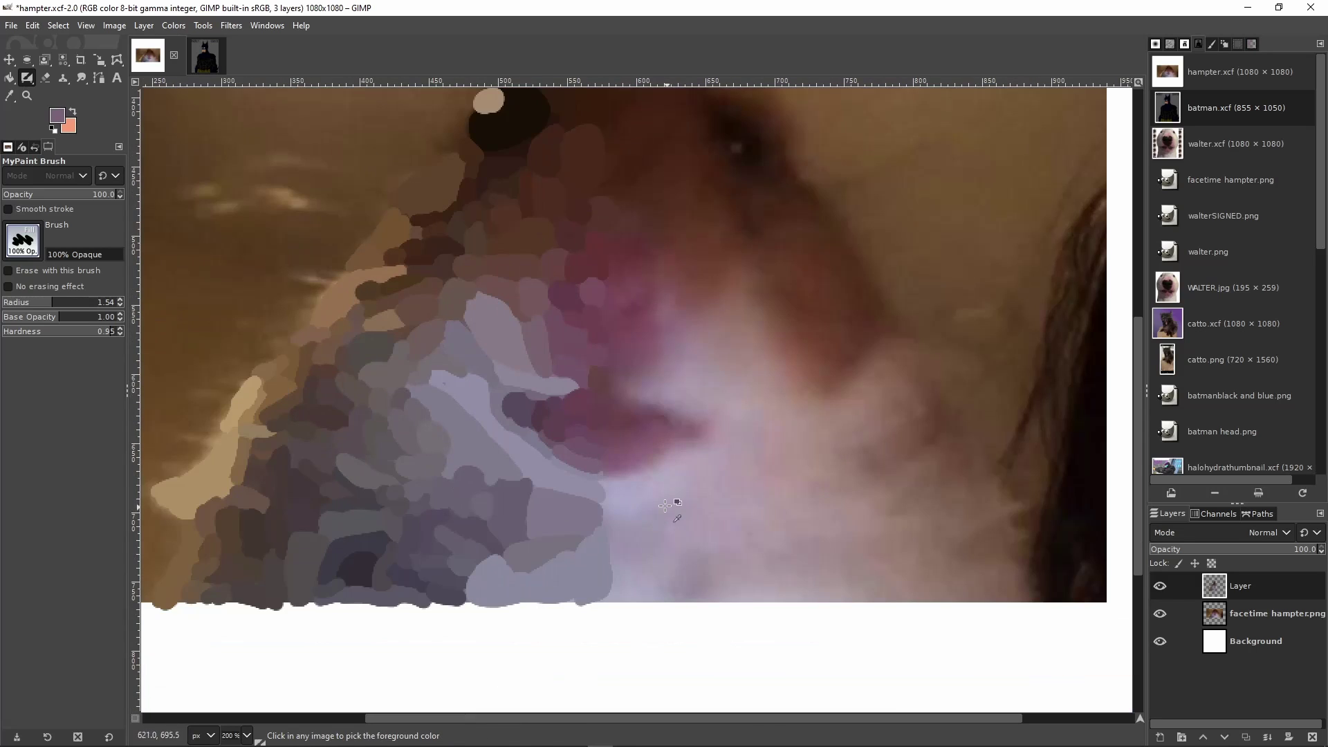
scroll(613, 439, "up", 4)
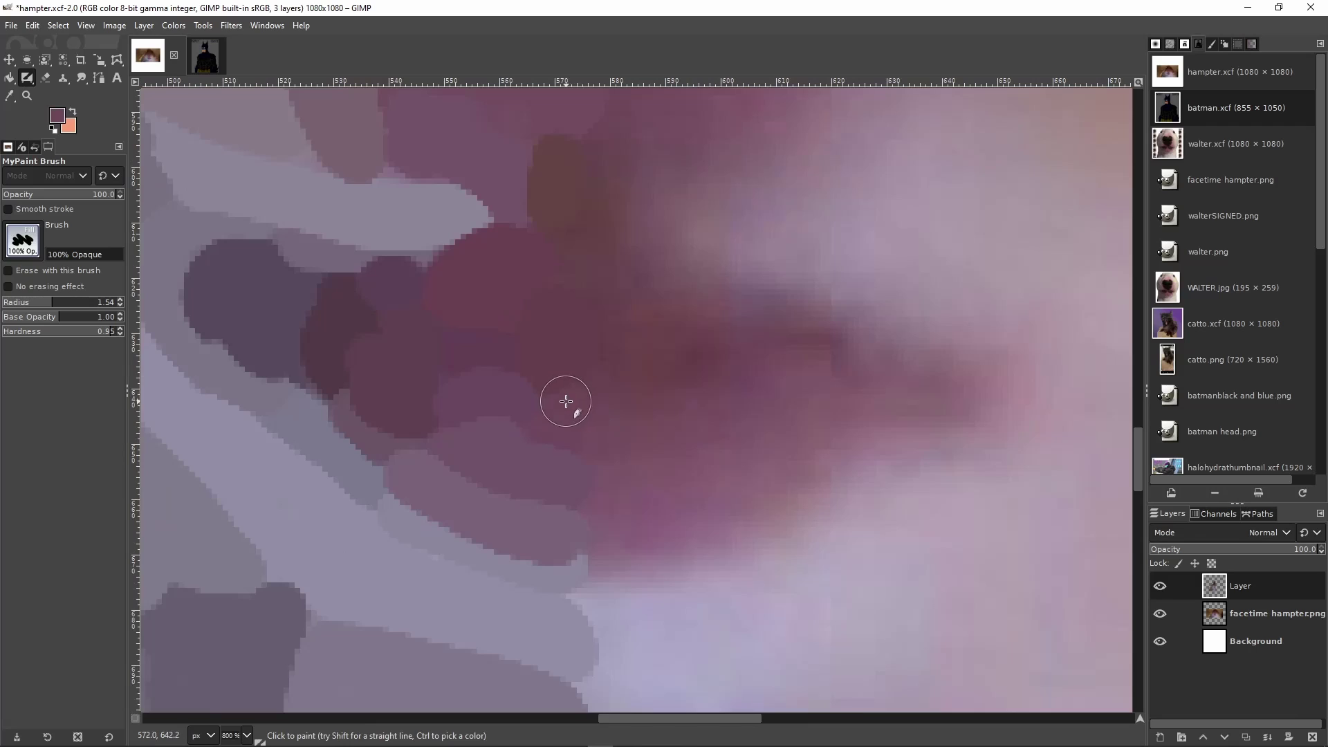
left_click_drag(558, 401, 582, 408)
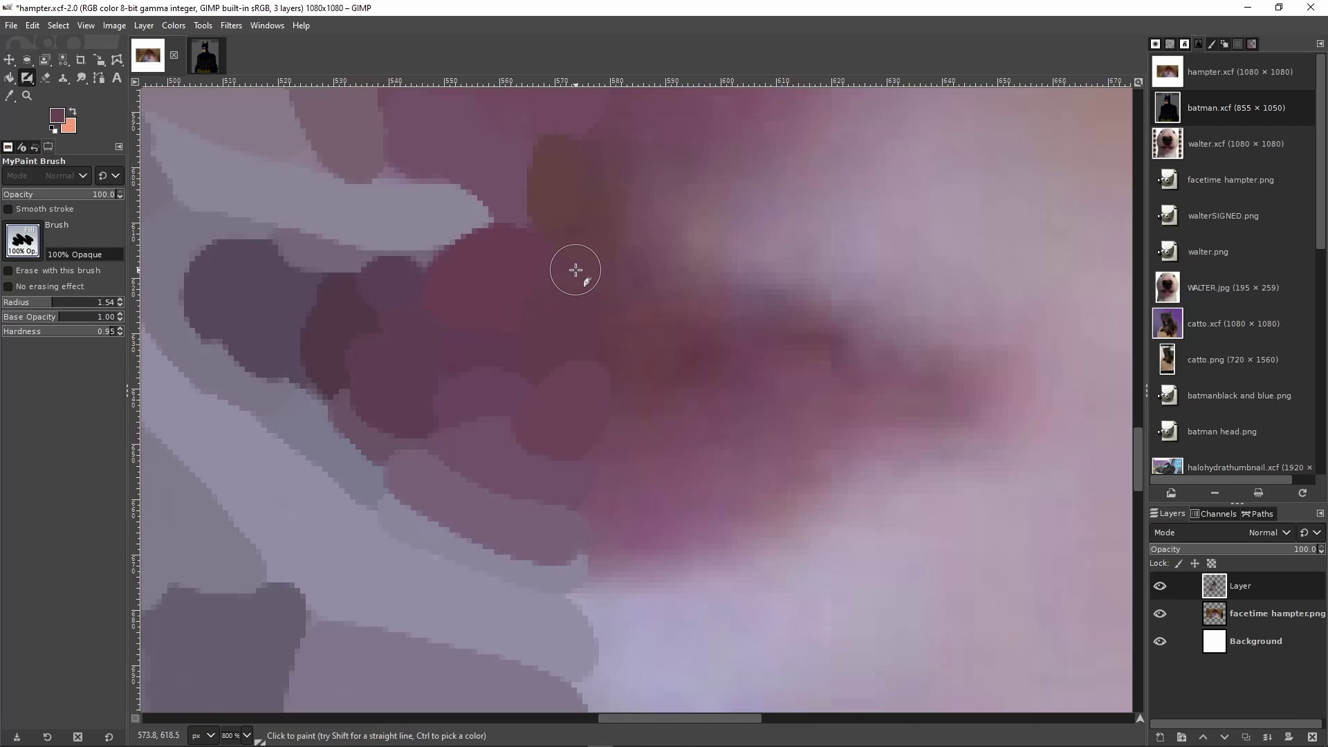
scroll(588, 318, "down", 8)
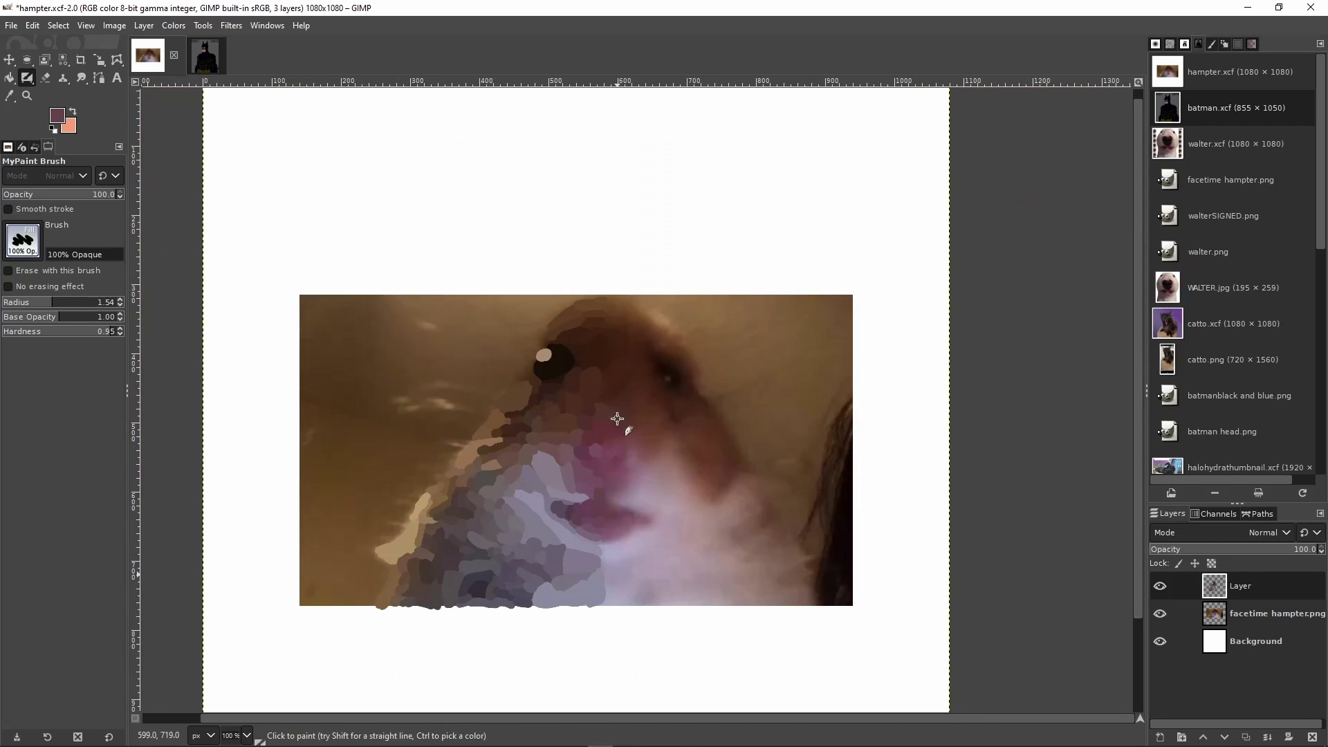
scroll(612, 438, "up", 1)
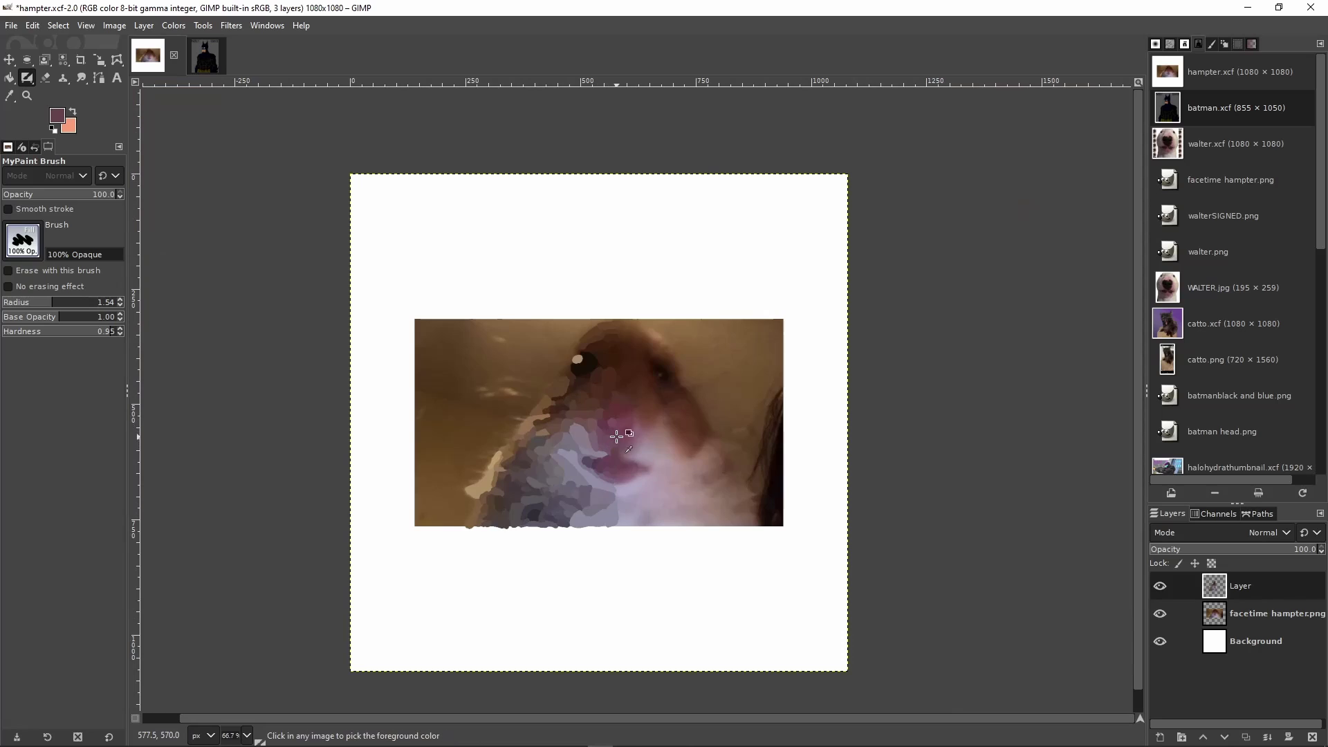
key("ctrl+s")
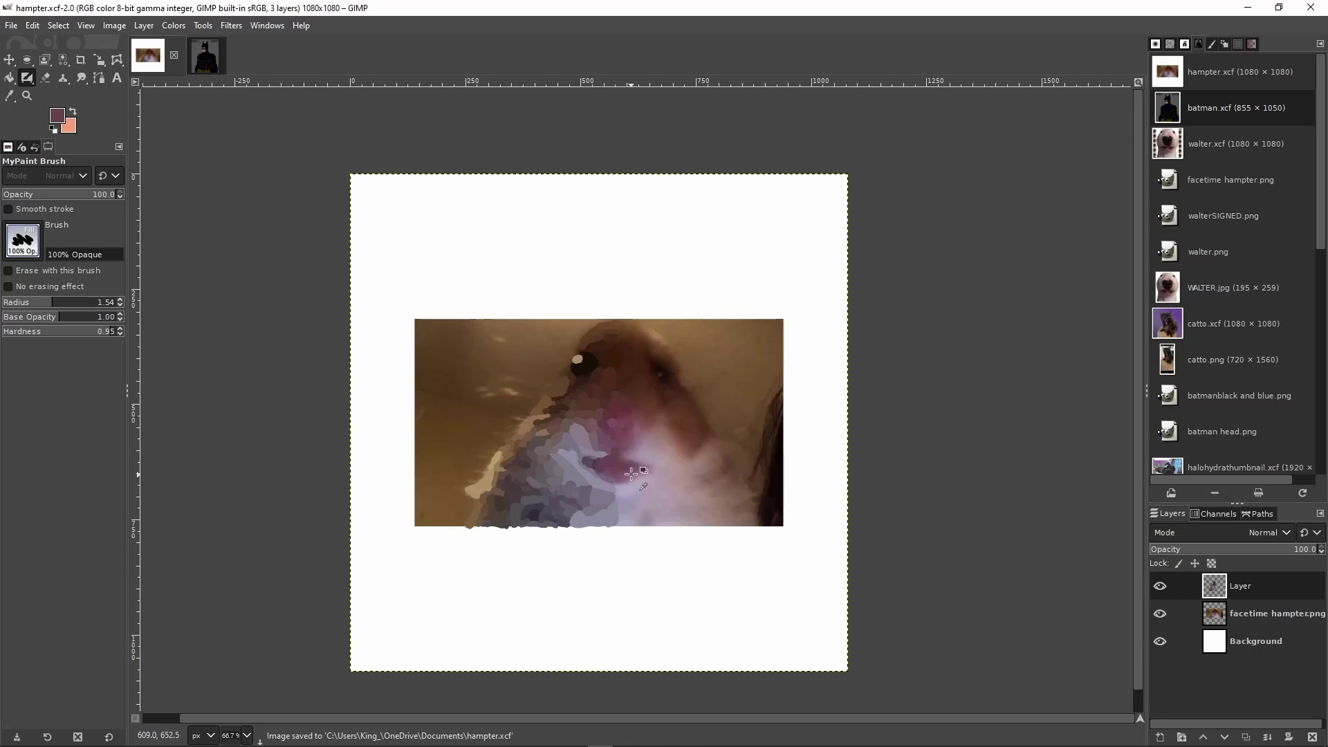
Toggle the paint layer's visibility repeatedly to compare the painted half with the original photo, leaving the layer shown
scroll(631, 474, "up", 2)
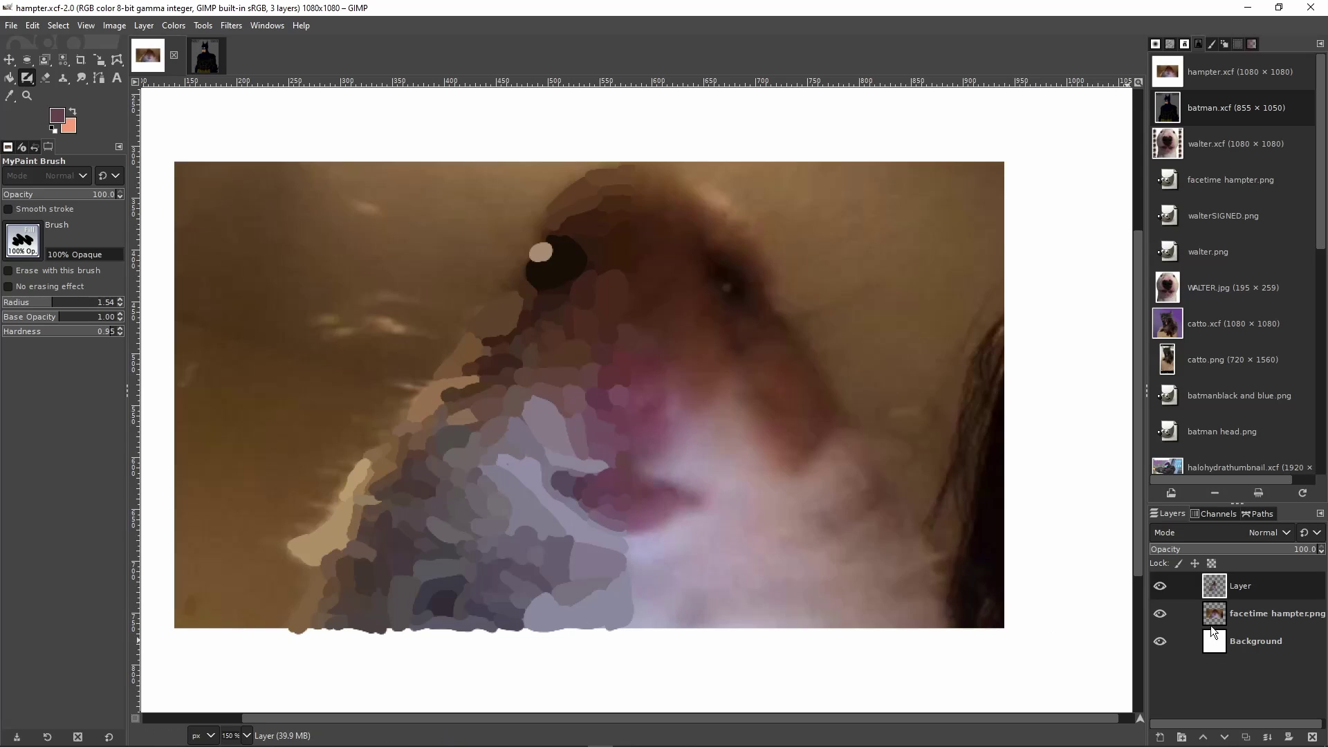
left_click(1161, 587)
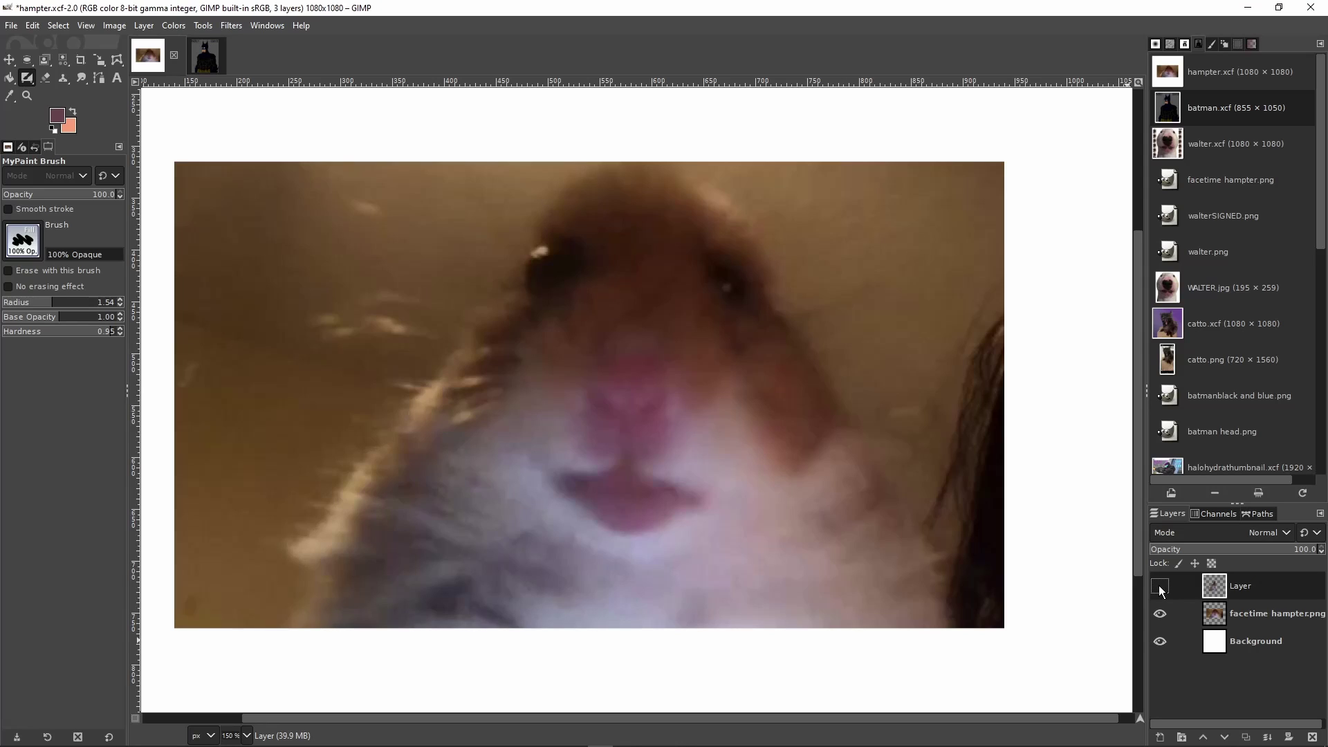
left_click(1159, 587)
left_click(1160, 587)
left_click(1160, 586)
left_click(1160, 587)
left_click(1160, 586)
left_click(1160, 587)
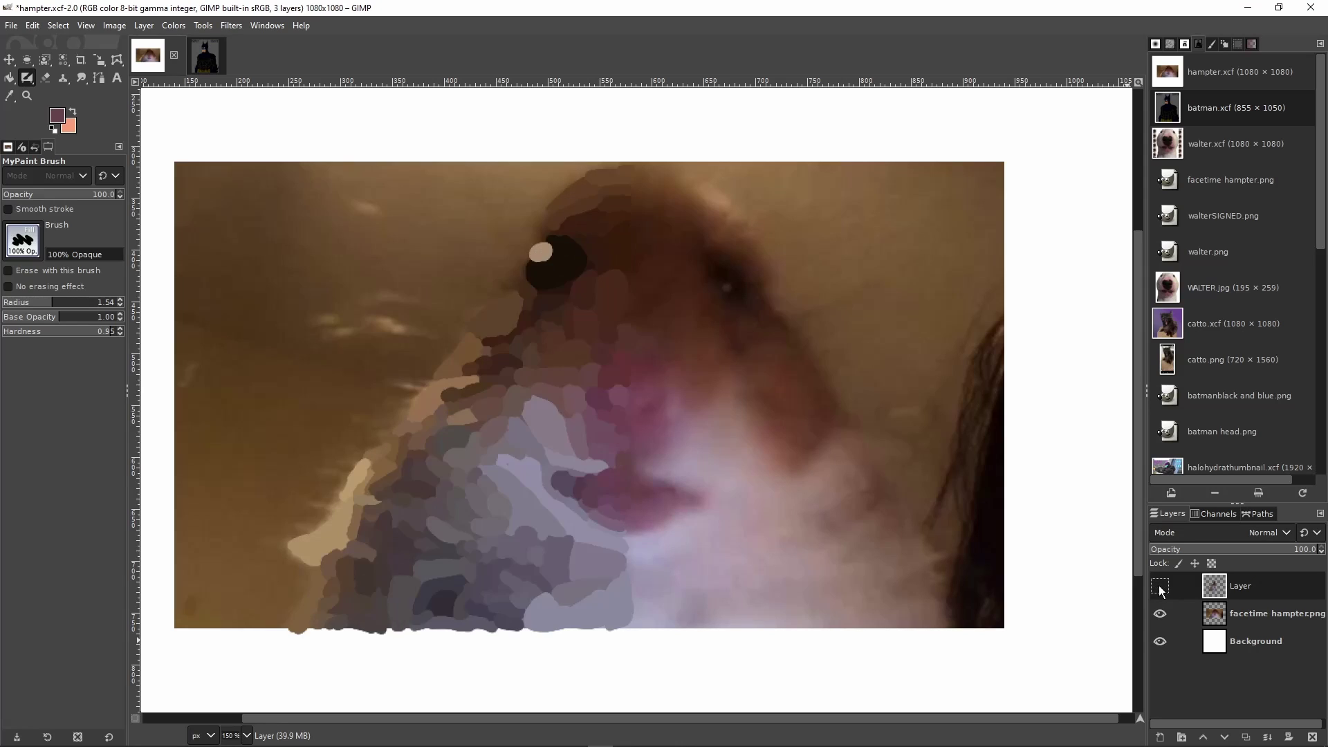
left_click(1160, 586)
left_click(1160, 586)
left_click(1160, 586)
left_click(1160, 586)
left_click(1160, 586)
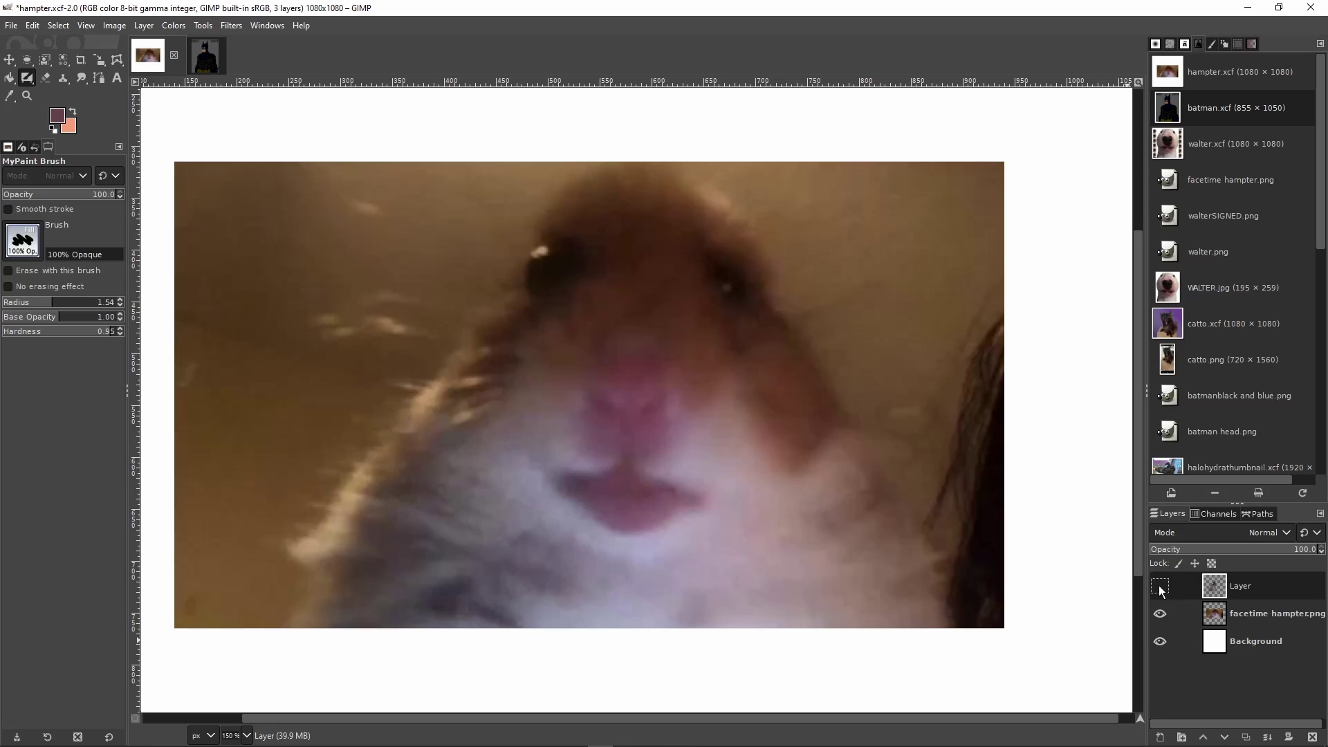
left_click(1160, 586)
left_click(1160, 586)
left_click(1160, 586)
left_click(1161, 586)
left_click(1160, 586)
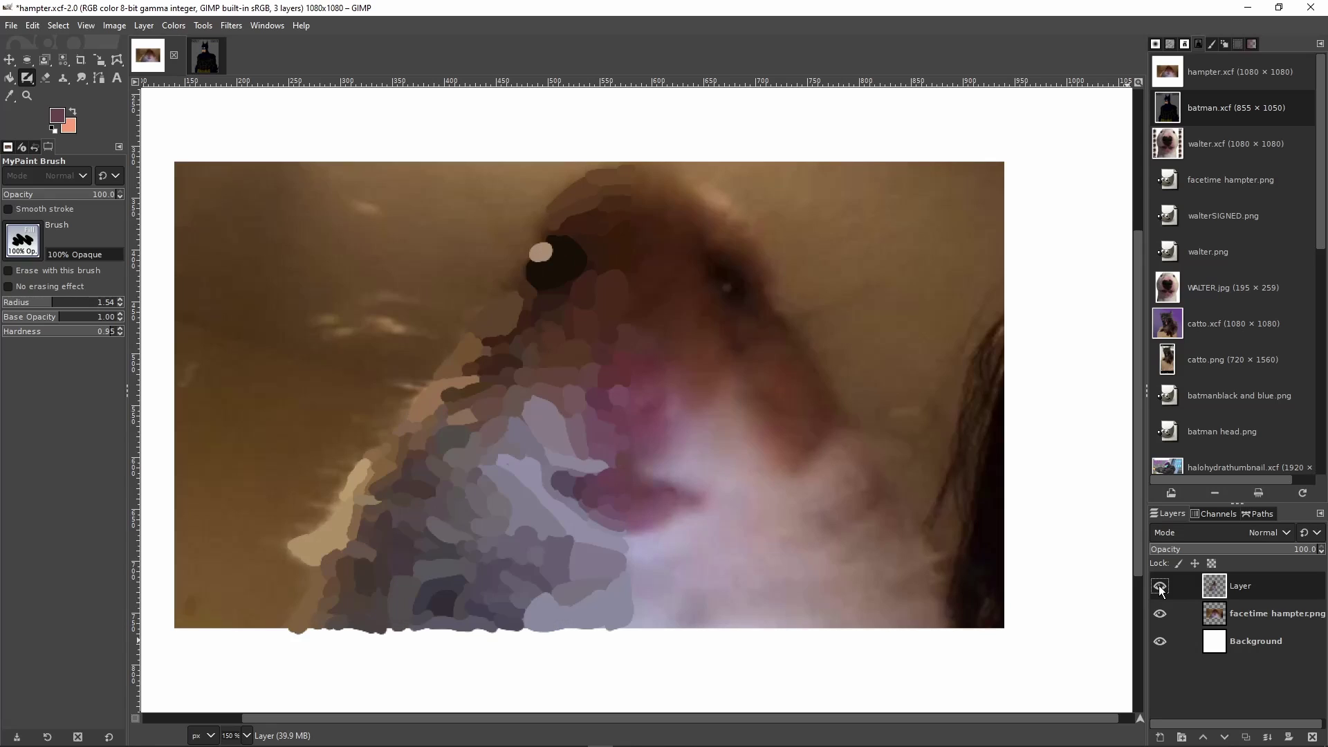
left_click(1160, 586)
left_click(1160, 586)
left_click(1161, 586)
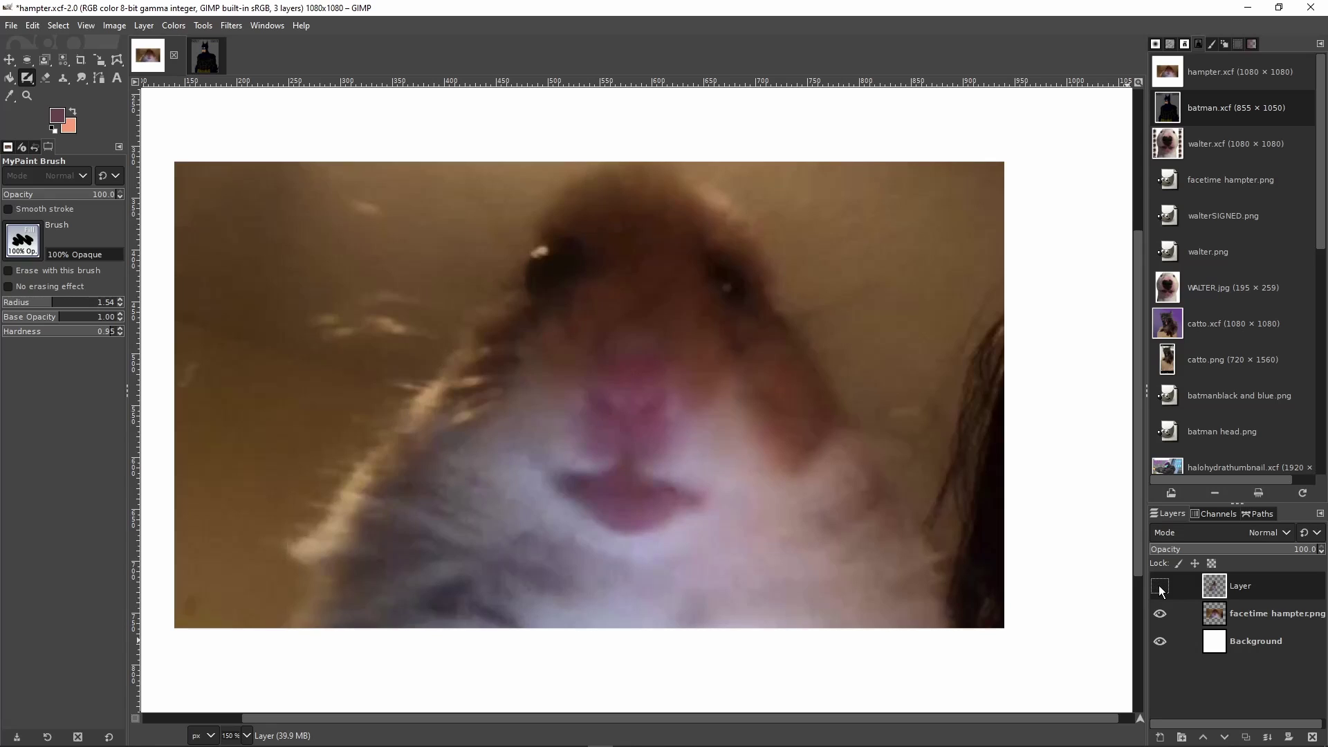
left_click(1160, 586)
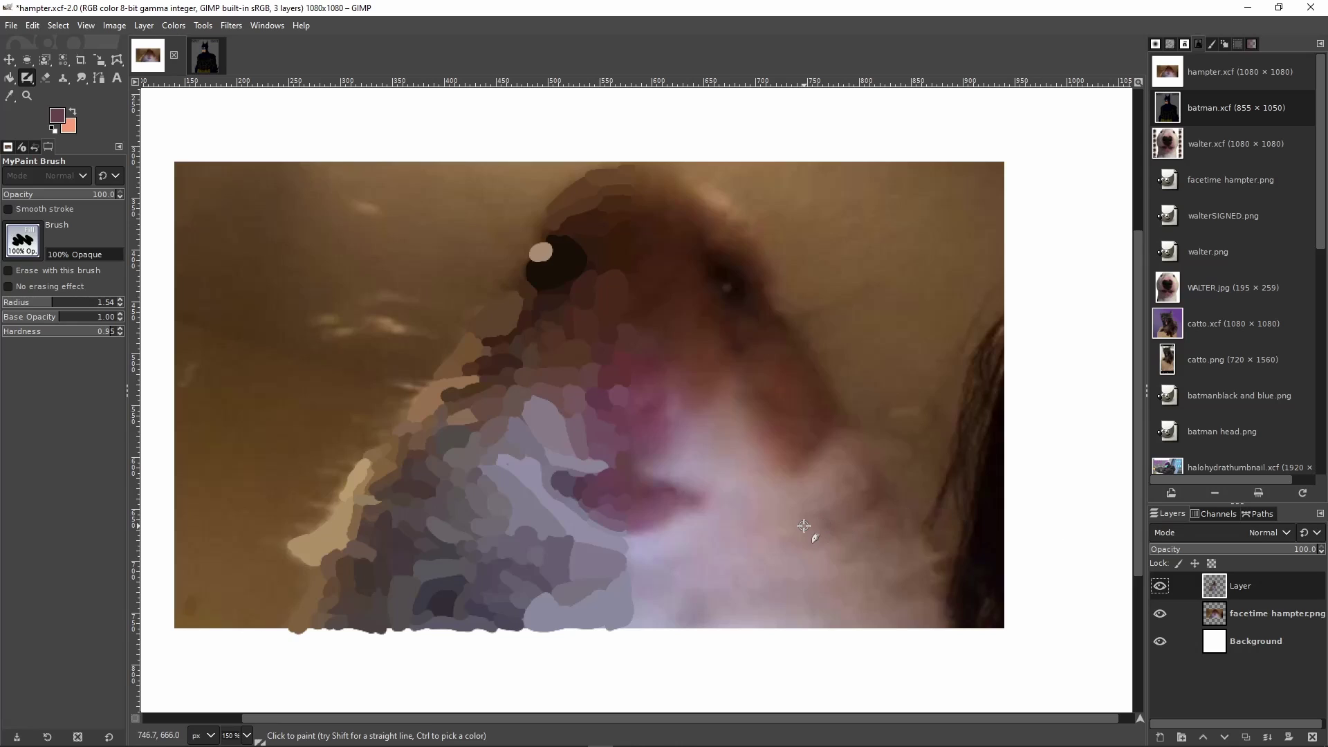
scroll(708, 556, "up", 3)
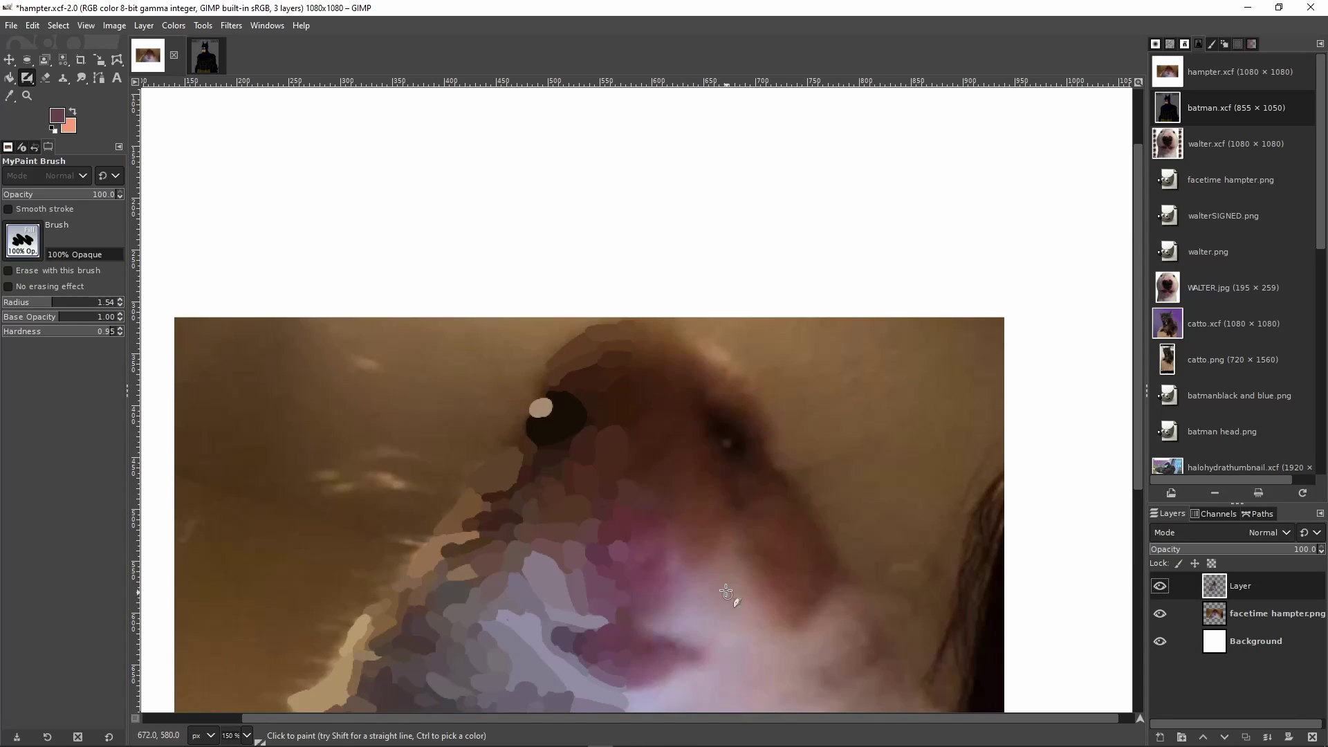
scroll(677, 534, "down", 3)
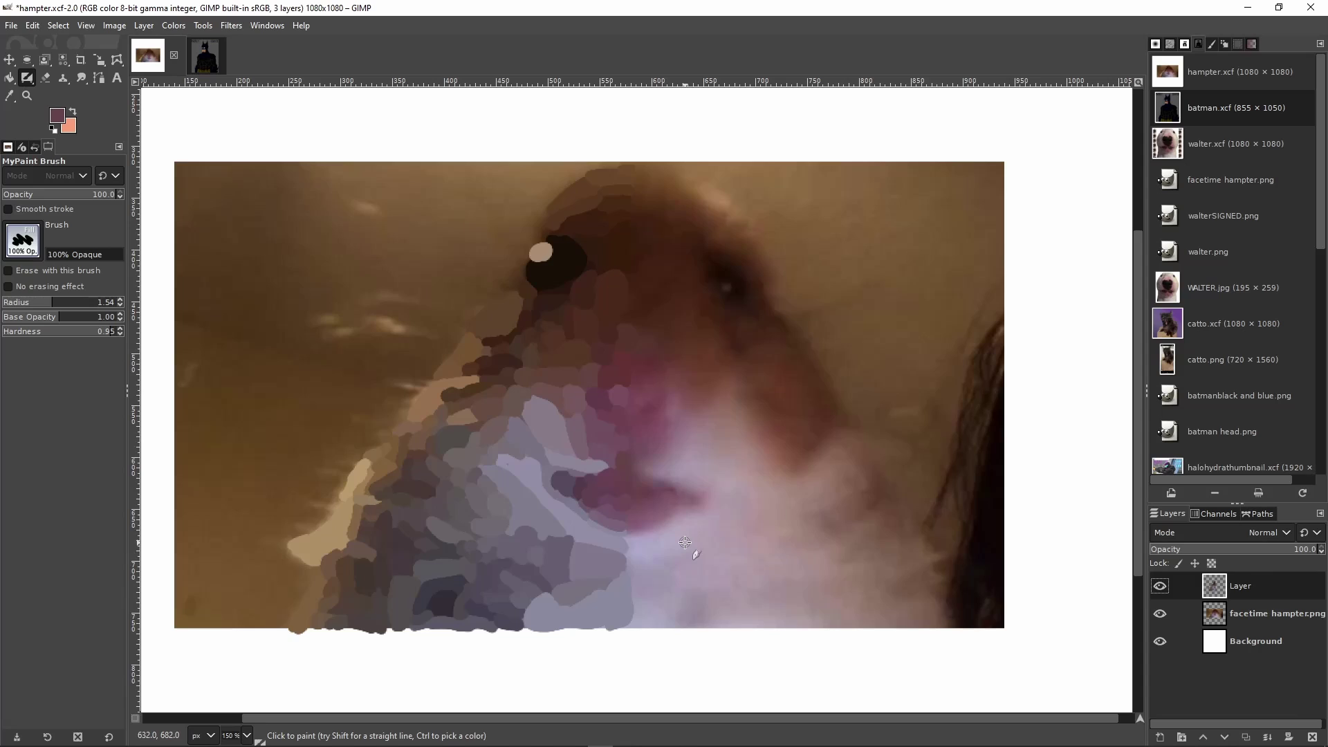
Sample browns and tans and paint a row of overlapping patches along the top outline of the hamster's head
scroll(730, 451, "up", 5)
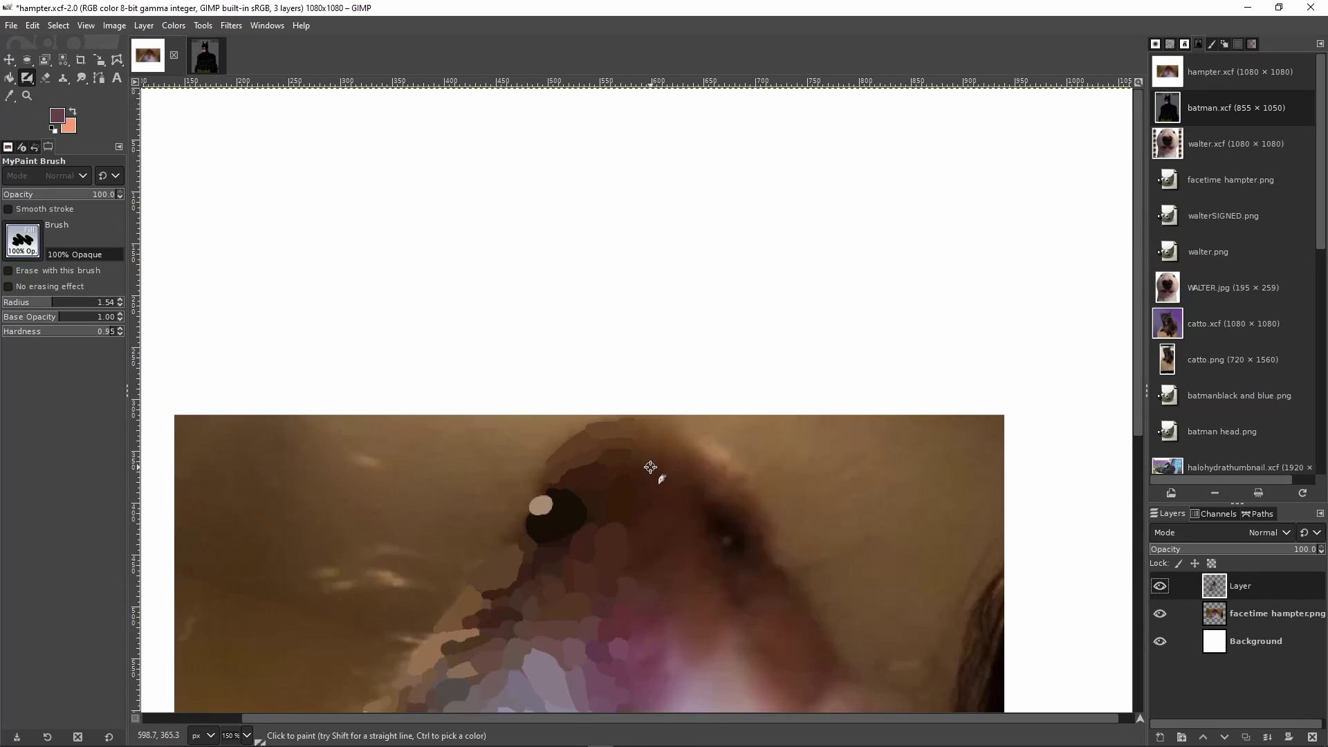
scroll(668, 433, "up", 4)
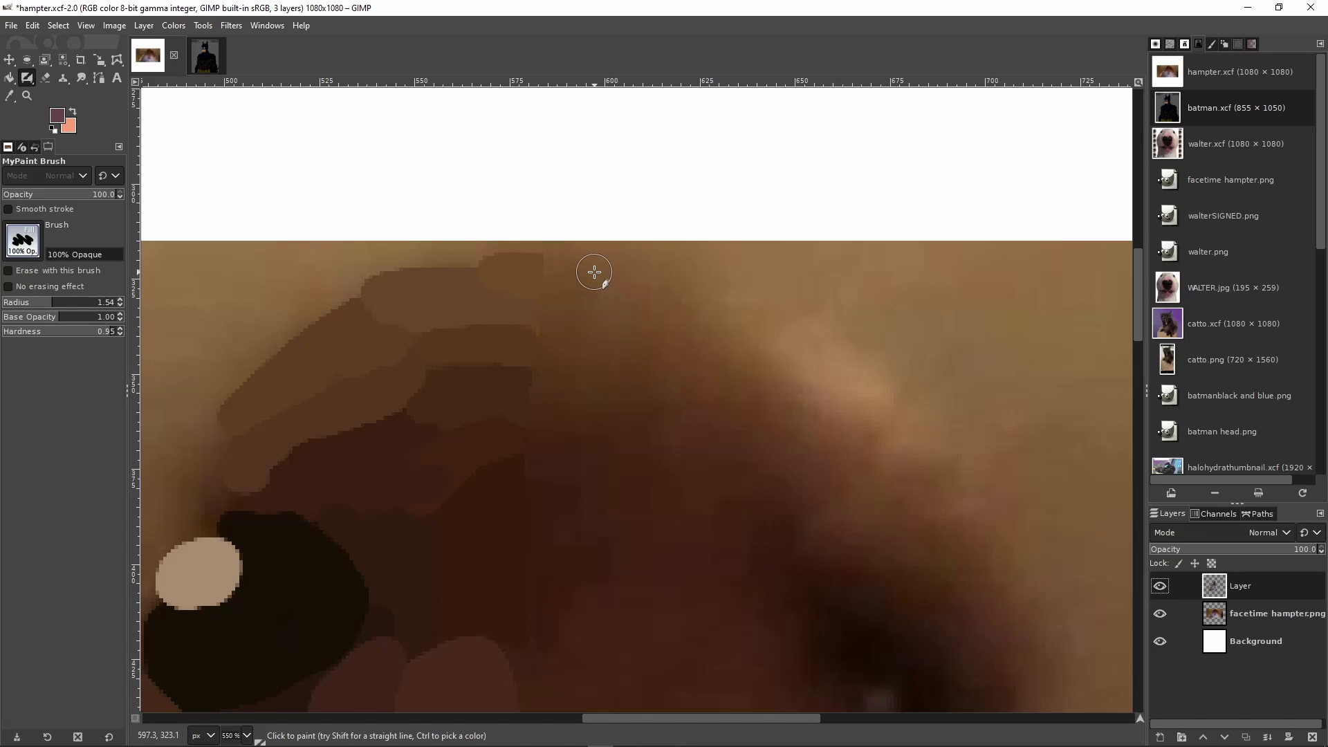
scroll(572, 294, "up", 1, "ctrl")
left_click(561, 293, "ctrl")
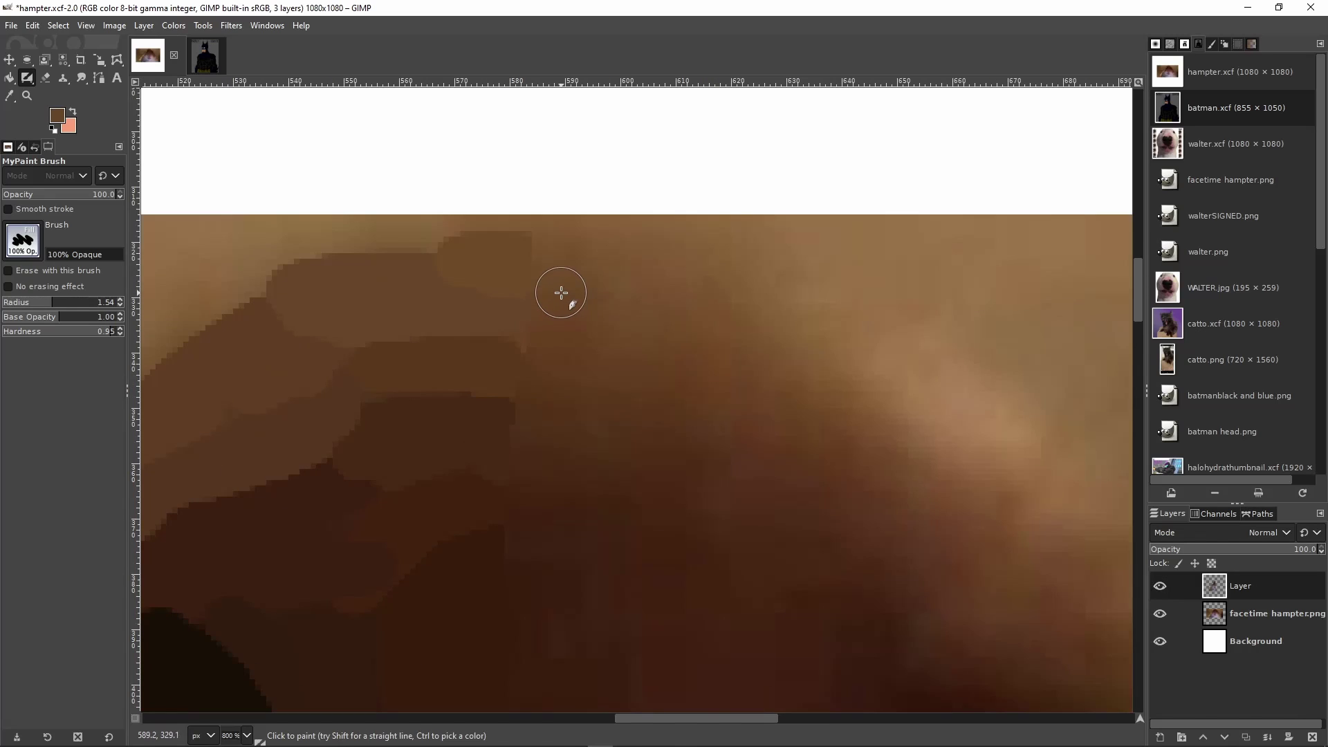
mouse_move(558, 253)
left_mouse_down()
mouse_move(552, 276)
mouse_move(658, 301)
left_mouse_up()
left_click(615, 274, "ctrl")
left_click(678, 284, "ctrl")
left_click(739, 298, "ctrl")
mouse_move(737, 292)
left_mouse_down()
mouse_move(703, 306)
mouse_move(791, 318)
mouse_move(862, 369)
left_mouse_up()
left_click(795, 319, "ctrl")
left_click(825, 340, "ctrl")
left_click(879, 360, "ctrl")
Extend the tan patches along the head's top outline and paint a second row of sampled brown patches beneath them
left_click(552, 324, "ctrl")
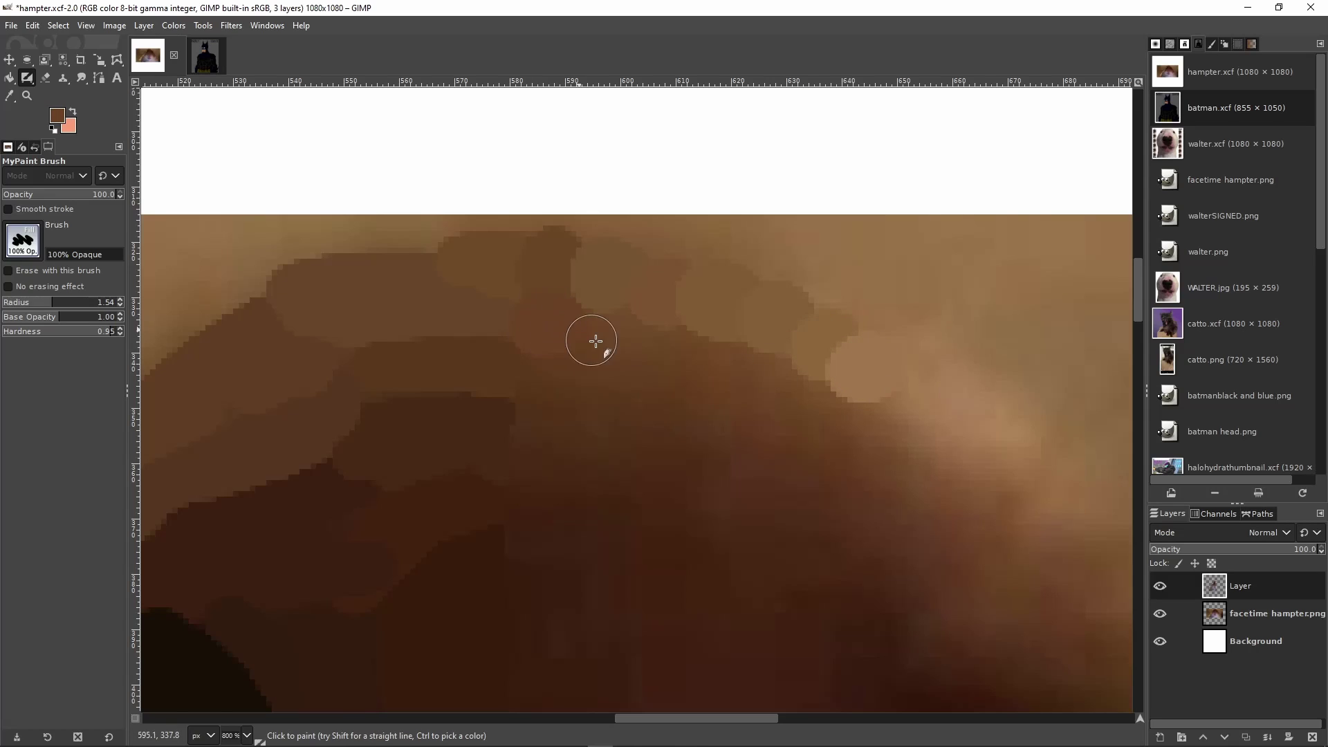
mouse_move(595, 341)
left_mouse_down()
mouse_move(614, 318)
mouse_move(875, 410)
left_mouse_up()
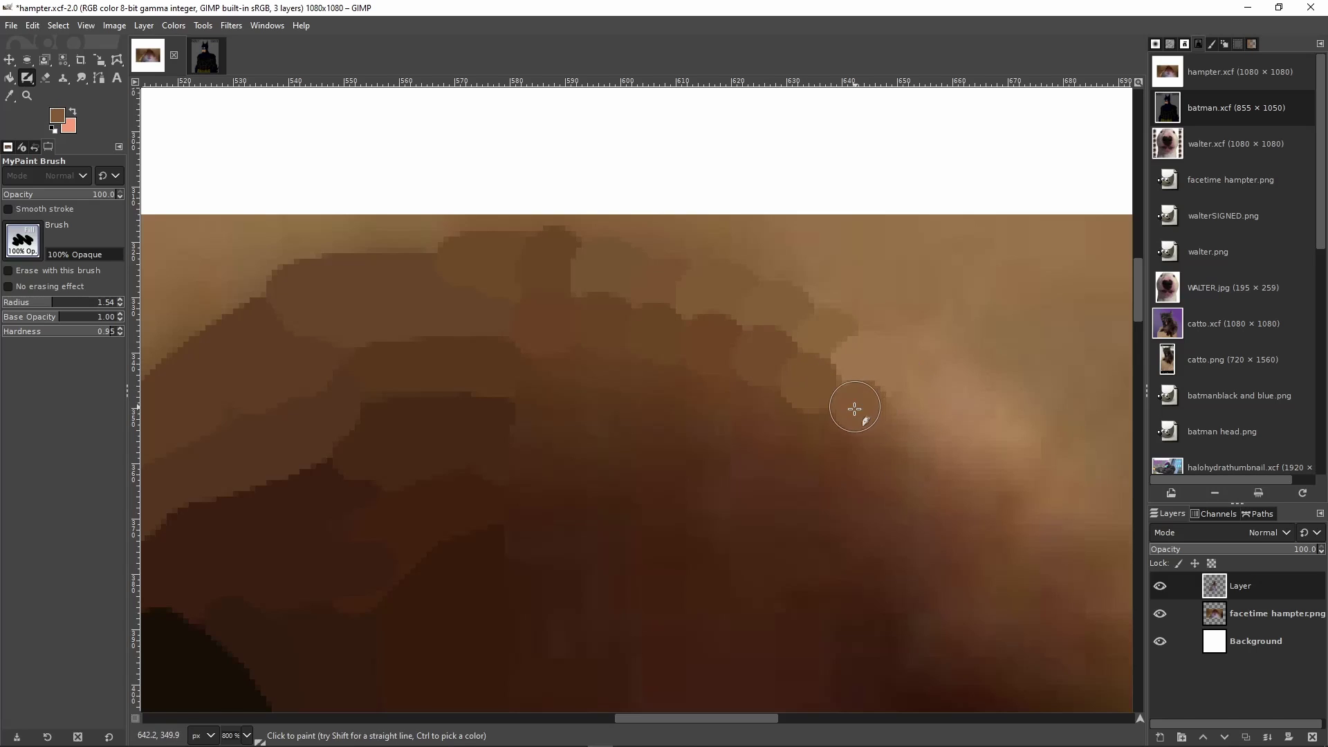
scroll(551, 350, "up", 2)
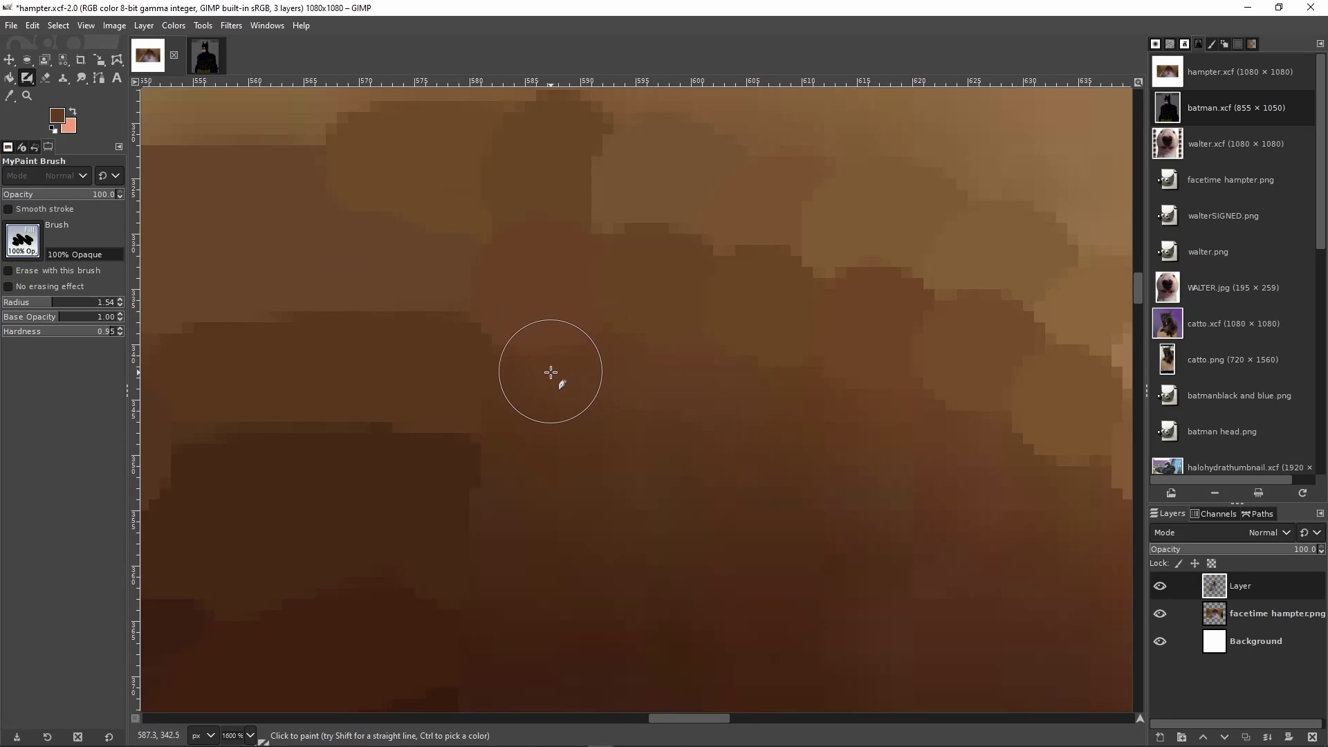
Sample darker and reddish browns and paint a third row of round patches following the curve below the head outline
left_click_drag(551, 373, 515, 369)
left_click(666, 381, "ctrl")
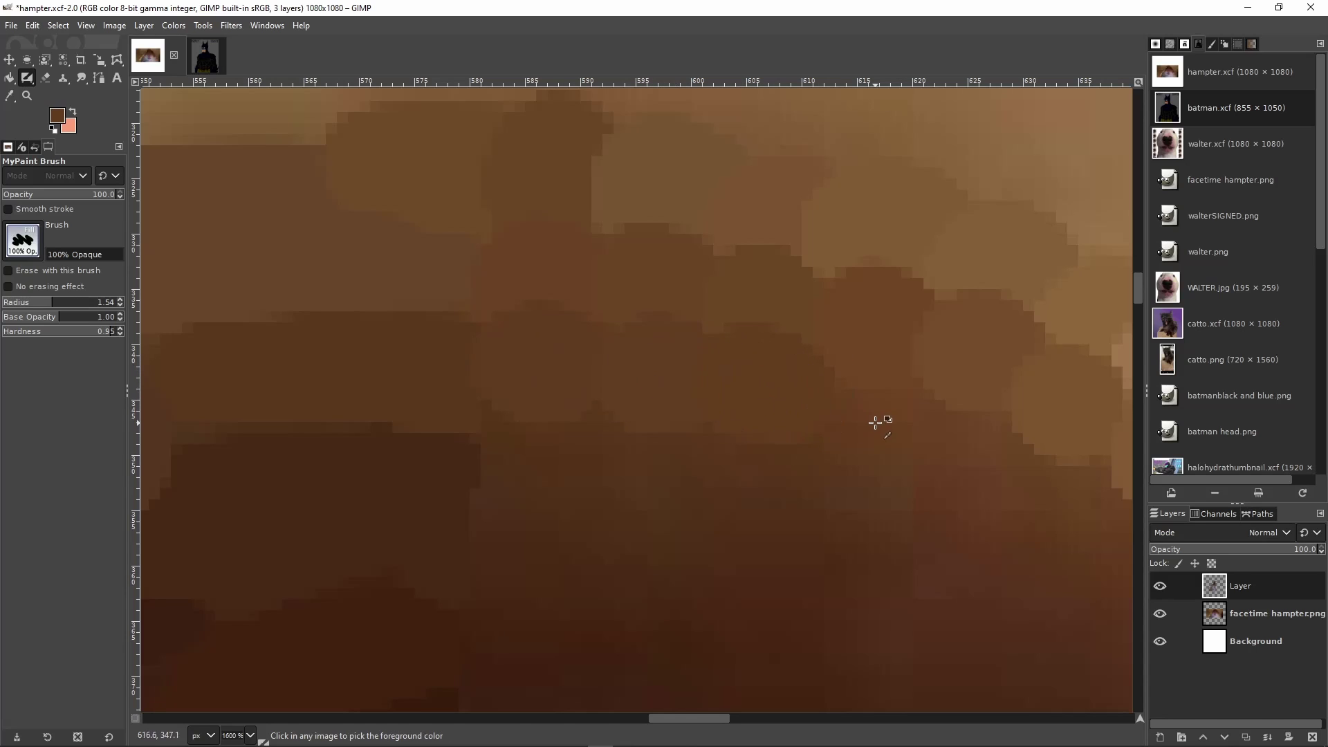
scroll(915, 428, "up", 3, "ctrl")
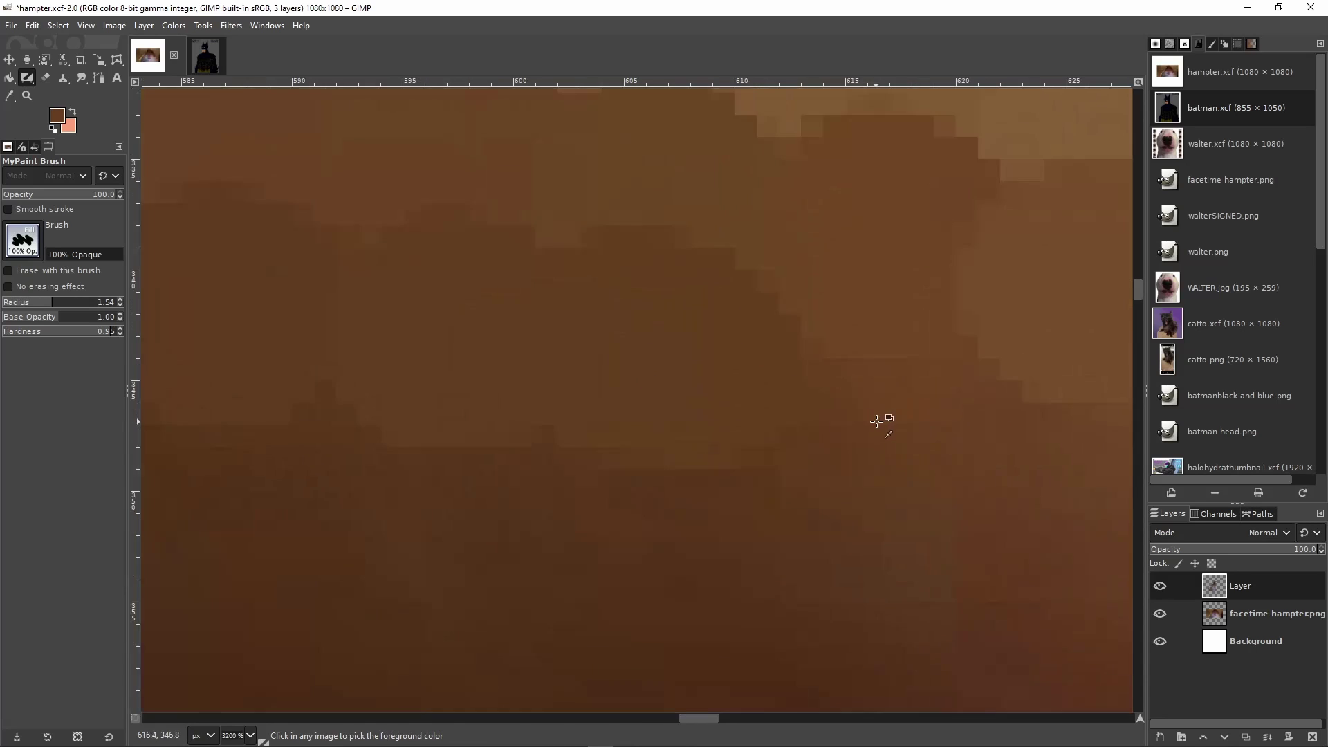
scroll(676, 395, "down", 2, "ctrl")
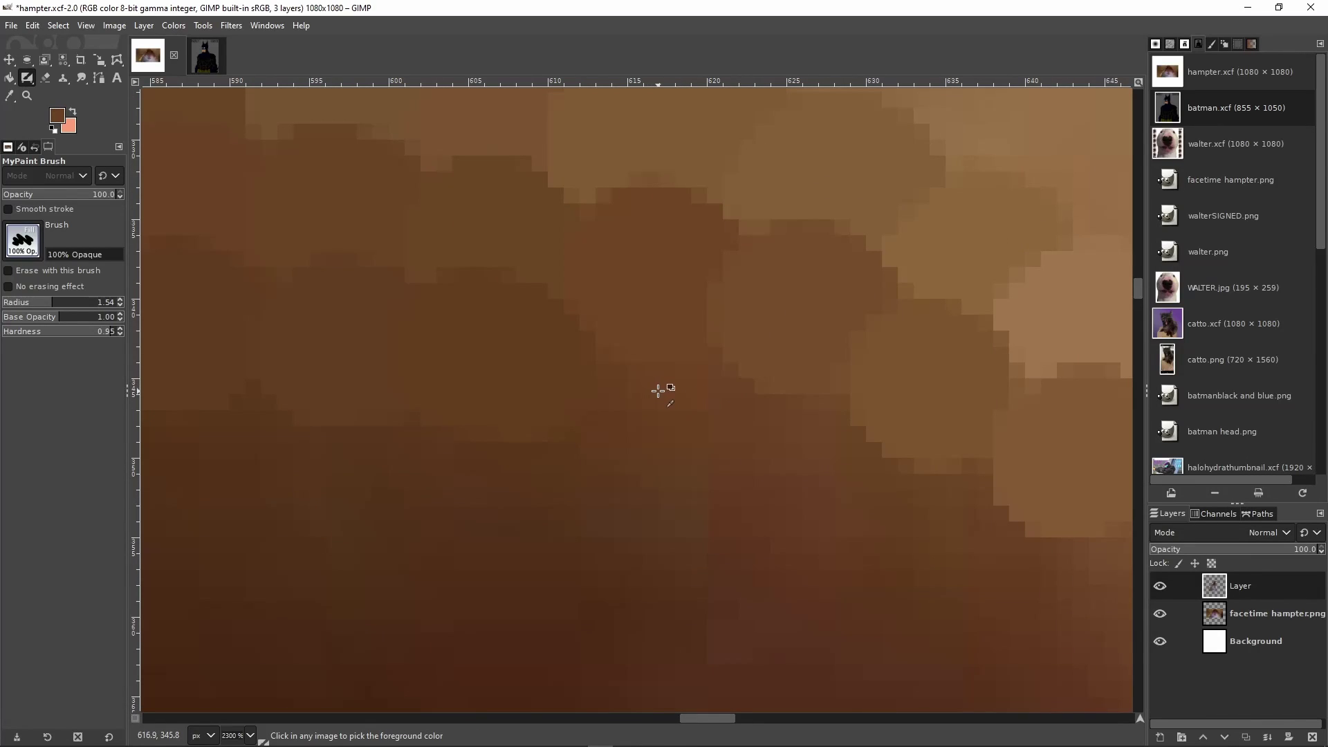
scroll(658, 391, "down", 1, "ctrl")
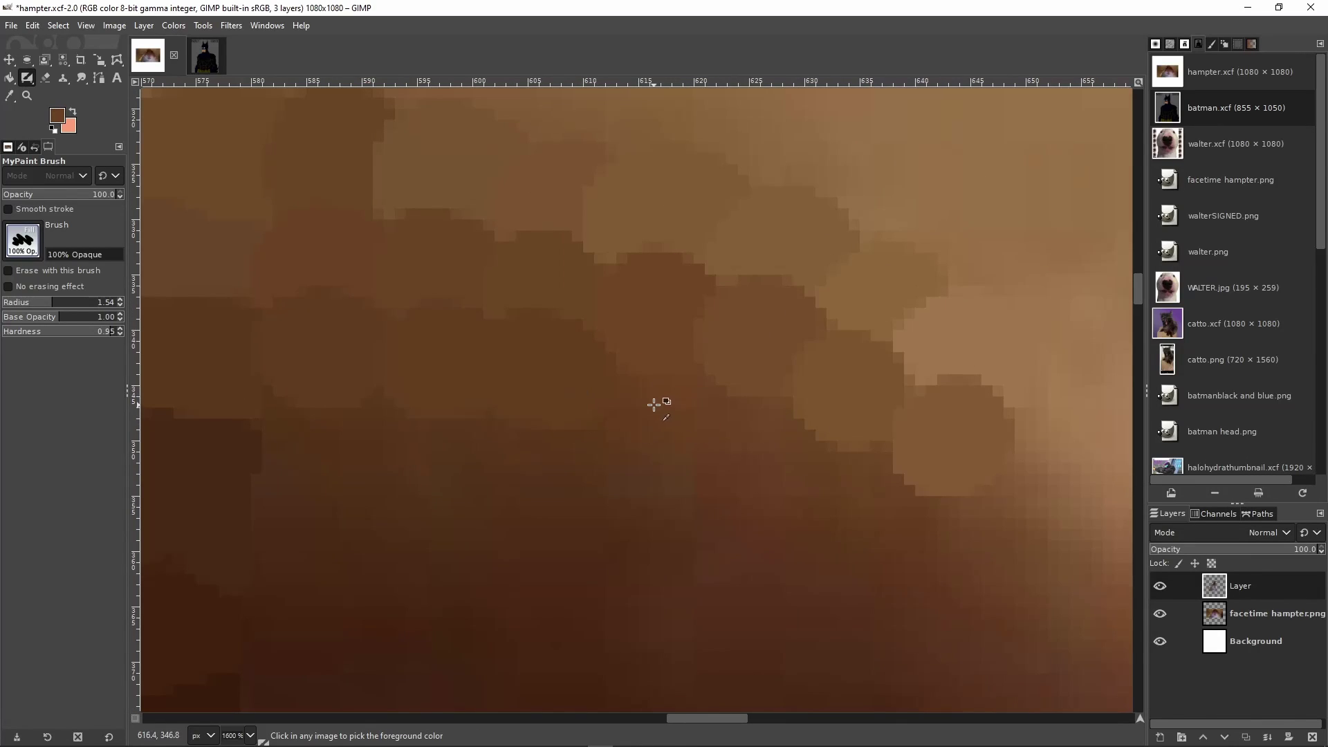
scroll(655, 404, "up", 3, "ctrl")
scroll(653, 366, "down", 3, "ctrl")
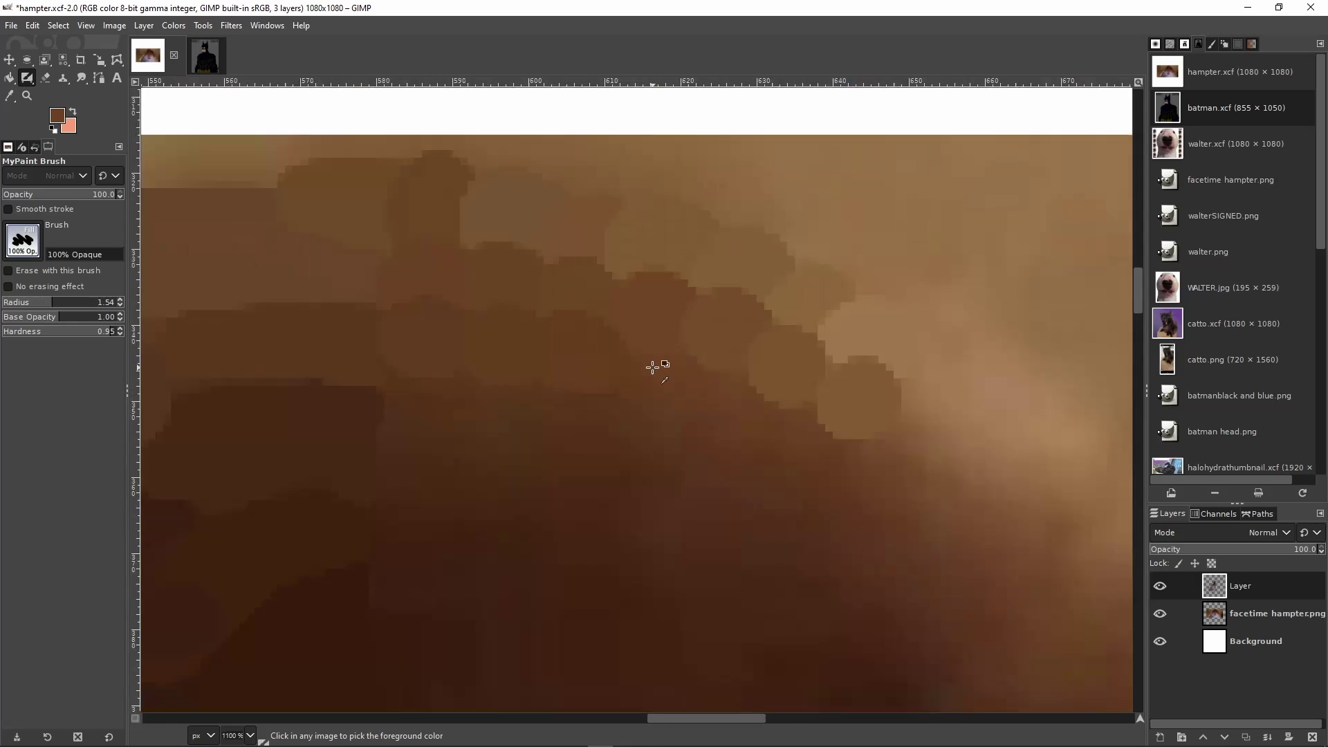
left_click(648, 378)
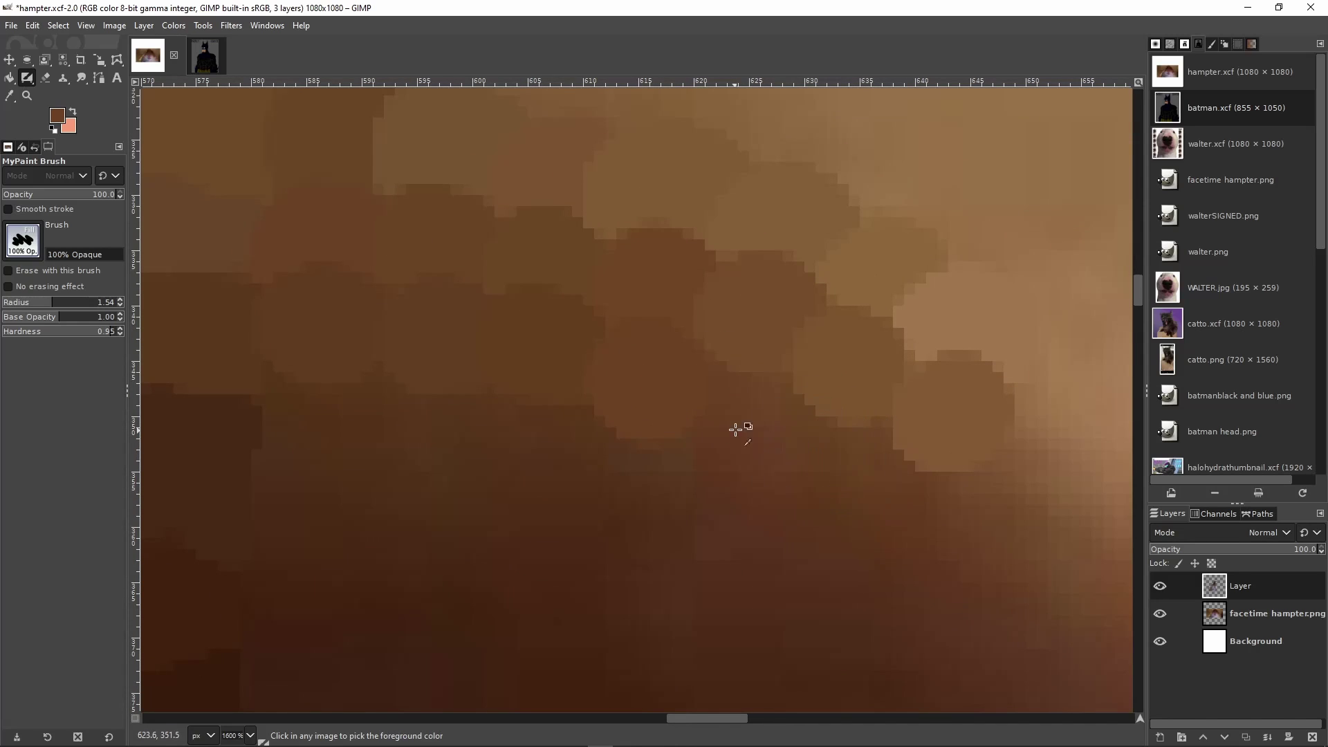
scroll(739, 409, "up", 2)
scroll(741, 401, "down", 2)
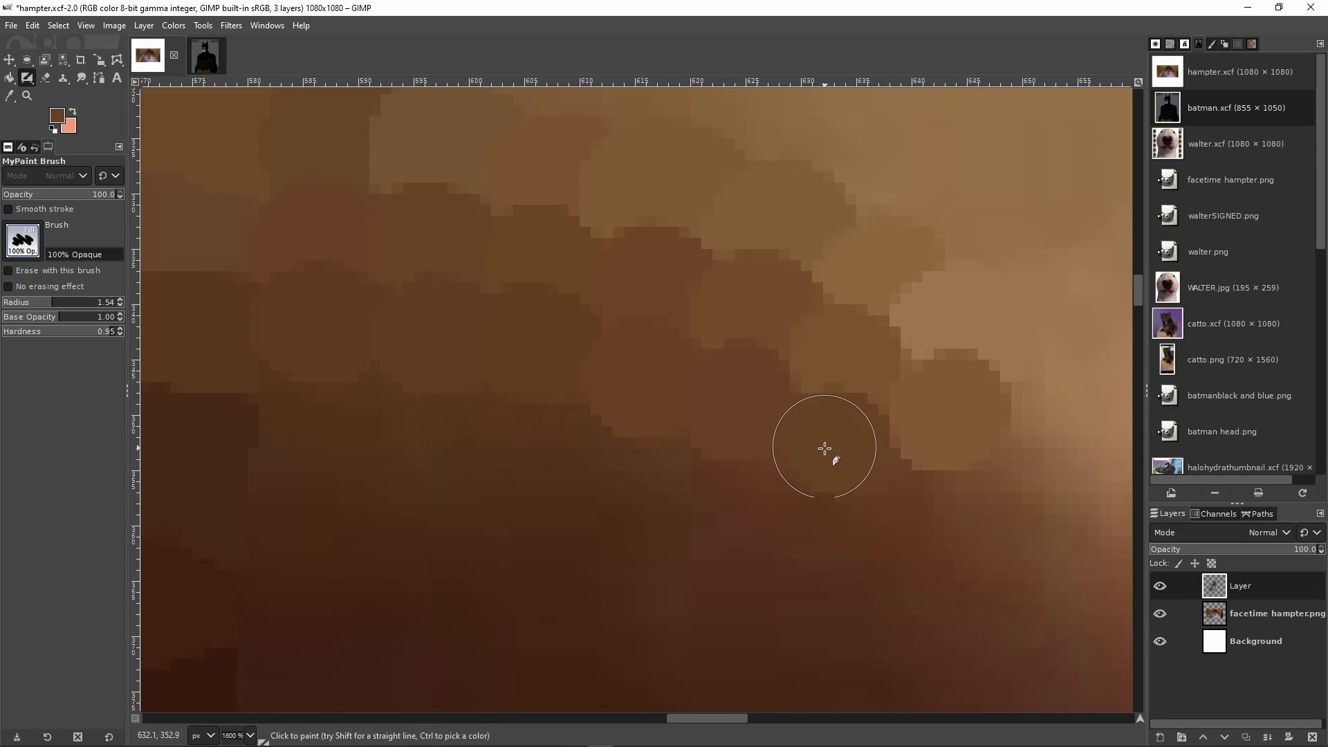
scroll(808, 468, "right", 3)
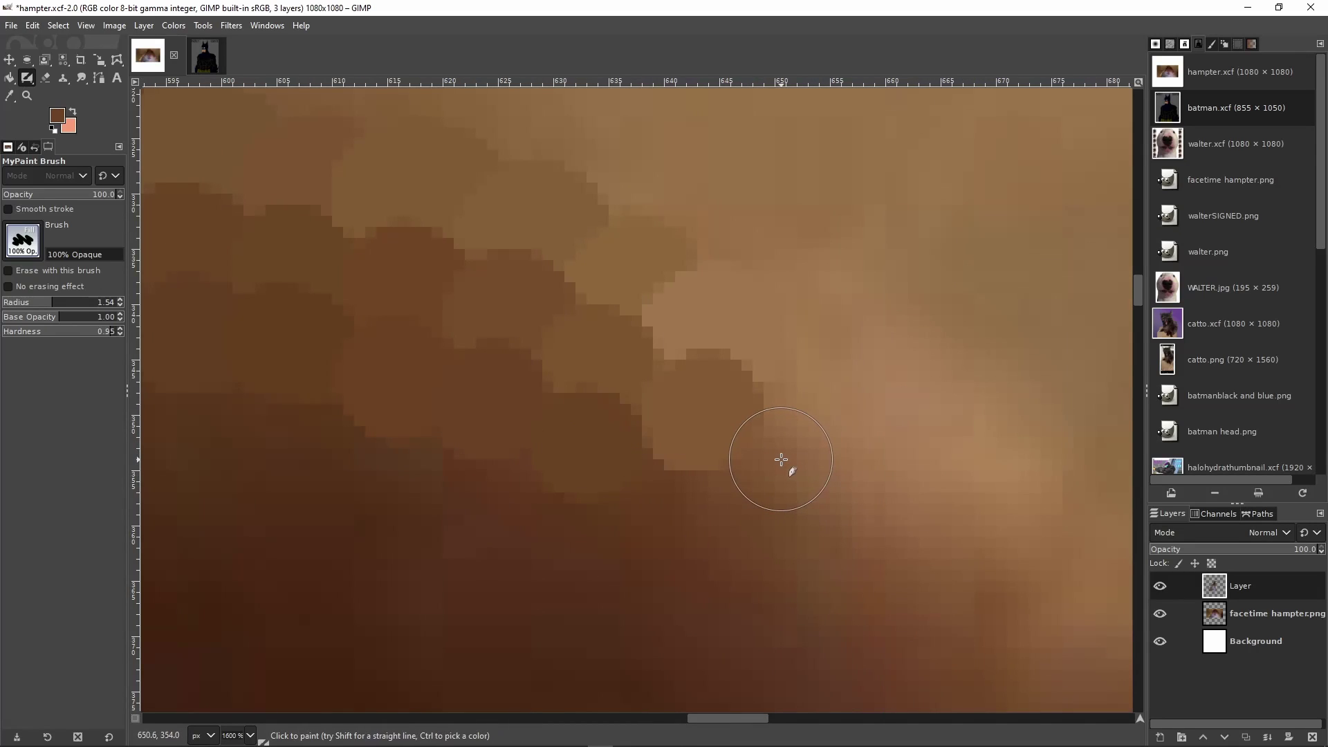
scroll(768, 436, "down", 2)
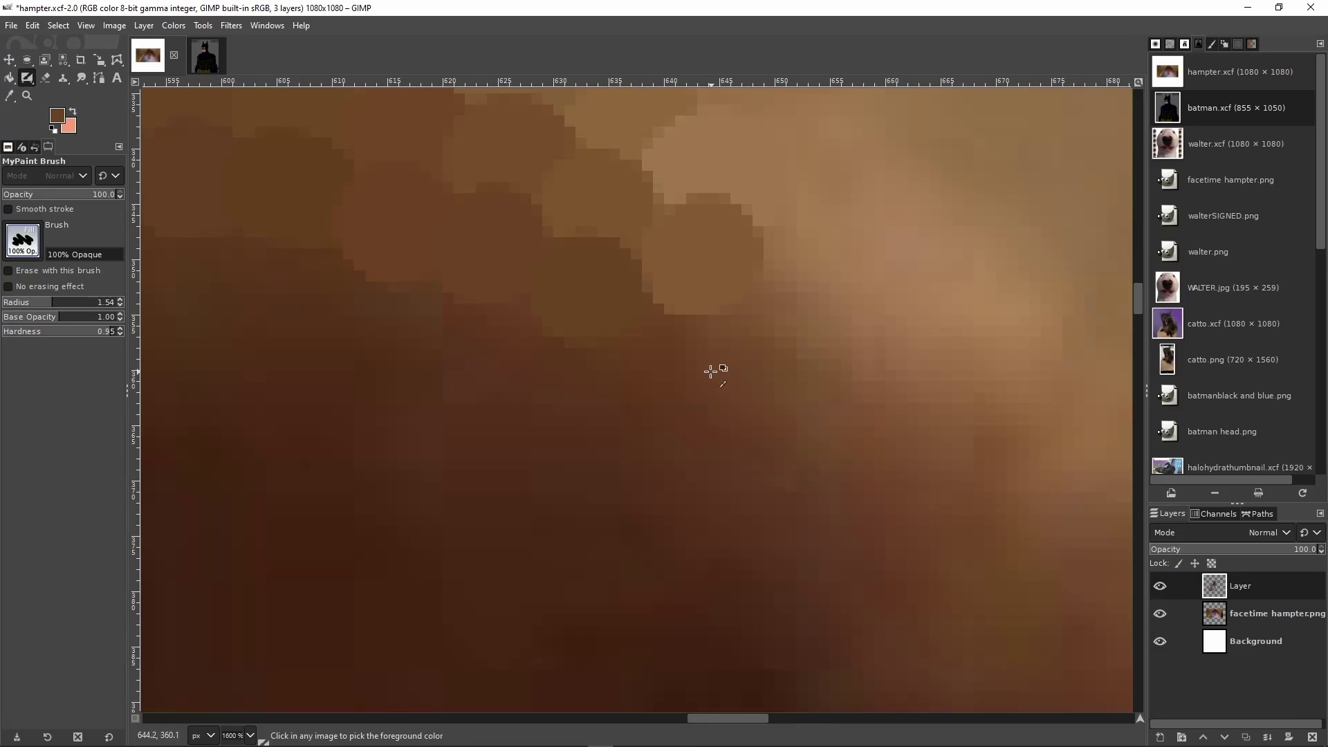
scroll(700, 370, "down", 8, "ctrl")
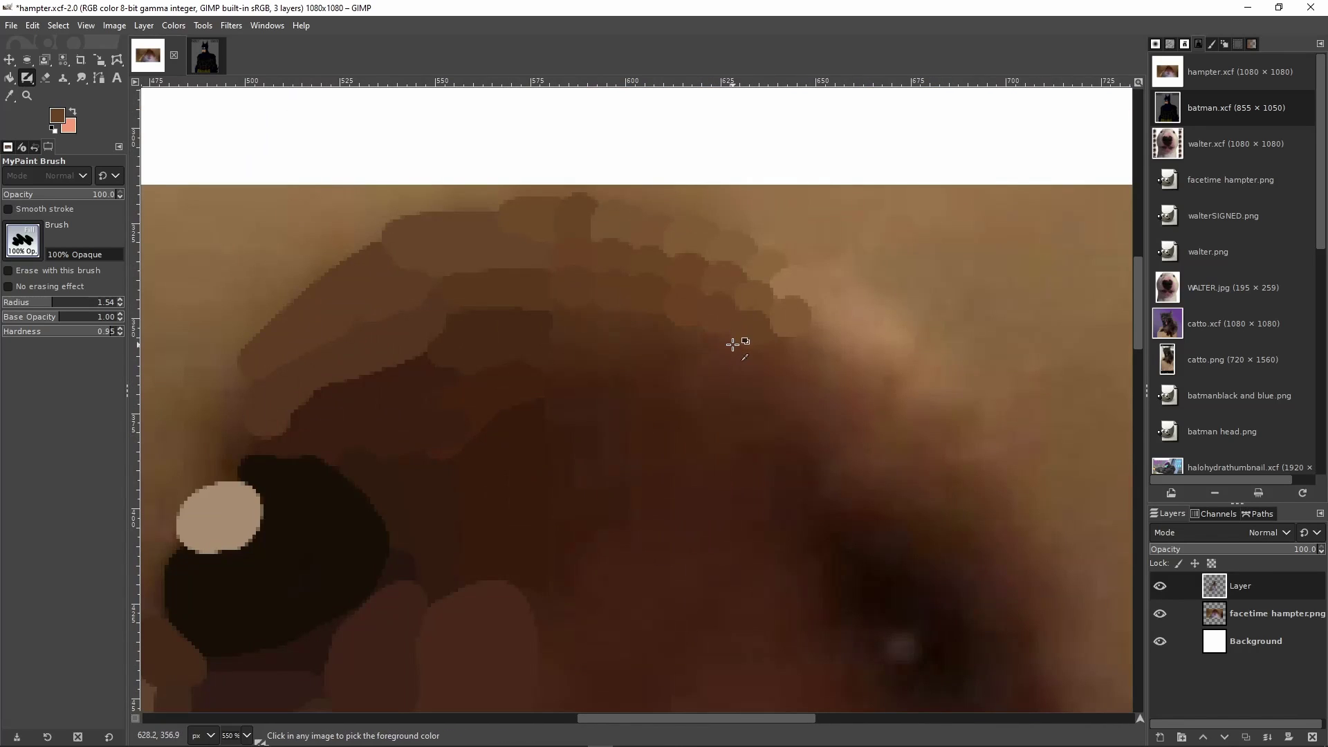
scroll(708, 329, "up", 4, "ctrl")
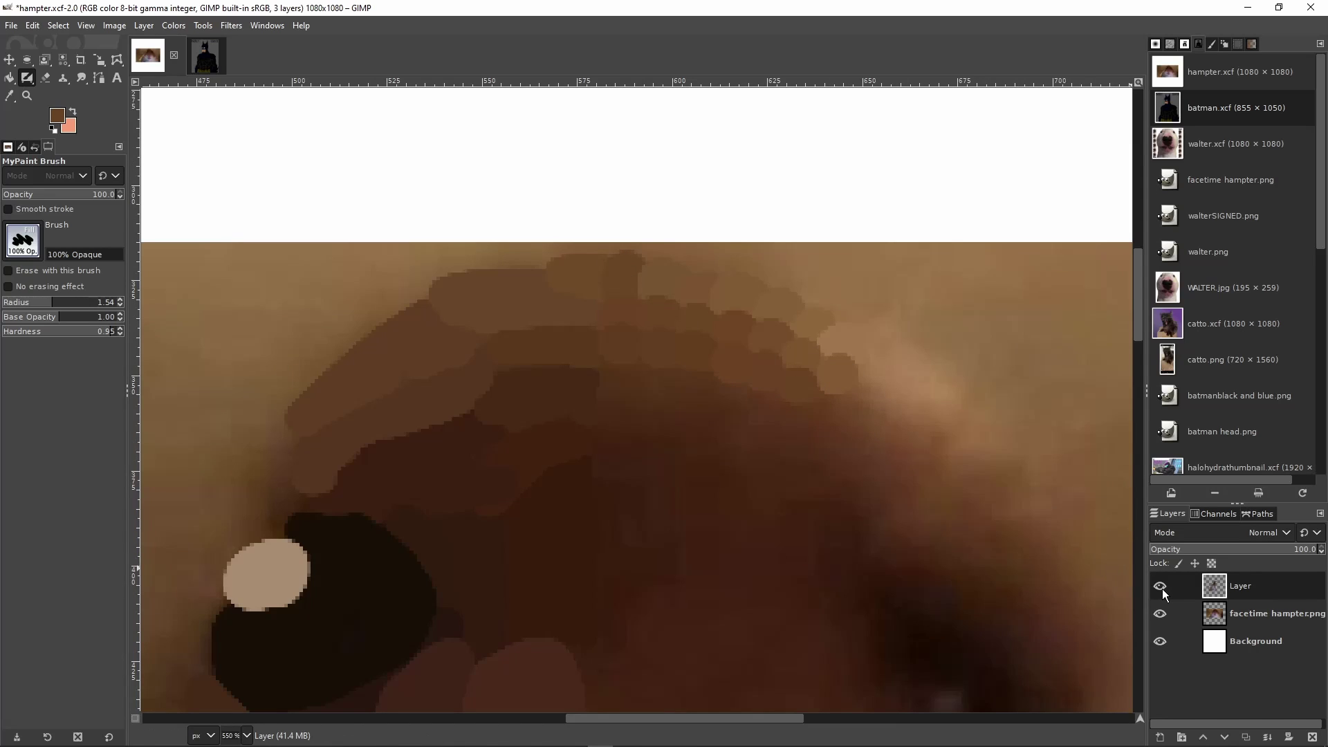
Cover the light edge of the head above the unpainted eye with sampled tan and pinkish-brown patches
scroll(796, 394, "right", 3)
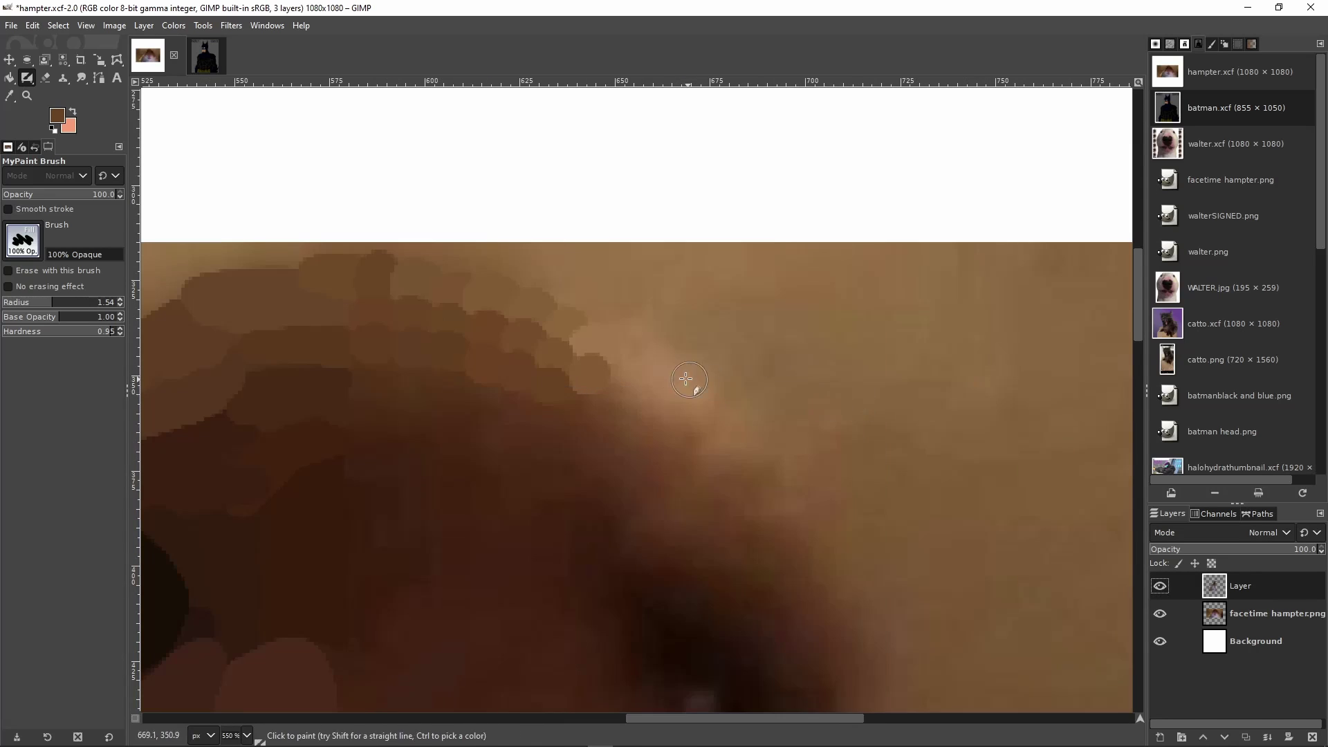
scroll(686, 379, "up", 3, "ctrl")
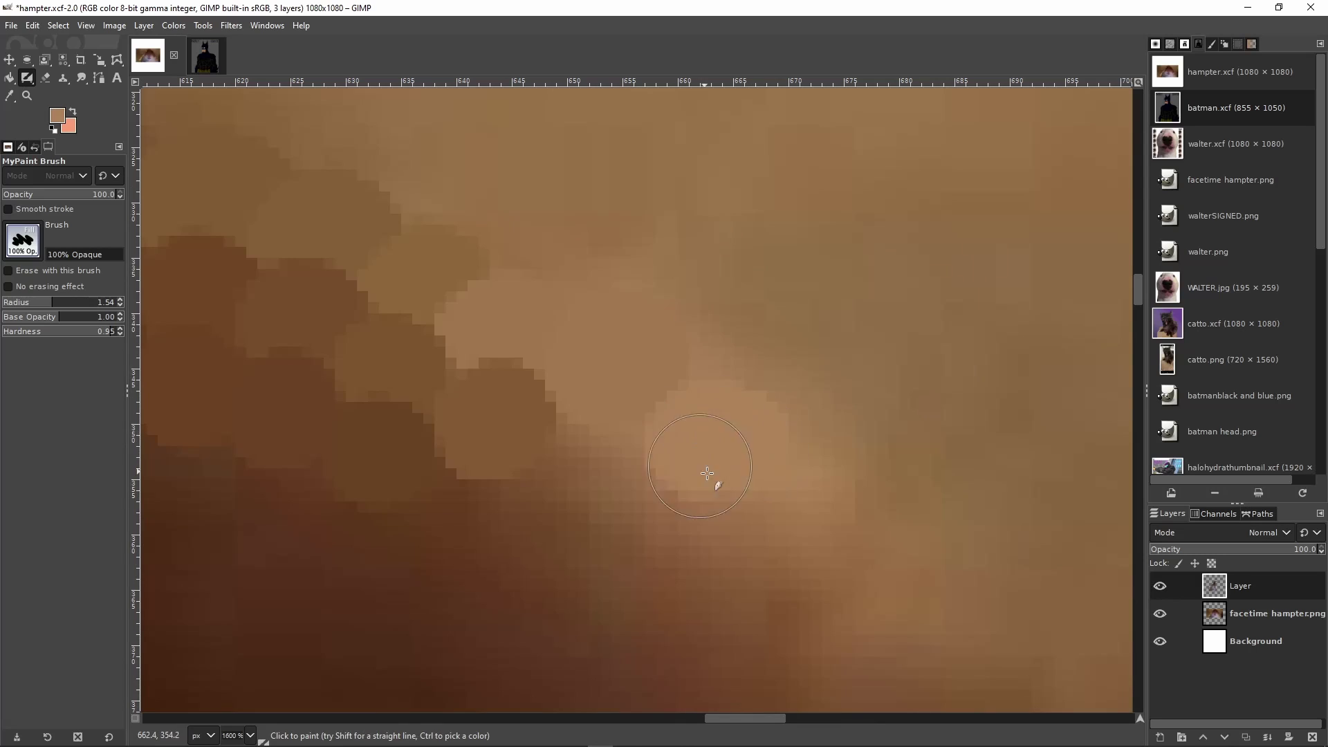
left_click_drag(687, 411, 716, 426)
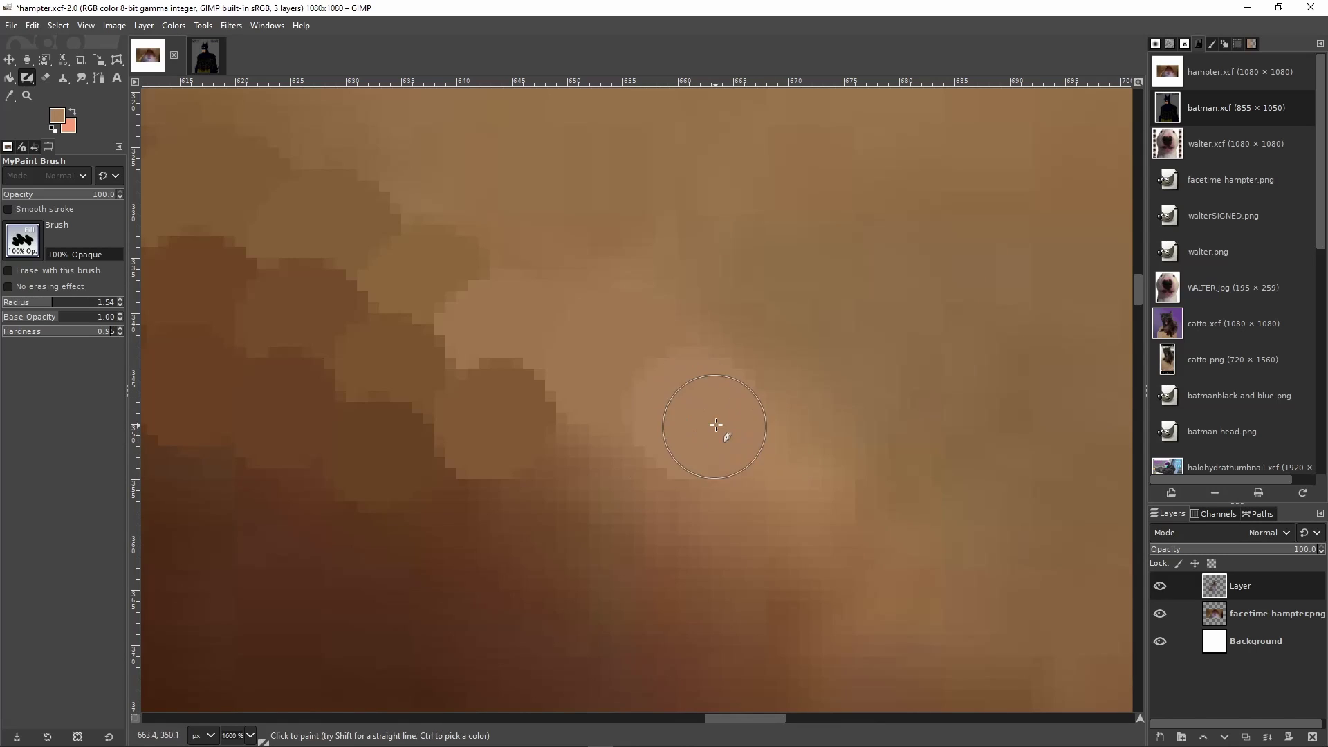
left_click(610, 473, "ctrl")
mouse_move(595, 452)
left_mouse_down()
mouse_move(575, 478)
mouse_move(585, 473)
left_mouse_up()
left_click(712, 512, "ctrl")
left_click_drag(674, 512, 667, 524)
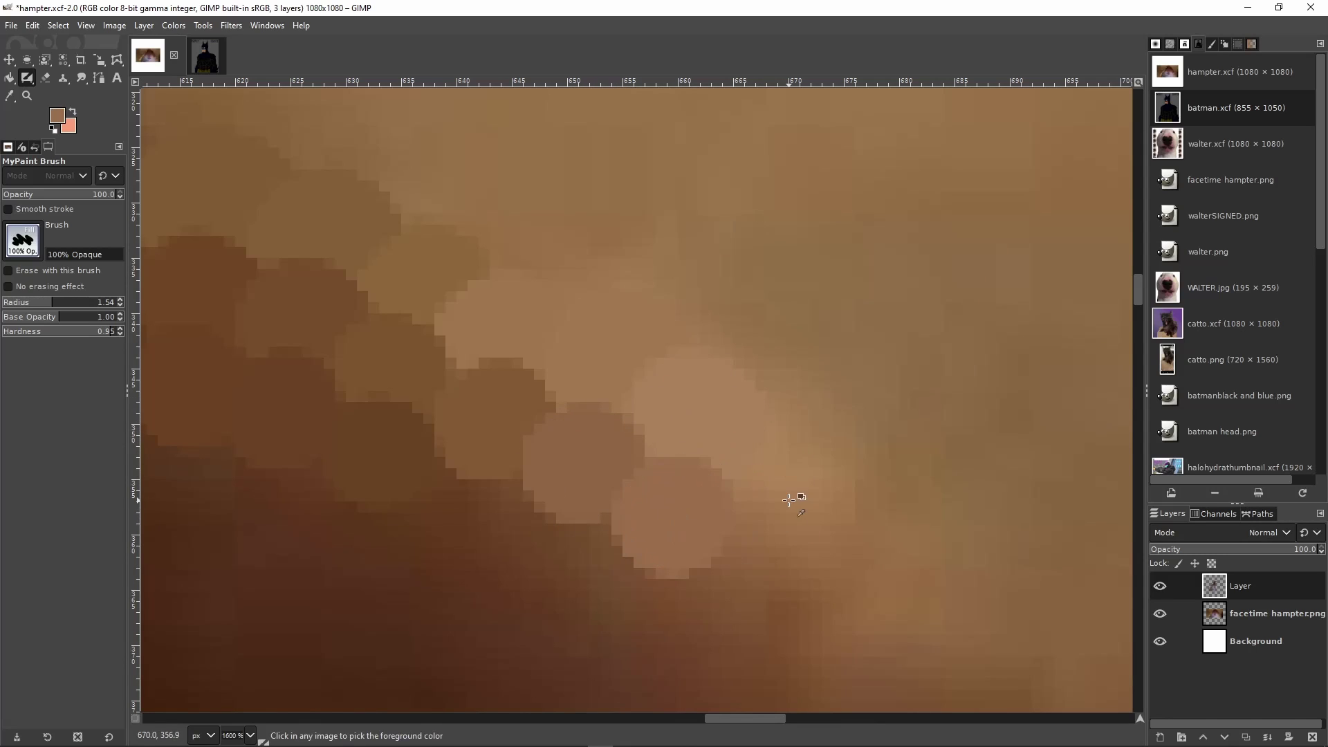
left_click(796, 498, "ctrl")
left_click(776, 491)
Sample dark browns and paint patches down the middle of the forehead beside the finished half
scroll(748, 468, "down", 6, "ctrl")
scroll(766, 467, "down", 3)
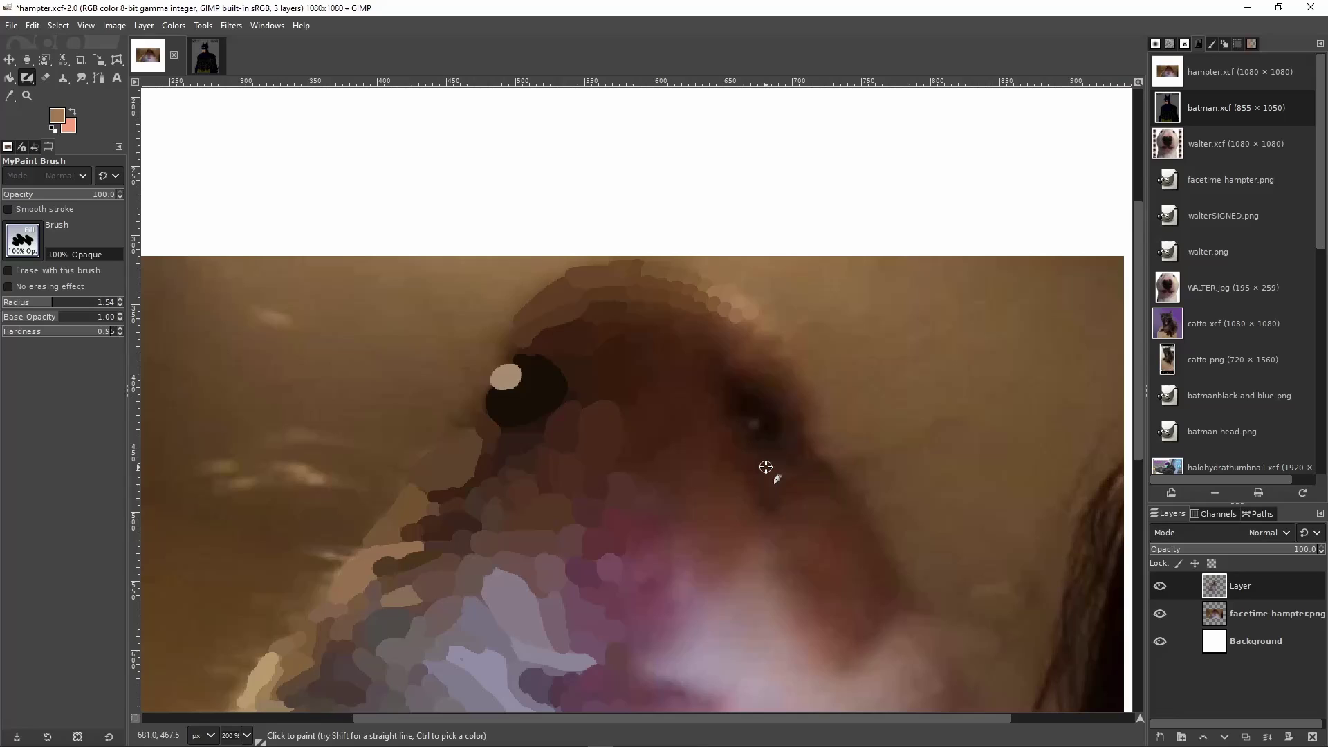
left_click(648, 317, "ctrl")
scroll(637, 307, "up", 4, "ctrl")
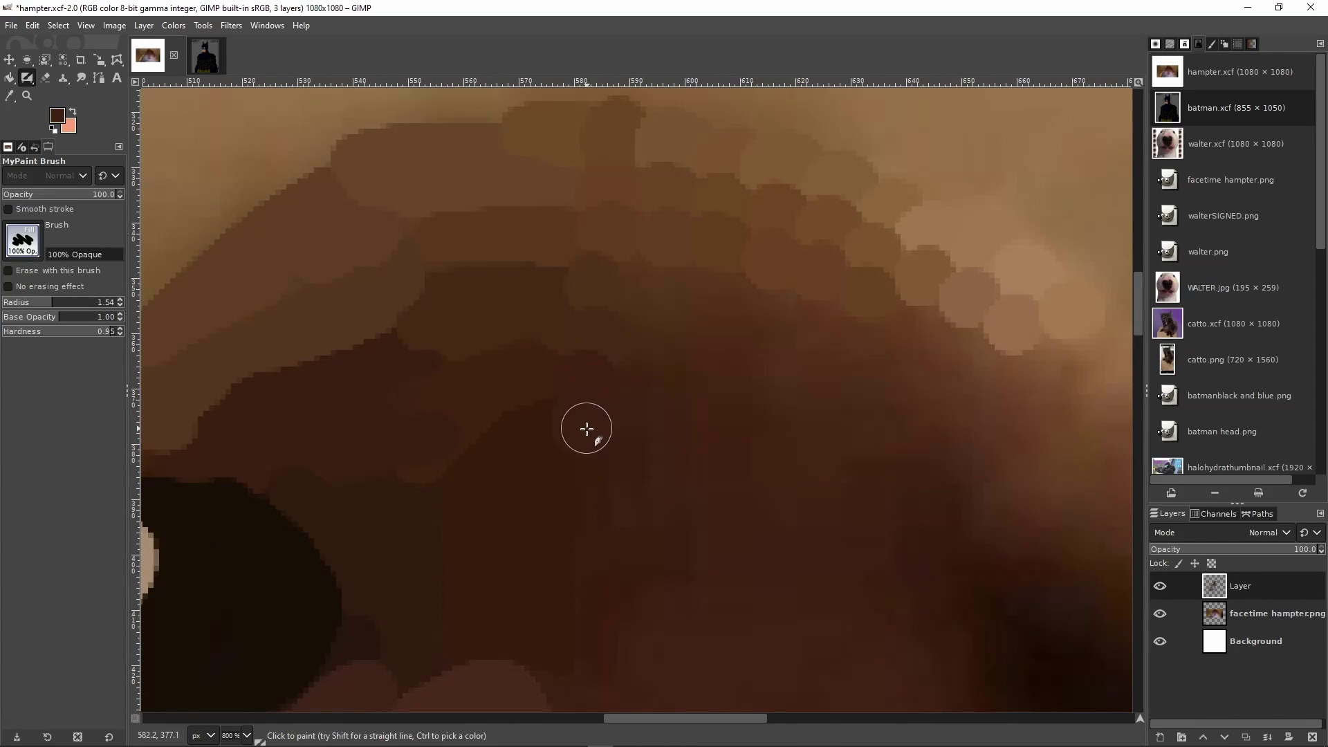
scroll(598, 326, "down", 3)
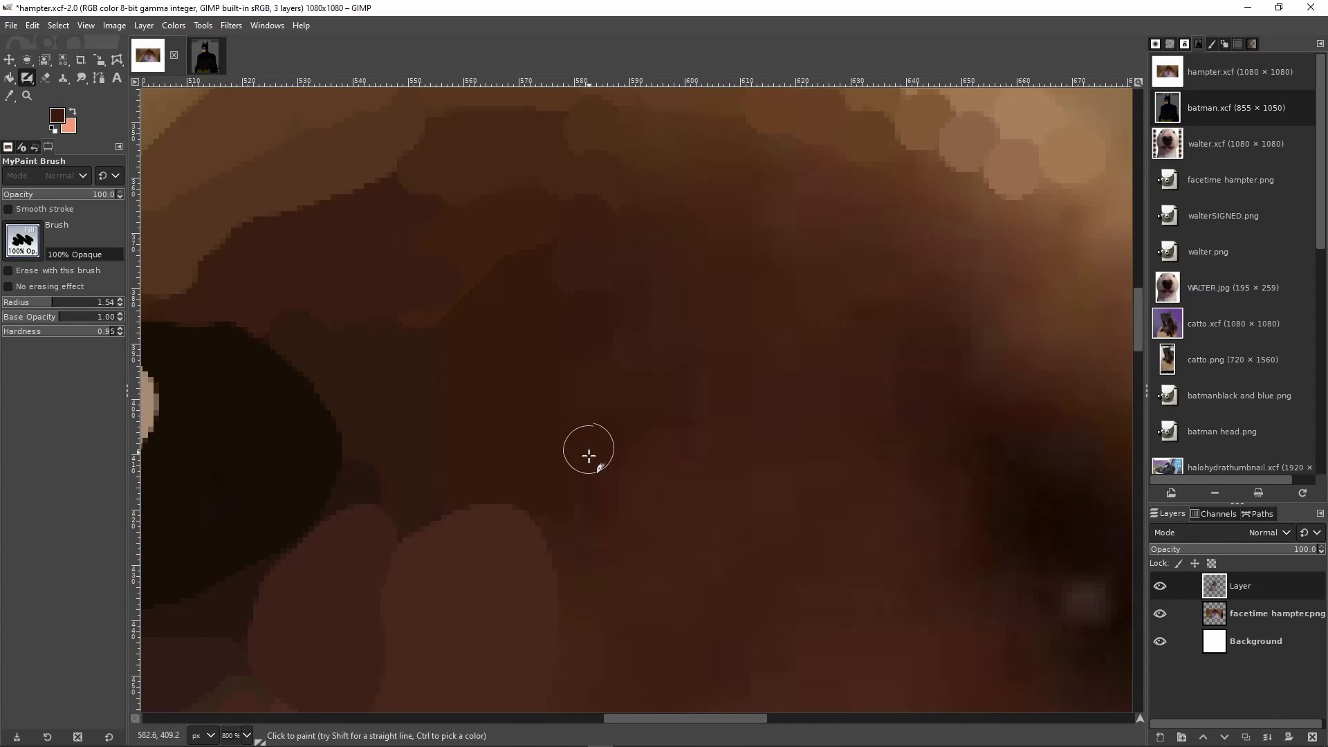
scroll(602, 484, "down", 3)
scroll(585, 415, "down", 3)
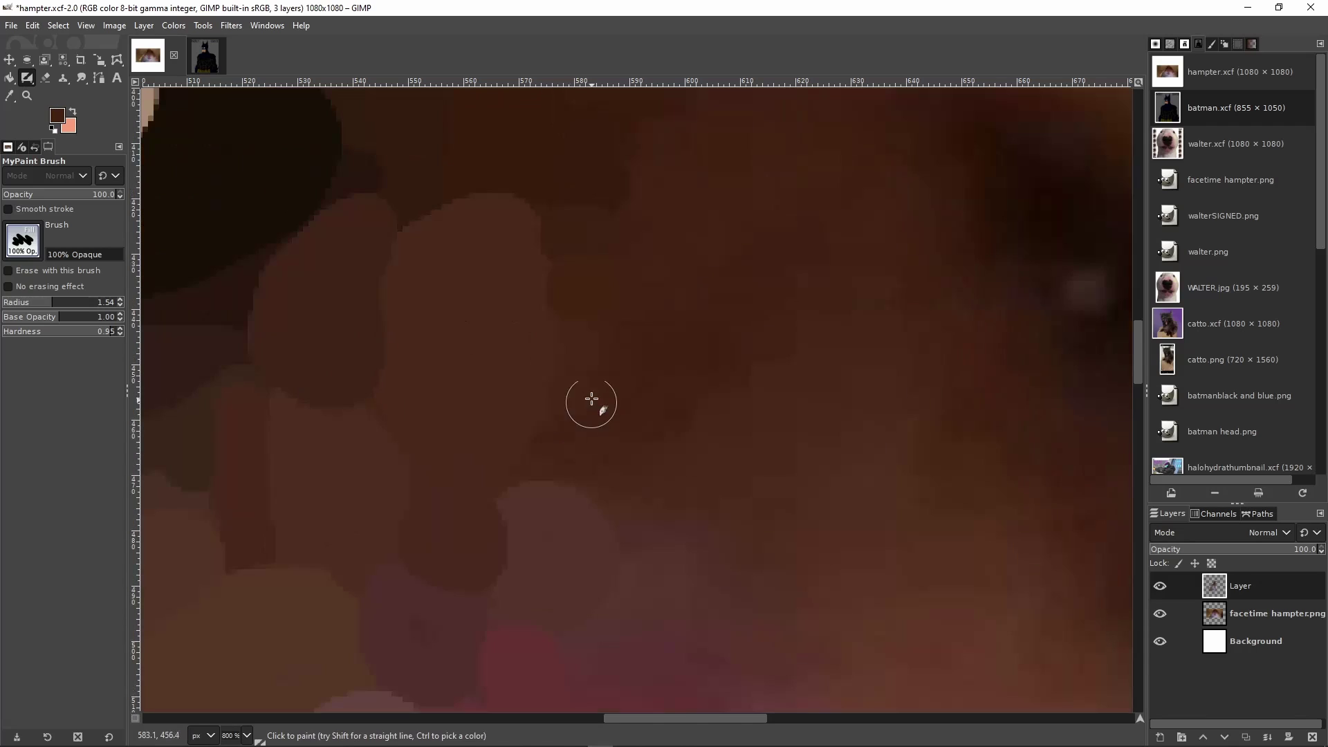
scroll(568, 467, "down", 5)
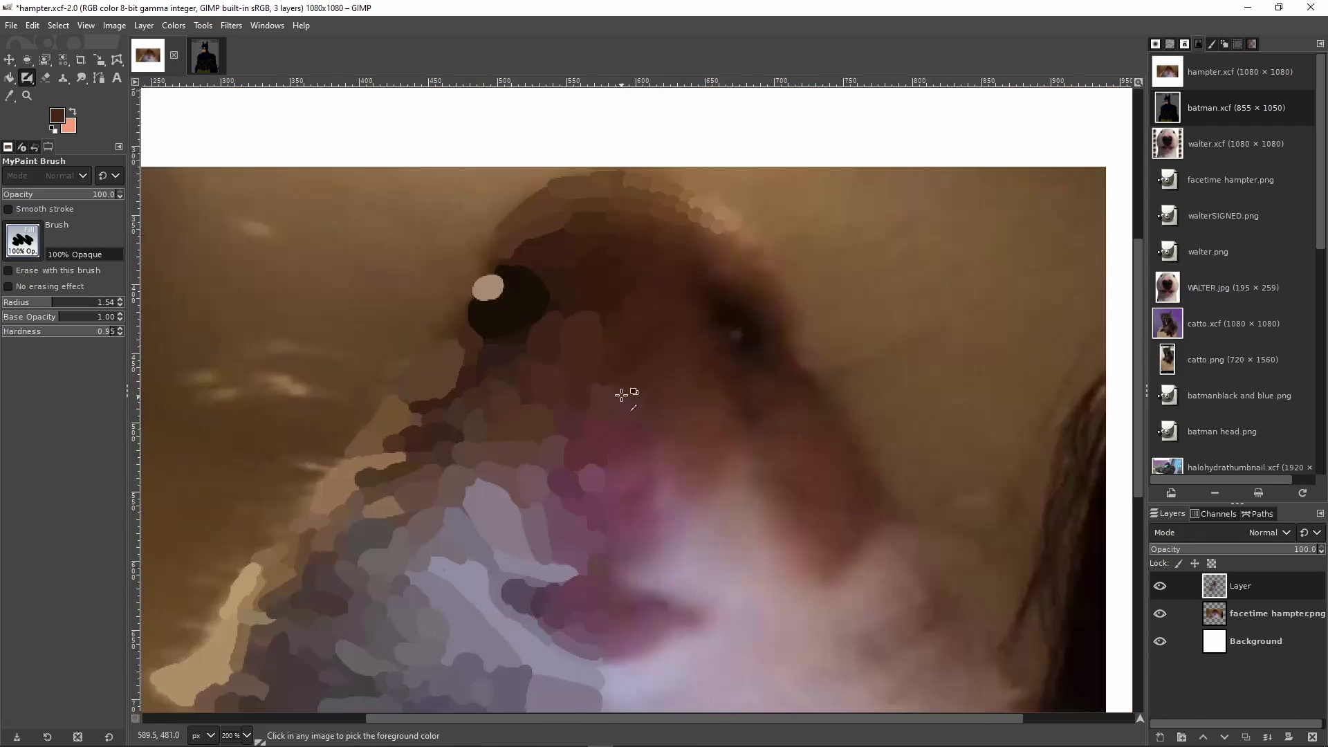
Fill the area just above the nose with sampled muted brown patches
scroll(620, 394, "up", 6)
left_click(599, 407, "ctrl")
left_click_drag(600, 407, 572, 414)
left_click(576, 465, "ctrl")
left_click(575, 465)
scroll(609, 484, "down", 3)
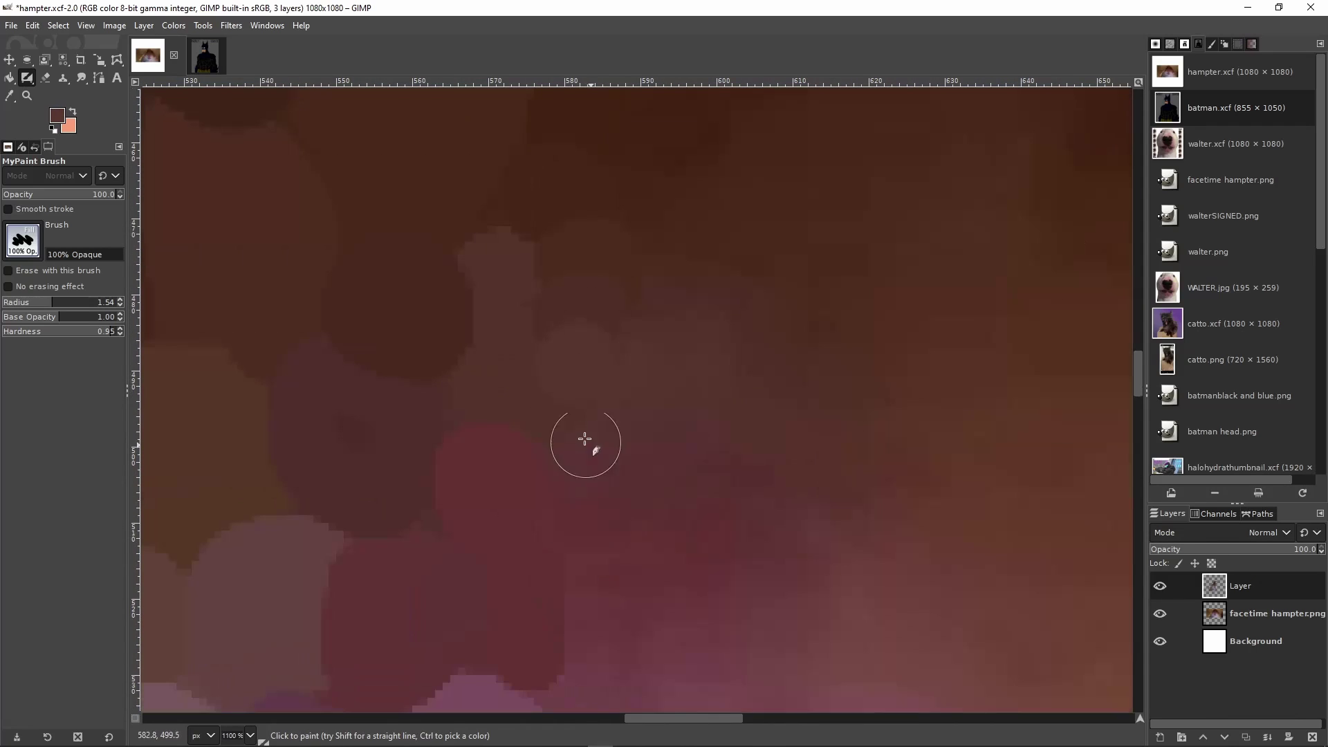
Sample maroon and mauve tones and paint overlapping patches down the nose along the edge of the painted half
scroll(574, 415, "down", 3)
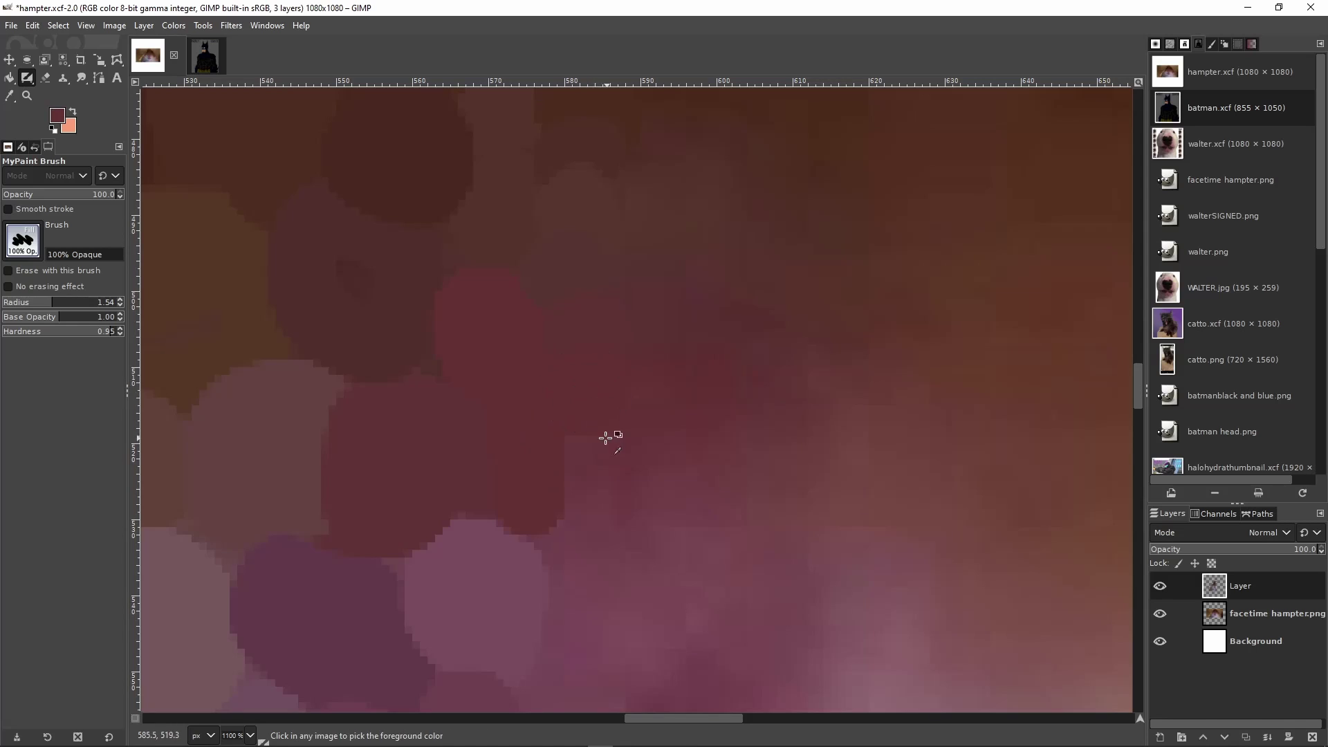
scroll(572, 504, "down", 3)
left_click(564, 421, "ctrl")
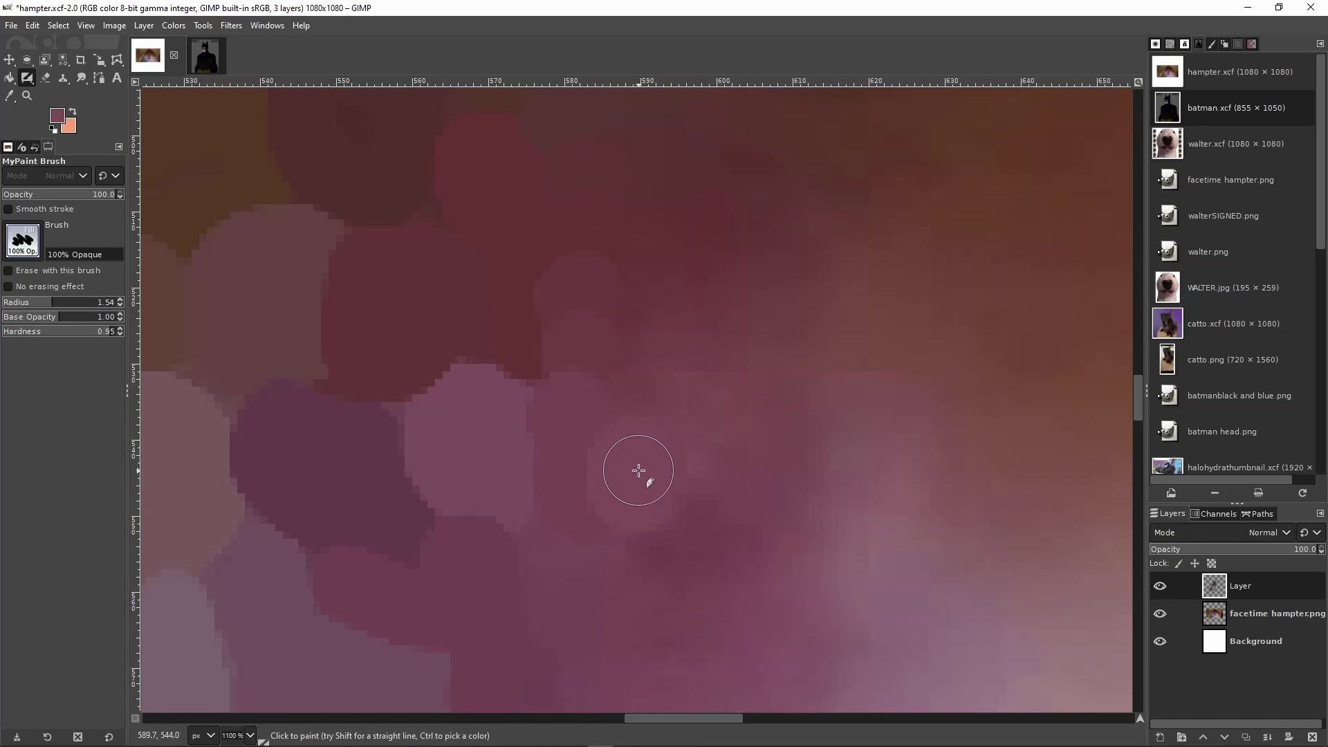
scroll(646, 471, "down", 3)
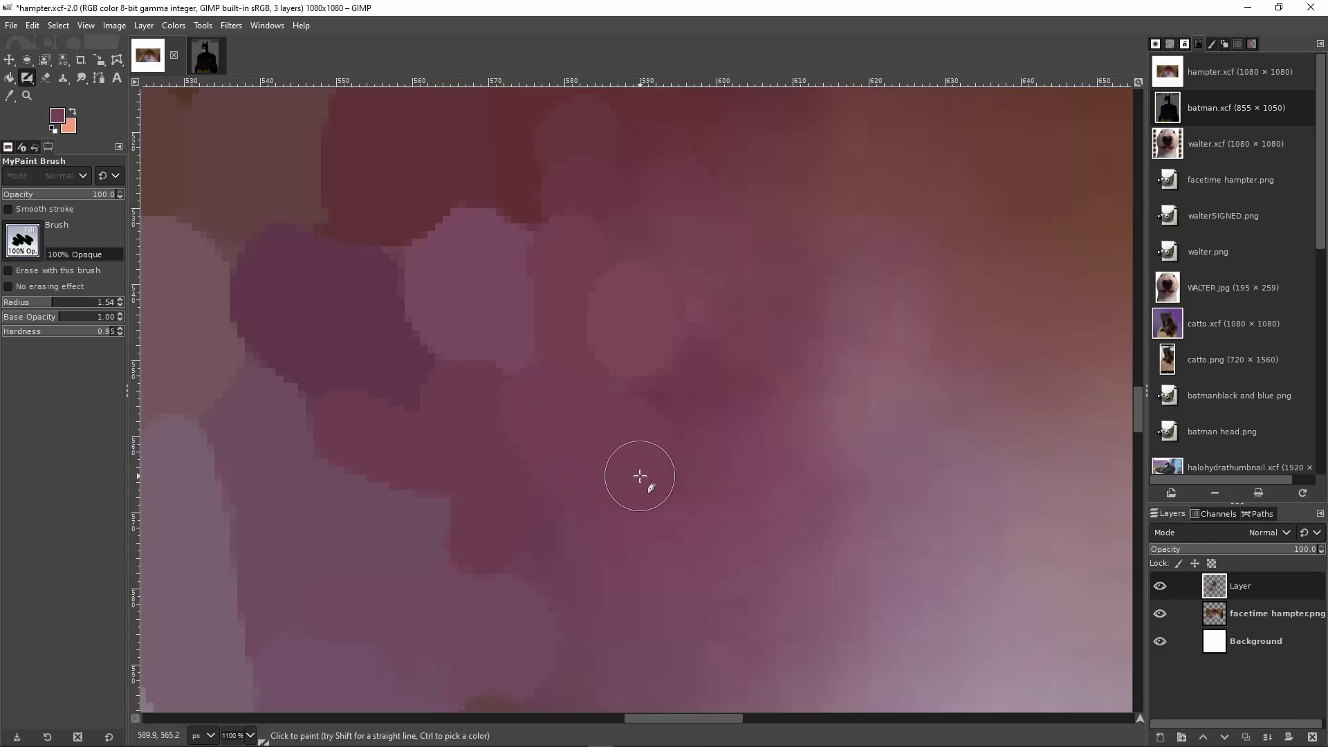
scroll(679, 469, "down", 5)
Paint a dark plum oval for the nostril in the middle of the nose
scroll(641, 438, "up", 6)
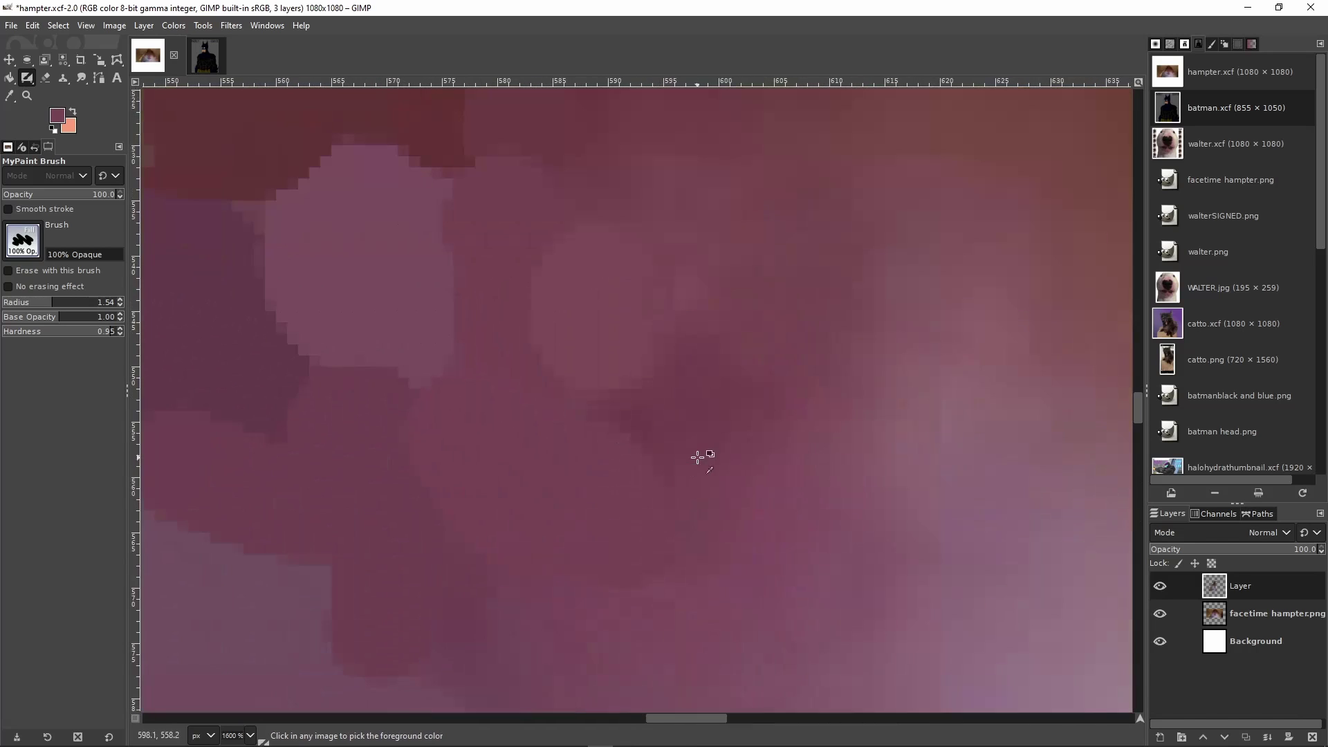
mouse_move(651, 426)
left_mouse_down()
mouse_move(671, 372)
mouse_move(712, 385)
mouse_move(646, 445)
left_mouse_up()
scroll(692, 443, "up", 3)
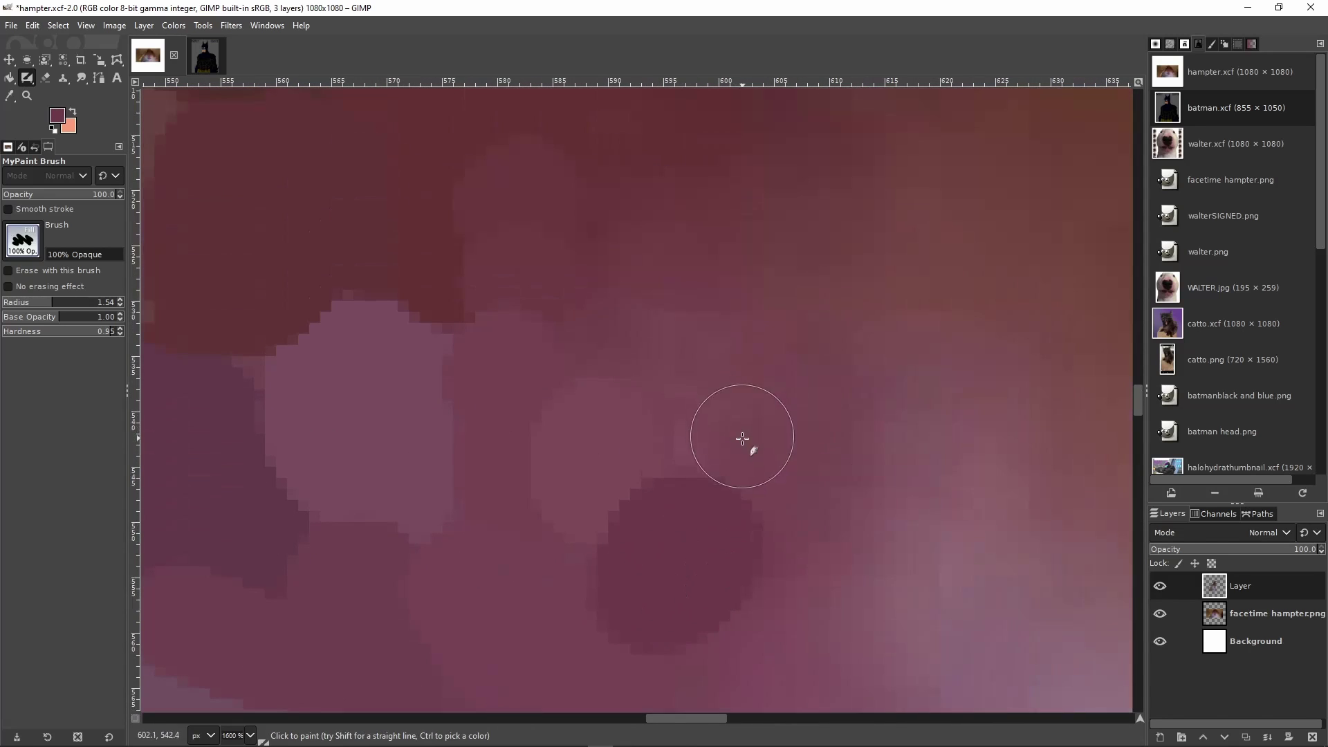
Add sampled maroon and mauve patches above the nostril across the upper nose, and save the image
scroll(744, 465, "down", 4)
scroll(720, 428, "up", 3)
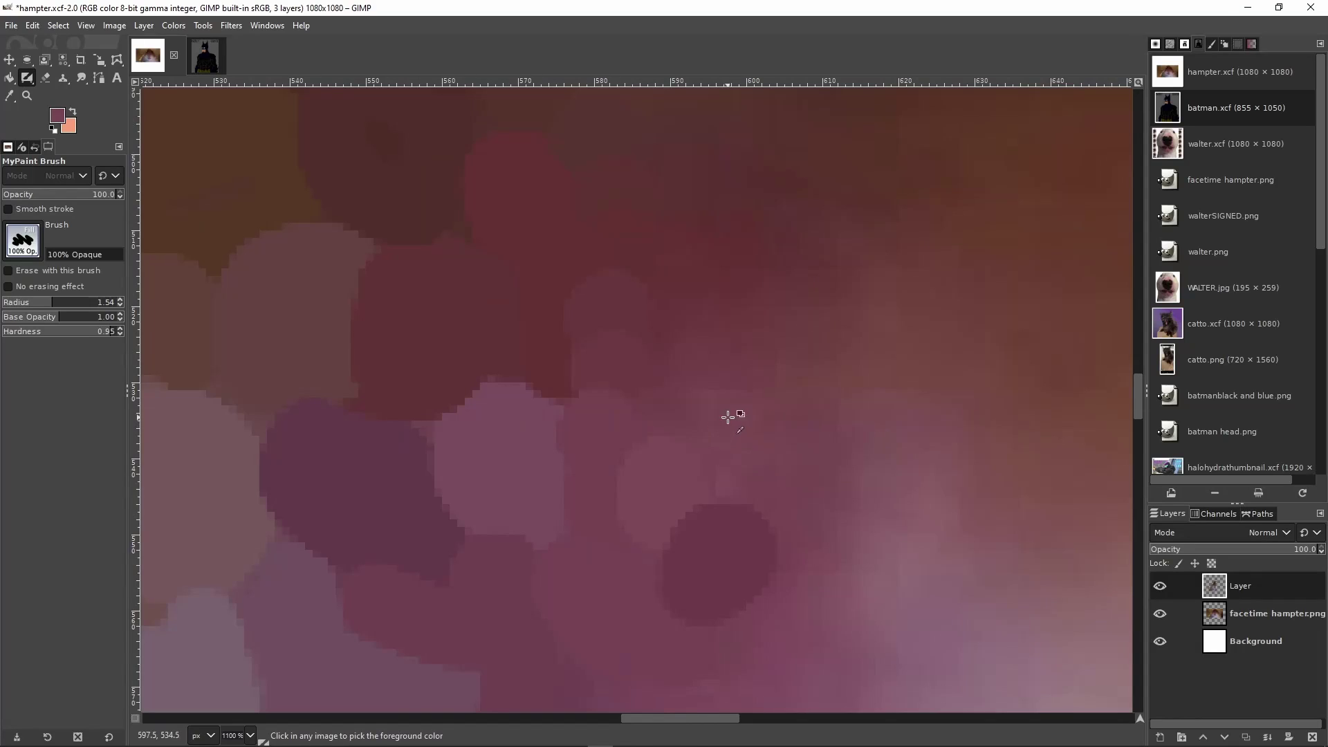
scroll(741, 430, "down", 4)
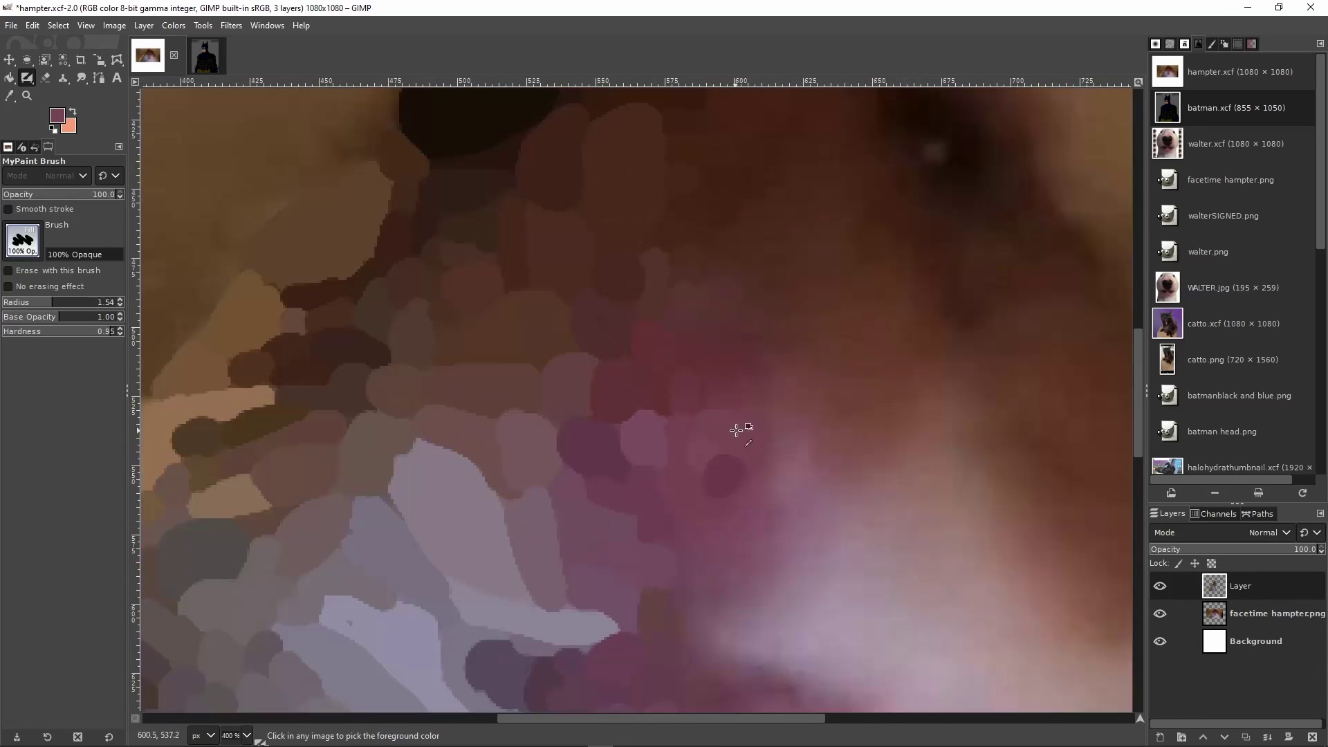
scroll(733, 401, "up", 5)
scroll(651, 396, "down", 1)
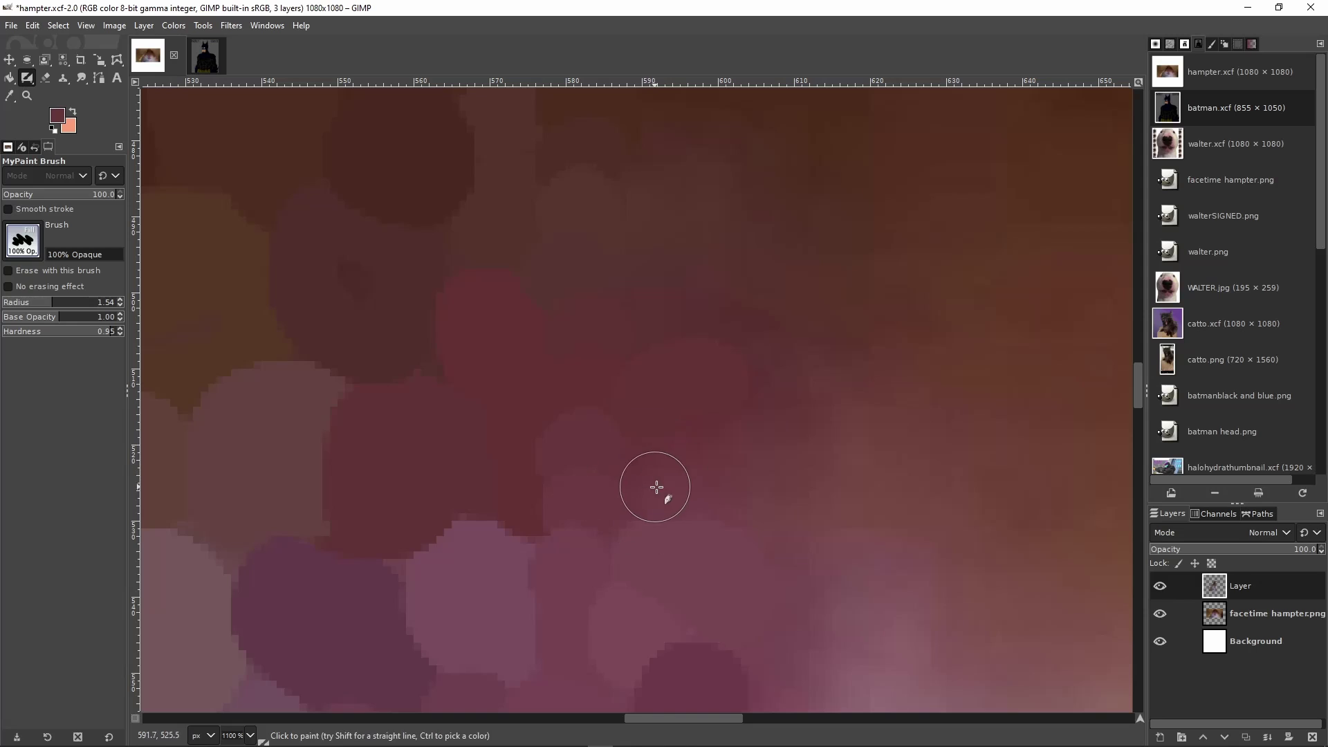
scroll(794, 500, "down", 5)
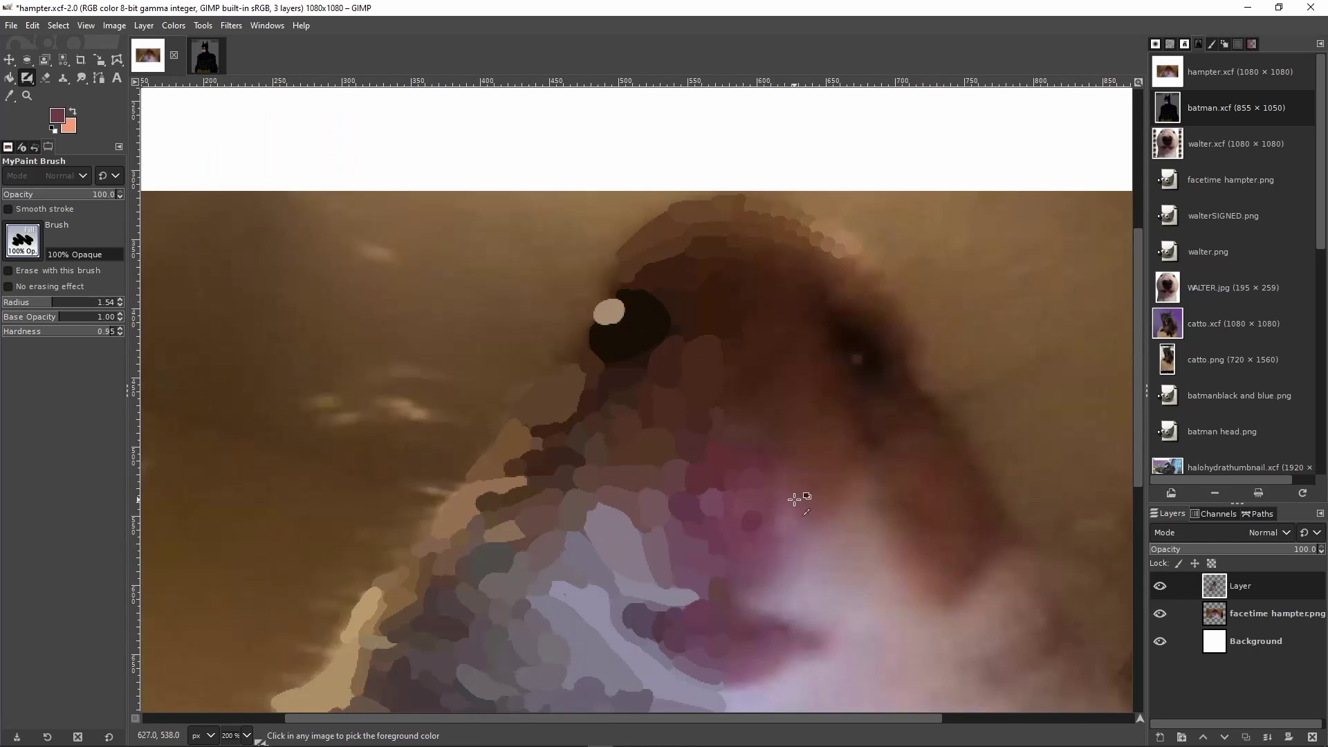
key("ctrl+s")
scroll(828, 518, "down", 3)
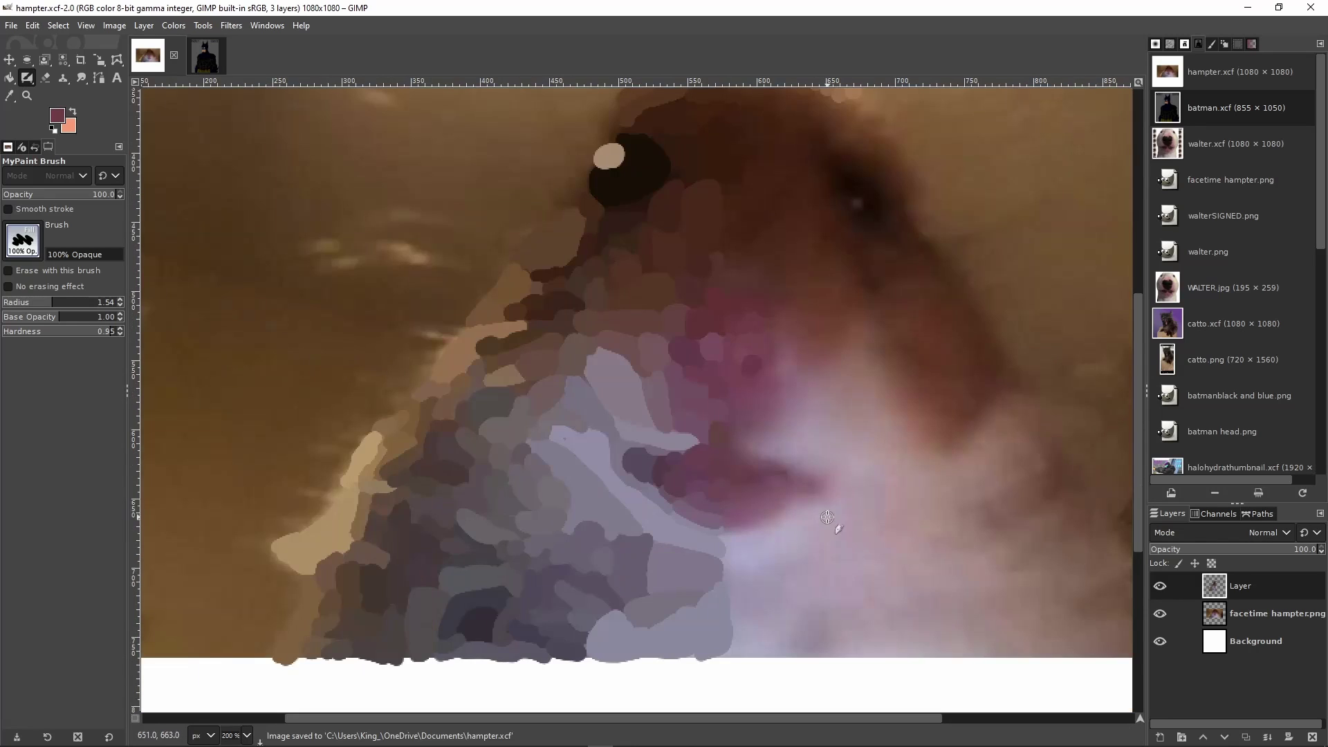
scroll(817, 459, "up", 4)
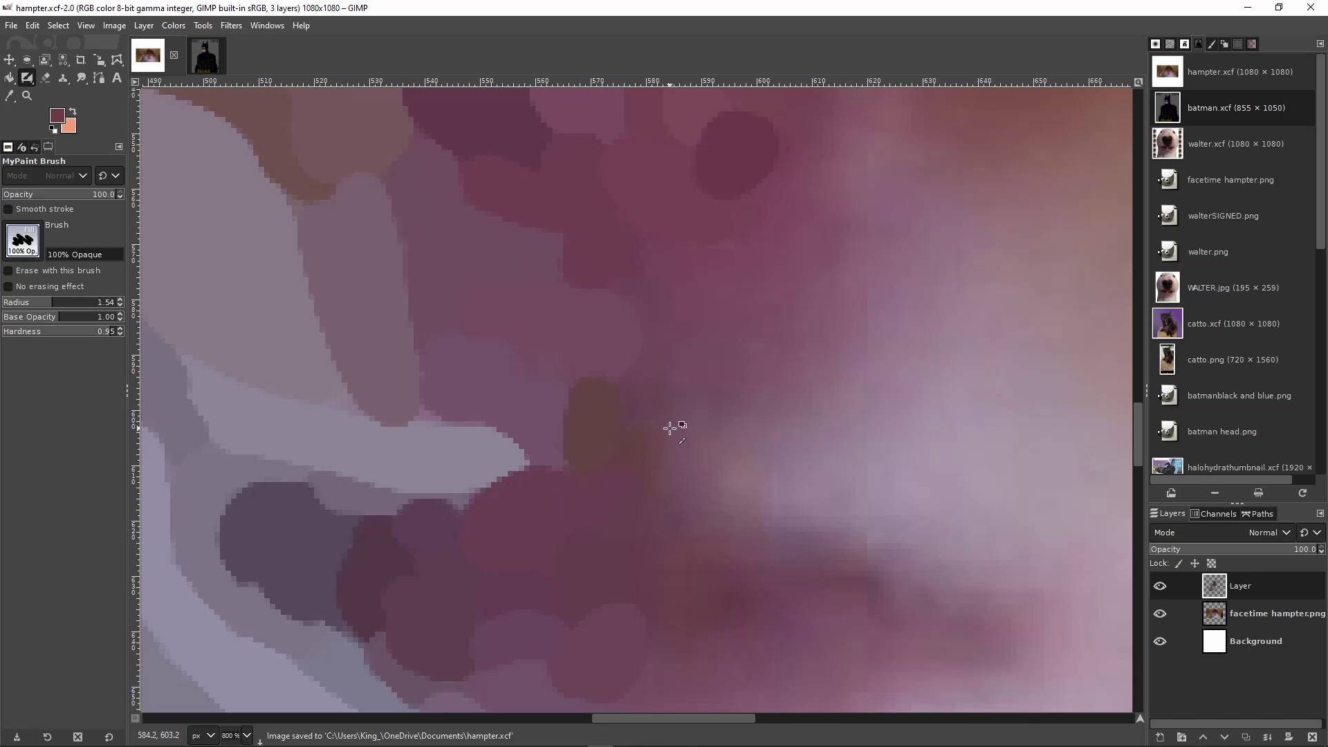
Sample maroon and mauve tones and fill the gaps under the nostril with small overlapping patches
scroll(670, 428, "down", 4)
scroll(682, 392, "up", 5)
scroll(706, 418, "down", 2)
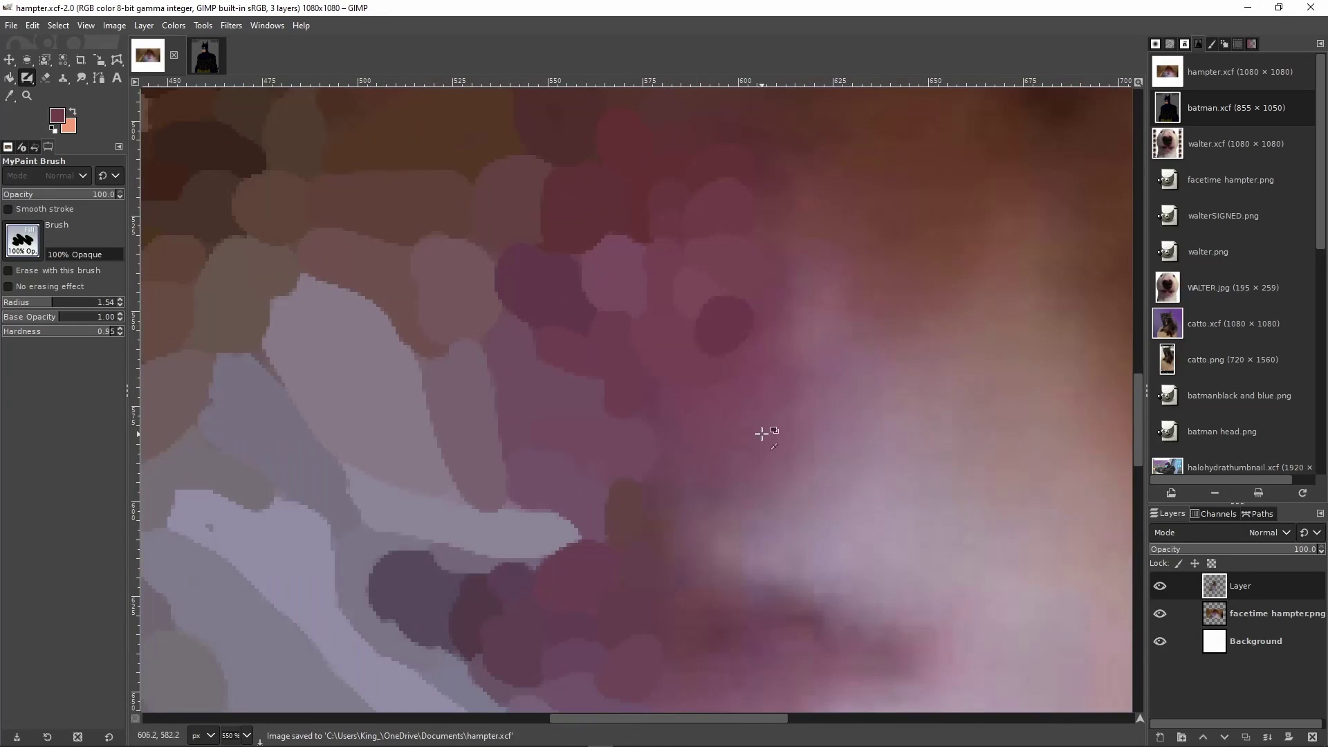
scroll(762, 434, "up", 2)
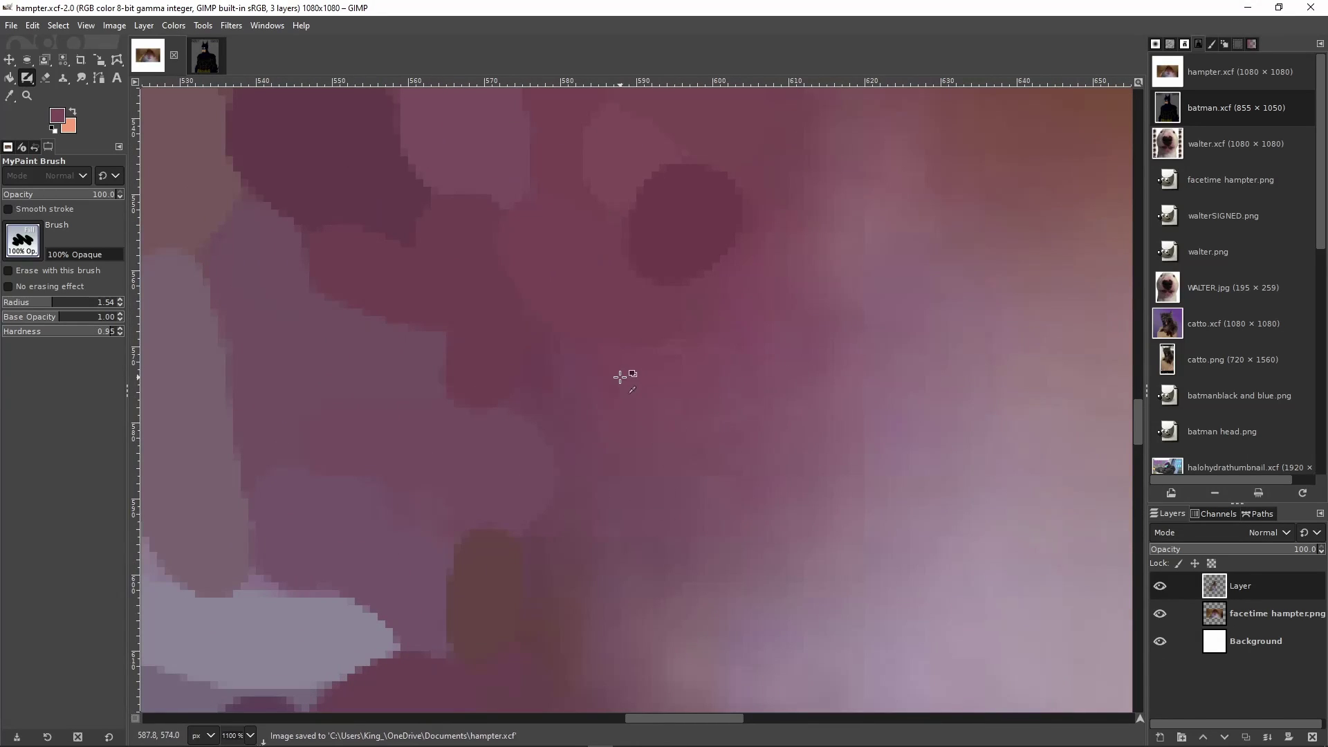
left_click_drag(584, 356, 610, 380)
left_click(549, 382, "ctrl")
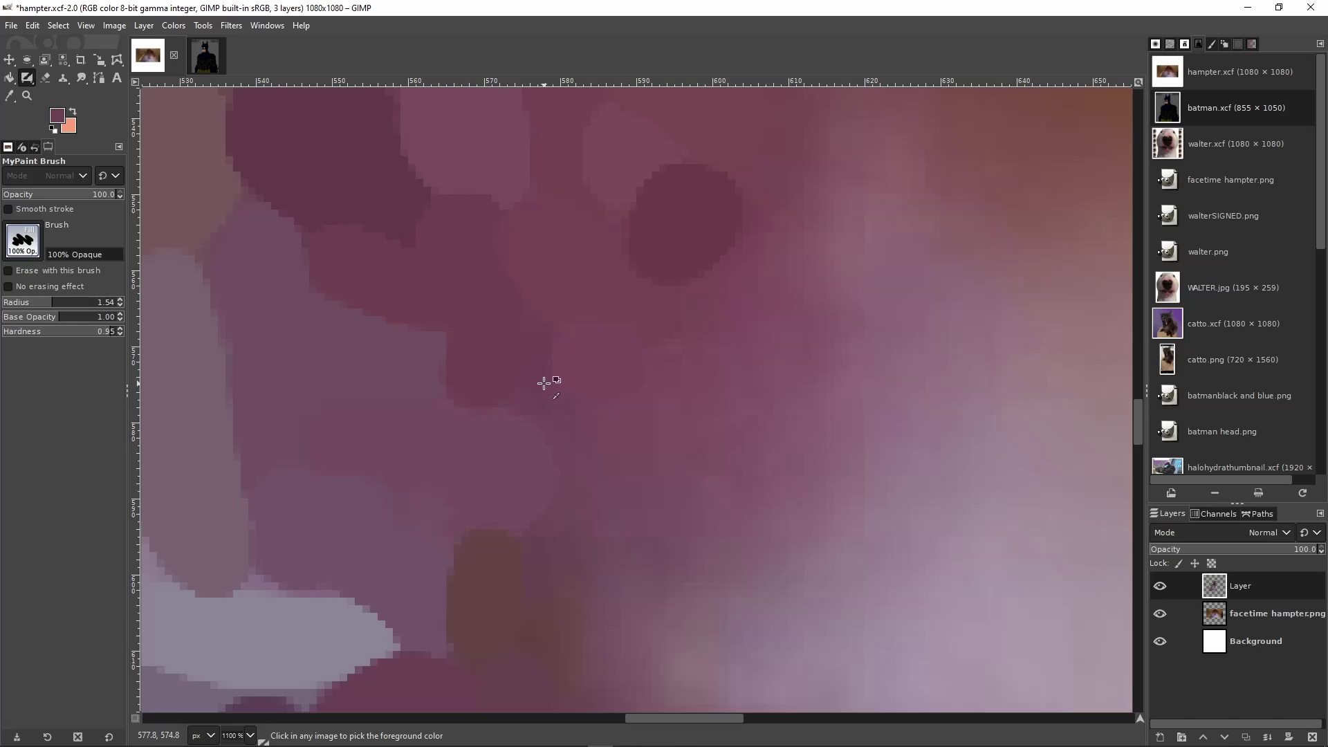
left_click(536, 353)
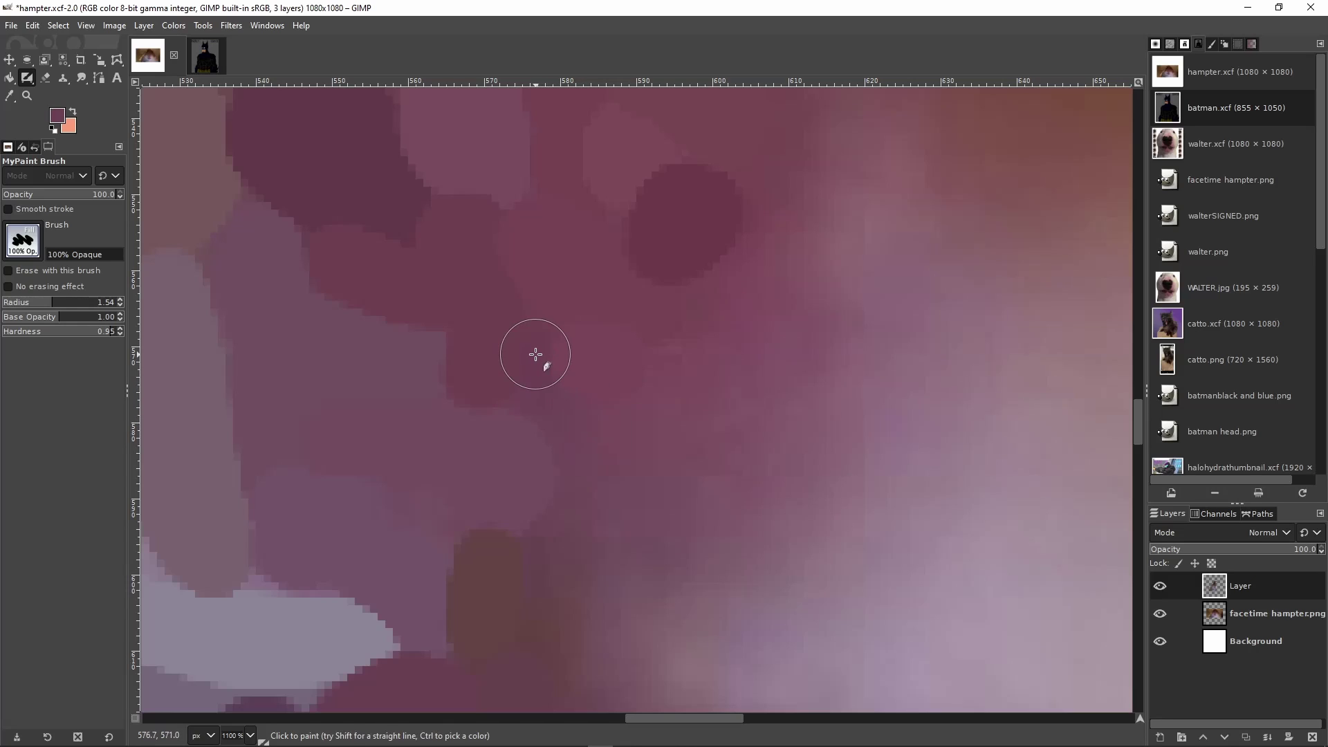
left_click(534, 357, "ctrl")
left_click(539, 353)
left_click(573, 423, "ctrl")
left_click(568, 416)
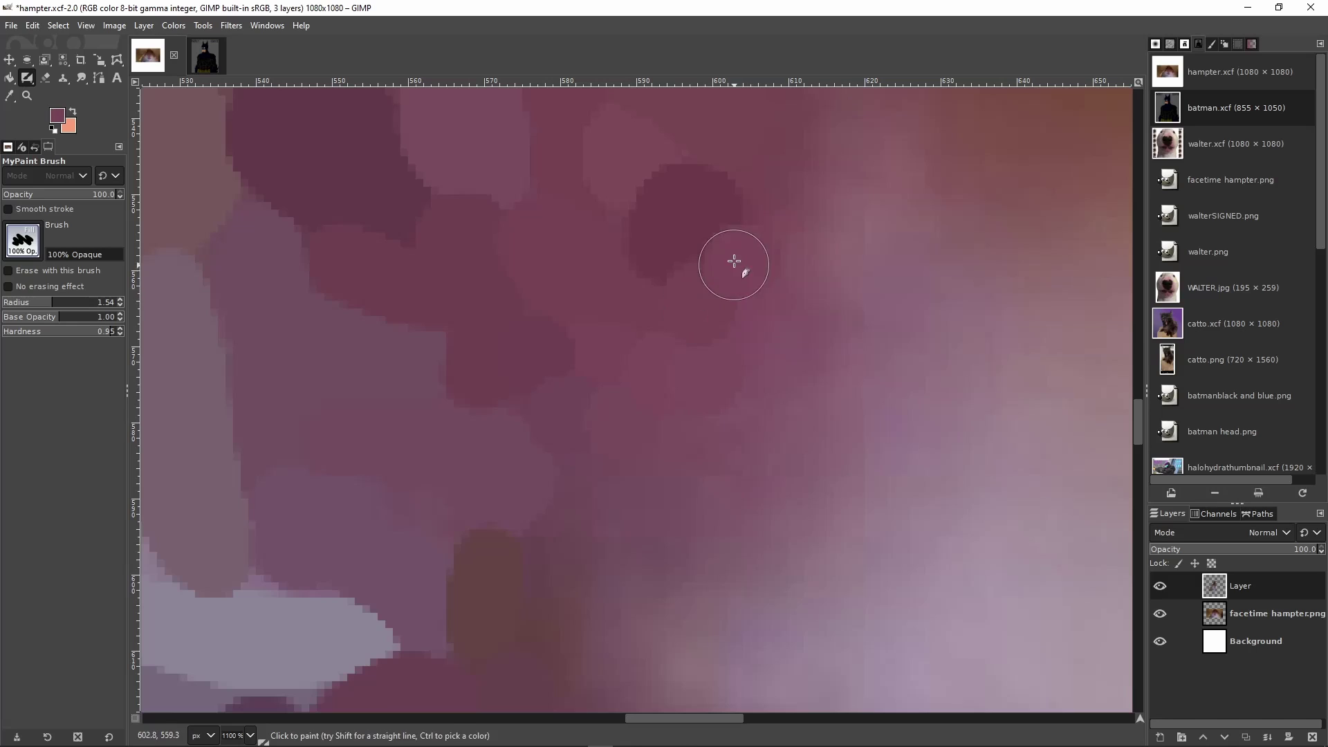
Paint dusty pink and mauve patches down the nose's outer edge beside the nostril, bordering the unpainted fur
scroll(781, 312, "up", 3)
mouse_move(788, 254)
left_mouse_down()
mouse_move(845, 290)
mouse_move(830, 379)
mouse_move(840, 465)
left_mouse_up()
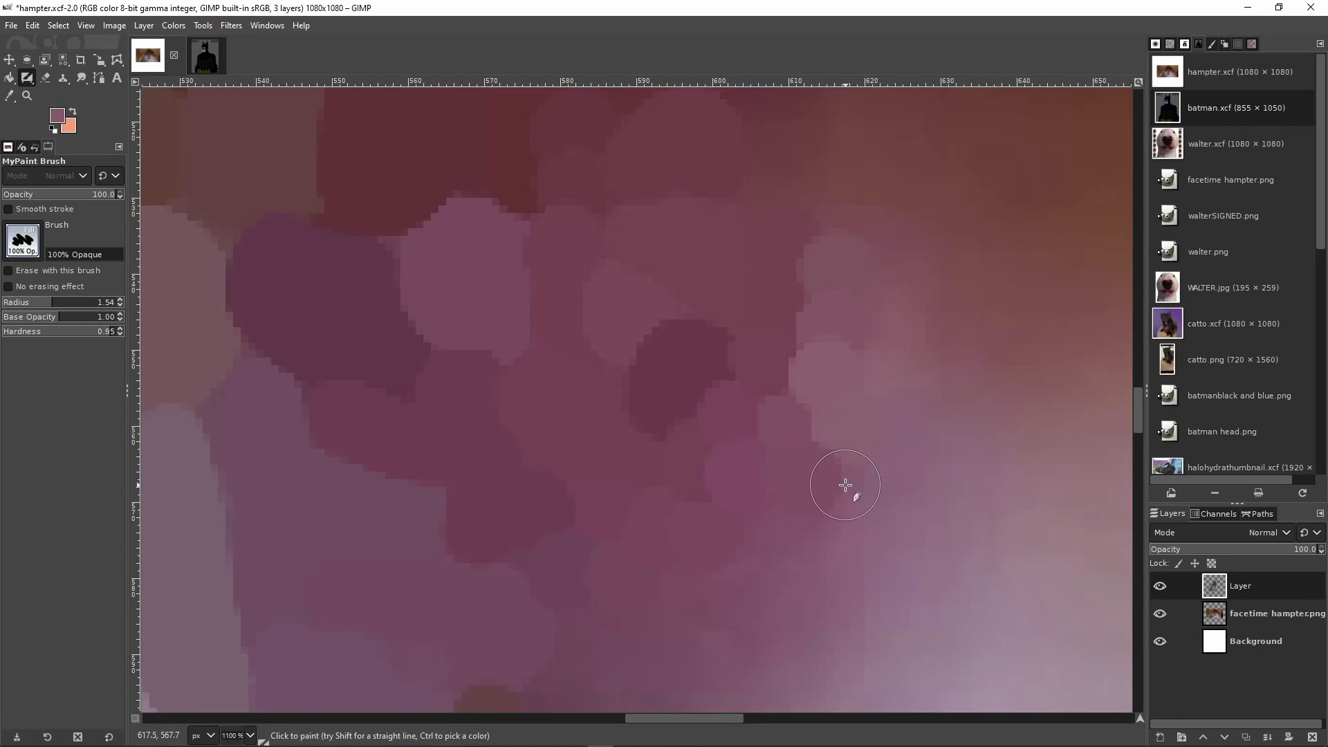
scroll(831, 457, "down", 3)
left_click(734, 452)
scroll(719, 450, "down", 3)
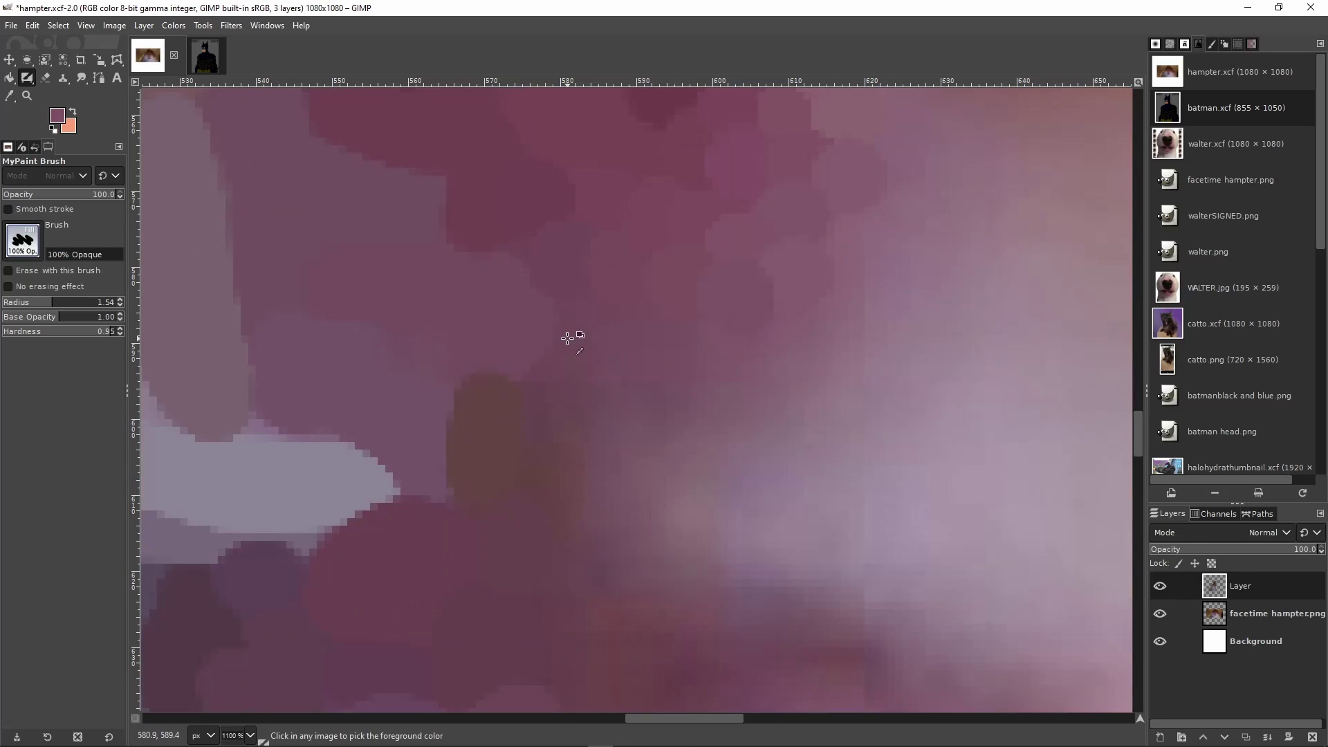
Paint a horizontal row of sampled mauve patches across the base of the nose, and save the image
left_click(572, 338, "ctrl")
left_click(624, 342)
left_click(756, 357, "ctrl")
left_click(742, 349)
left_click(789, 347, "ctrl")
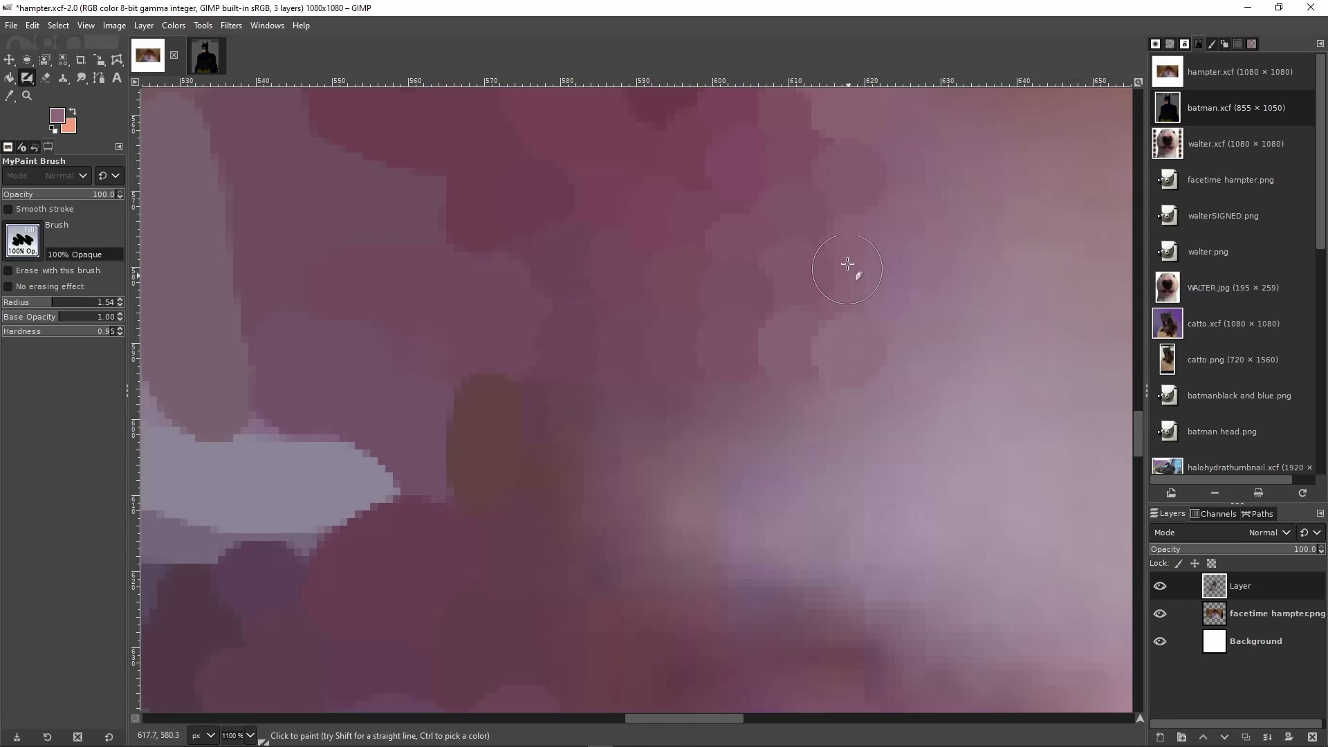
scroll(851, 270, "down", 5)
scroll(800, 376, "up", 8)
key("ctrl+s")
Add another row of patches beside the brown spot above the mouth, from muted plum to light mauve
left_click(657, 415)
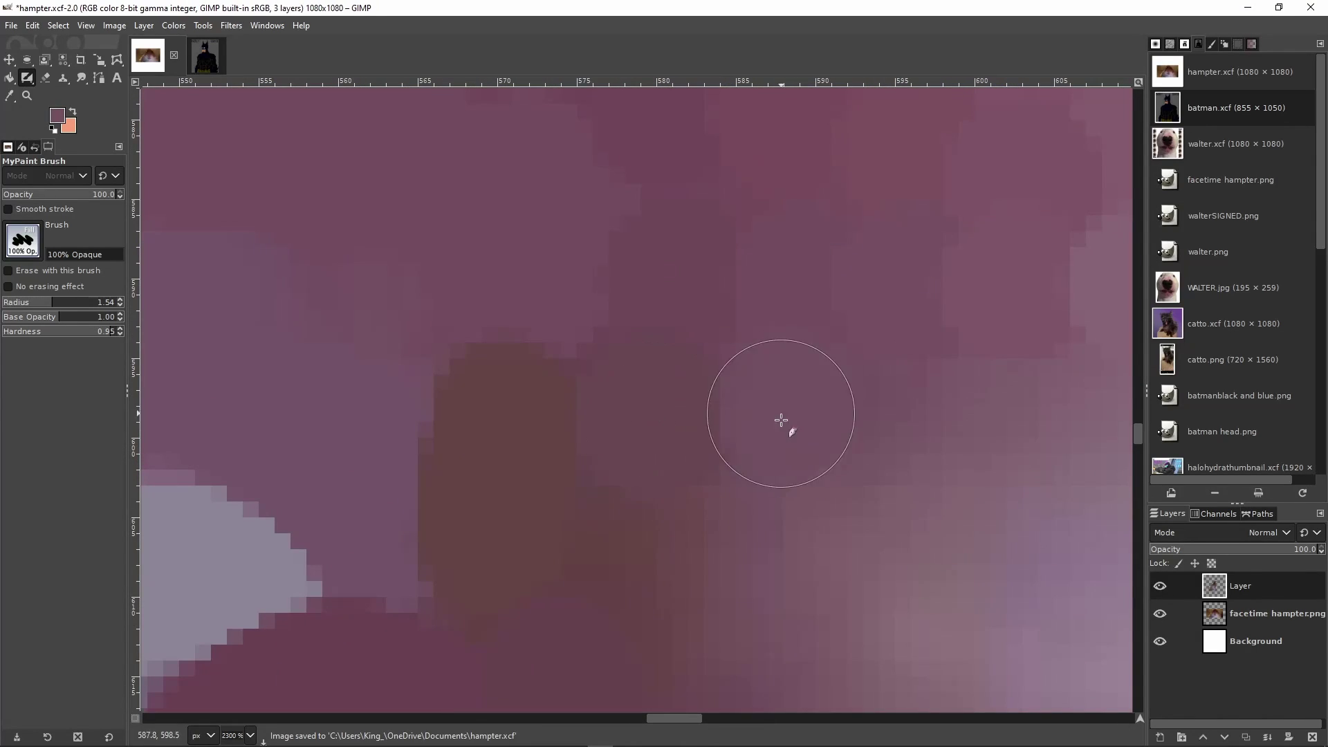
left_click(779, 420)
left_click(912, 416)
scroll(906, 422, "right", 3)
left_click(757, 412)
left_click(889, 424)
left_click(1007, 422)
scroll(1021, 439, "down", 2)
scroll(480, 305, "down", 2)
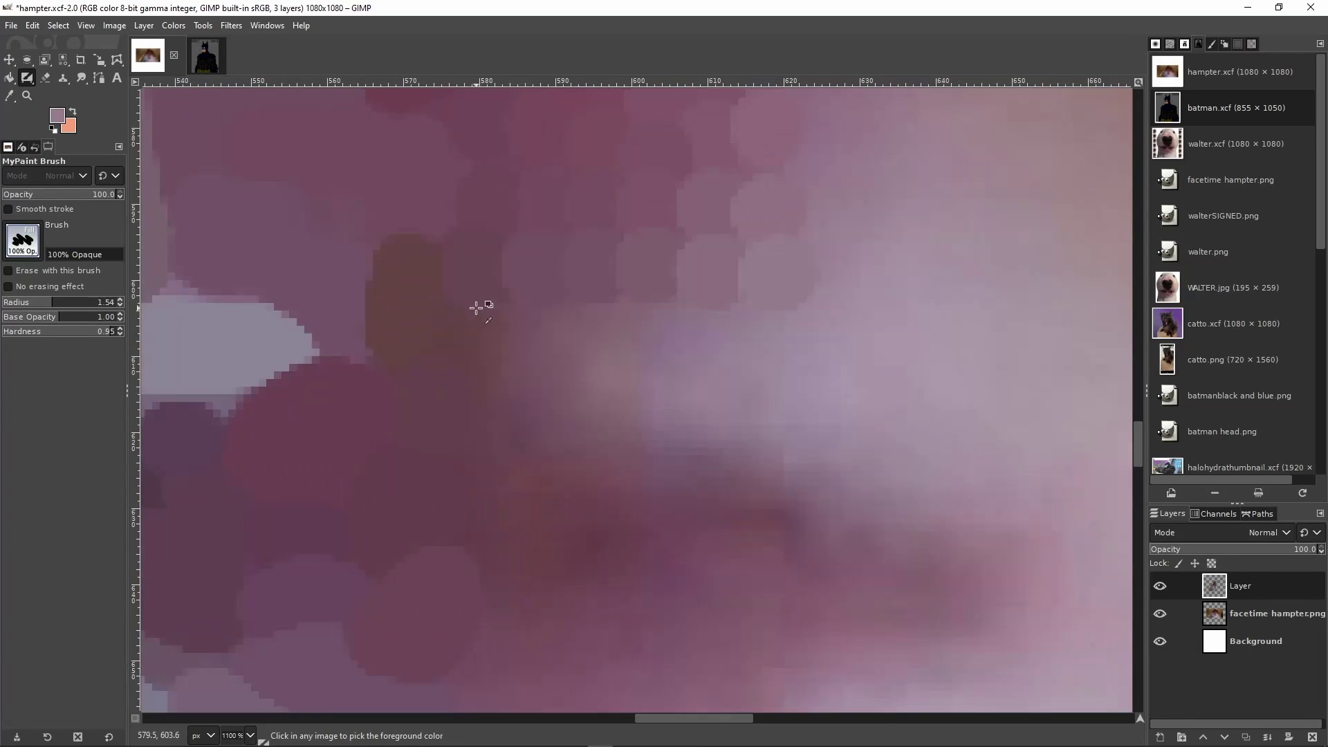
Extend the brown spot and paint a row of dusty mauve to lavender patches outward from it, and save the image
scroll(531, 344, "down", 4)
scroll(545, 361, "up", 4)
scroll(545, 361, "up", 4)
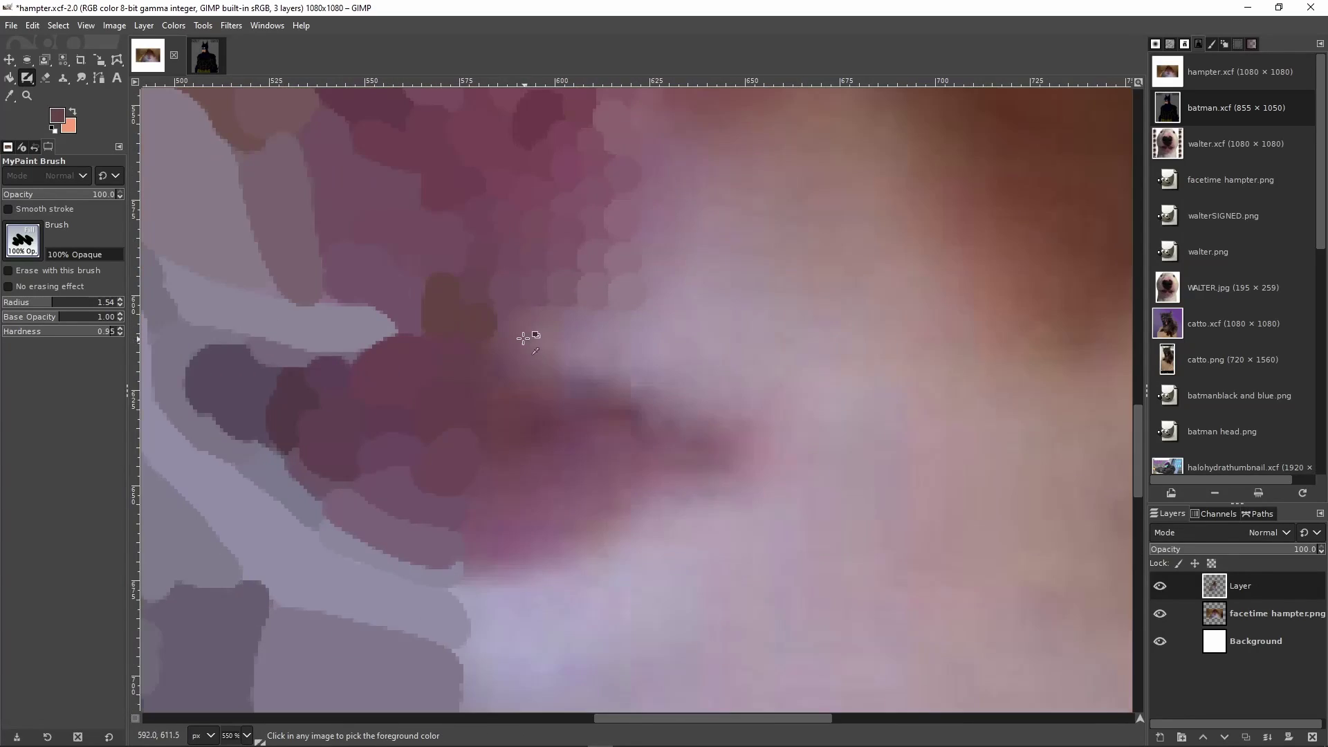
left_click(608, 308, "ctrl")
scroll(626, 313, "up", 2)
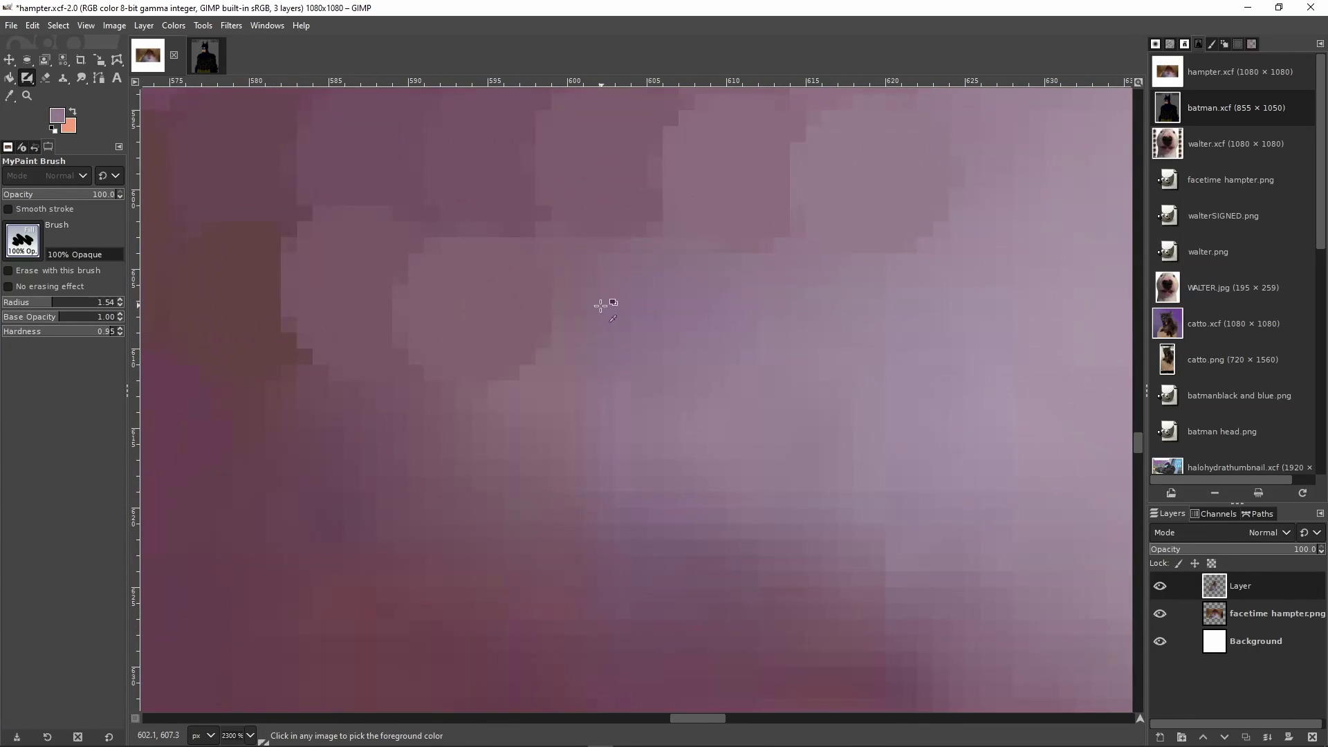
left_click(596, 301)
left_click(687, 320, "ctrl")
left_click(689, 320)
left_click(810, 318, "ctrl")
left_click(813, 319)
scroll(947, 356, "down", 5)
key("ctrl+s")
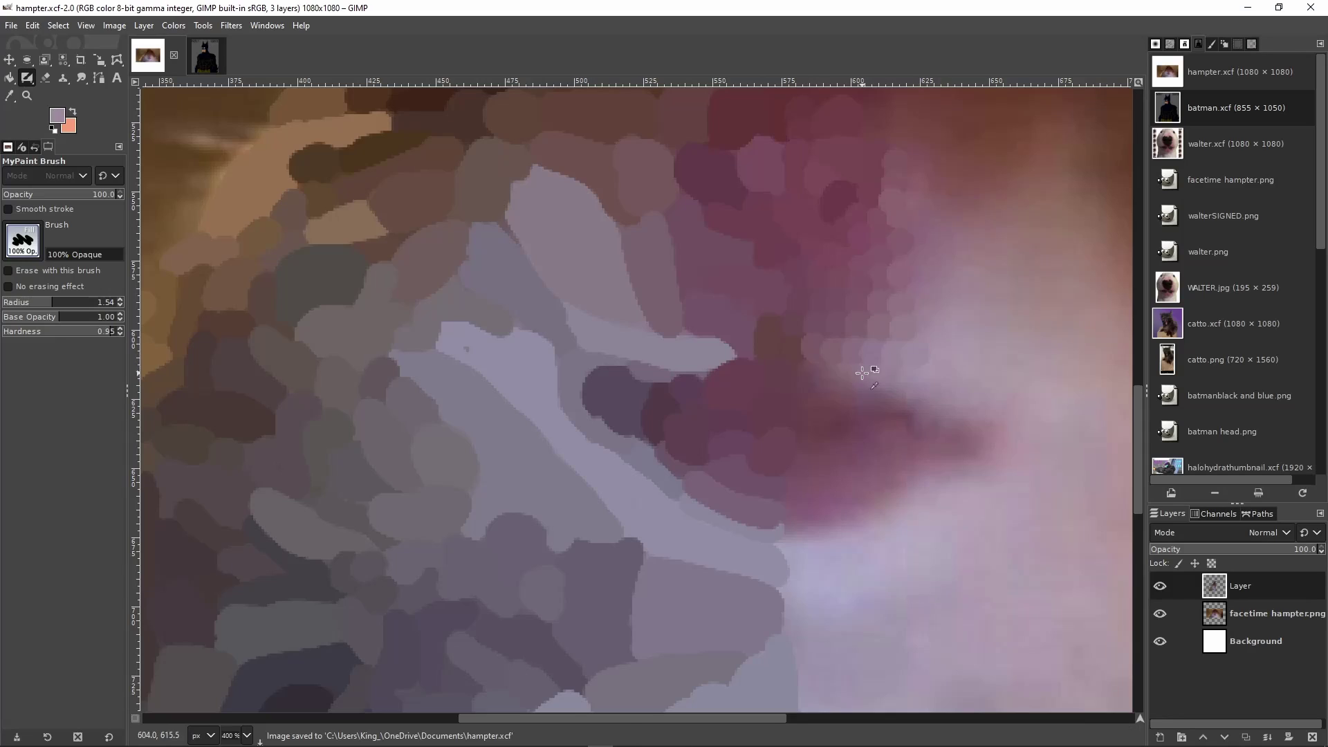
Paint a further row of mauve to pale lavender patches just above the upper lip, saving the image along the way
scroll(869, 370, "up", 4)
left_click(713, 425, "ctrl")
left_click(703, 391)
mouse_move(745, 376)
left_mouse_down()
mouse_move(964, 371)
mouse_move(953, 377)
left_mouse_up()
scroll(786, 394, "right", 2)
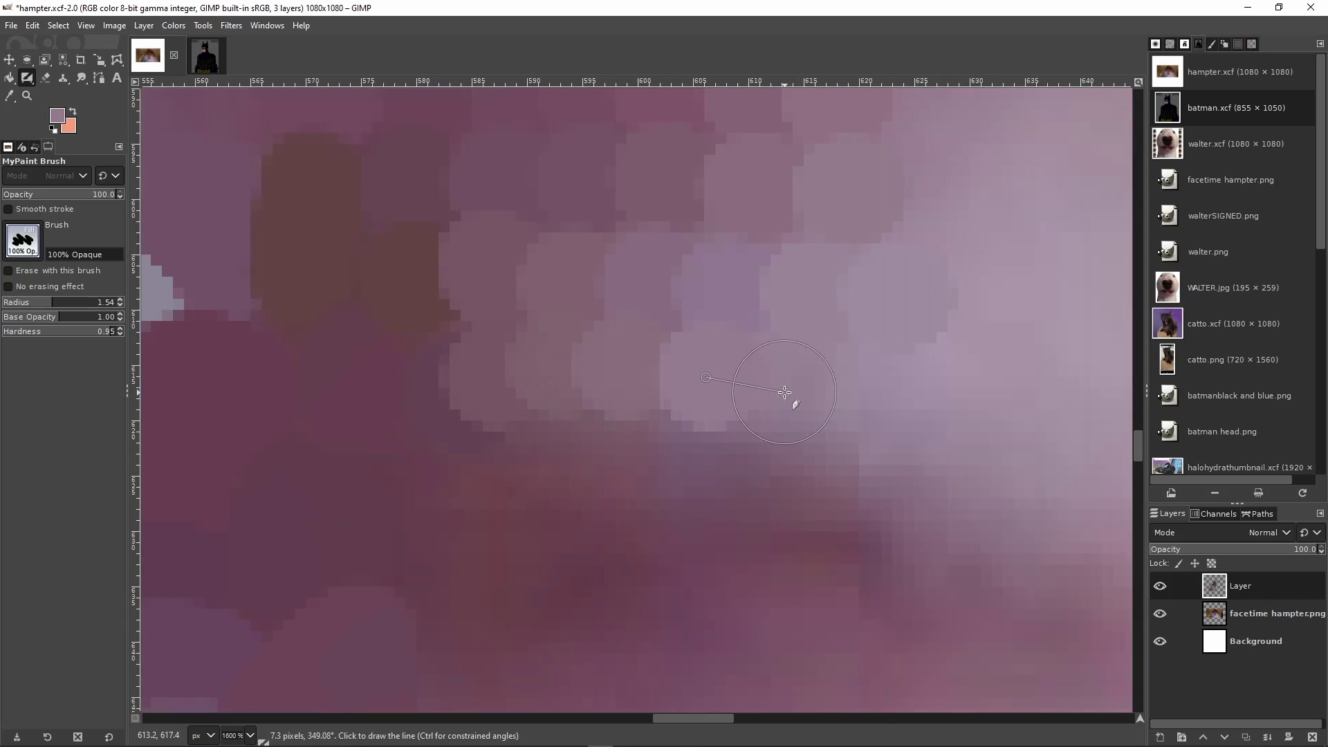
key("ctrl+s")
scroll(666, 385, "right", 2)
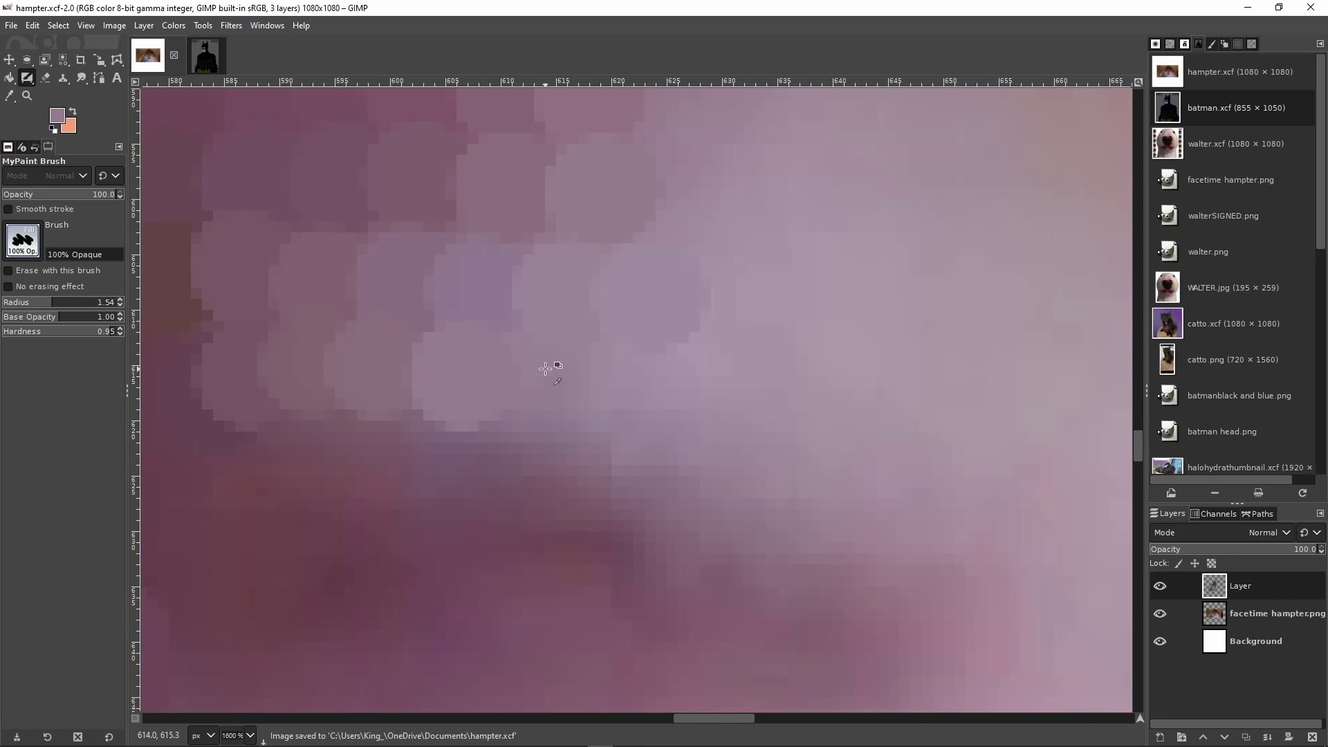
mouse_move(534, 381)
left_mouse_down()
mouse_move(642, 385)
mouse_move(624, 384)
left_mouse_up()
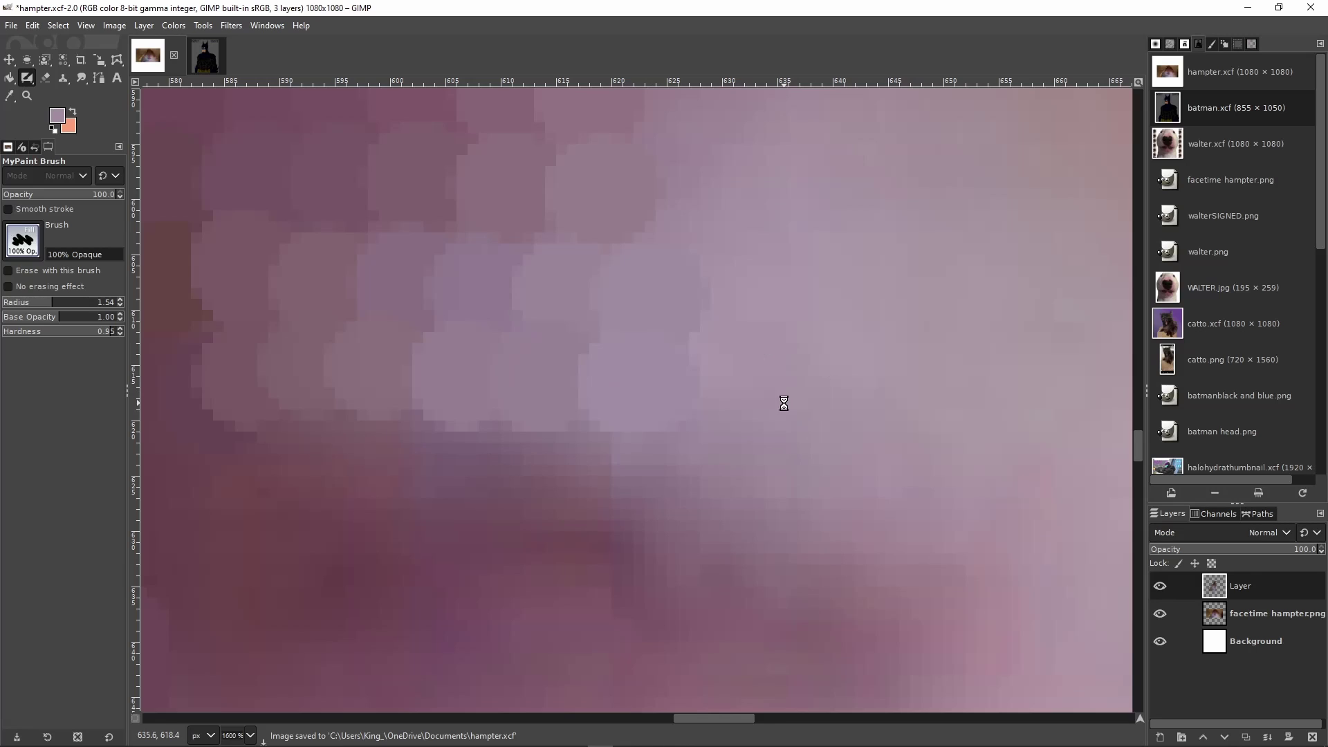
Paint a reddish-brown oval on the upper part of the mouth, below the start of the mauve rows
scroll(682, 423, "down", 4)
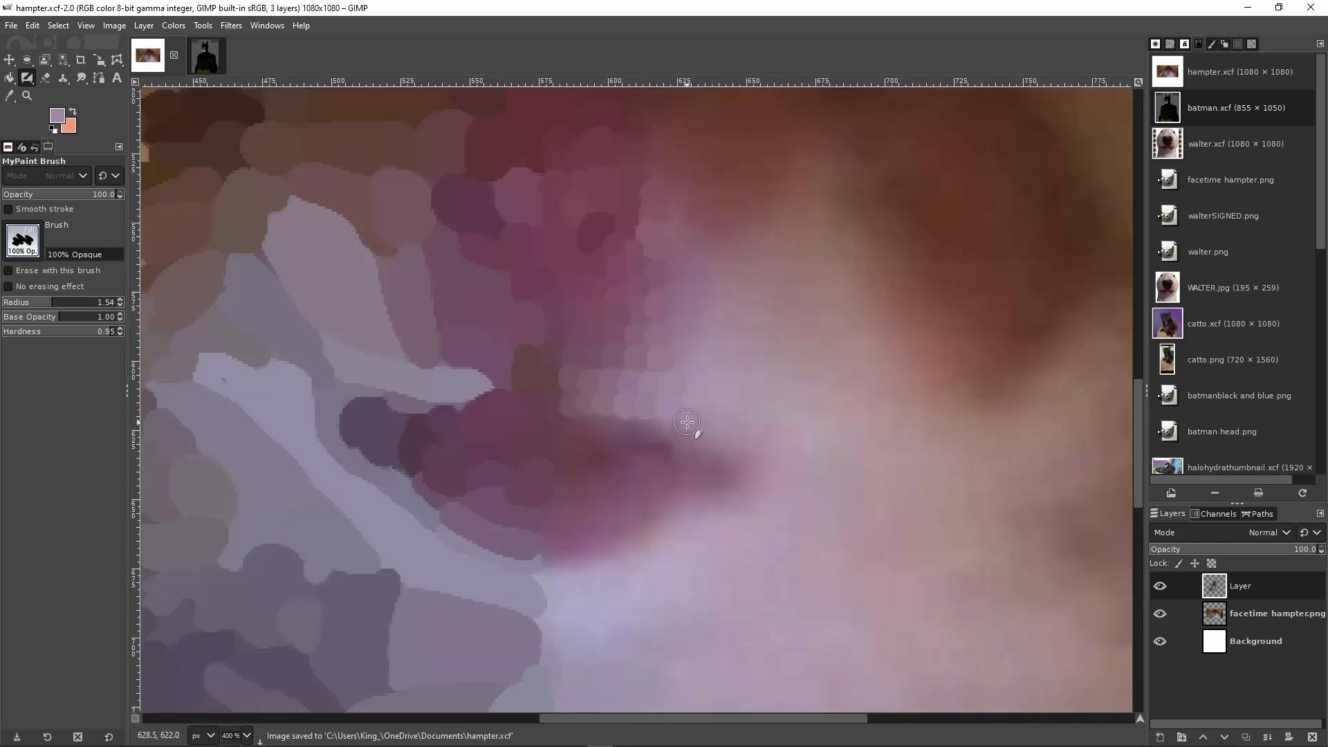
scroll(595, 439, "up", 4)
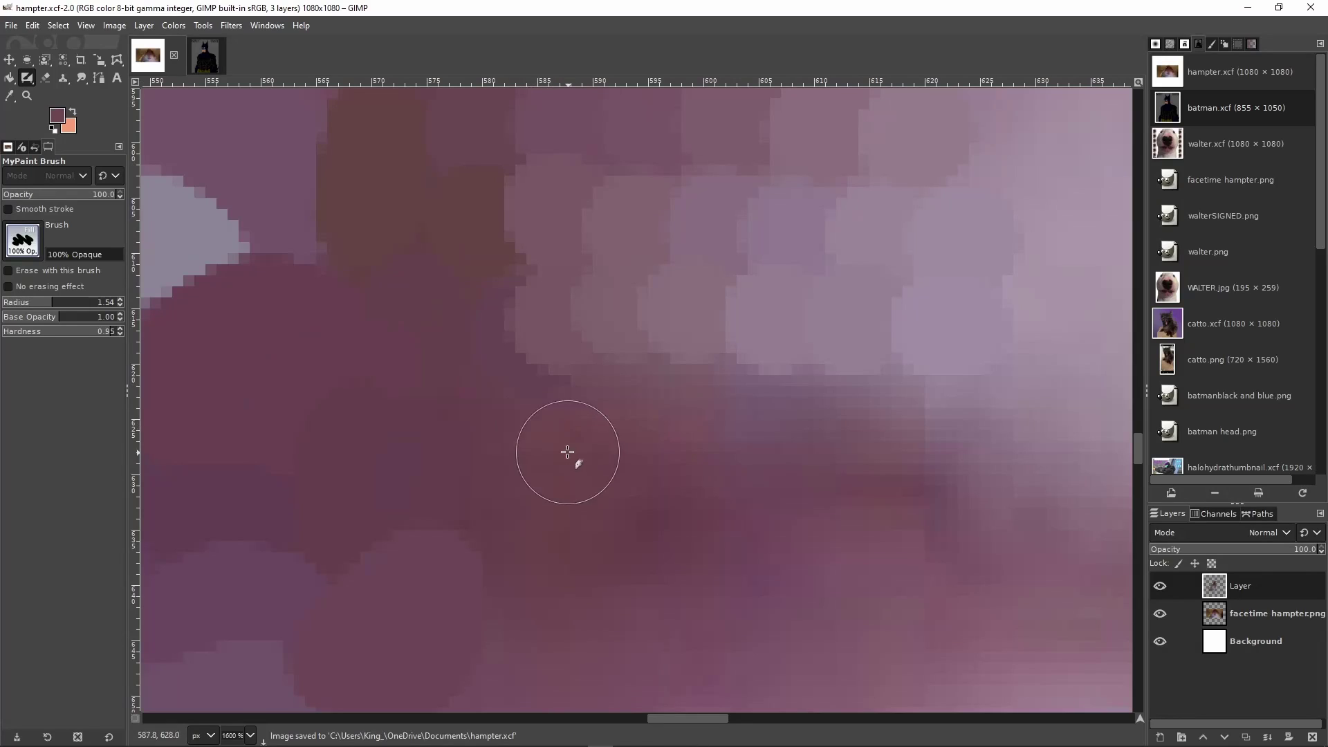
left_click_drag(567, 452, 545, 527)
left_click(668, 401)
left_click(776, 408)
left_click(874, 408)
key("ctrl+z")
key("ctrl+z")
key("ctrl+z")
Paint a row of sampled greyish mauve patches along the upper lip, from the reddish-brown oval outward
left_click(657, 408)
left_click(710, 399, "ctrl")
left_click(711, 399)
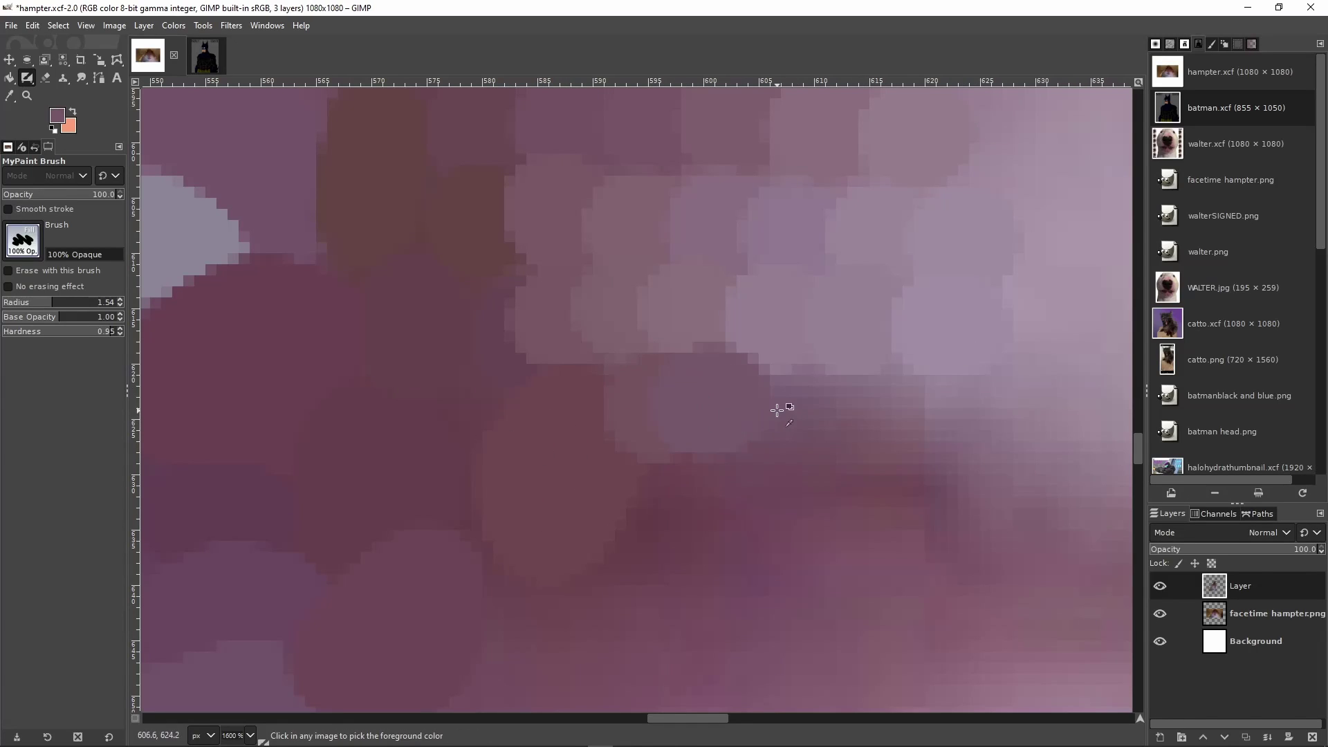
left_click(777, 410, "ctrl")
left_click(774, 410)
left_click(836, 410)
left_click(896, 418)
left_click(970, 410)
Paint dark maroon patches beside the reddish-brown oval and continue with sampled plum tones along the mouth opening
left_click_drag(668, 513, 604, 311)
left_click(574, 352)
left_click(610, 295)
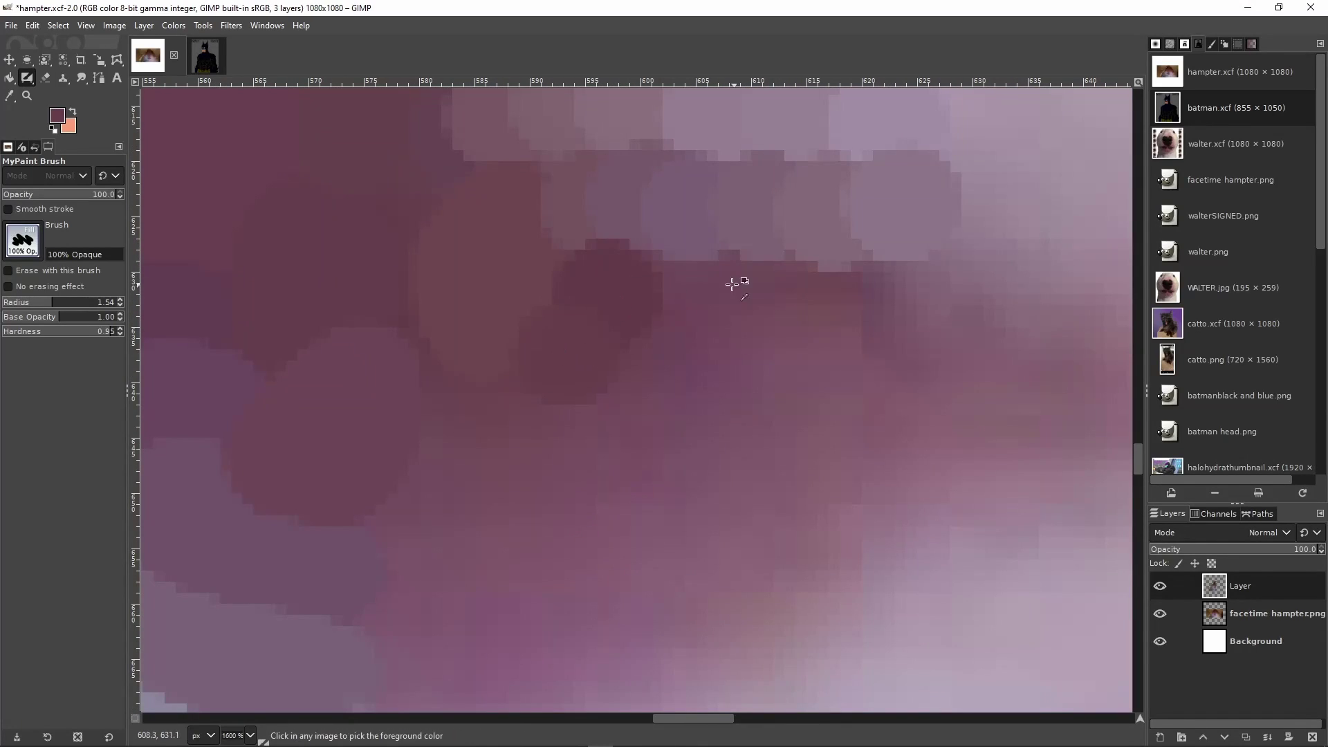
left_click(732, 284, "ctrl")
left_click(706, 284)
left_click(824, 288)
Add sampled plum and mauve patches across the middle of the mouth toward its unpainted corner, and save the image
left_click(674, 374)
left_click(782, 367, "ctrl")
left_click(785, 362)
left_click(898, 308)
scroll(913, 311, "down", 10)
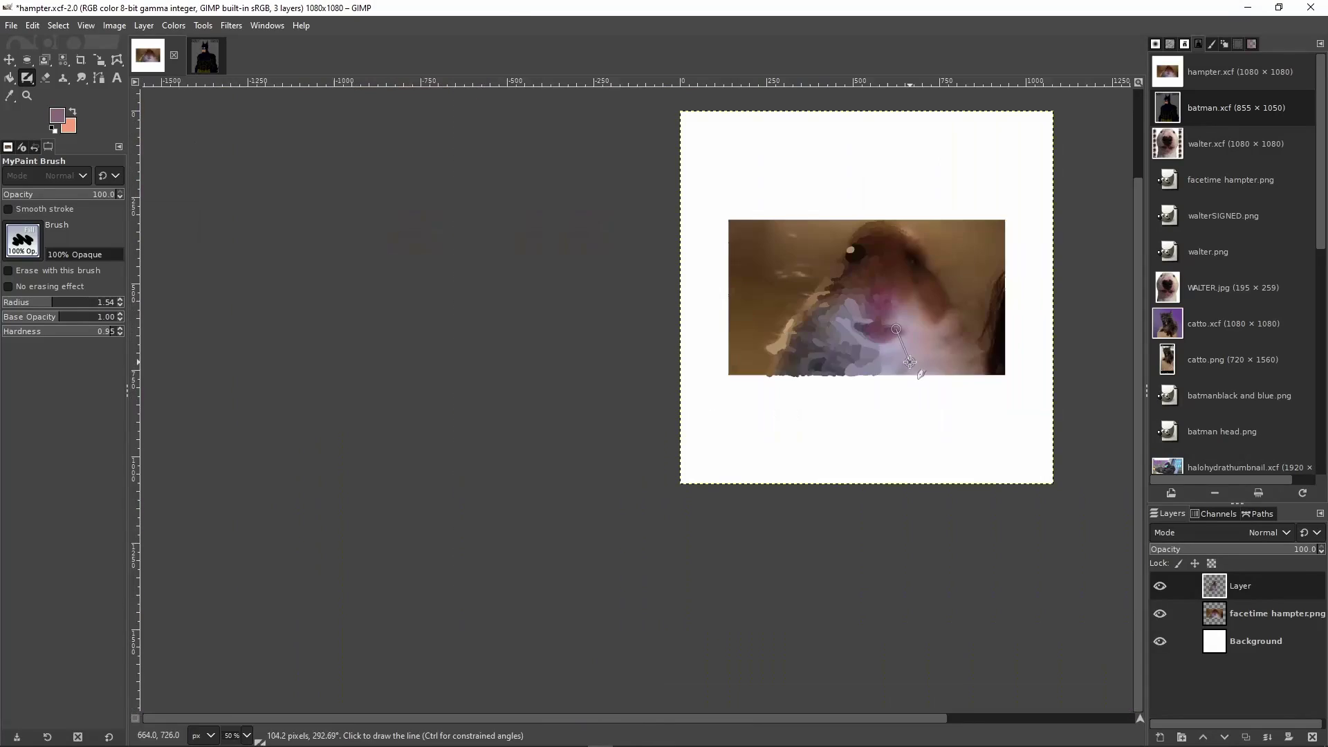
mouse_move(910, 362)
left_mouse_down()
mouse_move(690, 411)
mouse_move(647, 309)
left_mouse_up()
key("ctrl+s")
Cover the lower lip beside the painted half with sampled reddish-mauve patches and a magenta-purple patch along its bottom edge
scroll(671, 296, "up", 8)
left_click(519, 462, "ctrl")
left_click(519, 463)
left_click(546, 468, "ctrl")
left_click(550, 466)
scroll(526, 443, "down", 1)
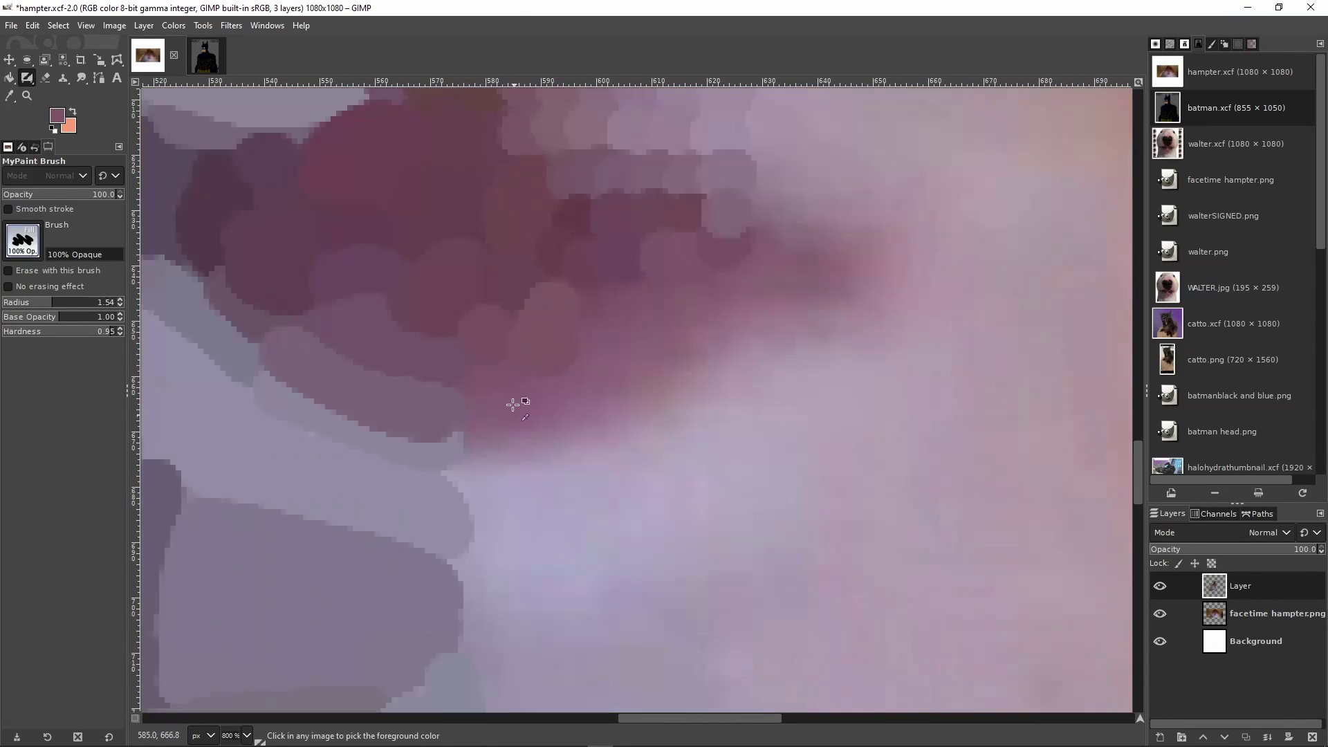
scroll(512, 405, "up", 2)
left_click_drag(619, 388, 470, 443)
Continue the lower lip with overlapping dusty rose and brownish-mauve patches toward the unpainted corner of the mouth
left_click(685, 302)
left_click_drag(763, 201, 727, 315)
left_click(684, 302)
left_click(822, 305)
left_click_drag(893, 284, 657, 291)
left_click(748, 201)
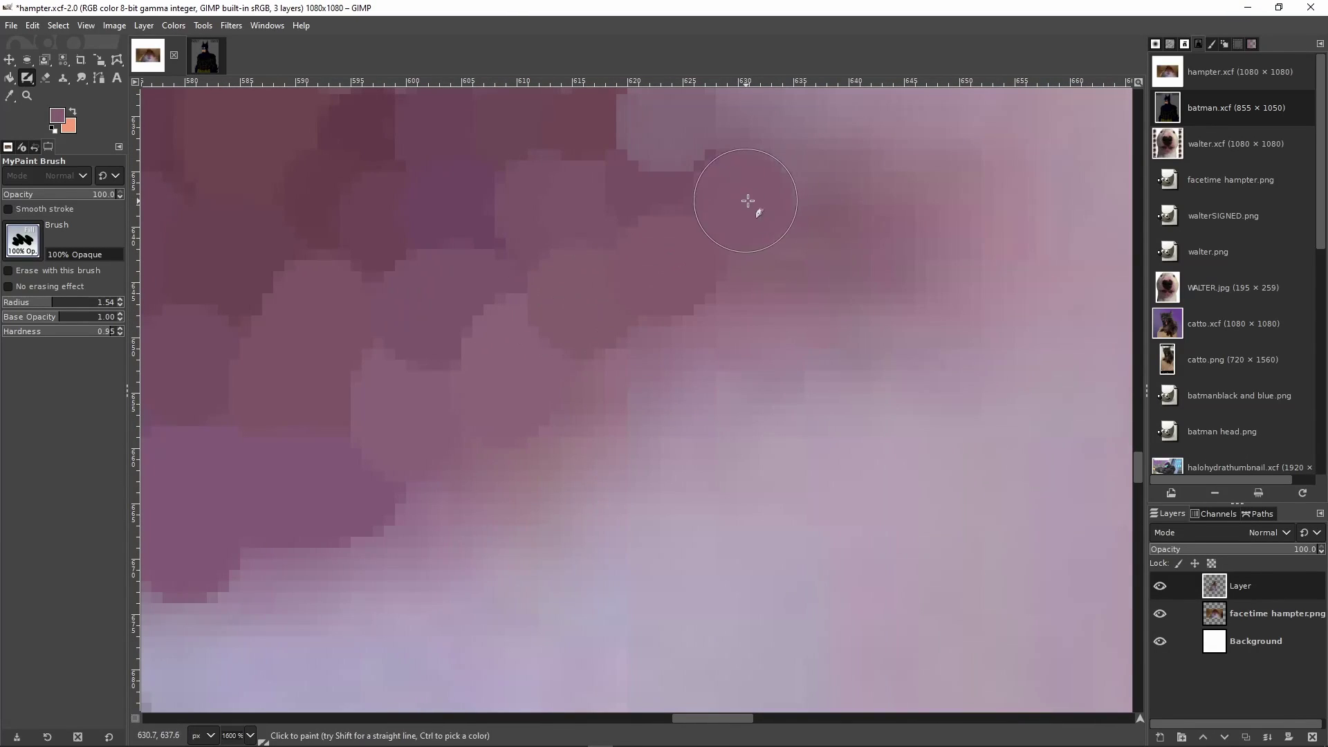
Paint muted brown and rose patches near the outer mouth corner, undo the last dab, and save the image
left_click(769, 260)
left_click(876, 265, "ctrl")
left_click(878, 265)
left_click(920, 212)
key("ctrl+z")
scroll(911, 214, "down", 5)
key("ctrl+s")
scroll(904, 208, "up", 3)
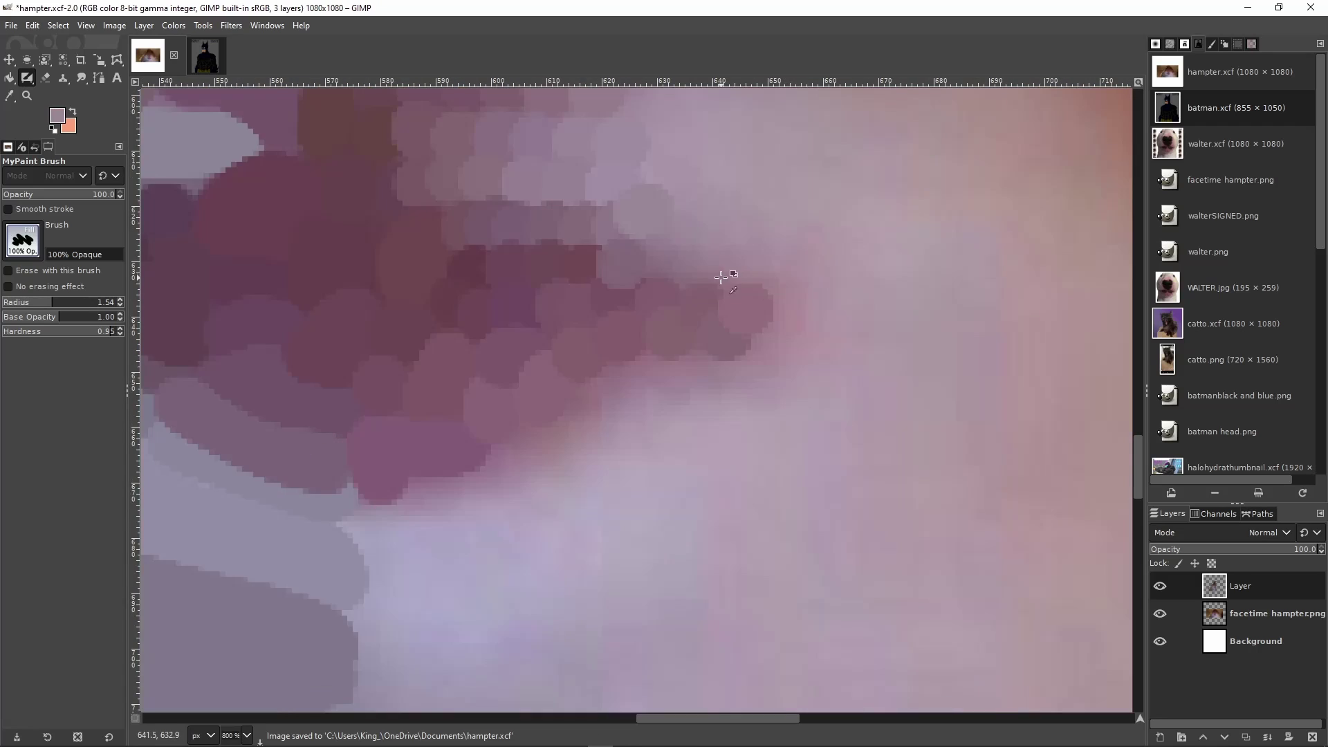
Surround the outer corner of the mouth with light mauve and pink patches
scroll(662, 238, "up", 2)
left_click(754, 315)
left_click(824, 335)
left_click(813, 262)
left_click(903, 290)
scroll(913, 311, "down", 1)
left_click(879, 304)
left_click(720, 354)
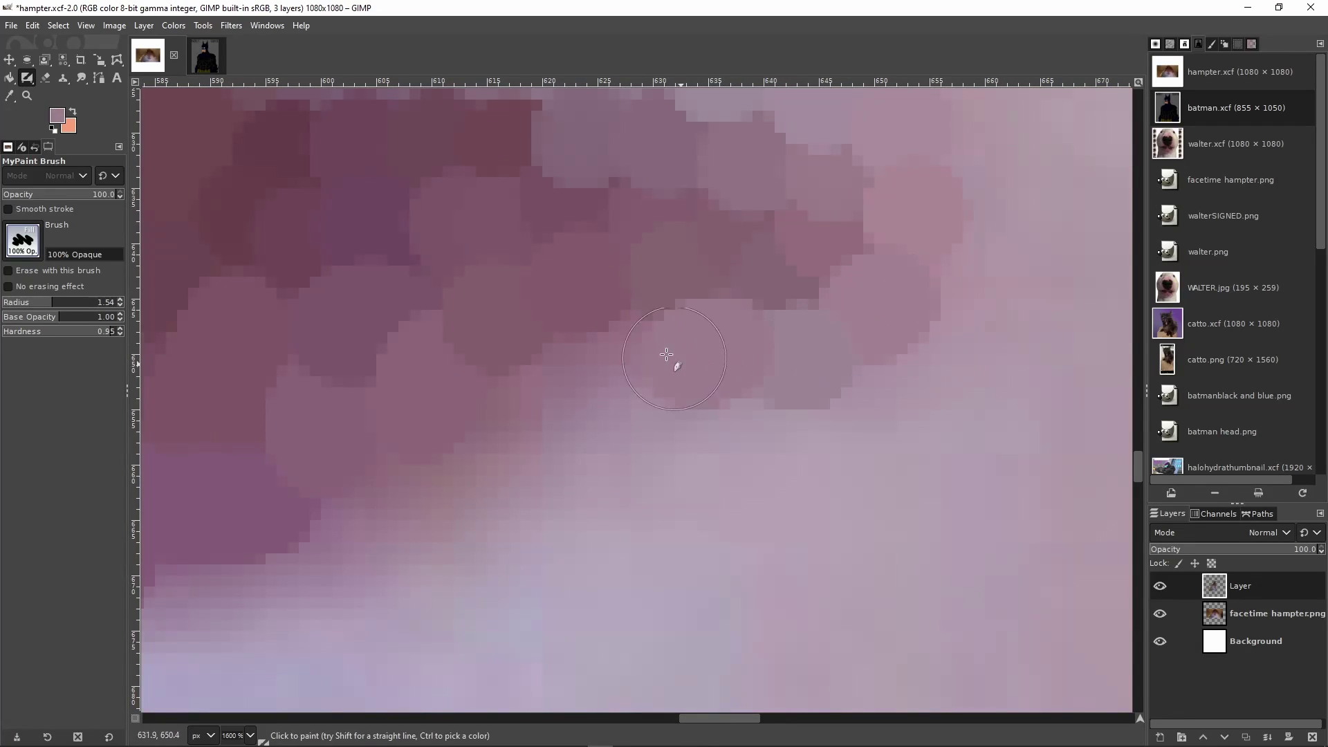
Paint pinkish-mauve and tan patches along the bottom edge of the lower lip back to the painted half
left_click(590, 354)
left_click_drag(579, 490, 846, 329)
left_click(710, 337, "ctrl")
left_click(702, 337)
left_click(610, 366)
left_click_drag(547, 418, 777, 267)
left_click(755, 276)
left_click(661, 299)
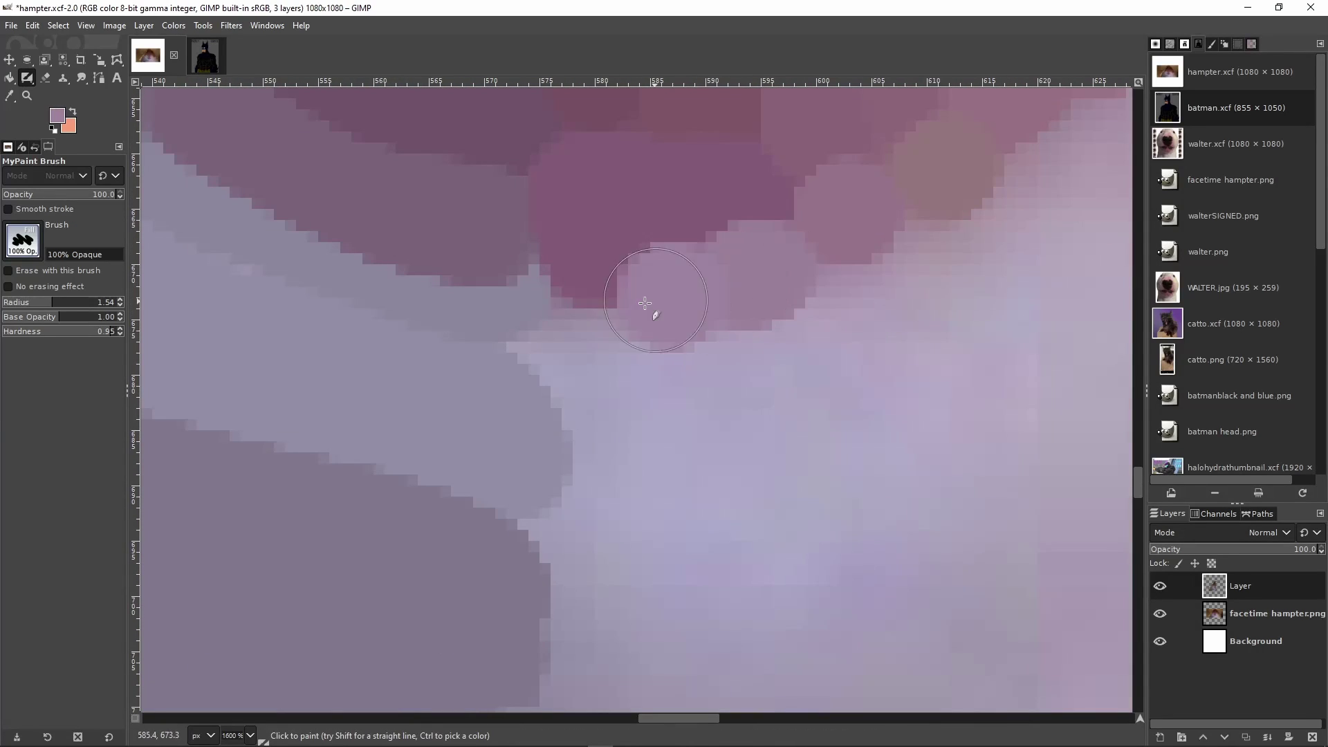
Paint large pale lavender-blue and pinkish-lilac patches on the light fur directly beneath the lower lip
scroll(640, 363, "down", 4)
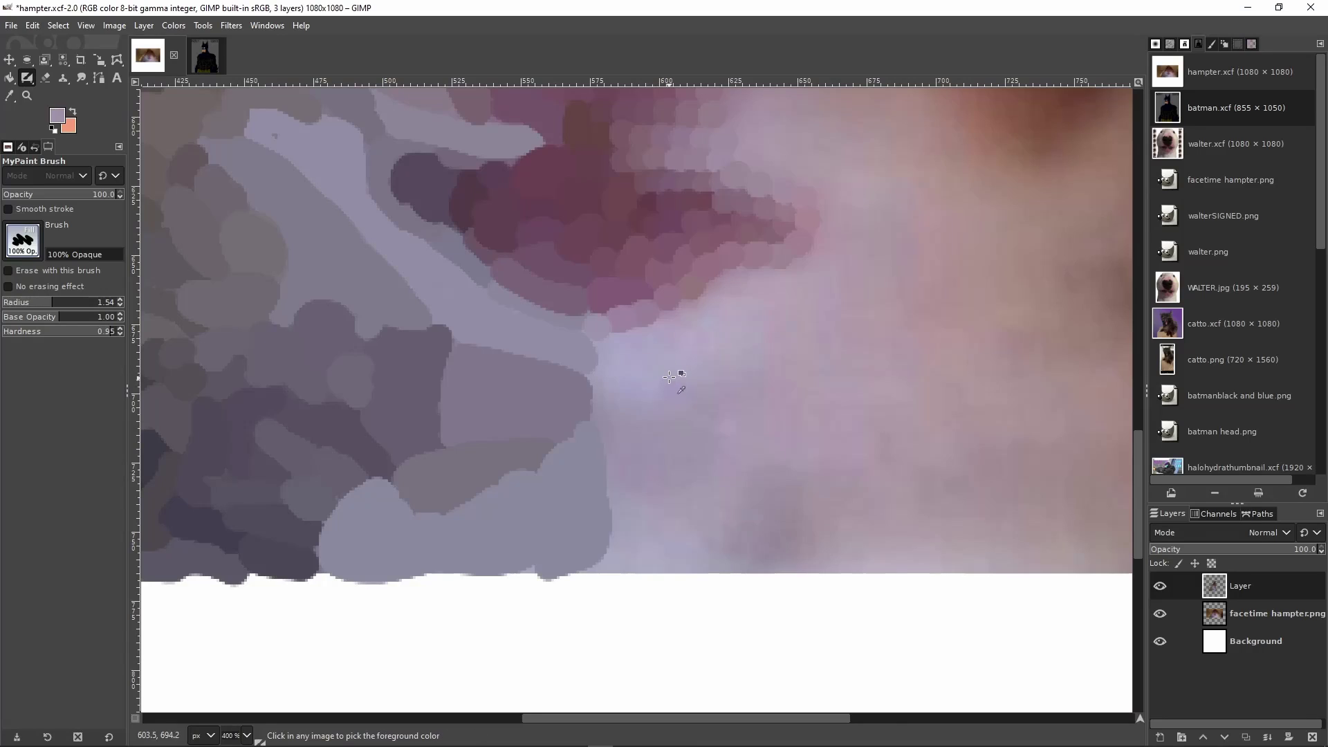
scroll(669, 377, "down", 4)
scroll(736, 380, "up", 3)
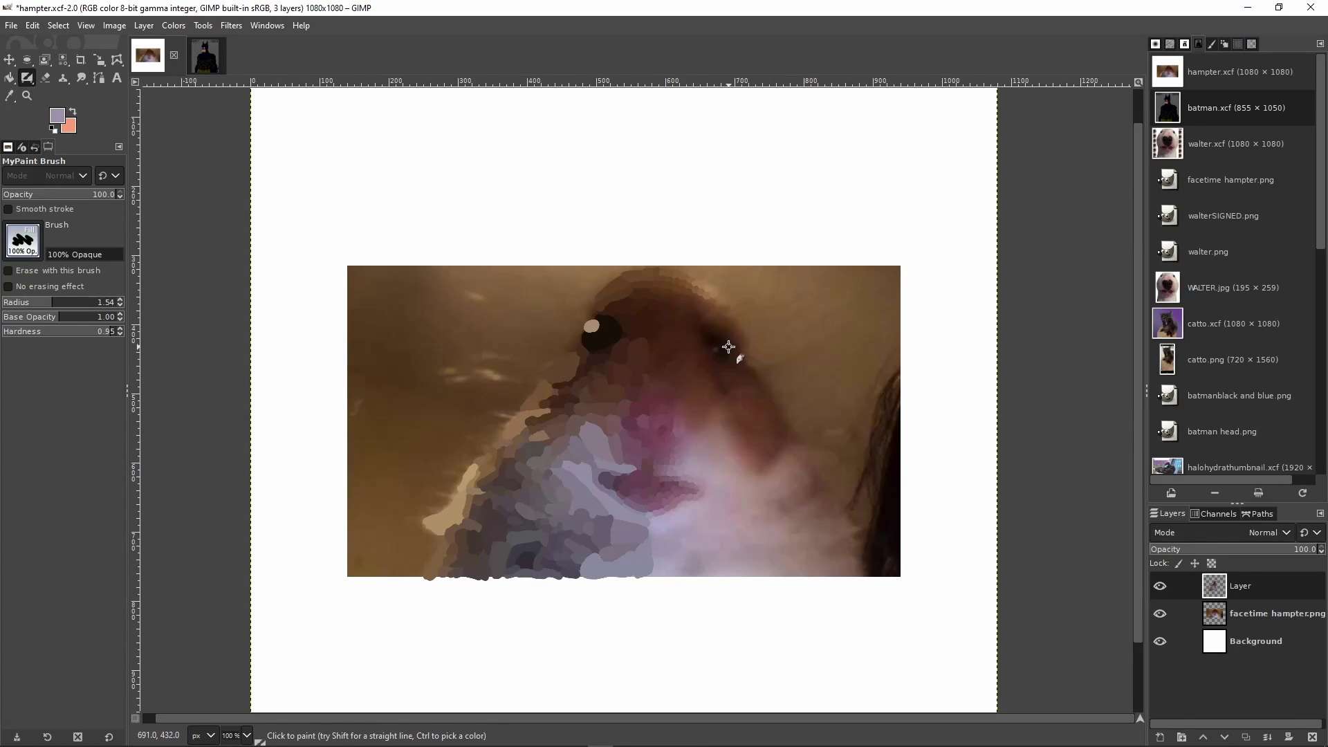
scroll(715, 383, "down", 2)
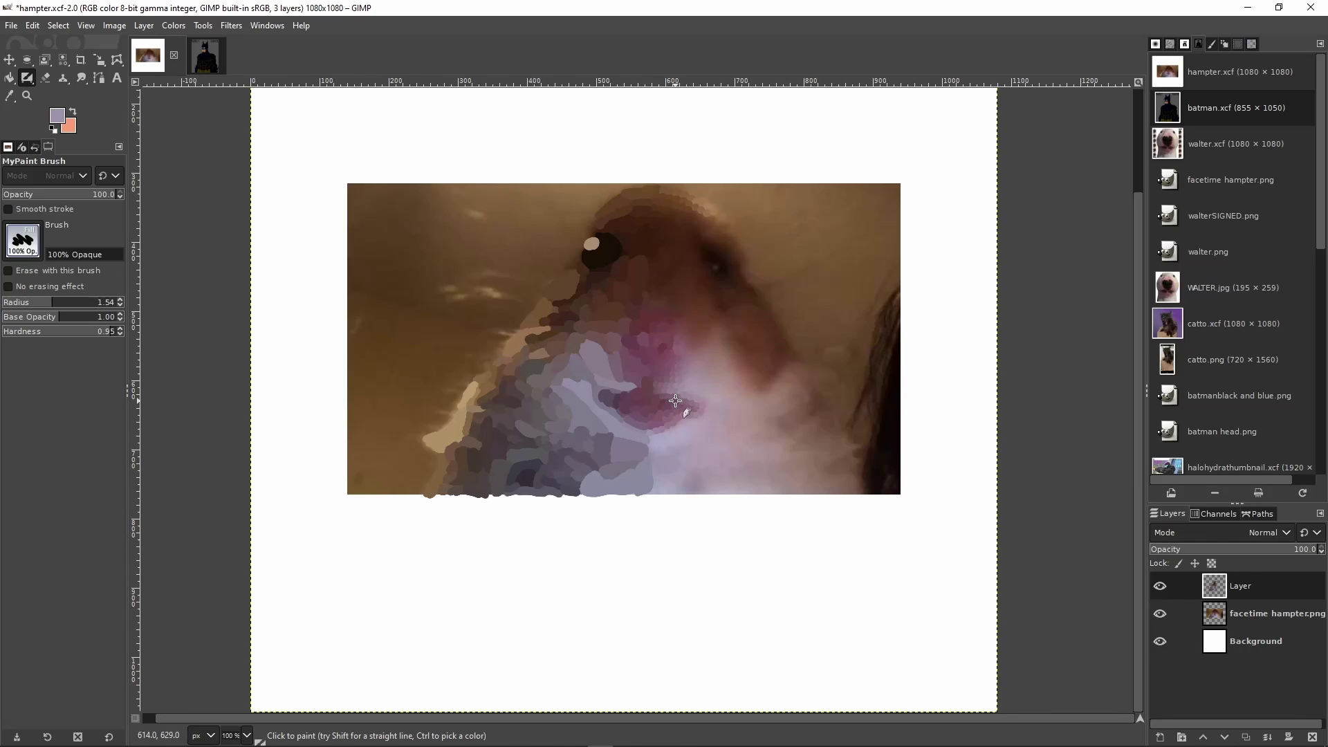
scroll(691, 440, "up", 8)
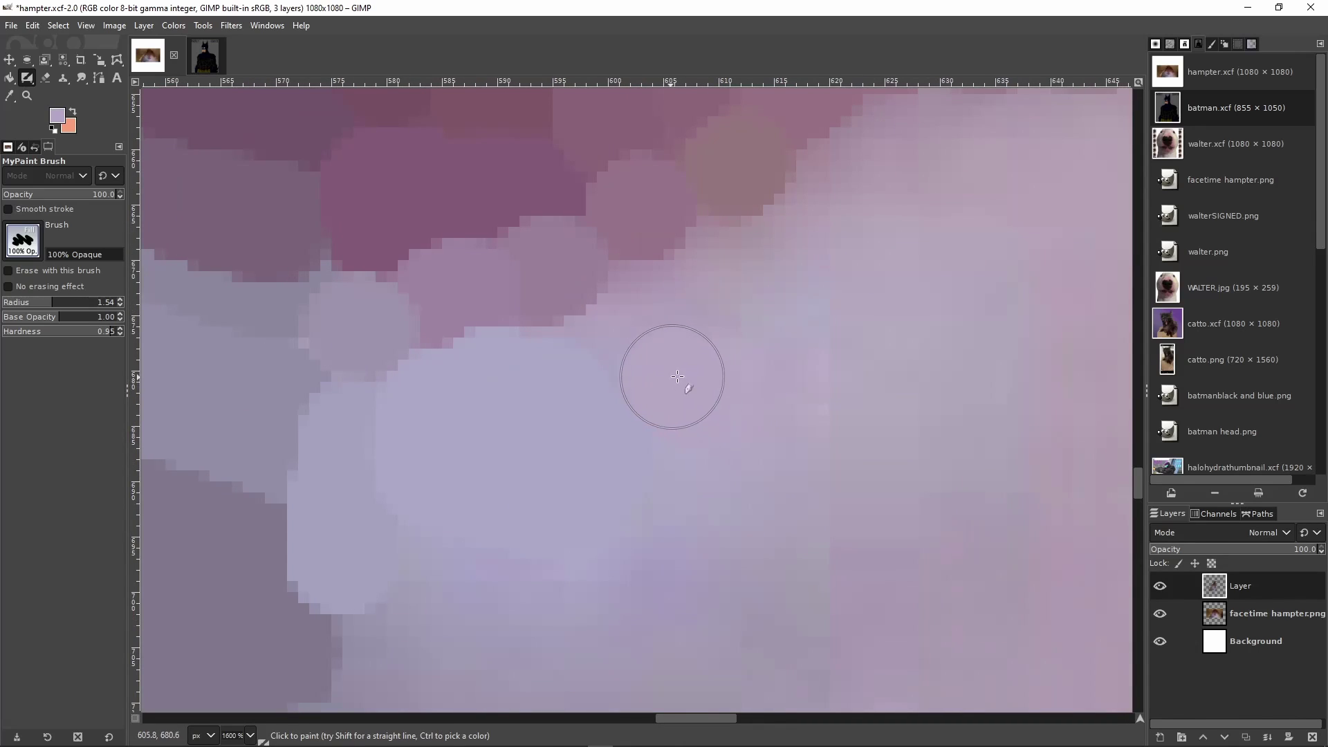
left_click_drag(673, 385, 777, 303)
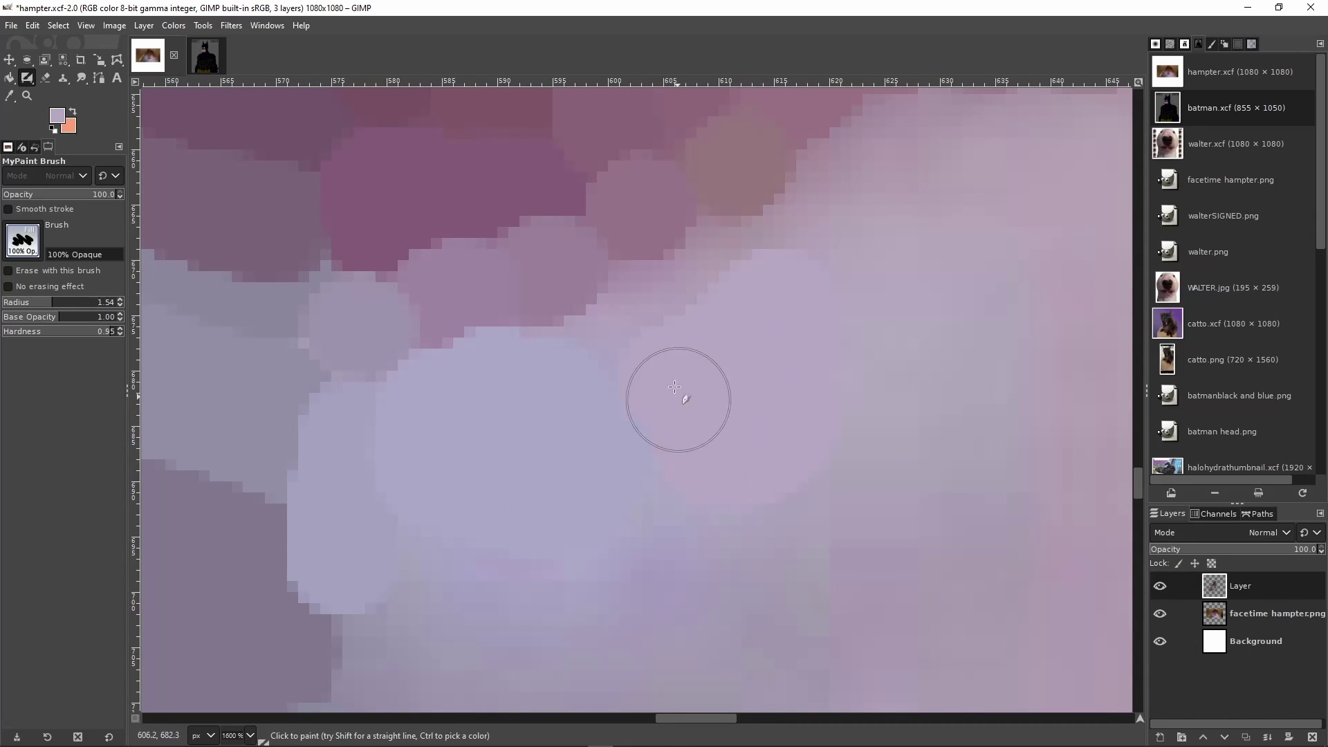
left_click_drag(625, 318, 720, 252)
scroll(806, 388, "up", 3)
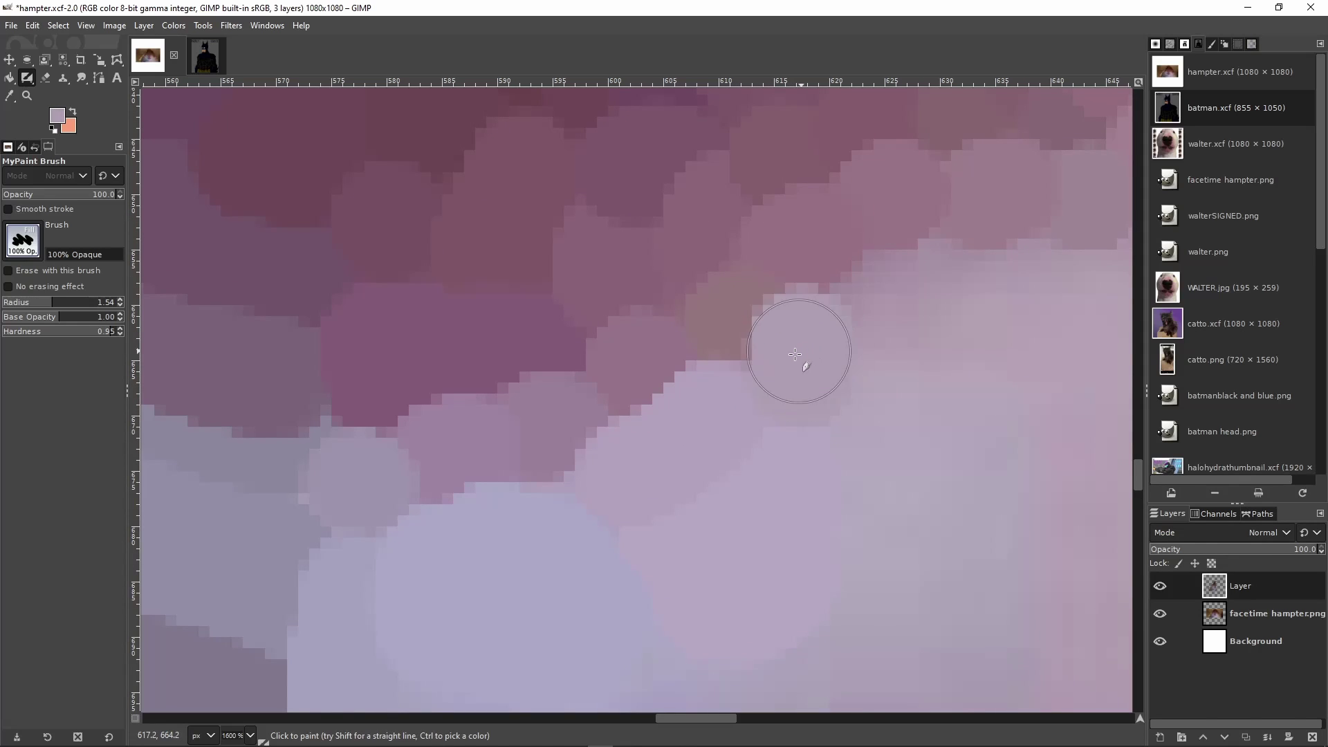
Extend the chest fur downward with sampled lavender, grey-mauve and greyish patches next to the painted half
scroll(744, 362, "down", 4)
scroll(696, 412, "up", 3)
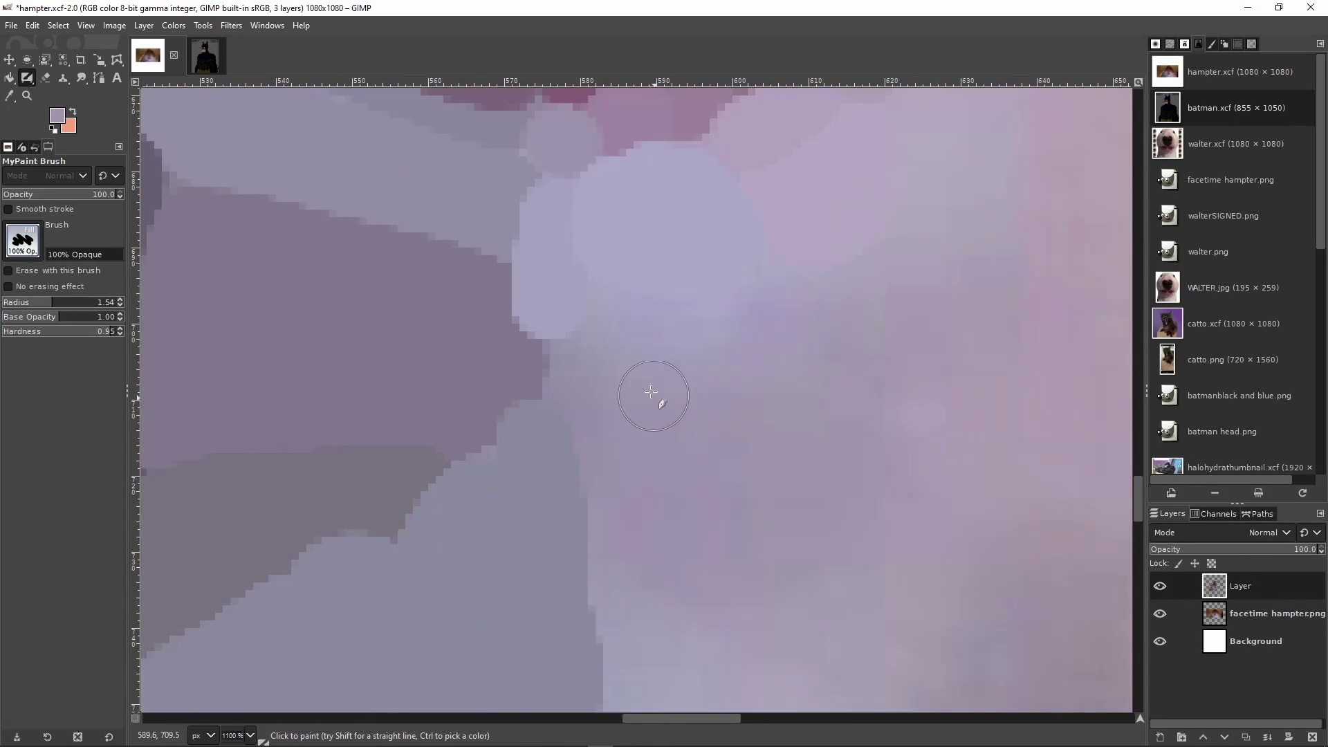
mouse_move(782, 332)
left_mouse_down()
mouse_move(783, 320)
mouse_move(756, 362)
left_mouse_up()
left_click(577, 395, "ctrl")
left_click_drag(579, 376, 658, 424)
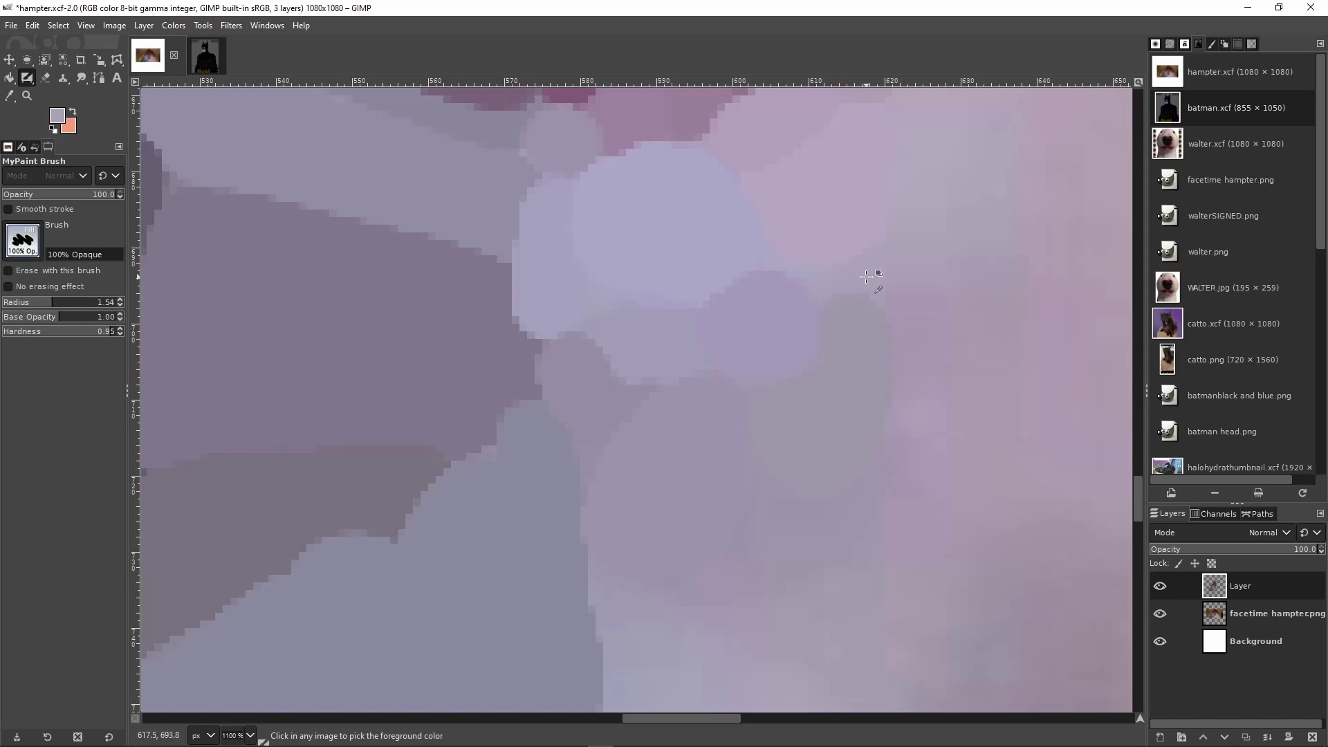
scroll(815, 355, "down", 5, "ctrl")
scroll(820, 367, "up", 3, "ctrl")
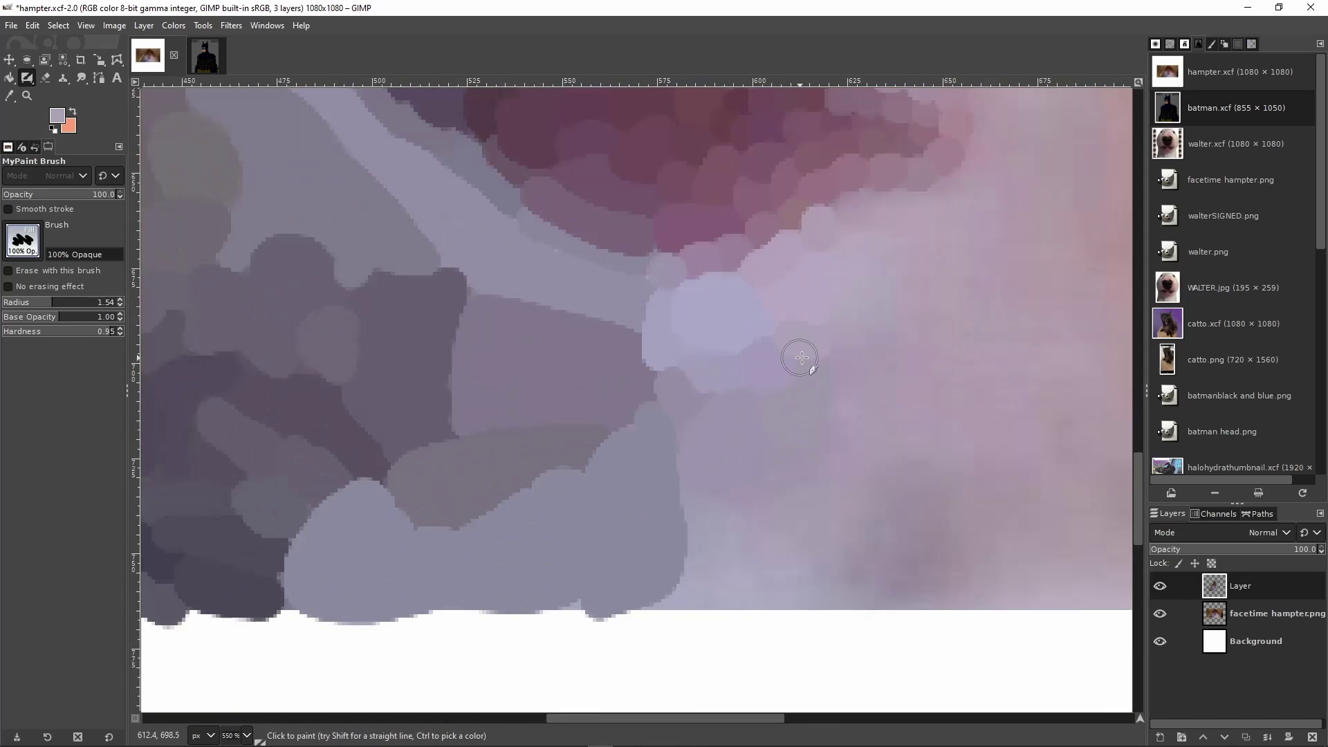
Paint light lavender-grey and mauve patches on the chest at the photo's lower edge beside the painted half, and save the image
scroll(726, 373, "down", 3)
scroll(735, 377, "up", 1, "ctrl")
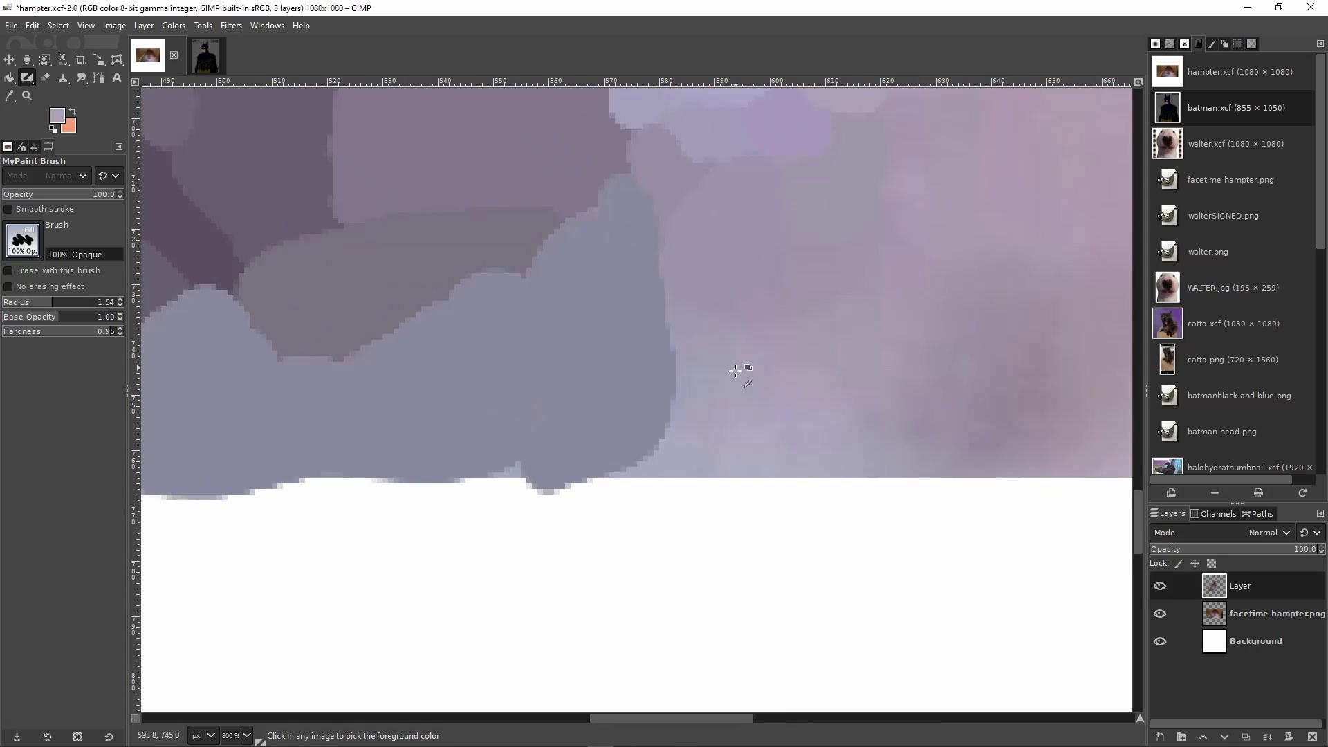
mouse_move(691, 464)
left_mouse_down()
mouse_move(770, 460)
mouse_move(716, 353)
left_mouse_up()
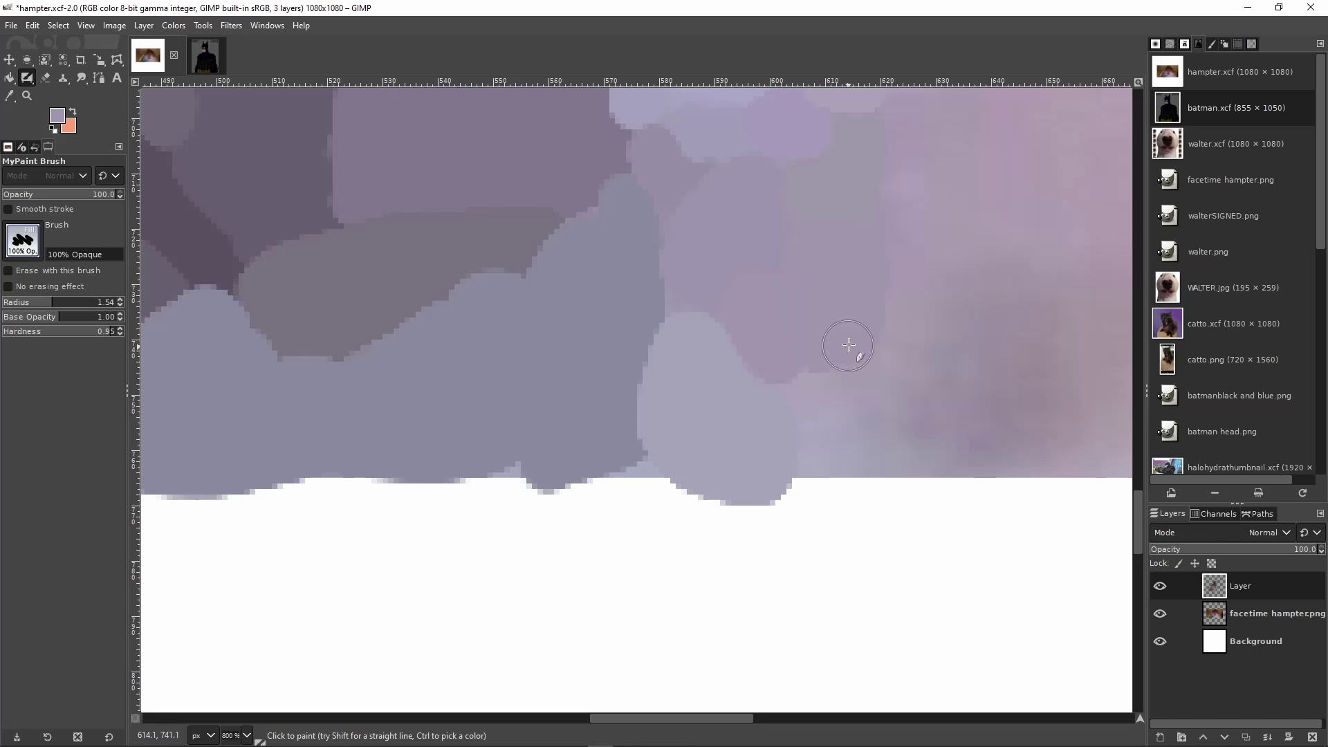
scroll(849, 345, "down", 4)
scroll(878, 355, "up", 3)
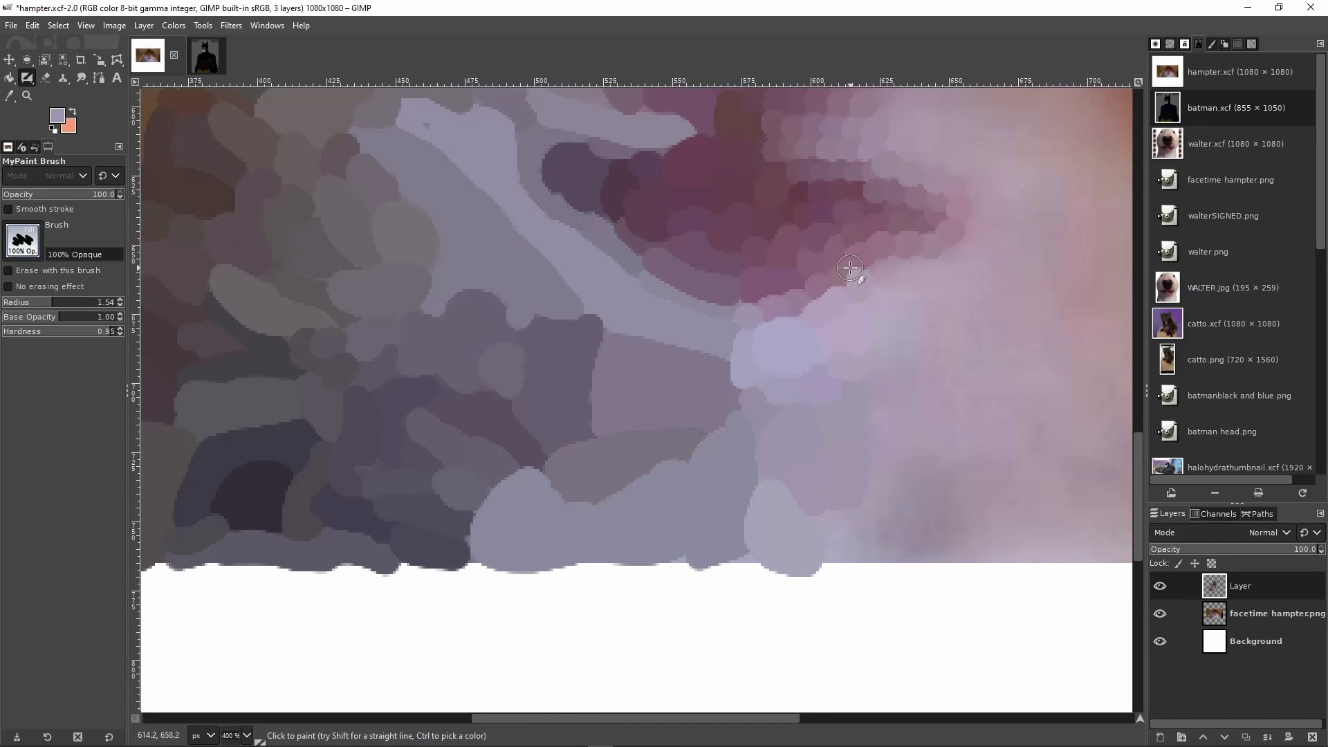
scroll(858, 263, "up", 3)
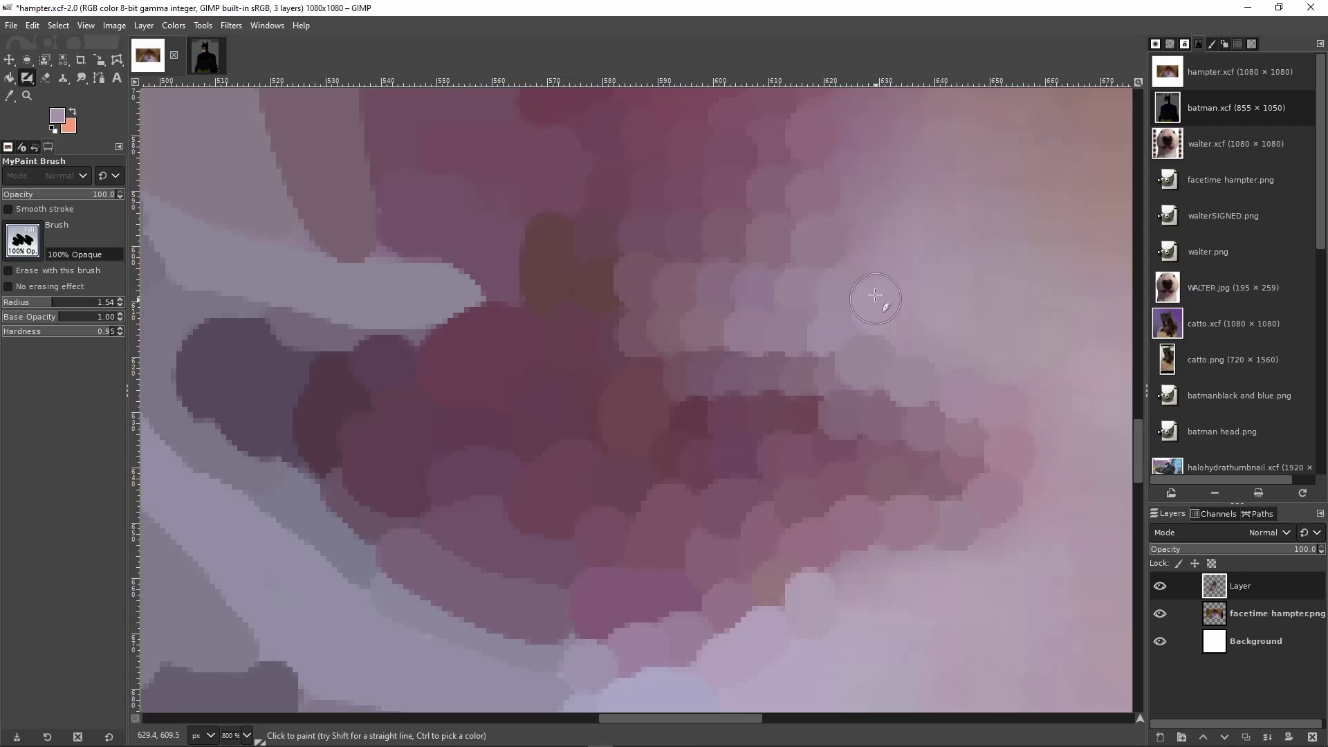
scroll(855, 267, "down", 5)
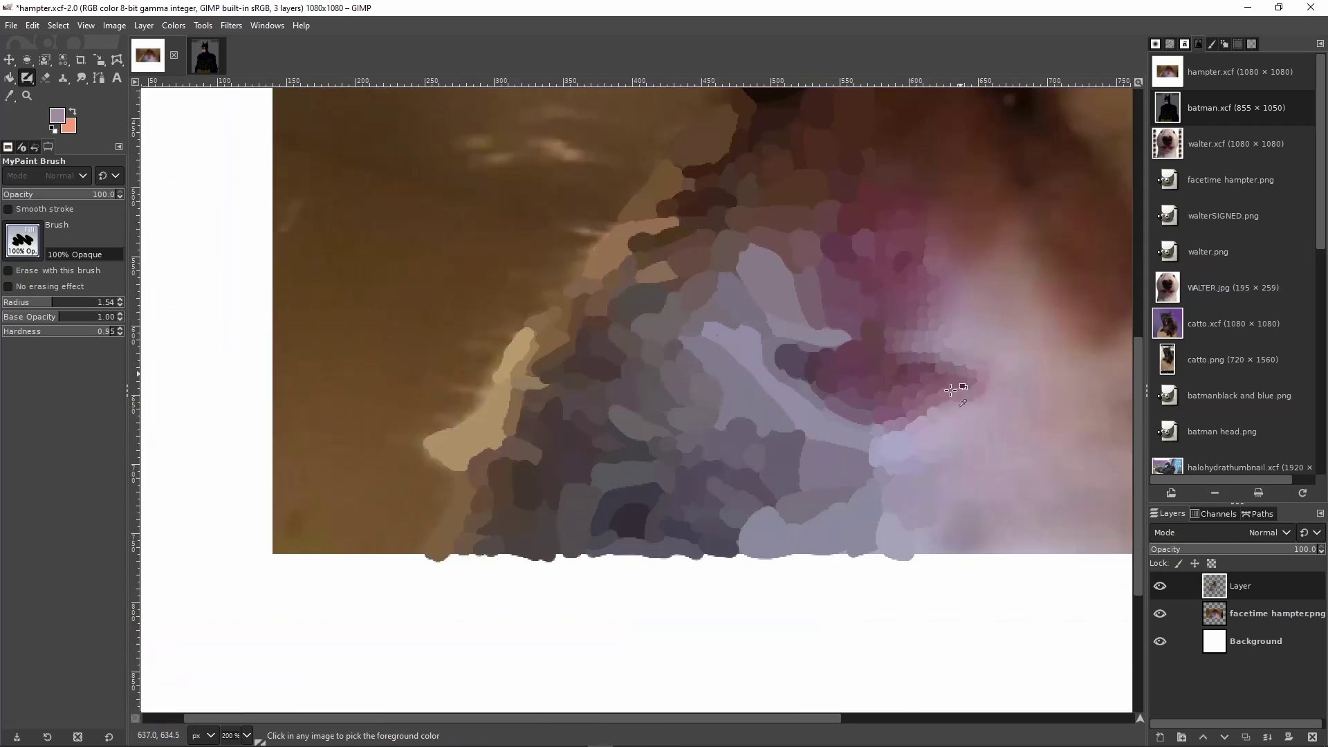
key("ctrl+s")
Add a dusky mauve patch and sampled lavender-grey patches further along the chest's lower edge, and save the image
scroll(1003, 522, "up", 4)
left_click_drag(755, 436, 822, 344)
left_click(688, 416, "ctrl")
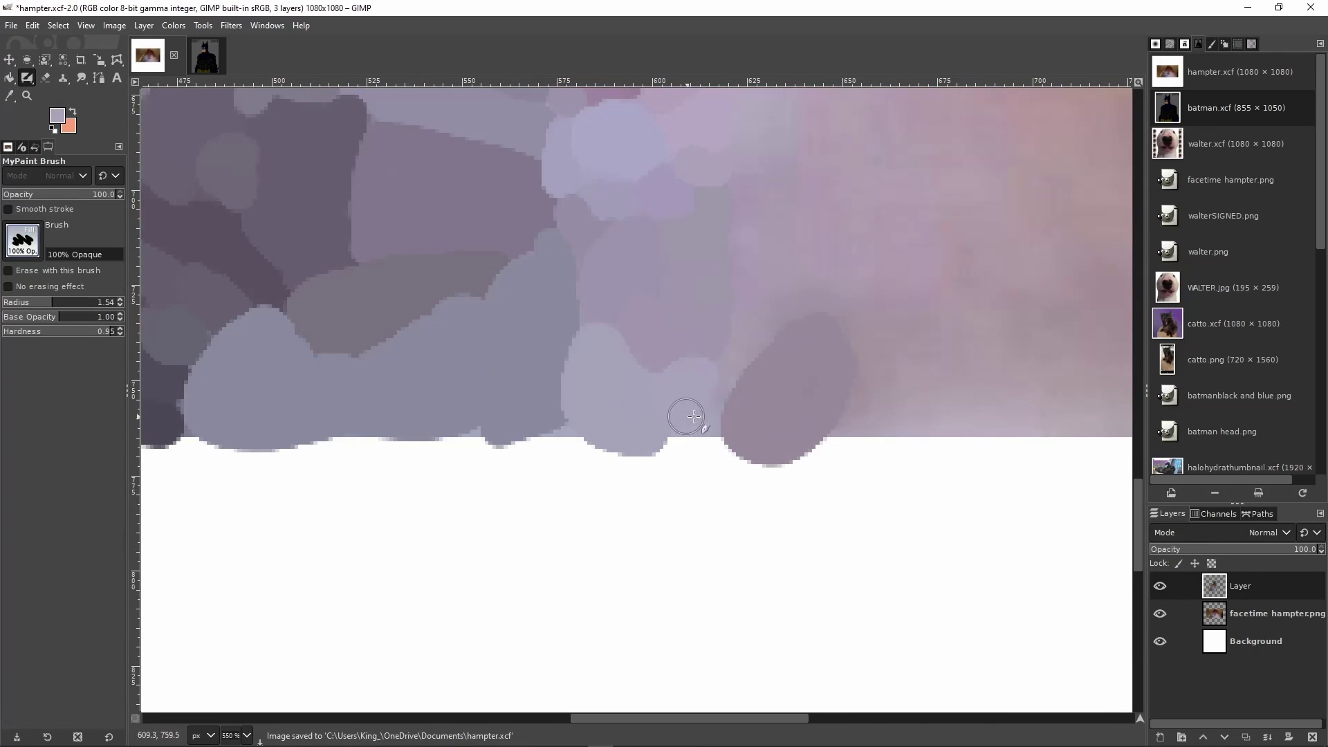
left_click_drag(689, 416, 749, 308)
scroll(820, 325, "up", 1)
left_click(812, 394, "ctrl")
key("ctrl+s")
Paint sampled pale grey-lavender and mauve patches on the light fur below the lower lip, and save the image
left_click_drag(783, 409, 766, 325)
scroll(786, 246, "up", 2)
left_click(701, 277, "ctrl")
left_click_drag(702, 267, 783, 309)
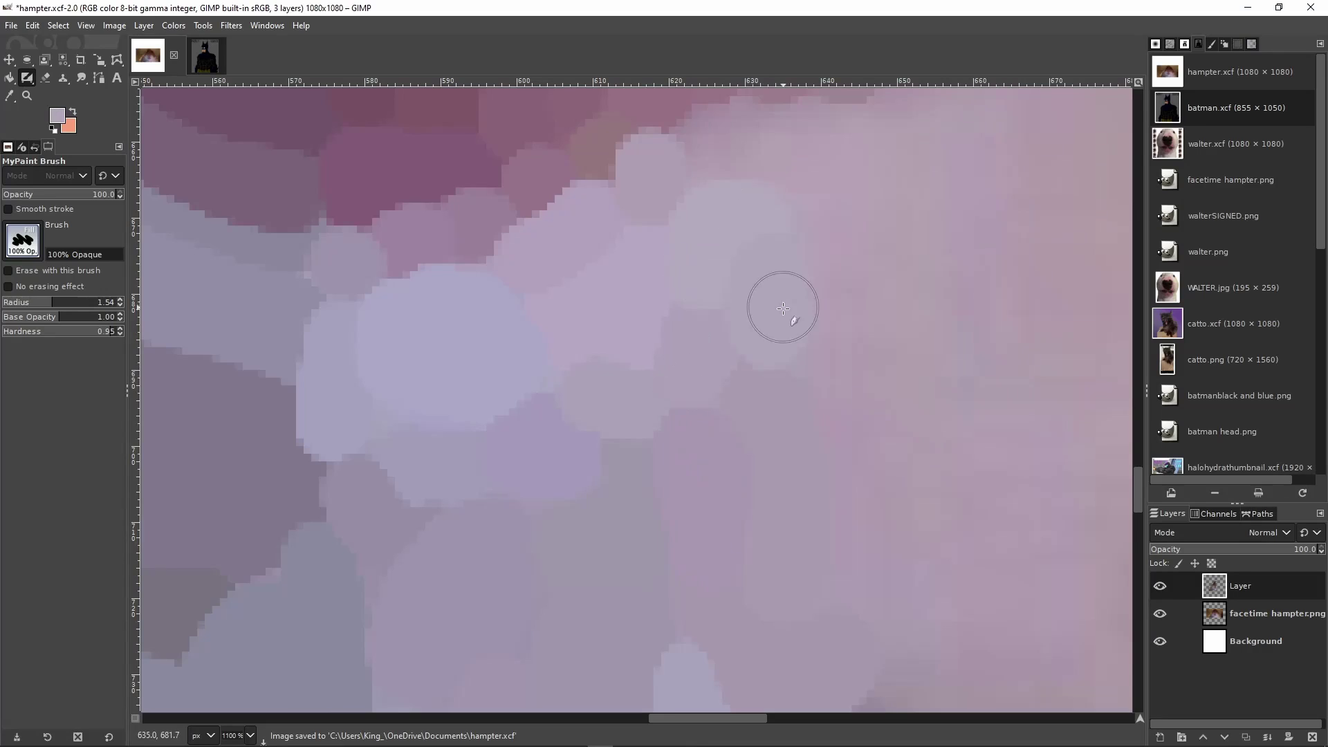
scroll(754, 346, "down", 2)
key("ctrl+s")
Widen the painted fur below the outer corner of the mouth with pinkish-mauve patches, and save the image
scroll(732, 261, "up", 1)
left_click_drag(723, 260, 809, 243)
scroll(839, 284, "down", 3)
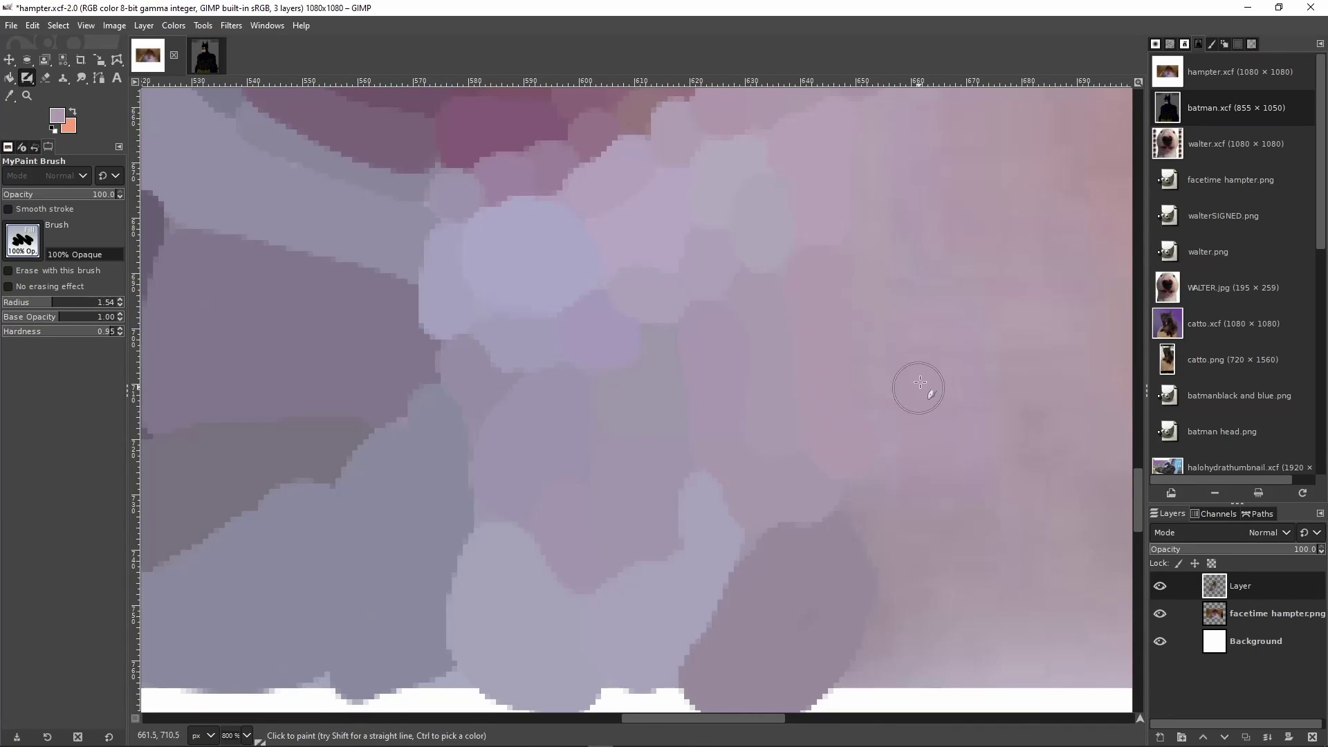
scroll(892, 272, "down", 1)
key("ctrl+s")
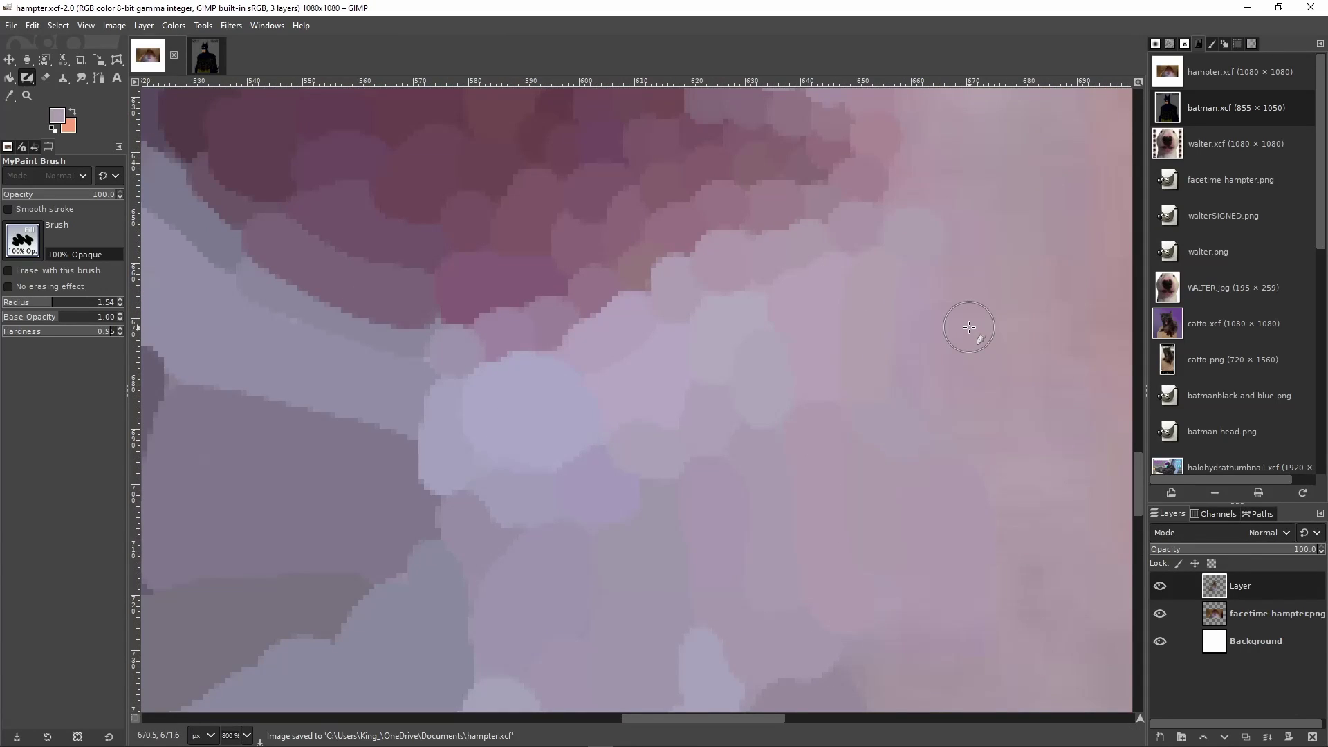
Cover the lower chest down to the photo's edge with dusky mauve, pinkish-grey and pale lilac patches, and save the image
scroll(636, 430, "down", 1)
scroll(636, 429, "up", 1)
left_click_drag(622, 415, 737, 394)
scroll(721, 346, "down", 1)
left_click(620, 422)
left_click_drag(661, 353, 671, 424)
left_click_drag(719, 405, 826, 429)
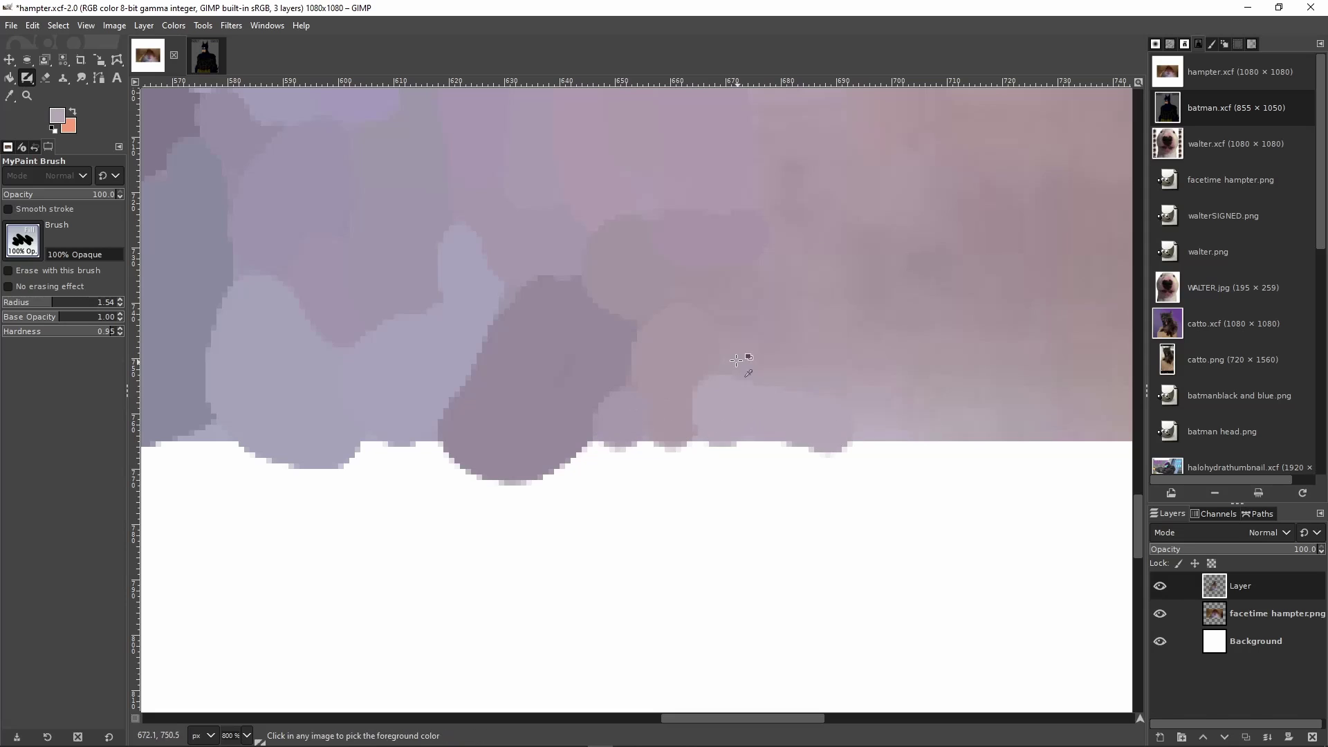
left_click(747, 365, "ctrl")
left_click_drag(747, 367, 830, 393)
key("ctrl")
key("ctrl+s")
scroll(781, 408, "down", 4)
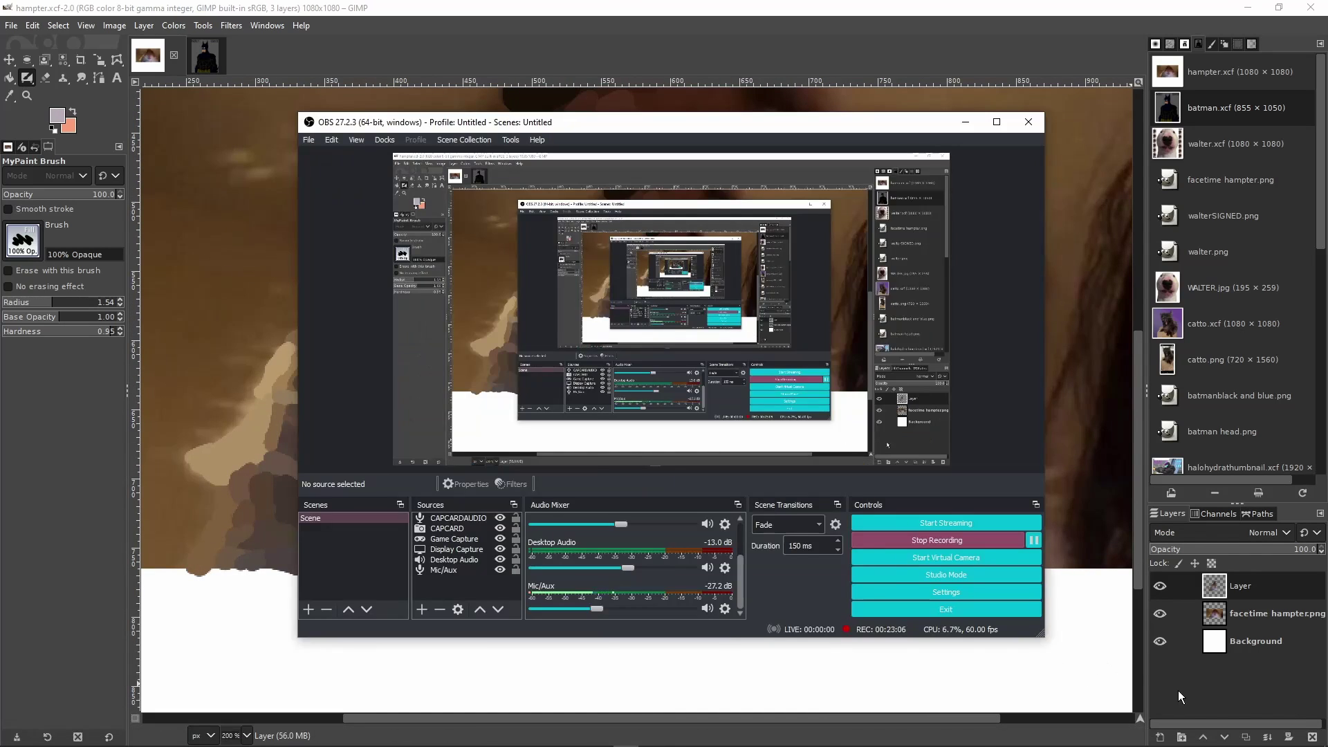
Paint pale mauve patches above the outer mouth corner and sampled reddish-mauve patches upward beside the nose
scroll(716, 386, "down", 3)
scroll(717, 386, "up", 7)
left_click(748, 408)
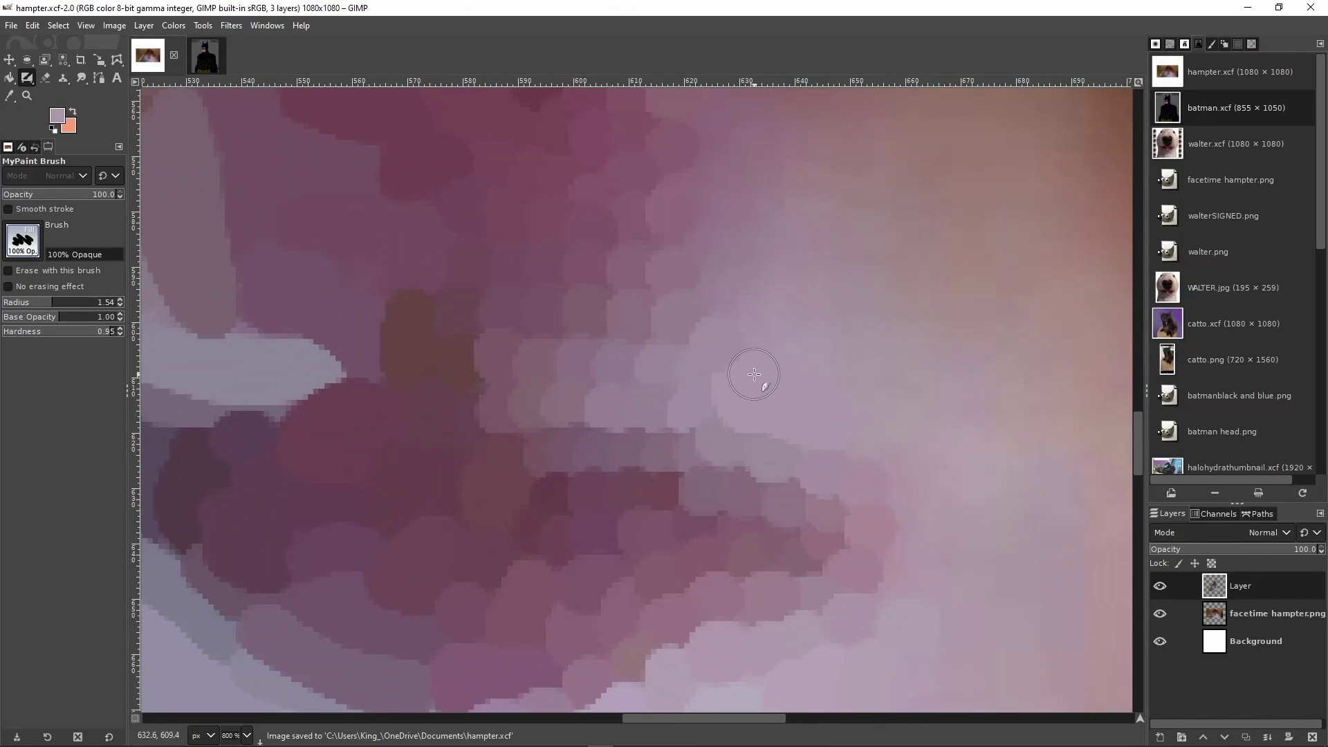
scroll(754, 380, "up", 2)
left_click(730, 344, "ctrl")
scroll(701, 367, "up", 2)
scroll(661, 401, "up", 2)
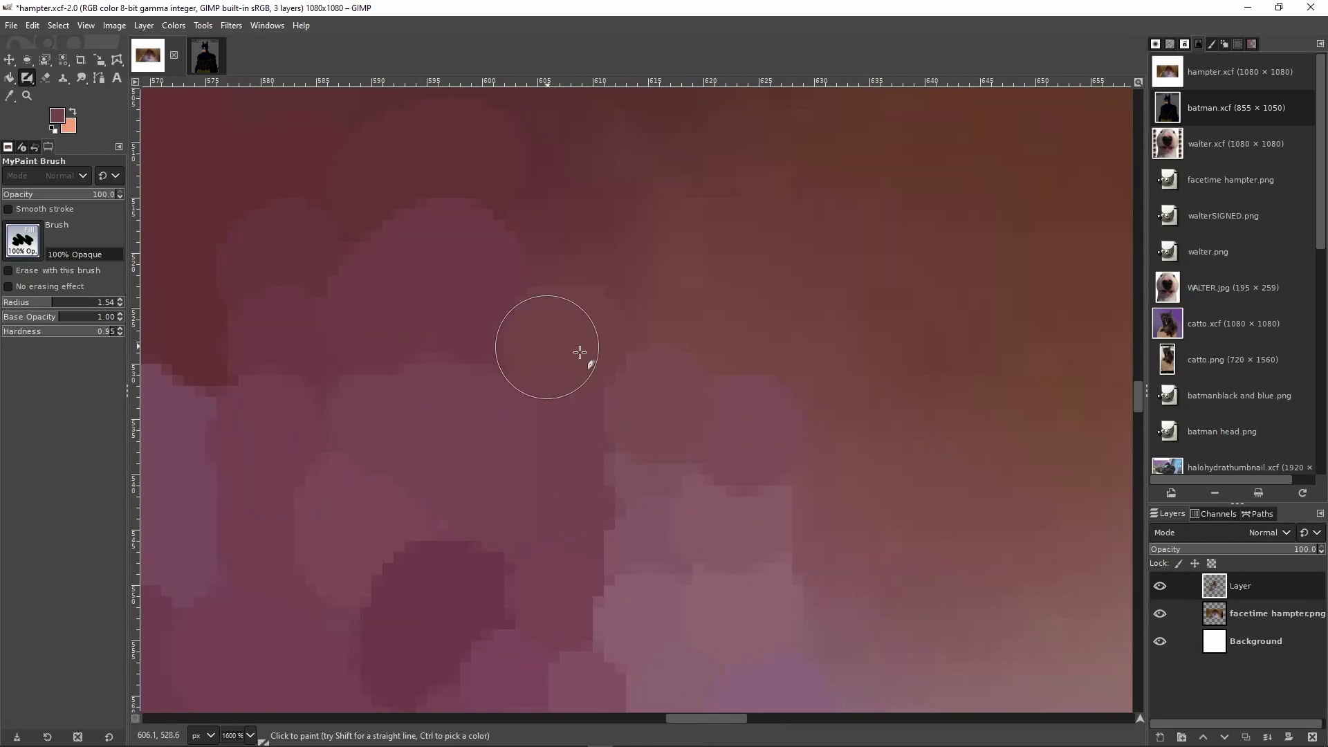
Sample dark maroon tones from the photo and paint patches on the fur above the nose
scroll(576, 360, "down", 7)
scroll(563, 377, "up", 5)
left_click(562, 379, "ctrl")
left_click(621, 369, "ctrl")
left_click_drag(620, 370, 656, 361)
scroll(657, 359, "down", 4)
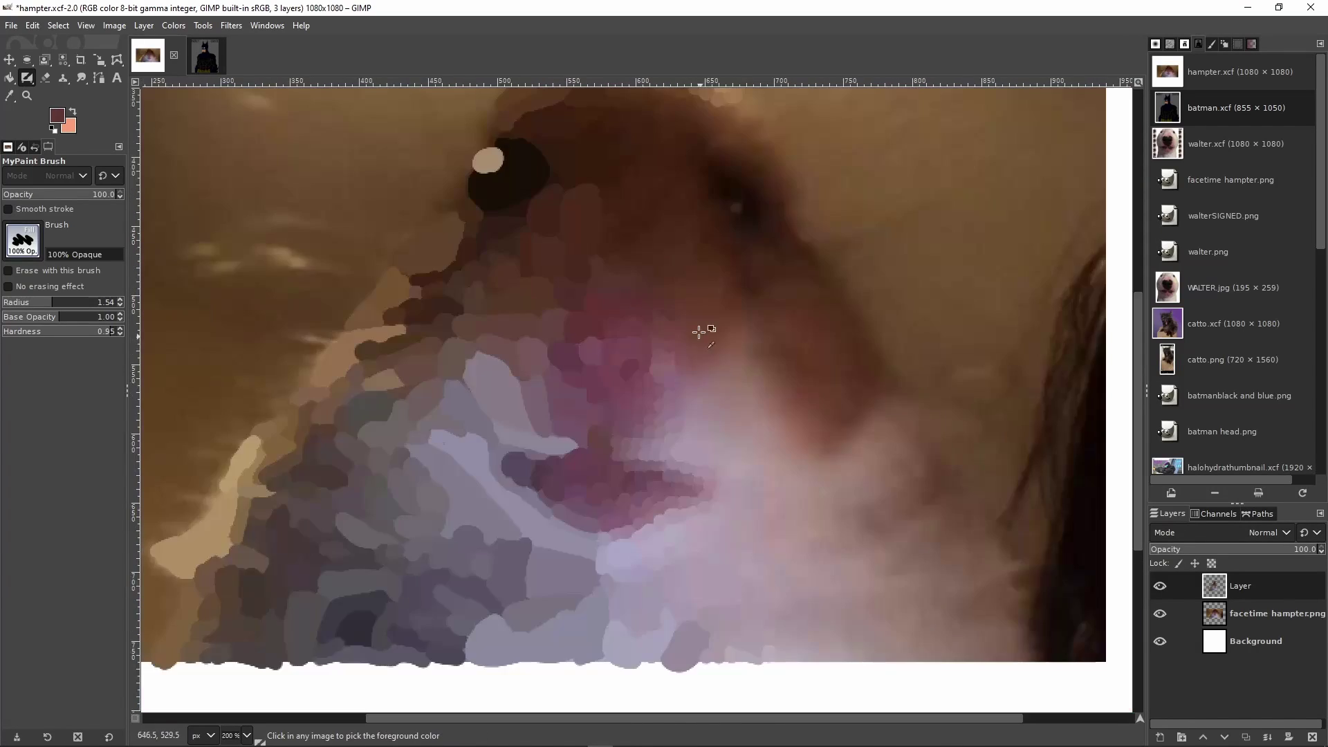
Extend the snout beside and above the nose with sampled reddish-brown and dusty-rose patches, and save the image
scroll(704, 332, "up", 5)
left_click(698, 388, "ctrl")
scroll(696, 373, "down", 2)
left_click_drag(694, 302, 766, 299)
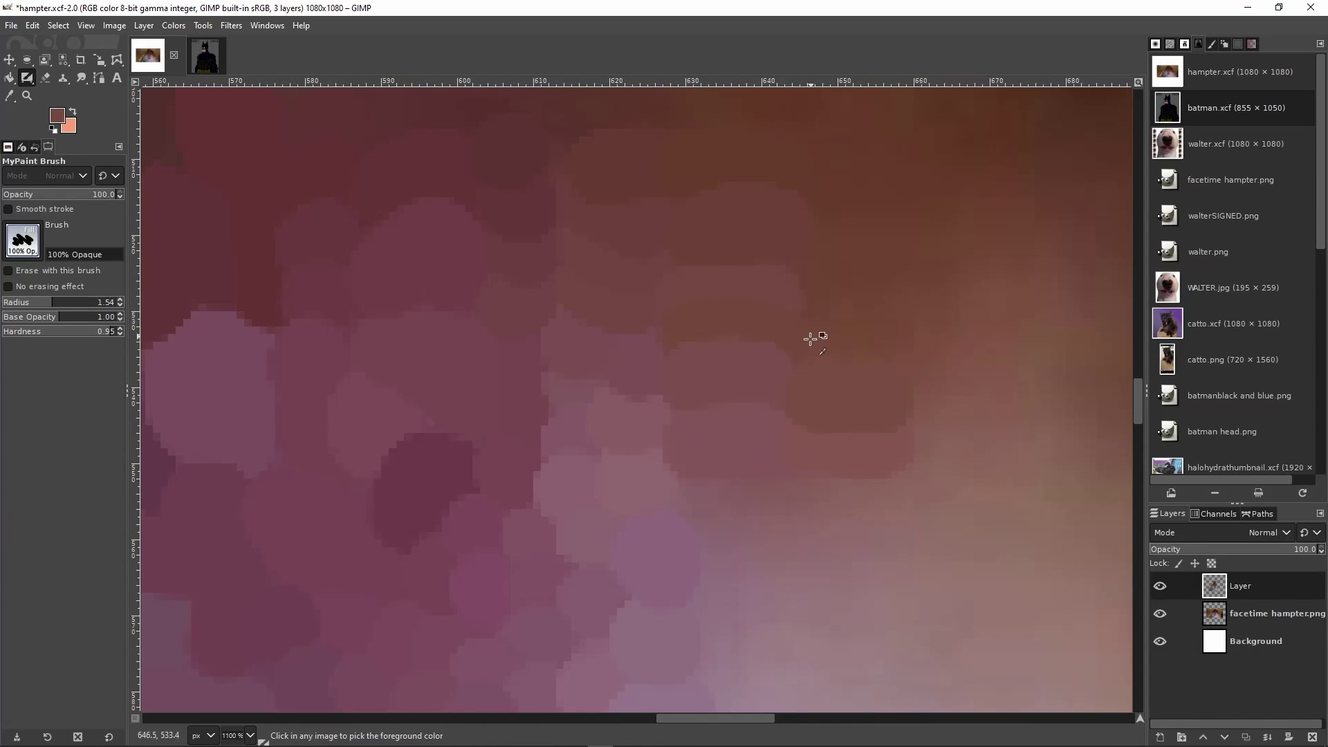
key("ctrl+s")
key("2")
Fill the muzzle between the nose and the outer mouth corner with sampled mauve and pale lilac patches, and save the image
scroll(913, 422, "up", 5)
left_click(788, 280, "ctrl")
mouse_move(789, 280)
left_mouse_down()
mouse_move(647, 351)
mouse_move(708, 334)
left_mouse_up()
scroll(644, 315, "down", 3)
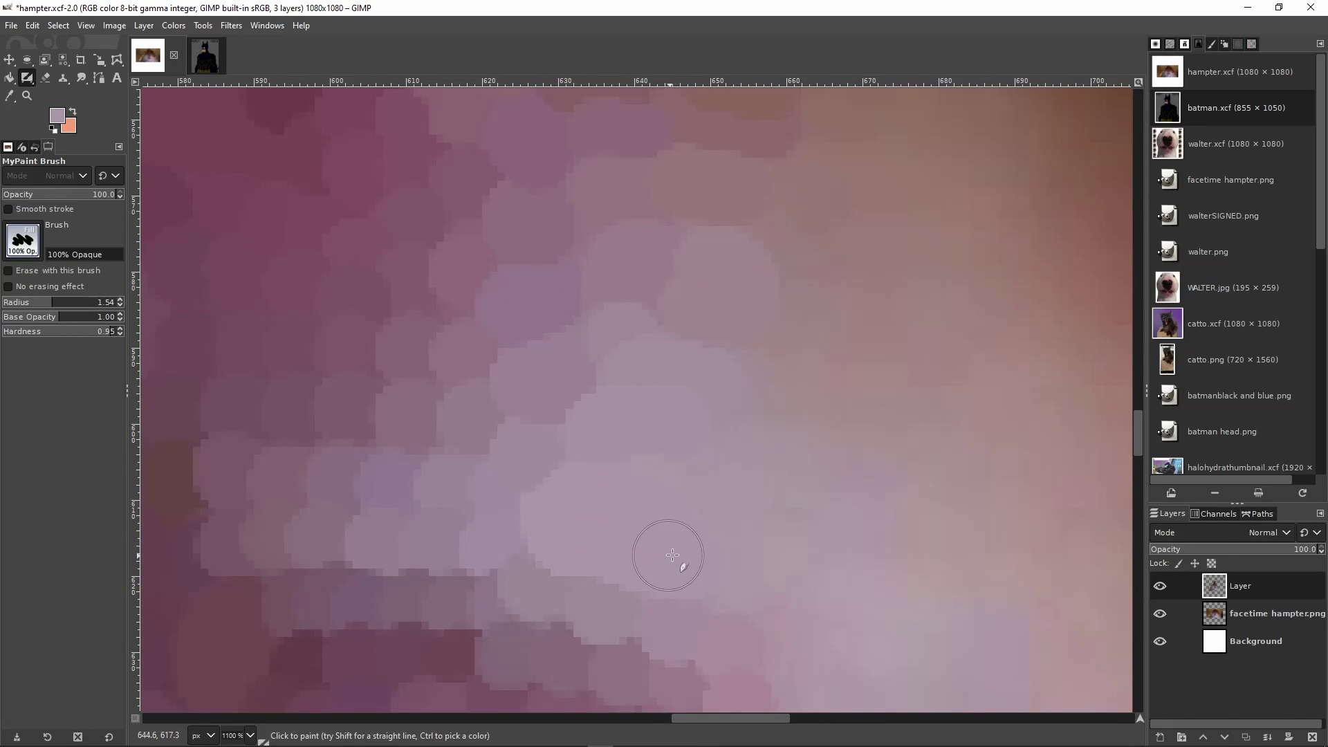
key("2")
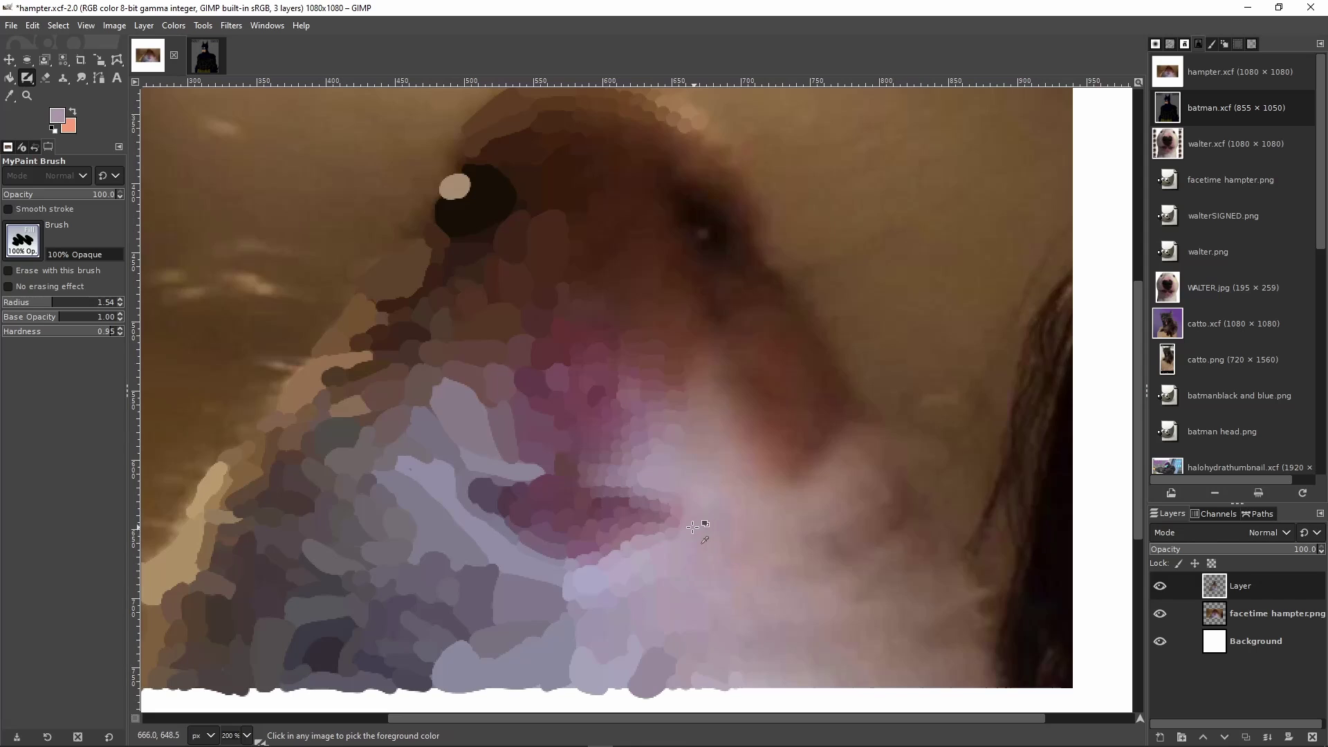
key("ctrl+s")
Toggle the photo layer's visibility to check the painted patches for gaps against the white background
scroll(657, 560, "up", 3)
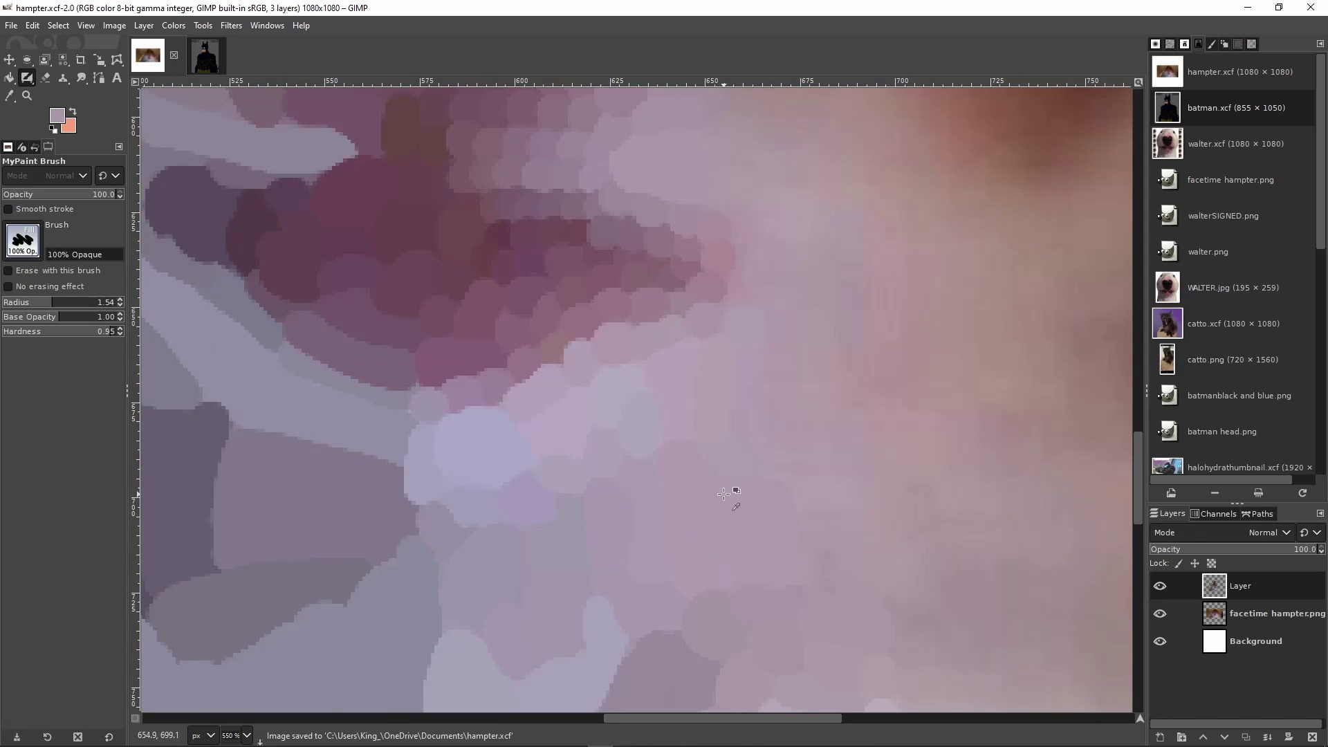
scroll(724, 493, "down", 3)
scroll(590, 473, "up", 3)
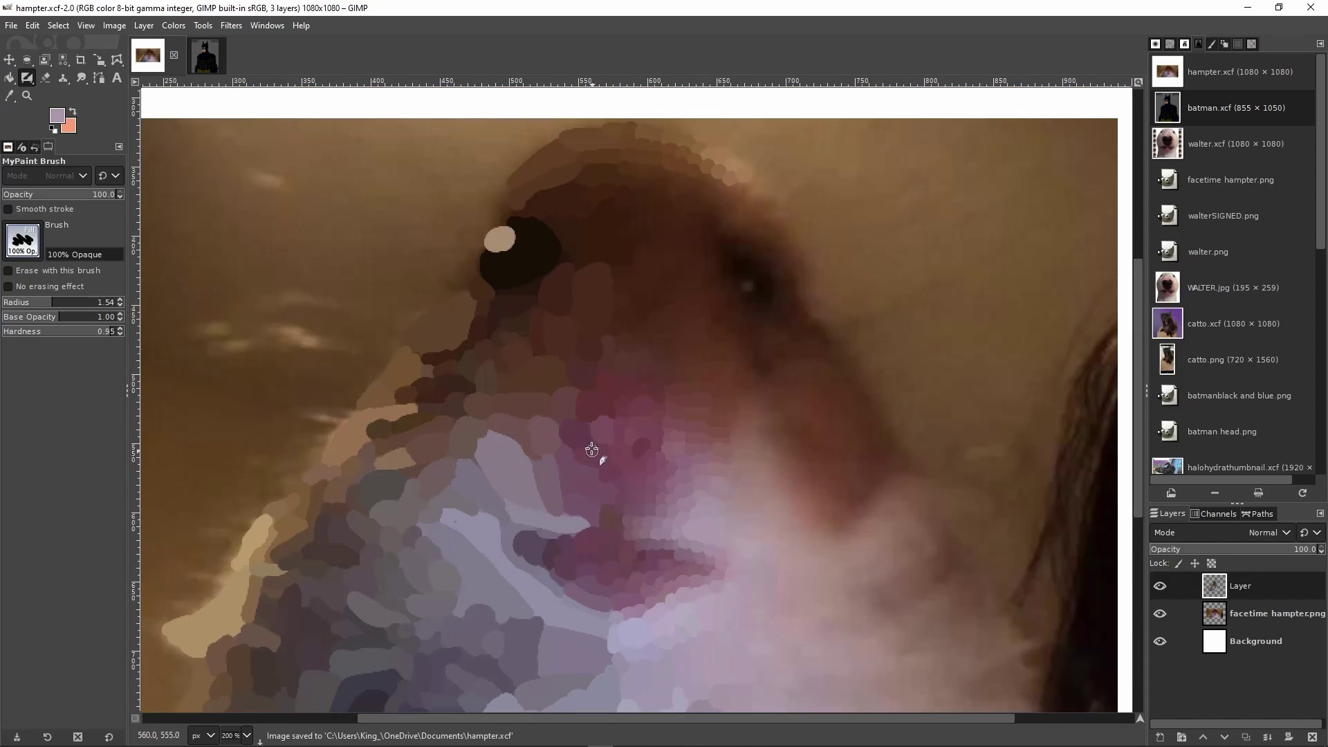
scroll(646, 444, "down", 1)
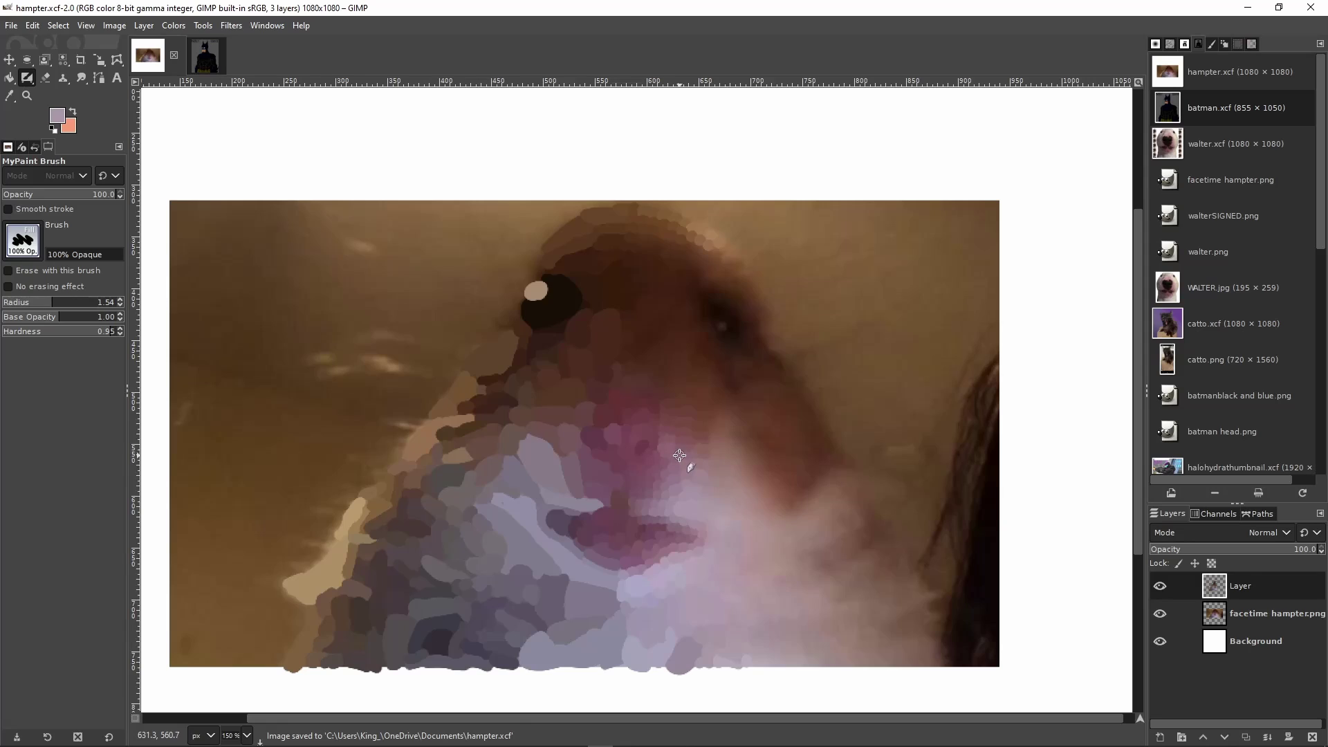
left_click(1161, 614)
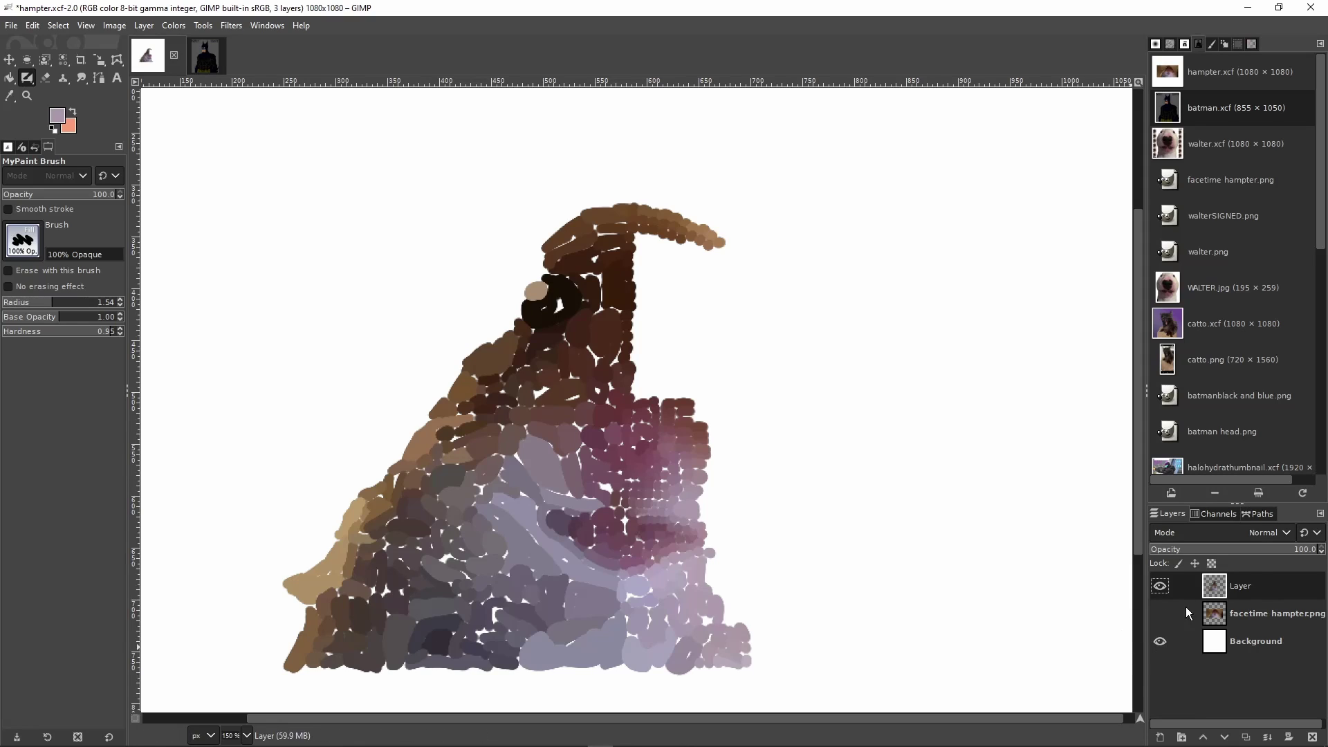
left_click(1160, 615)
left_click(1159, 614)
left_click(1159, 614)
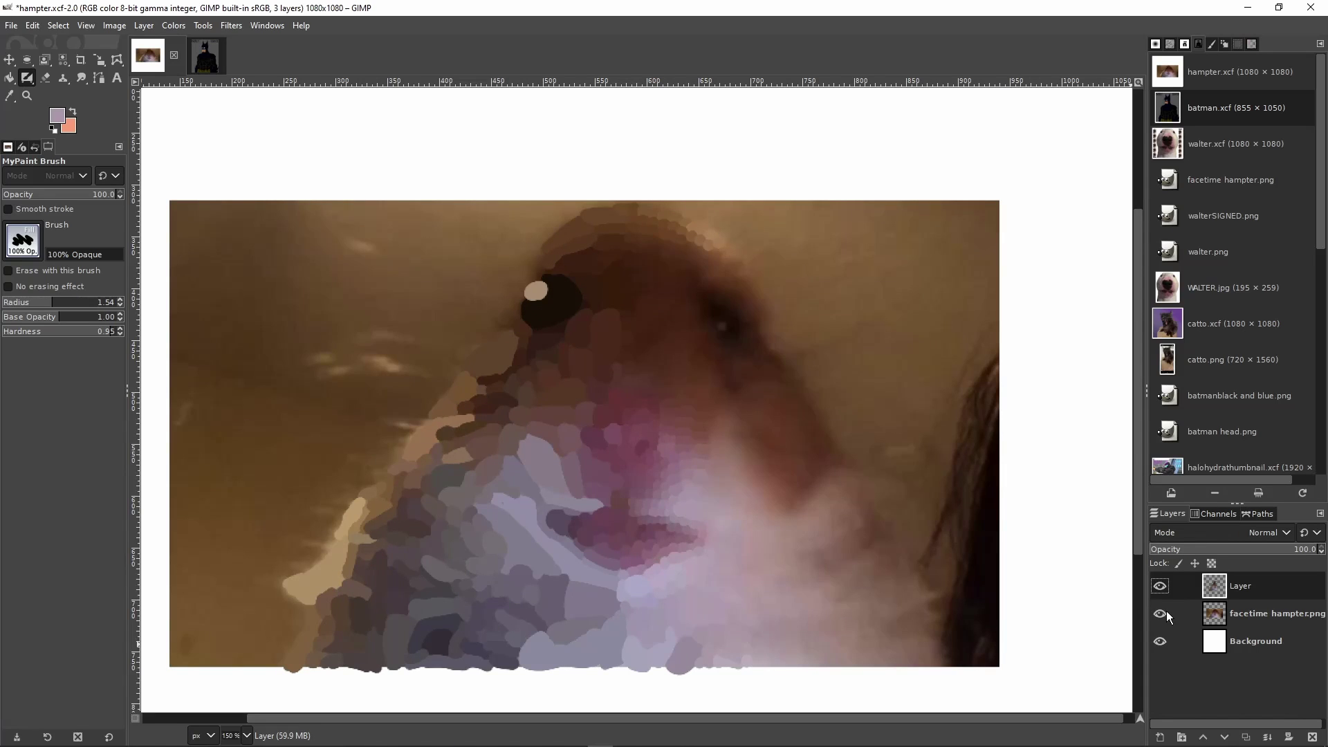
Hide the photo layer, fill the gaps in the painted eye with sampled near-black, and show the photo again
left_click(1160, 614)
scroll(556, 288, "up", 1, "ctrl")
scroll(556, 288, "up", 3, "ctrl")
left_click(566, 293, "ctrl")
mouse_move(559, 335)
left_mouse_down()
mouse_move(583, 362)
mouse_move(491, 365)
mouse_move(541, 377)
left_mouse_up()
scroll(1003, 569, "down", 1, "ctrl")
left_click(1161, 614)
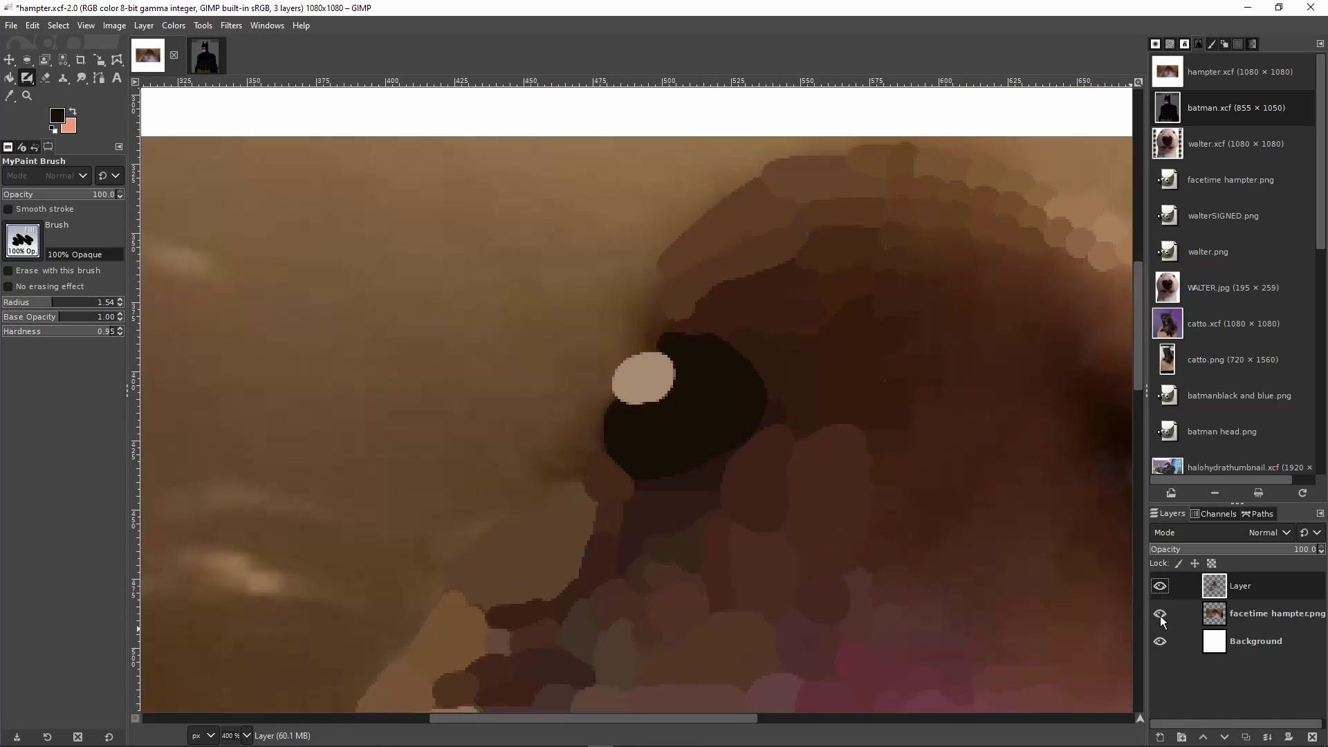
Briefly hide the photo layer to examine the coverage of the face and chest, and view the whole canvas
scroll(704, 482, "right", 3)
scroll(704, 483, "down", 2, "ctrl")
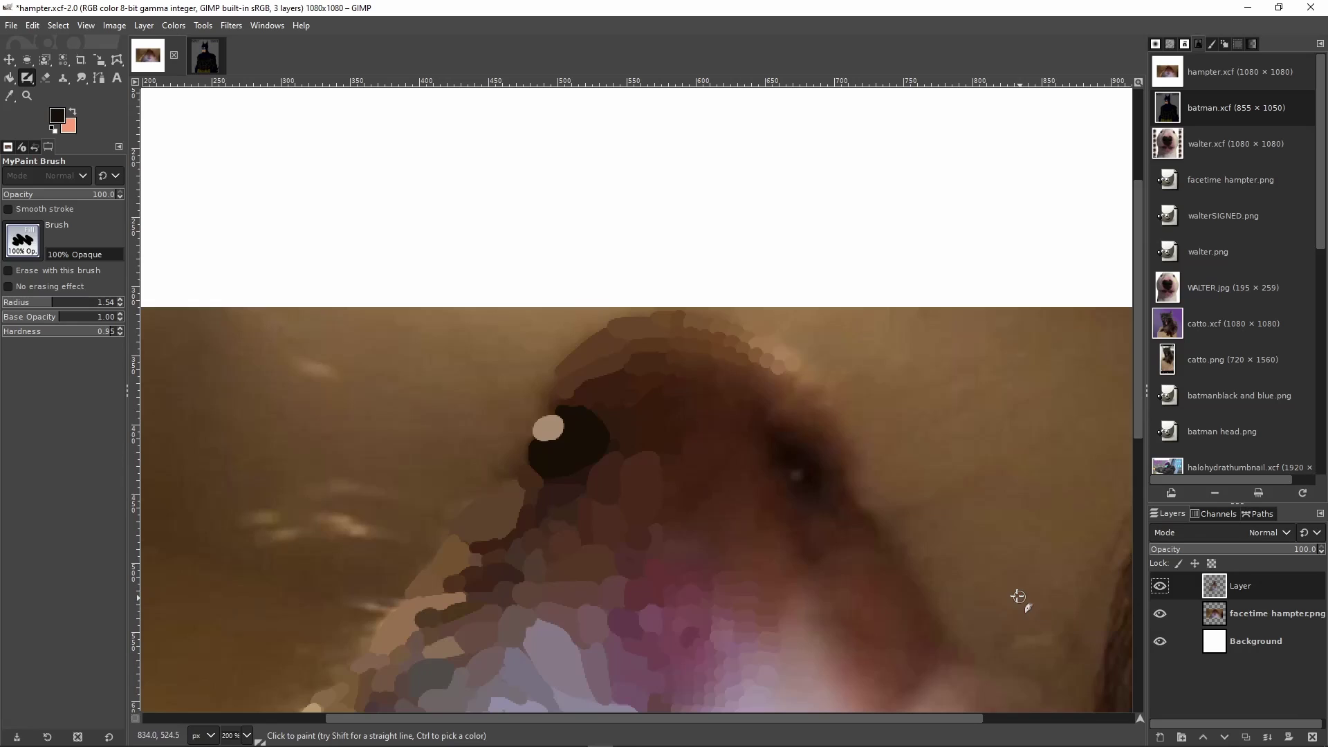
scroll(1018, 597, "down", 5)
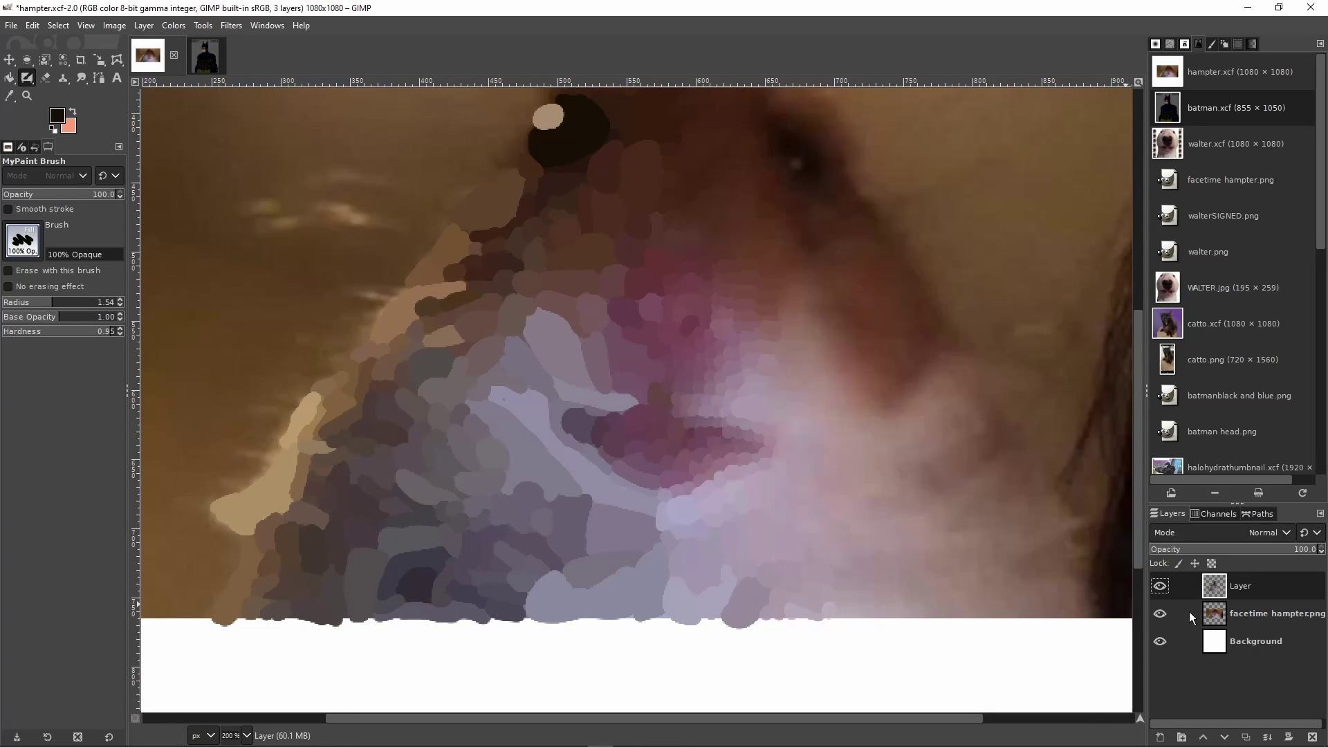
left_click(1160, 614)
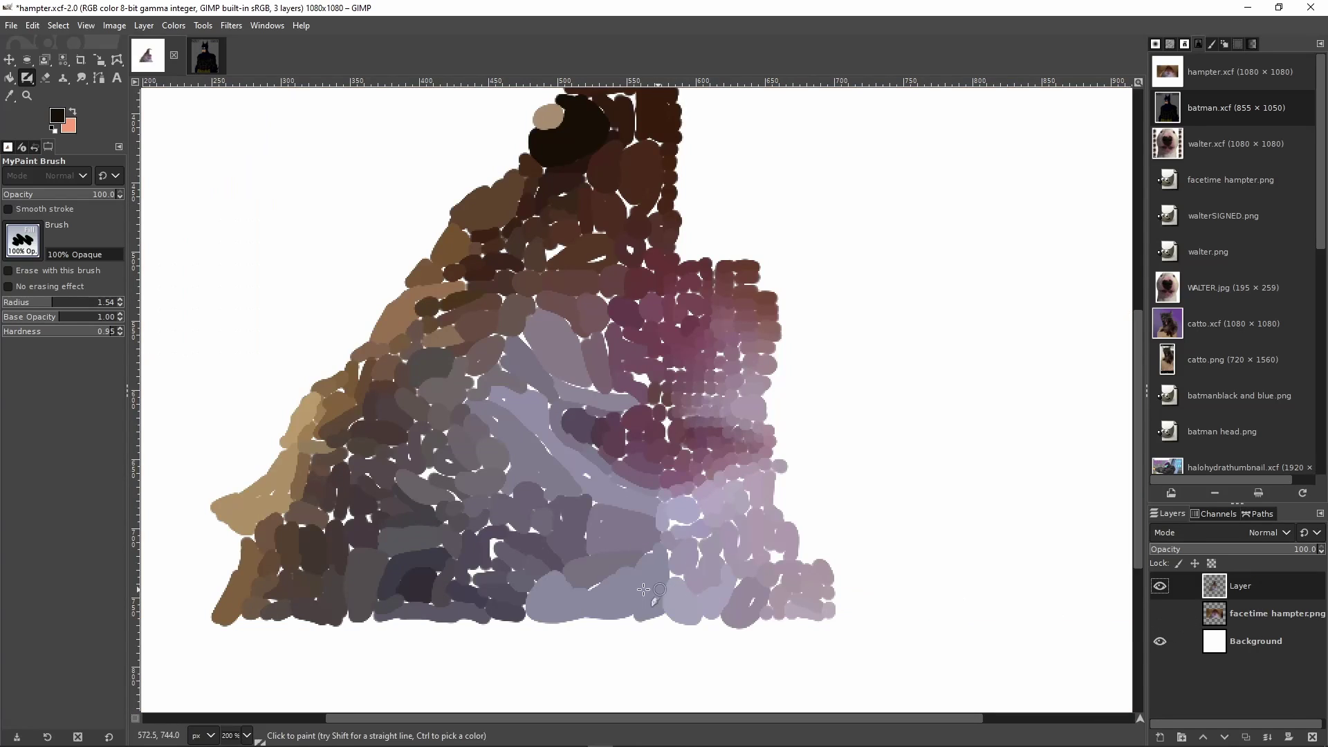
left_click(1160, 614)
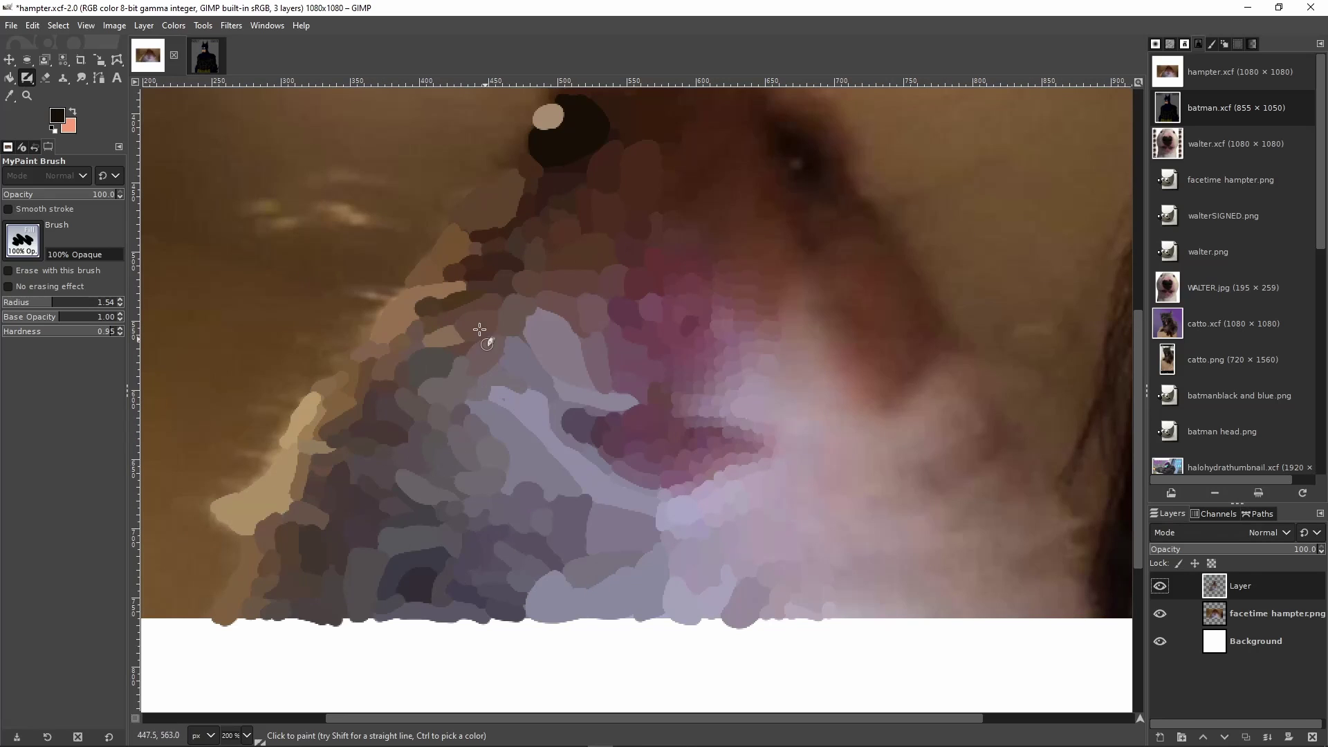
scroll(753, 372, "down", 3)
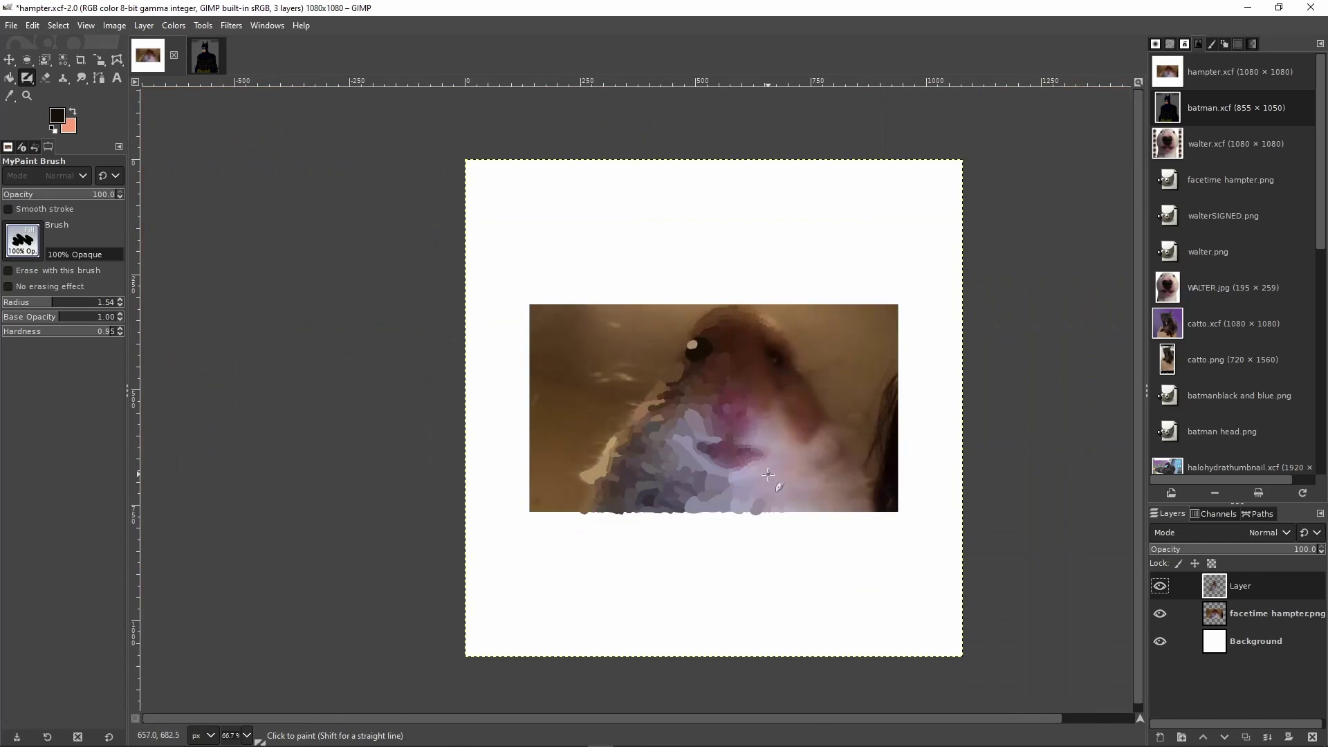
Extend the chest outward along the photo's lower edge with sampled pale lilac, pinkish-grey and taupe patches
scroll(785, 422, "up", 5)
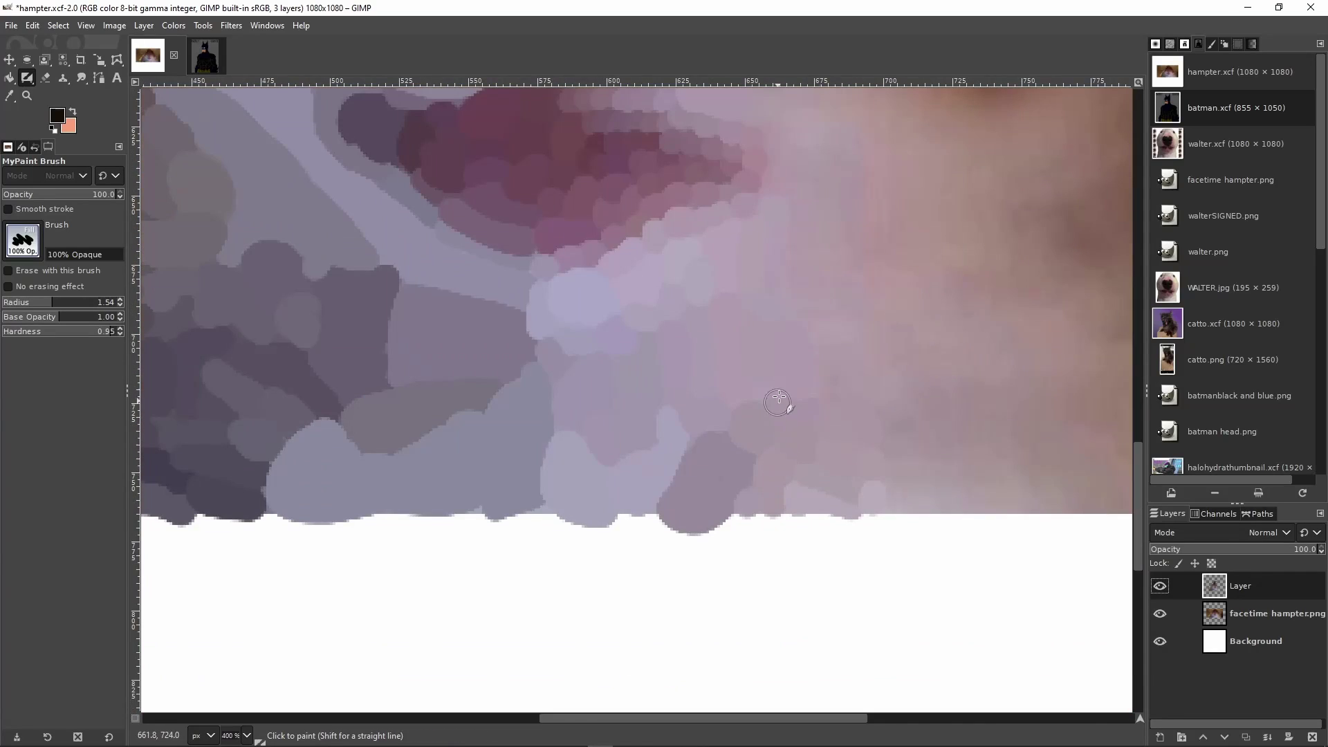
scroll(898, 499, "up", 2)
left_click(665, 518, "ctrl")
mouse_move(898, 498)
left_mouse_down()
mouse_move(652, 518)
mouse_move(705, 510)
left_mouse_up()
left_click_drag(738, 509, 883, 480)
left_click(658, 350, "ctrl")
left_click(640, 353)
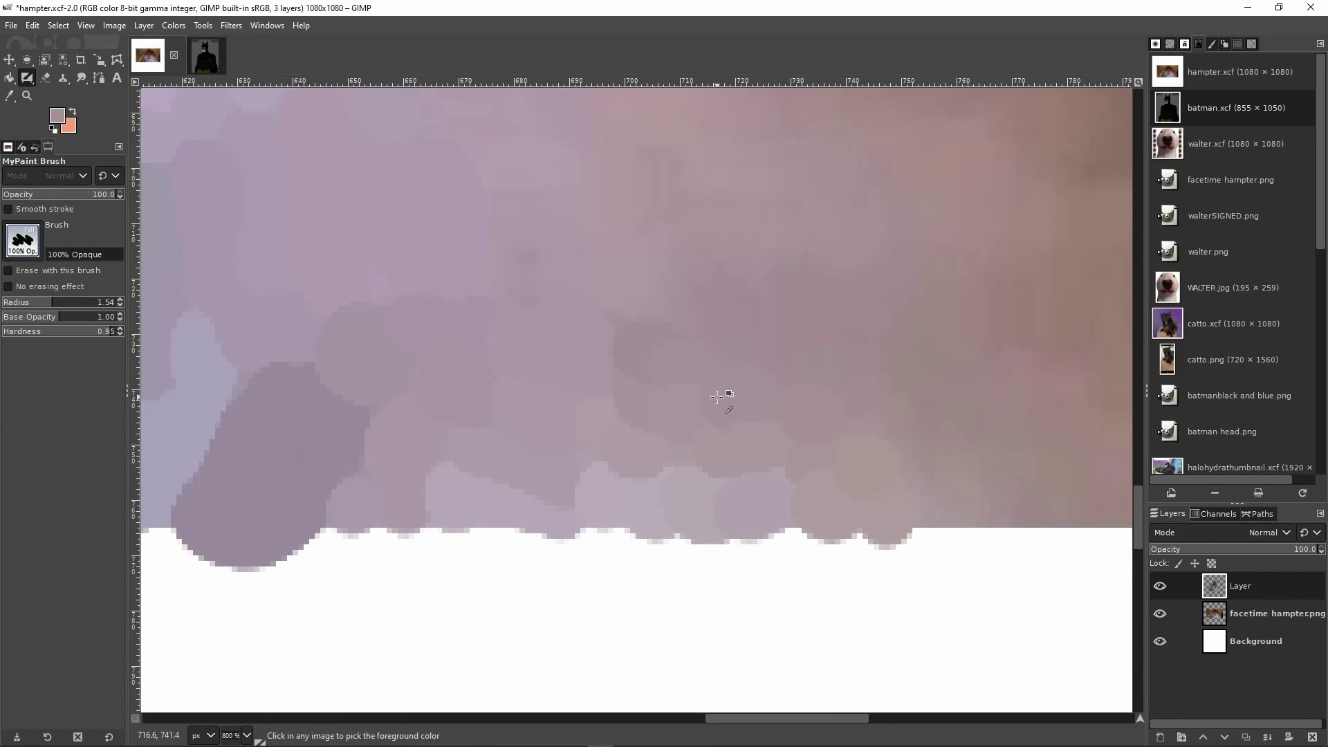
Paint sampled mauve and pinkish-grey patches up the chest toward the outer mouth corner, and save the image
left_click(679, 305, "ctrl")
left_click(634, 308)
scroll(657, 306, "up", 2)
scroll(557, 366, "down", 4)
scroll(549, 383, "up", 2)
scroll(523, 402, "up", 1)
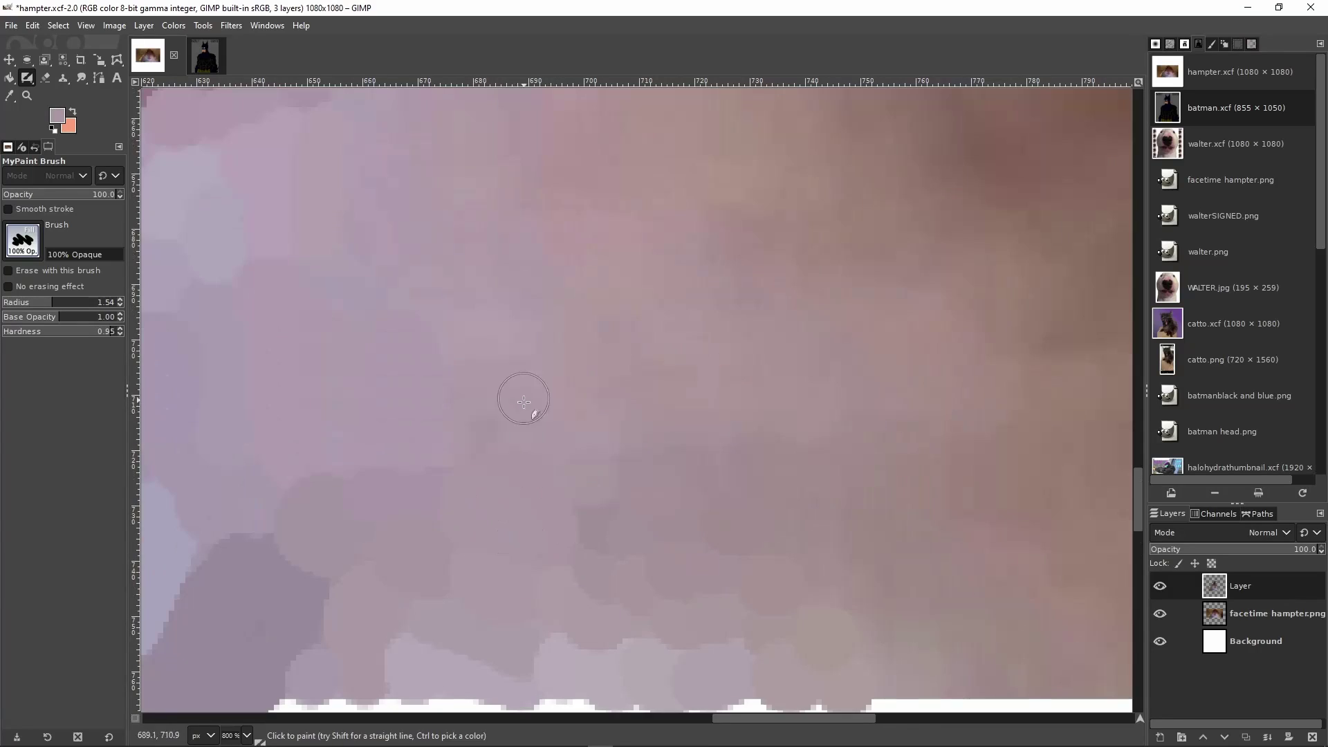
scroll(505, 373, "up", 1)
scroll(543, 382, "left", 1)
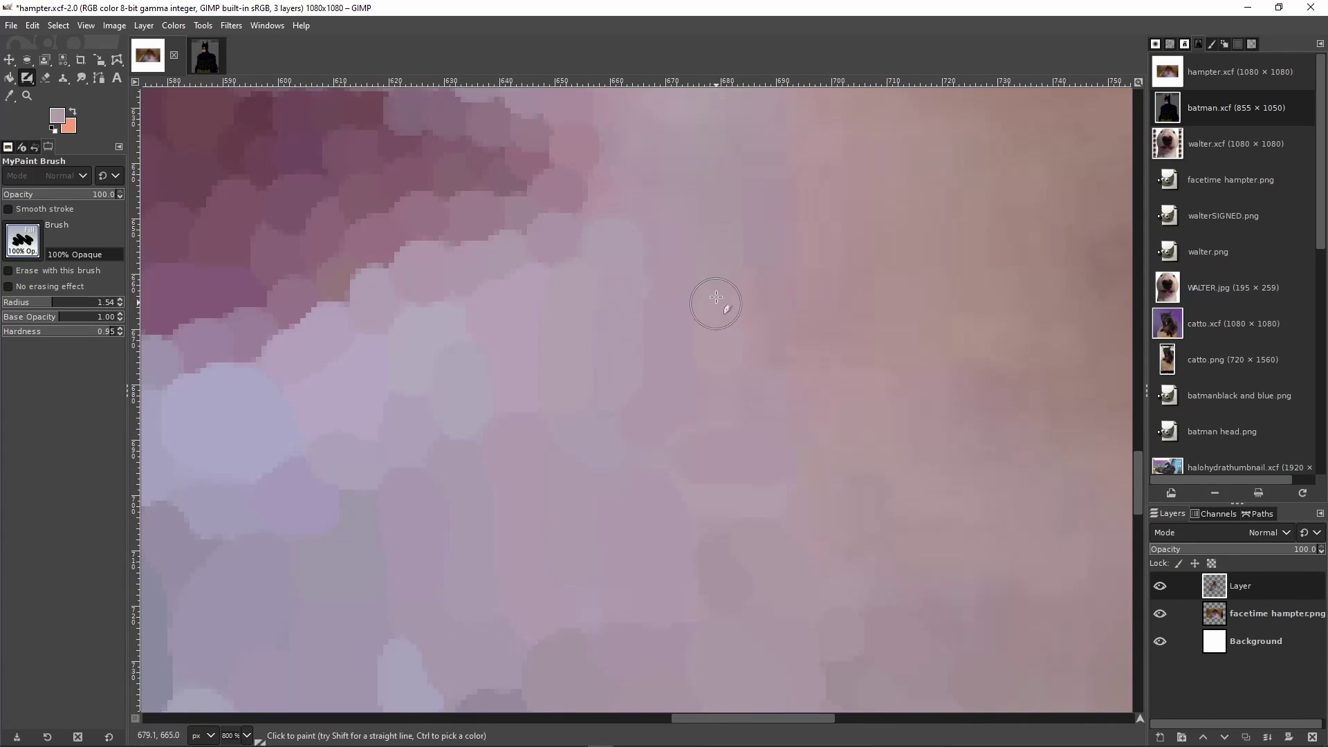
key("2")
key("ctrl+s")
scroll(758, 276, "down", 3)
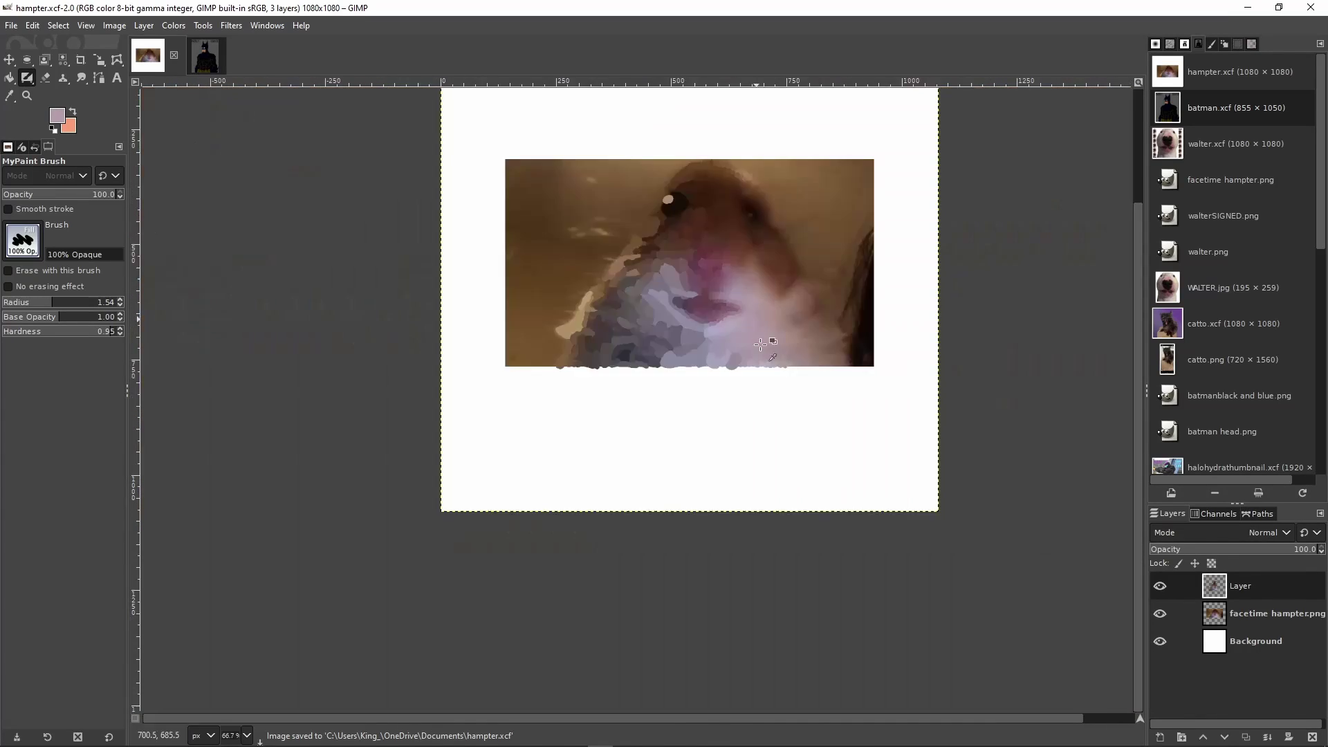
Add sampled greyish-mauve patches to the outer edge of the painted lower chest
scroll(784, 353, "up", 2)
scroll(796, 368, "up", 5)
left_click(658, 451, "ctrl")
left_click(642, 441)
Hide the photo layer to inspect the outline of the painted chest, and show the photo again
left_click(1160, 613)
scroll(337, 366, "up", 5)
scroll(337, 366, "left", 5)
scroll(337, 365, "down", 4)
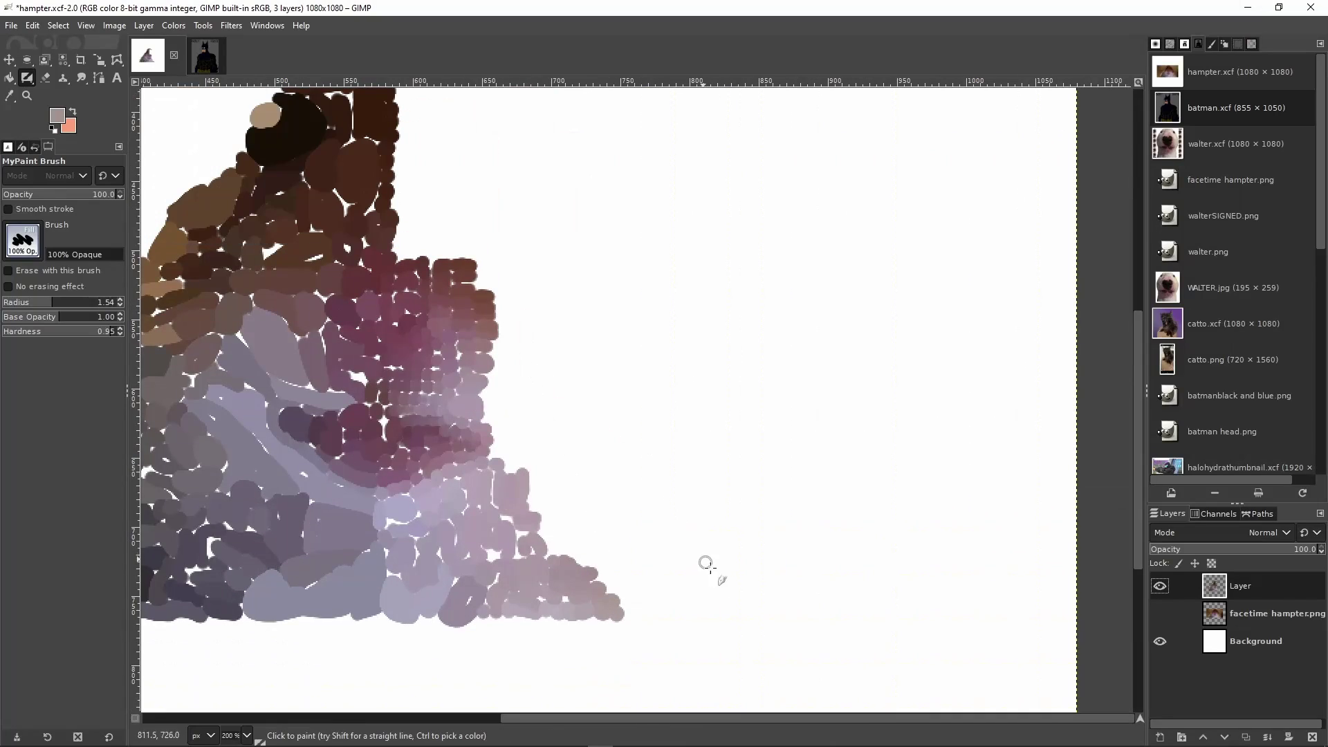
left_click(1160, 613)
Extend the chest outward along the photo's lower edge with sampled greyish-mauve and pinkish-brown strokes, and save the image
scroll(587, 438, "up", 4)
left_click_drag(487, 319, 605, 353)
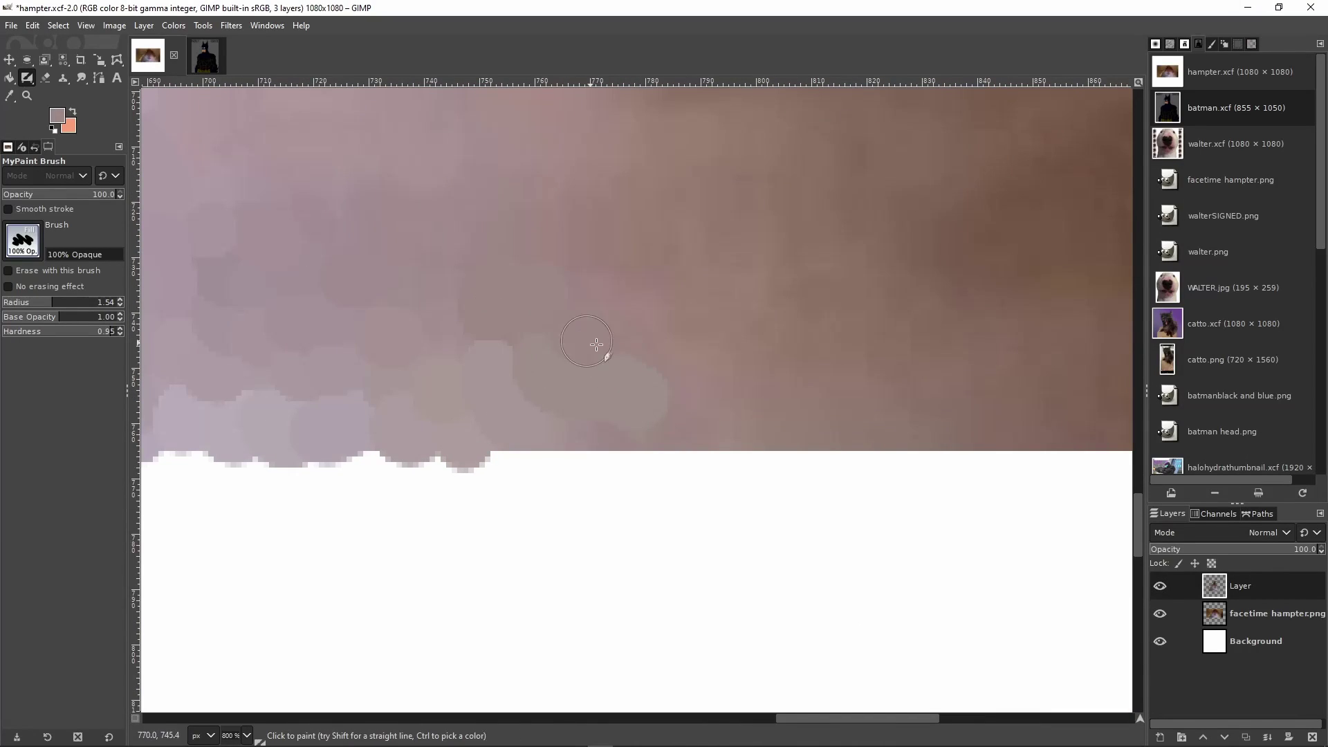
left_click(691, 433, "ctrl")
left_click_drag(682, 433, 561, 443)
left_click(519, 435, "ctrl")
left_click_drag(519, 437, 547, 450)
scroll(531, 447, "down", 1)
scroll(531, 447, "up", 1)
key("ctrl+s")
Fill the chest below the outer mouth corner with sampled pinkish-grey and mauve patches, and save the image
scroll(701, 477, "up", 2)
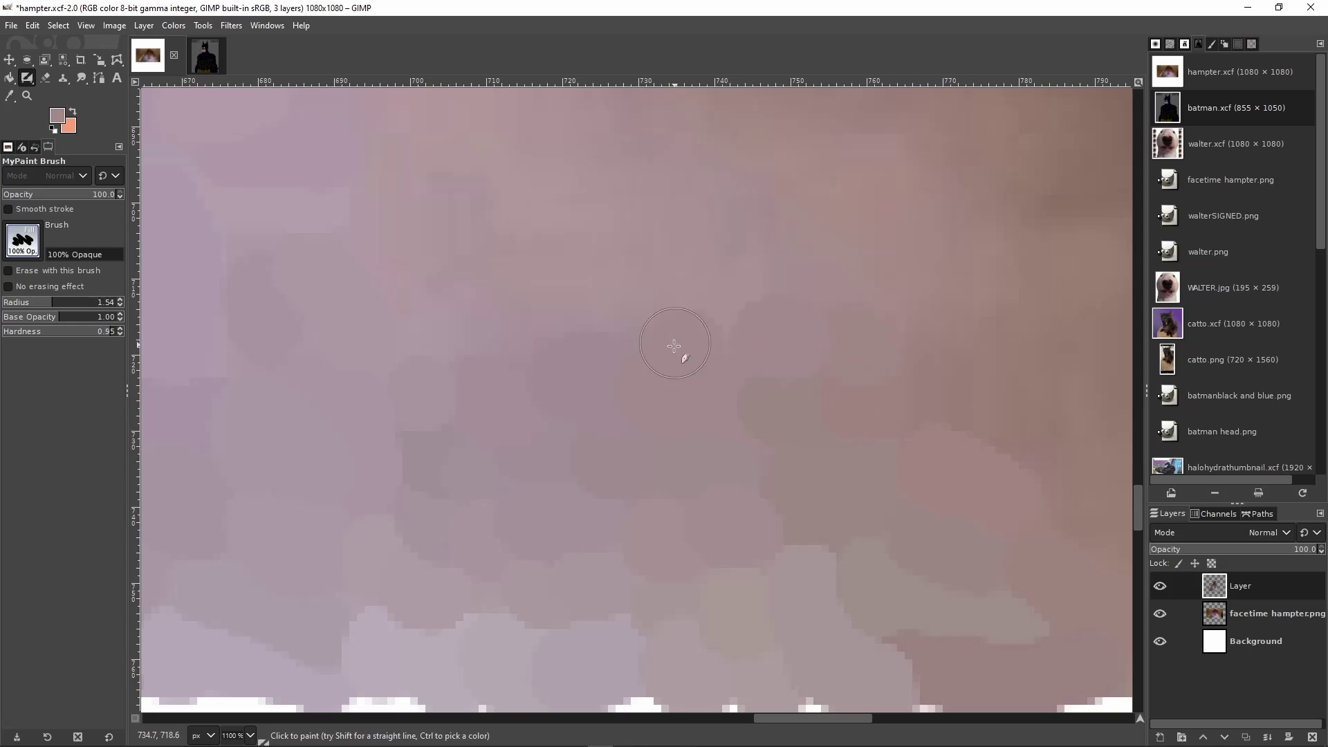
scroll(477, 402, "up", 3)
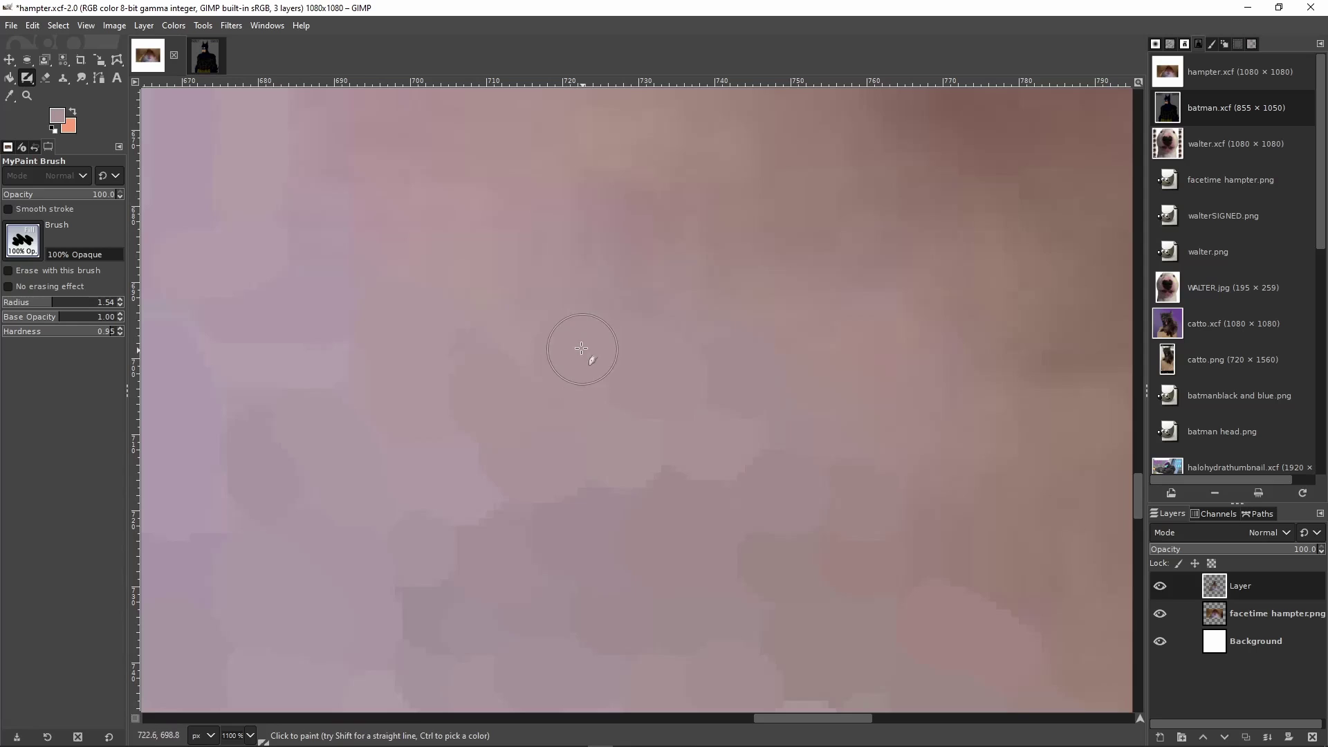
scroll(525, 374, "up", 3)
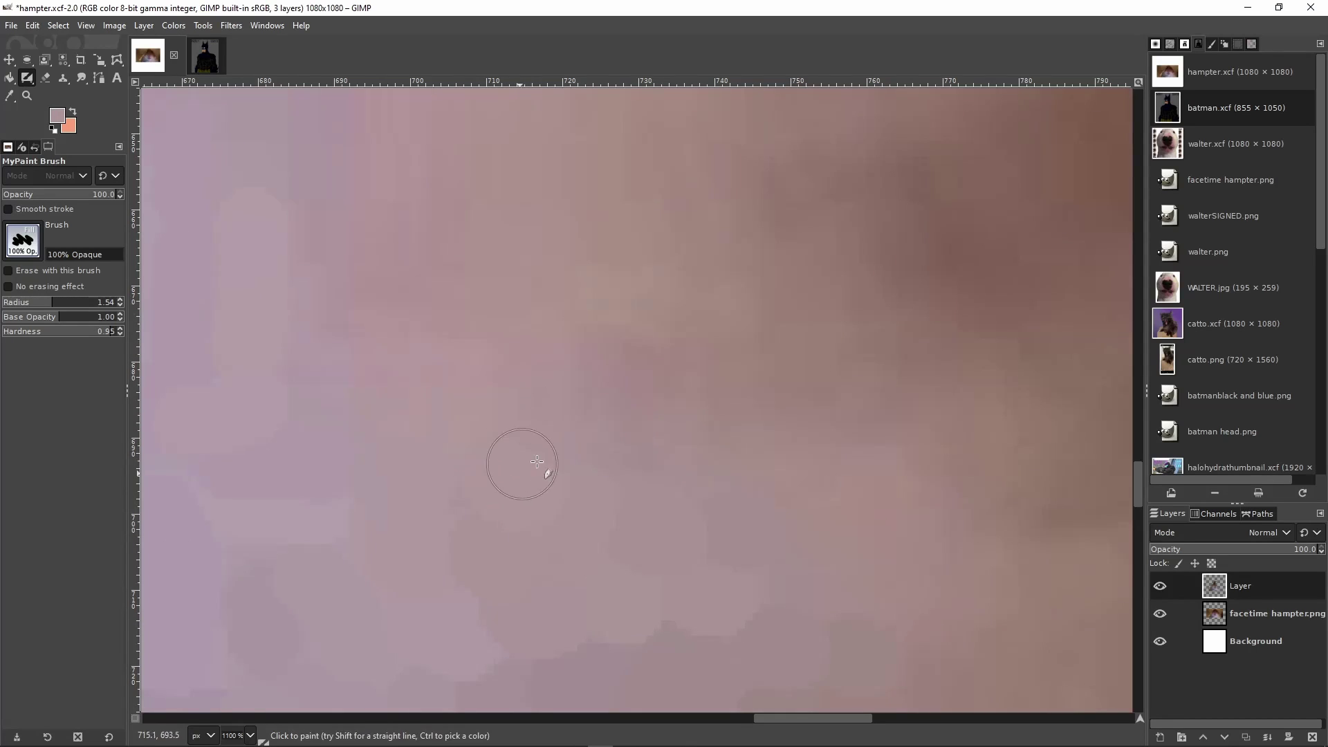
scroll(602, 450, "left", 3)
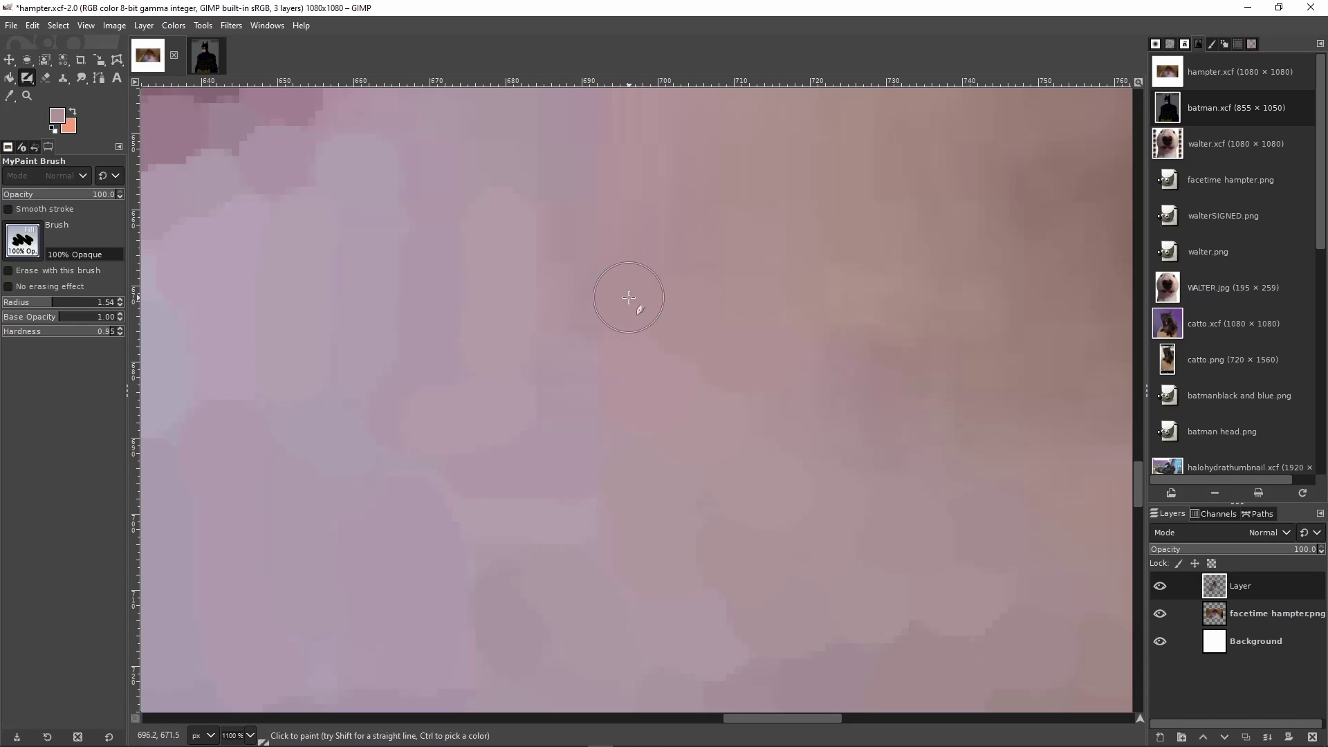
scroll(740, 339, "down", 4)
key("ctrl+s")
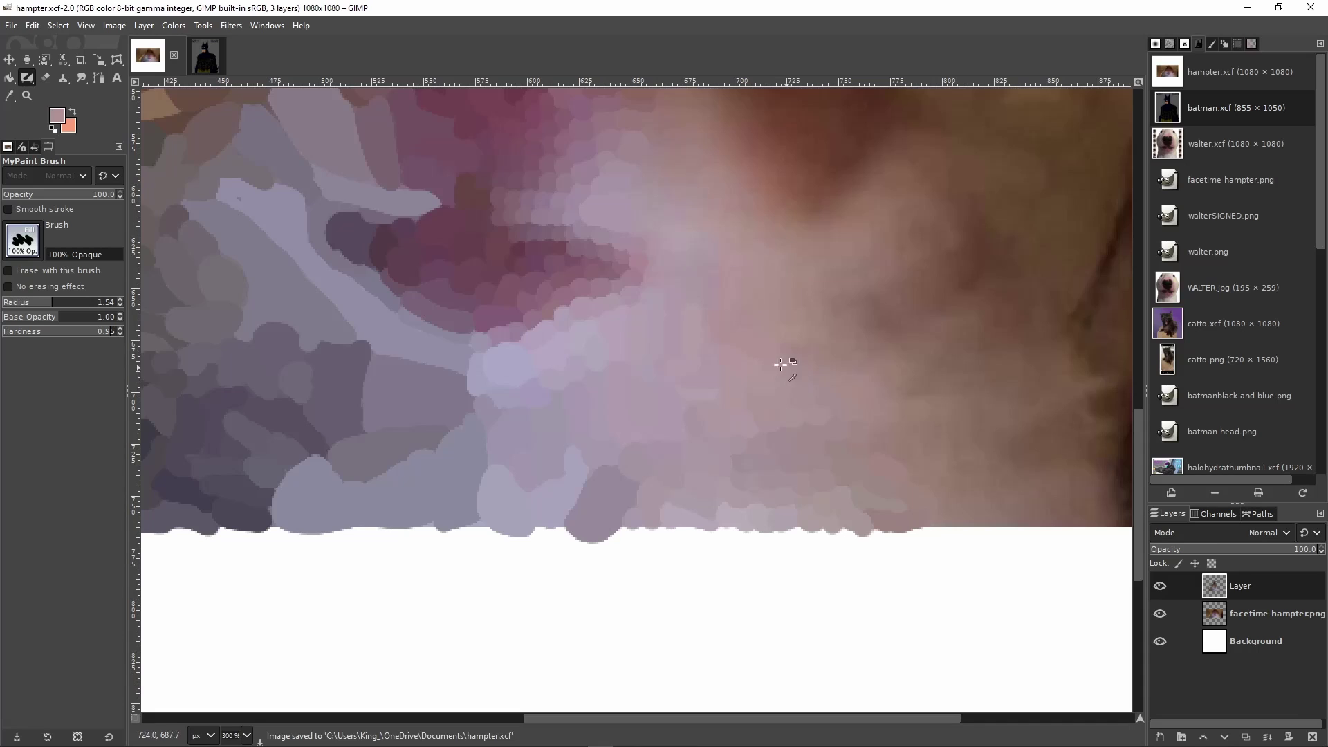
Hide the photo layer to check the painted chest for gaps, and show the photo again
scroll(791, 380, "up", 2)
left_click(1161, 613)
left_click(1161, 613)
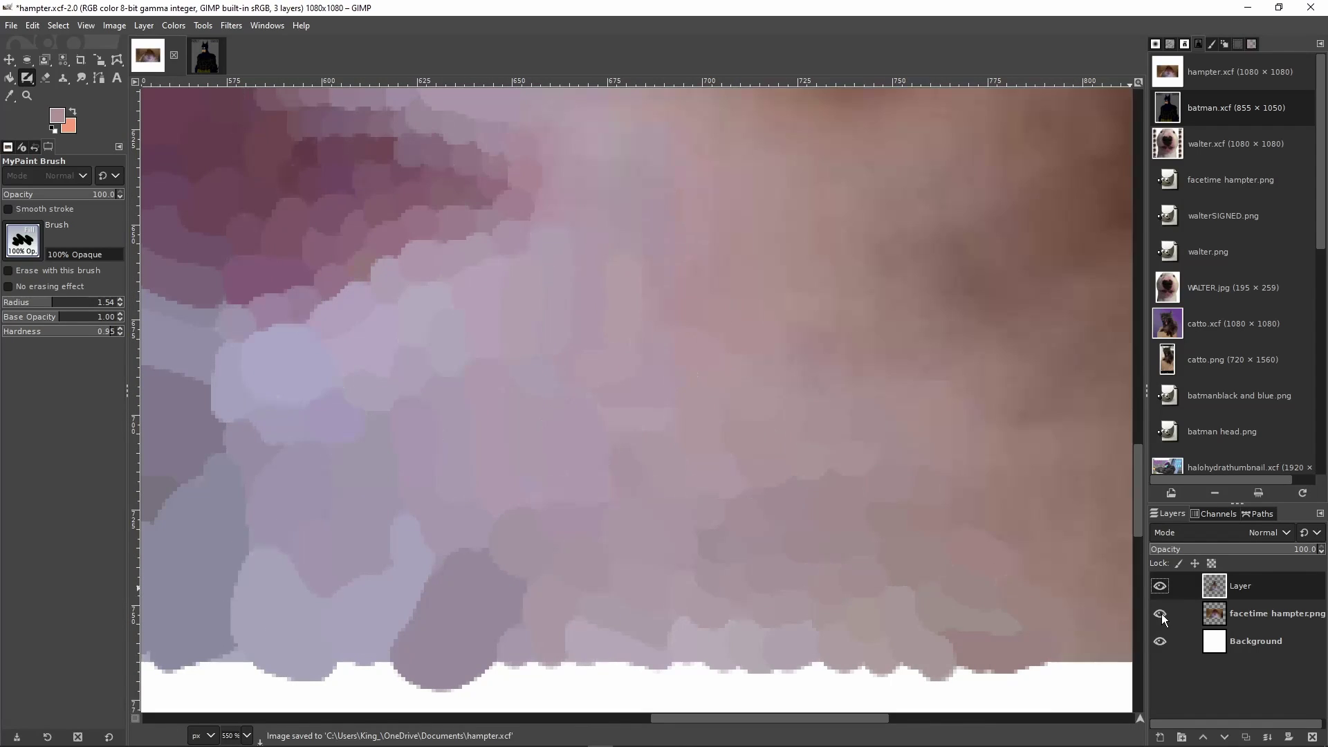
scroll(656, 350, "up", 3)
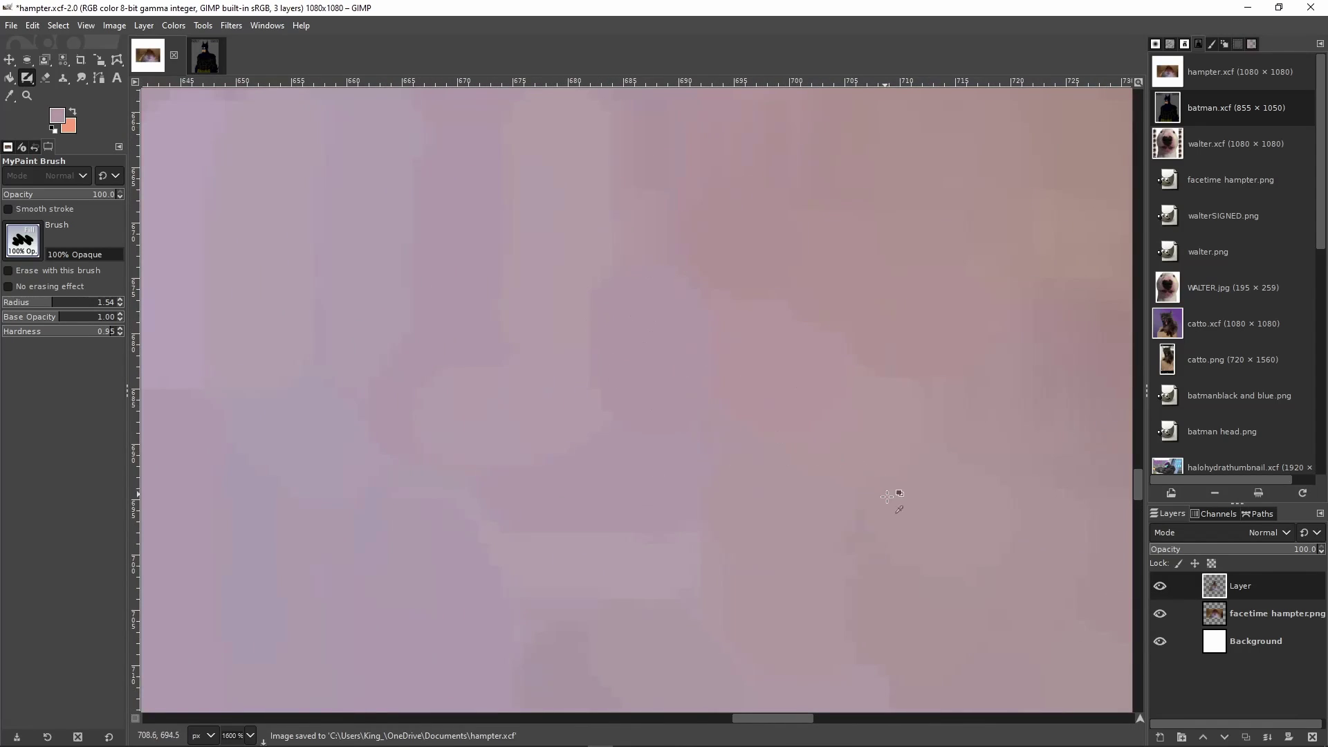
scroll(900, 498, "down", 4)
left_click(1161, 614)
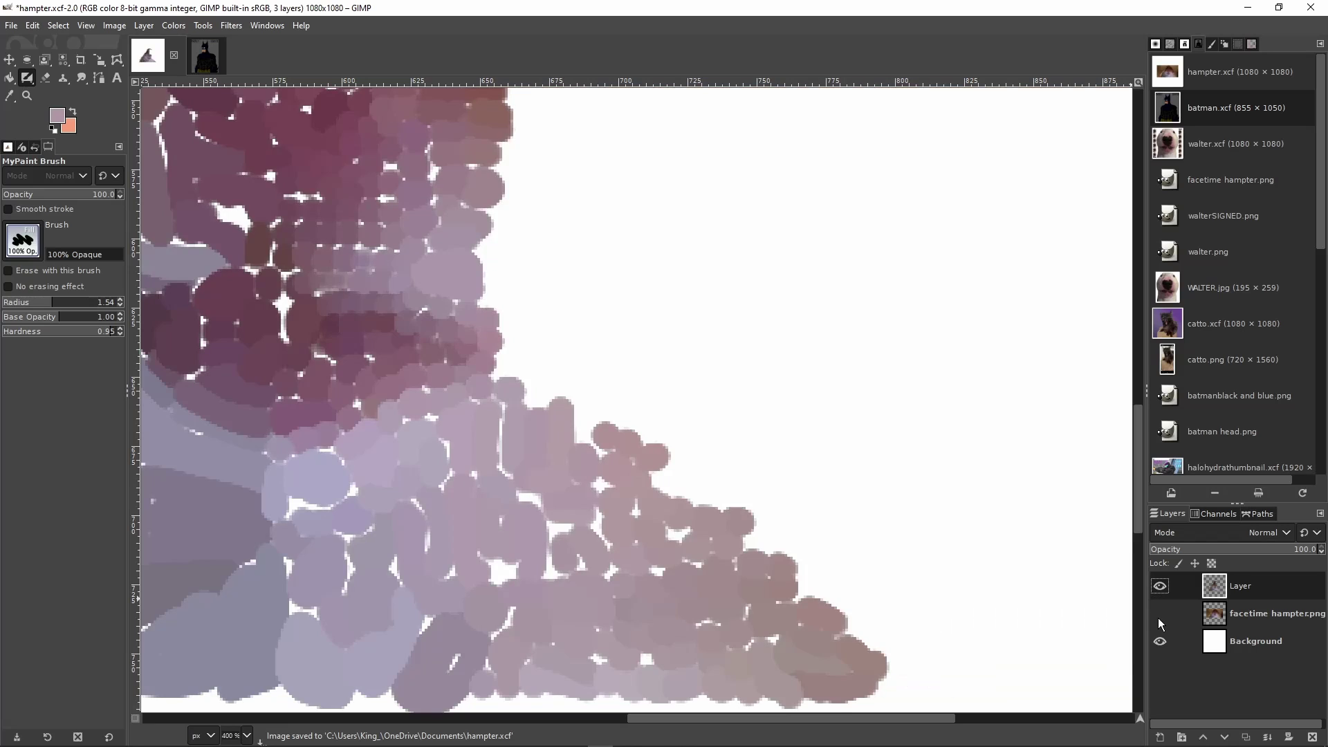
left_click(1160, 613)
Paint sampled lilac, pinkish-grey and reddish-brown patches from the outer mouth corner up the cheek, and save the image
scroll(463, 335, "up", 2)
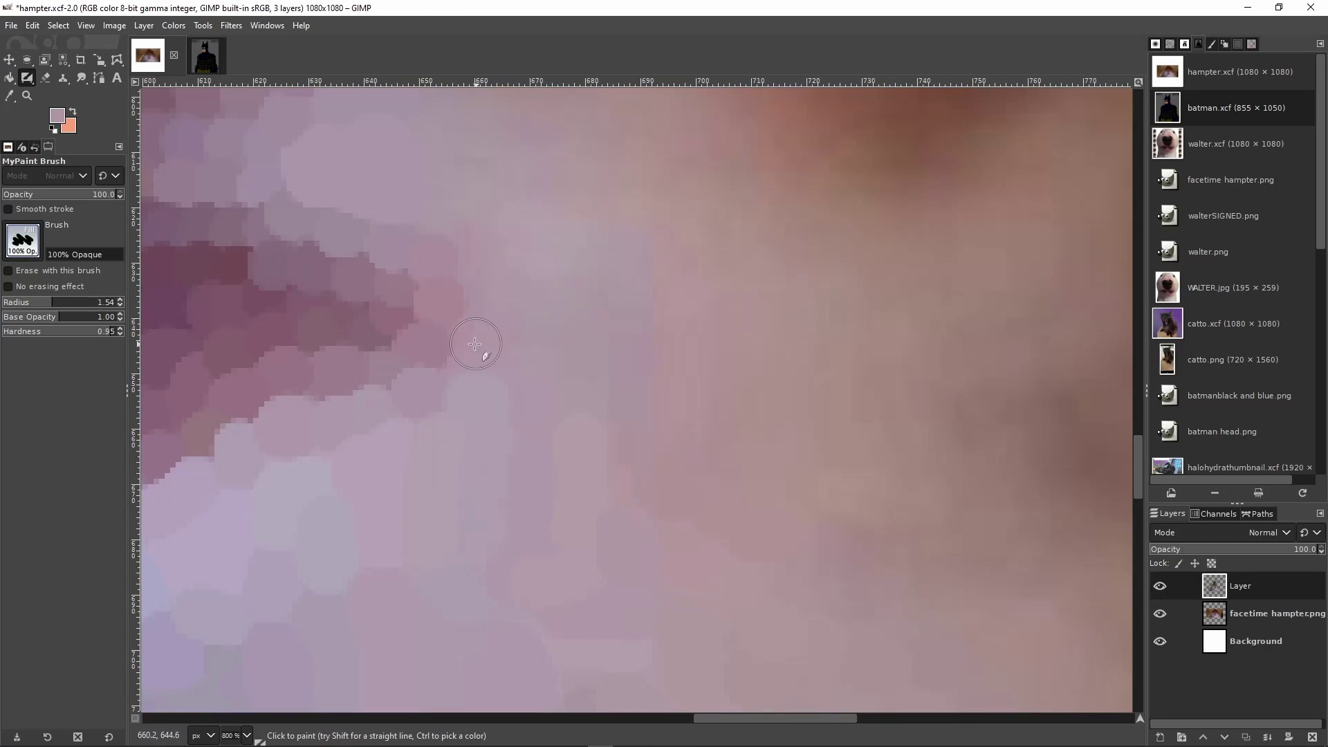
scroll(498, 374, "up", 3)
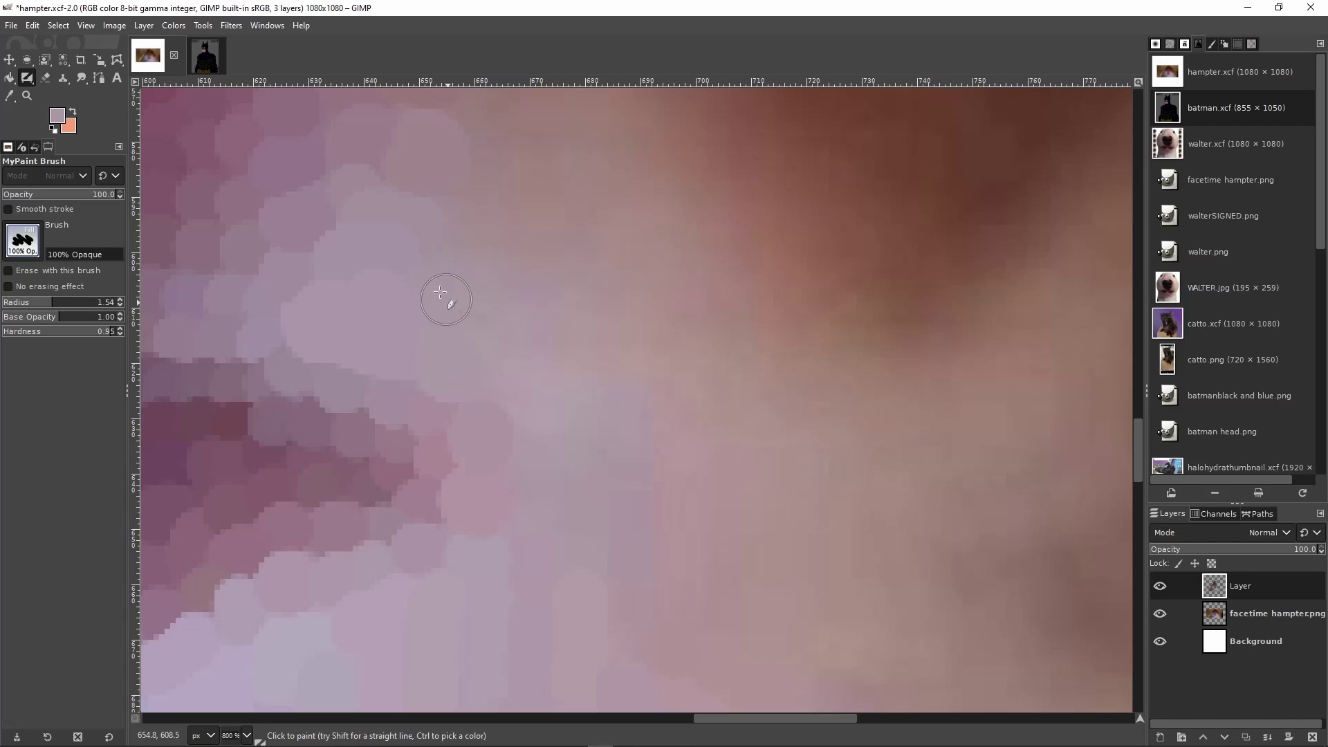
scroll(466, 369, "up", 2)
left_click(558, 388, "ctrl")
left_click(558, 388)
scroll(573, 330, "up", 1)
left_click(635, 261, "ctrl")
left_click(634, 261)
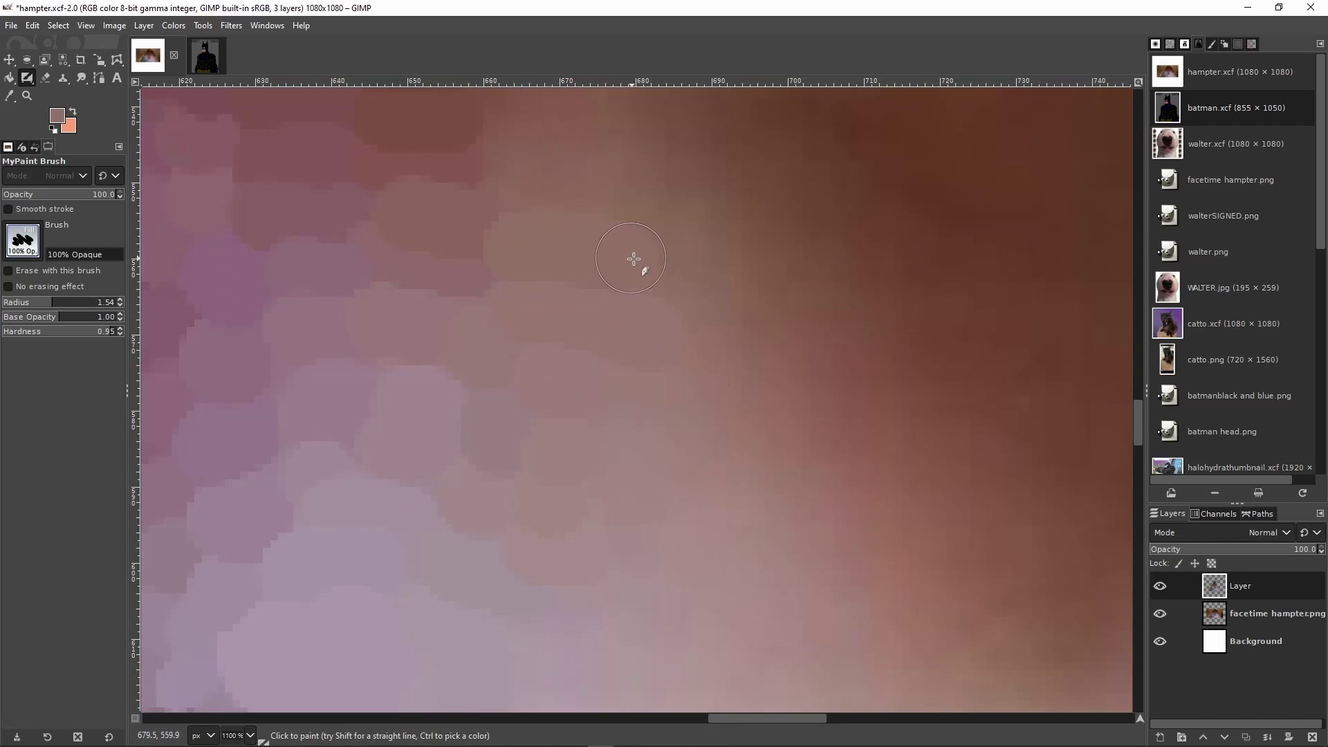
scroll(577, 343, "up", 2)
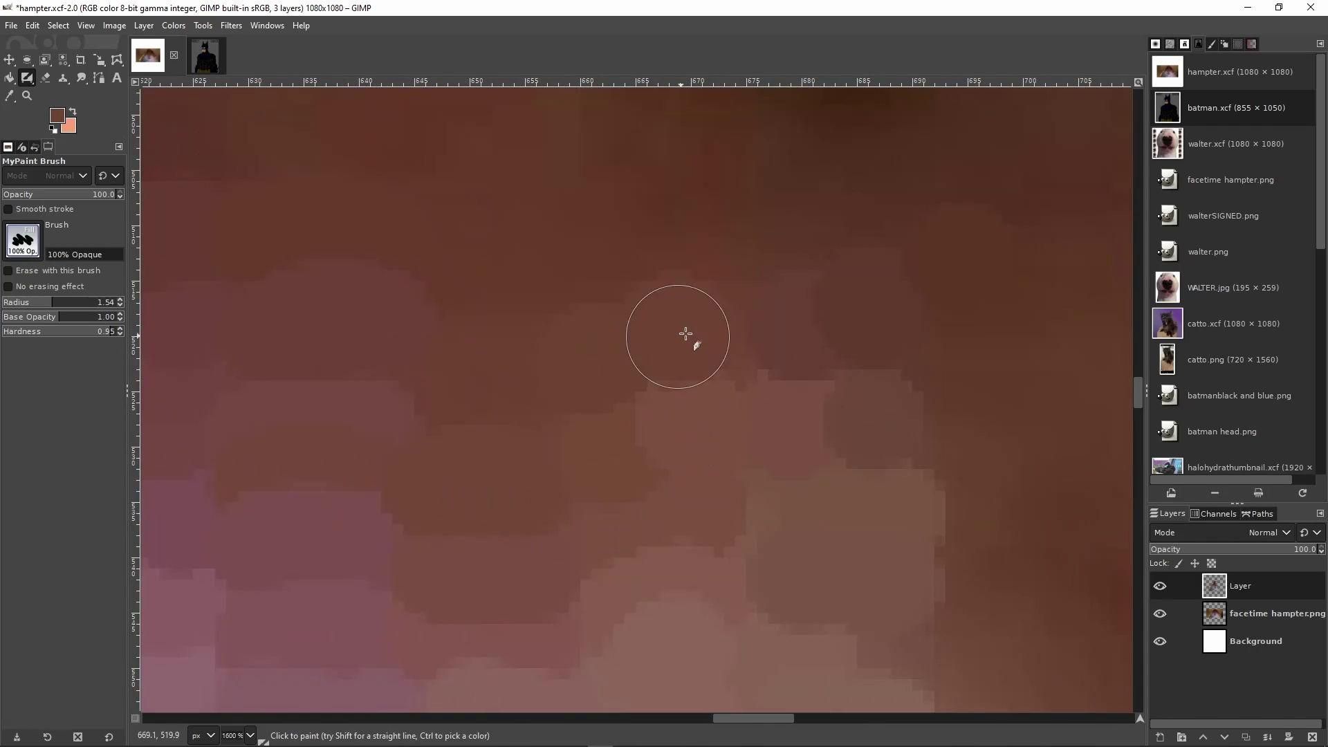
key("1")
key("ctrl+s")
Add sampled patches to the cheek's outer edge, save the image, and check the paint with the photo layer briefly hidden
scroll(543, 422, "up", 7)
left_click(699, 220, "ctrl")
left_click(700, 219)
scroll(700, 219, "up", 3)
left_click(729, 279, "ctrl")
scroll(729, 279, "down", 4)
key("ctrl+s")
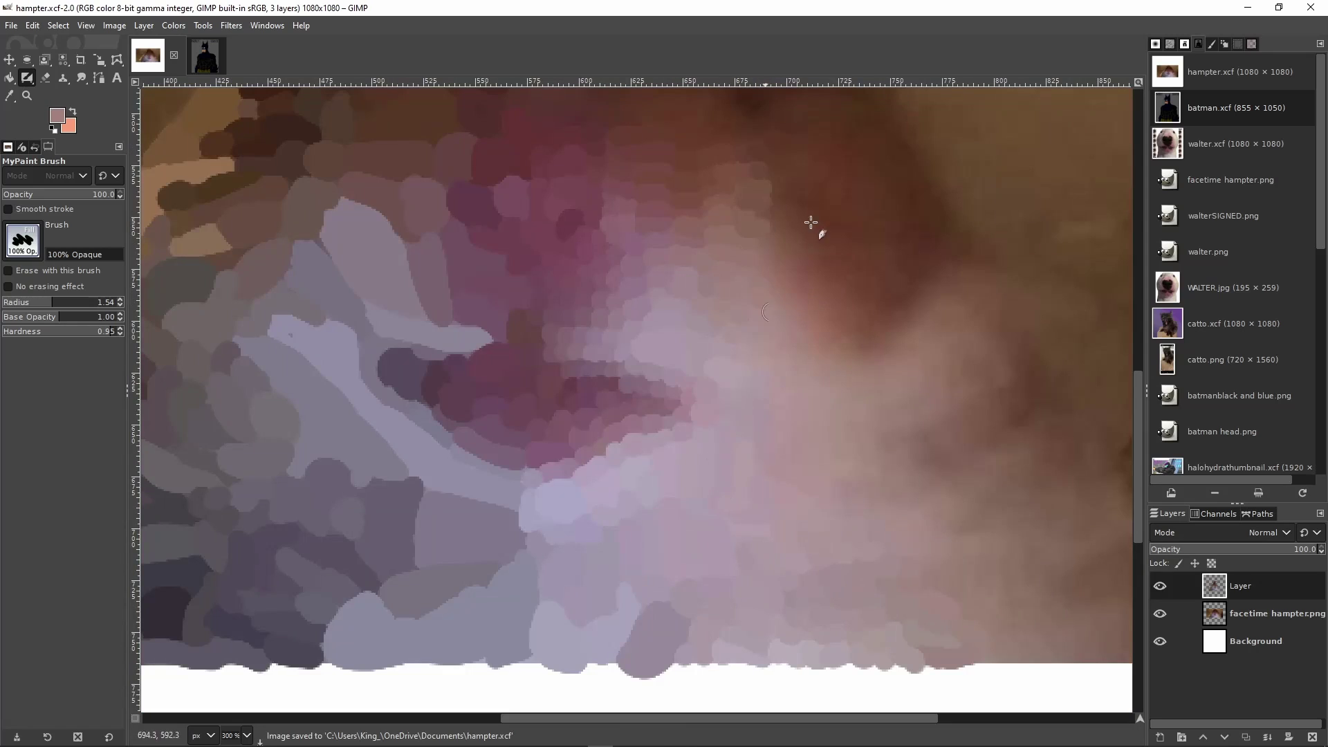
left_click(1160, 614)
left_click(1160, 614)
Add sampled mauve and pinkish-grey patches along the chest's upper outer edge, and save the image
scroll(584, 371, "up", 4)
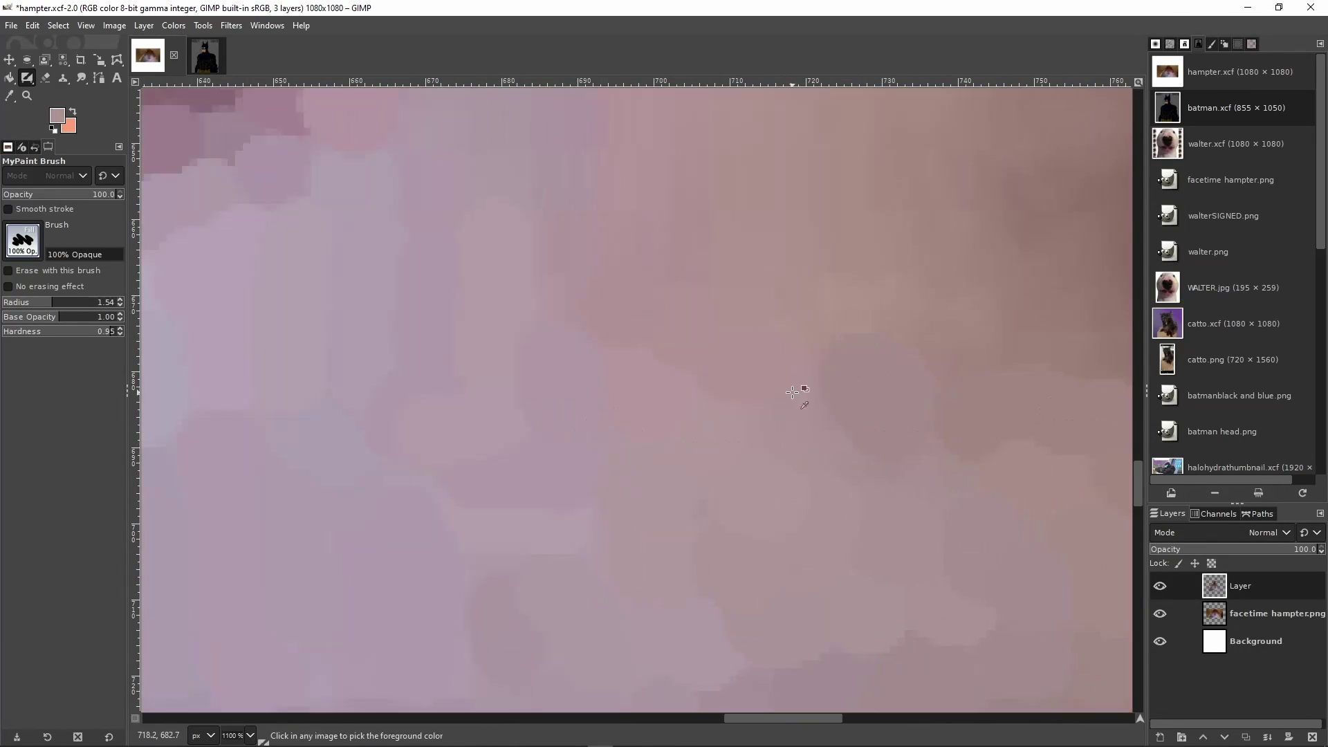
scroll(578, 228, "down", 5)
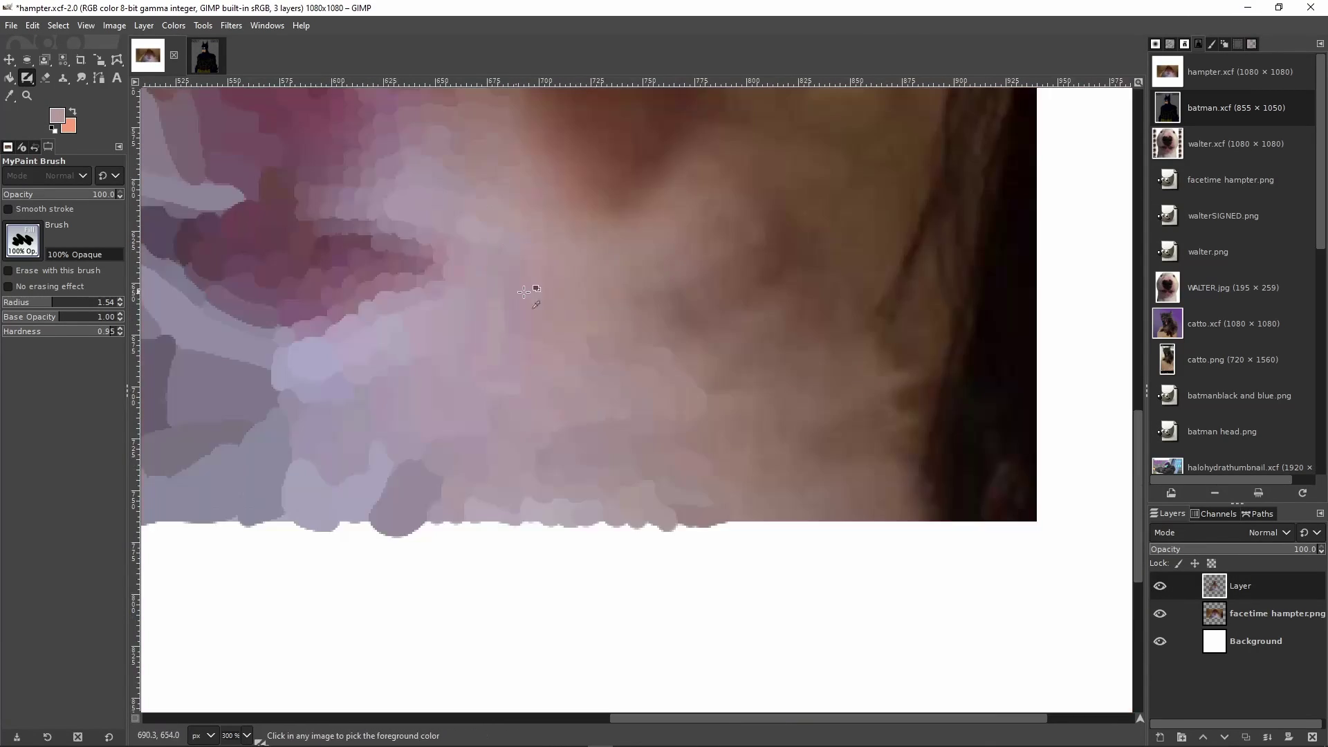
key("ctrl+s")
scroll(568, 509, "up", 5)
left_click(639, 409, "ctrl")
left_click(639, 409)
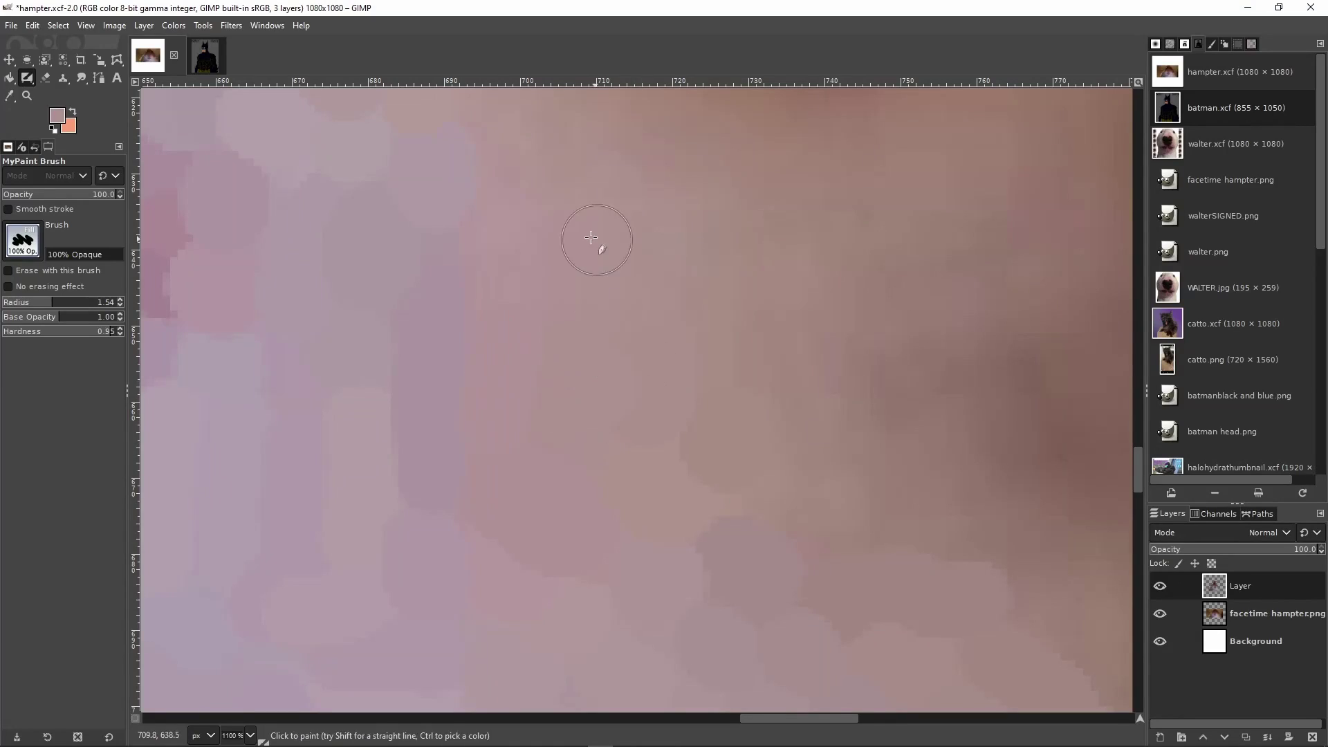
Cover the pale fur outward from the mouth corner with sampled pinkish-taupe patches
left_click(912, 478, "ctrl")
left_click(912, 478)
left_click(975, 402, "ctrl")
left_click(976, 401)
left_click(914, 387, "ctrl")
left_click(915, 388)
left_click(858, 400, "ctrl")
left_click(858, 399)
Continue the pale fur up toward the reddish-brown cheek shadow with sampled taupe and greyish-brown patches, and save the image
left_click(805, 229, "ctrl")
scroll(908, 386, "up", 1)
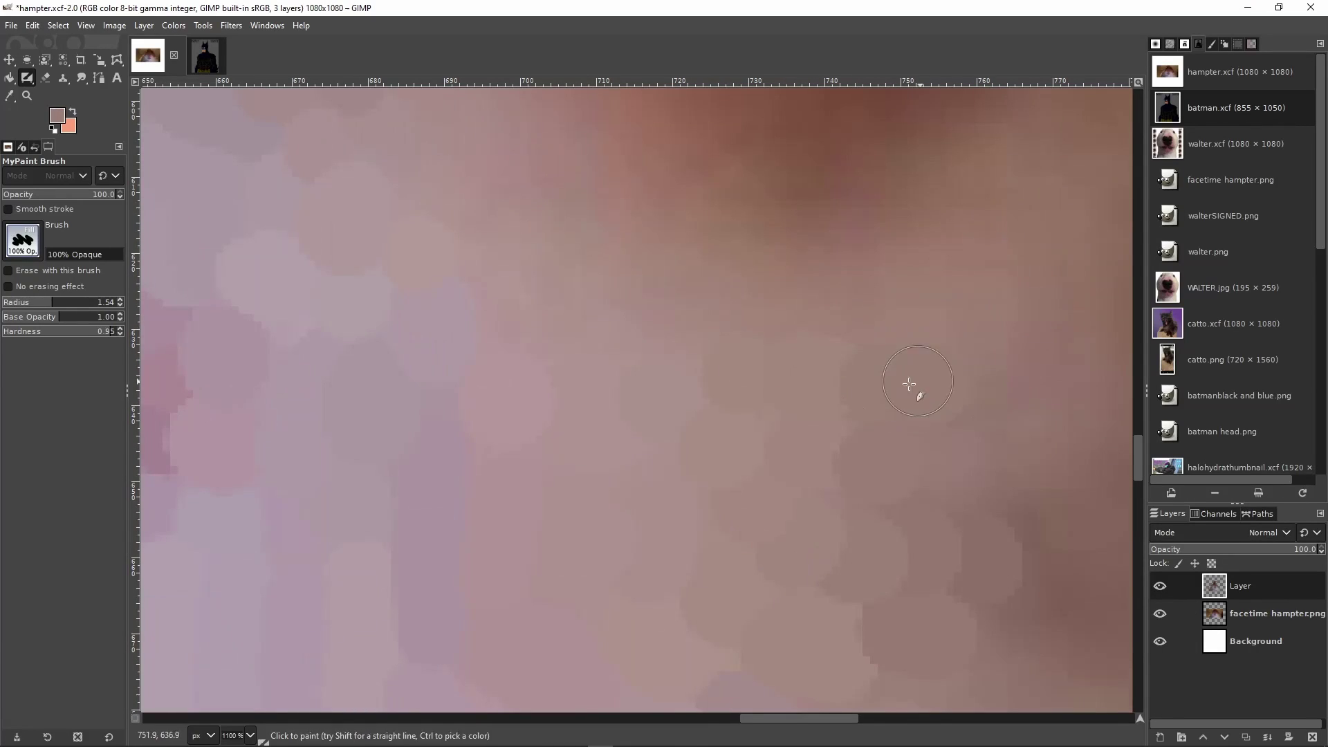
left_click(989, 505)
scroll(1032, 534, "right", 1)
scroll(1032, 534, "down", 1)
left_click(720, 478)
scroll(667, 546, "down", 2)
key("ctrl+s")
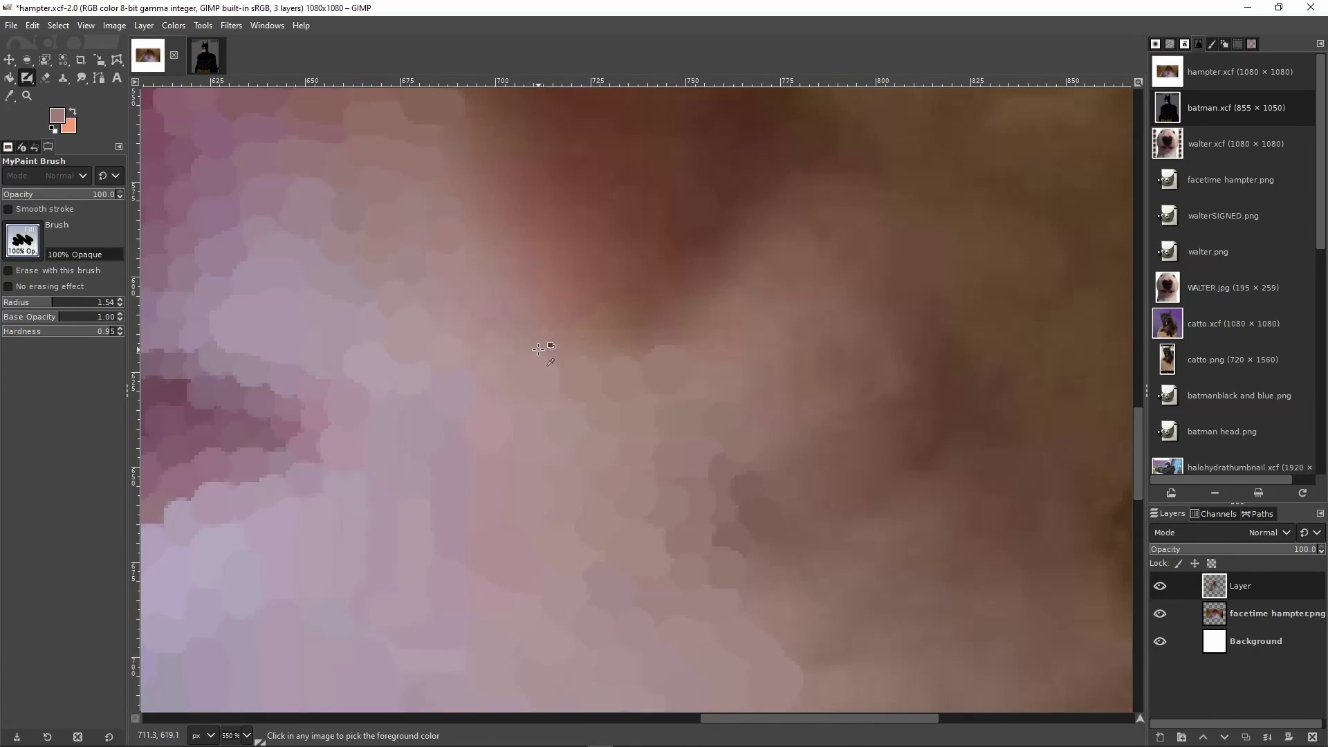
Paint sampled dusty-pink and brownish patches along the inner edge of the reddish-brown cheek shadow, and save the image
scroll(538, 349, "up", 1)
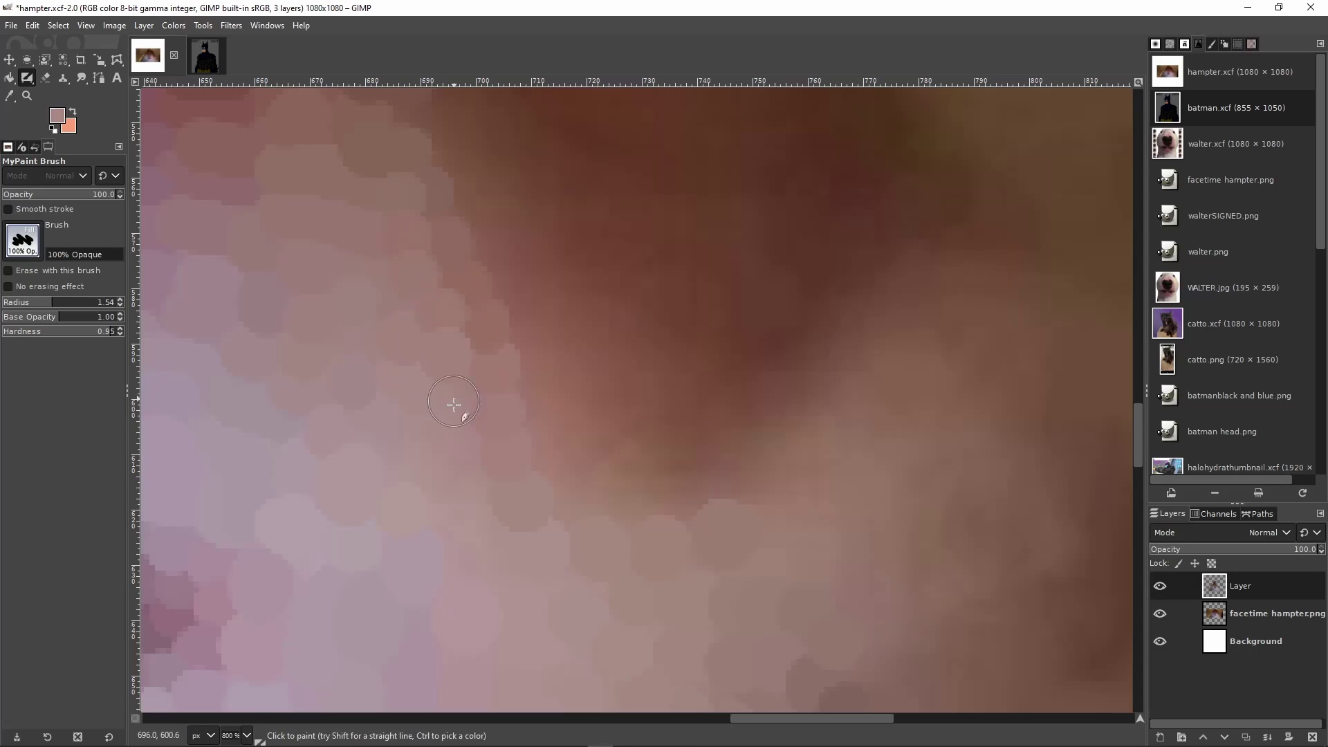
scroll(512, 463, "down", 2)
scroll(528, 436, "down", 3)
key("ctrl+s")
scroll(755, 419, "down", 3)
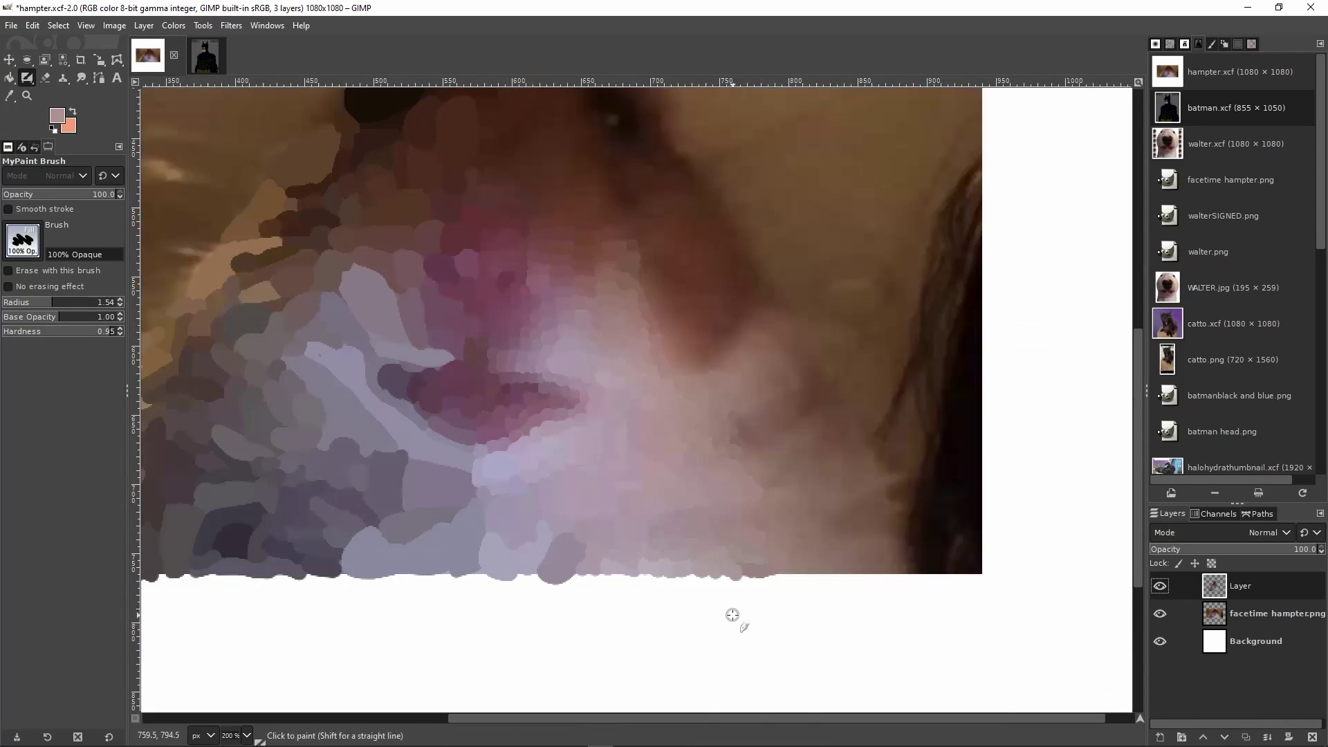
Extend the lower chest outward with broad strokes of sampled taupe and greyish-brown
scroll(733, 573, "up", 3)
left_click(603, 371, "ctrl")
left_click_drag(603, 371, 710, 350)
left_click_drag(644, 391, 640, 429)
left_click(711, 397, "ctrl")
scroll(691, 498, "up", 1)
mouse_move(712, 398)
left_mouse_down()
mouse_move(692, 484)
mouse_move(650, 532)
left_mouse_up()
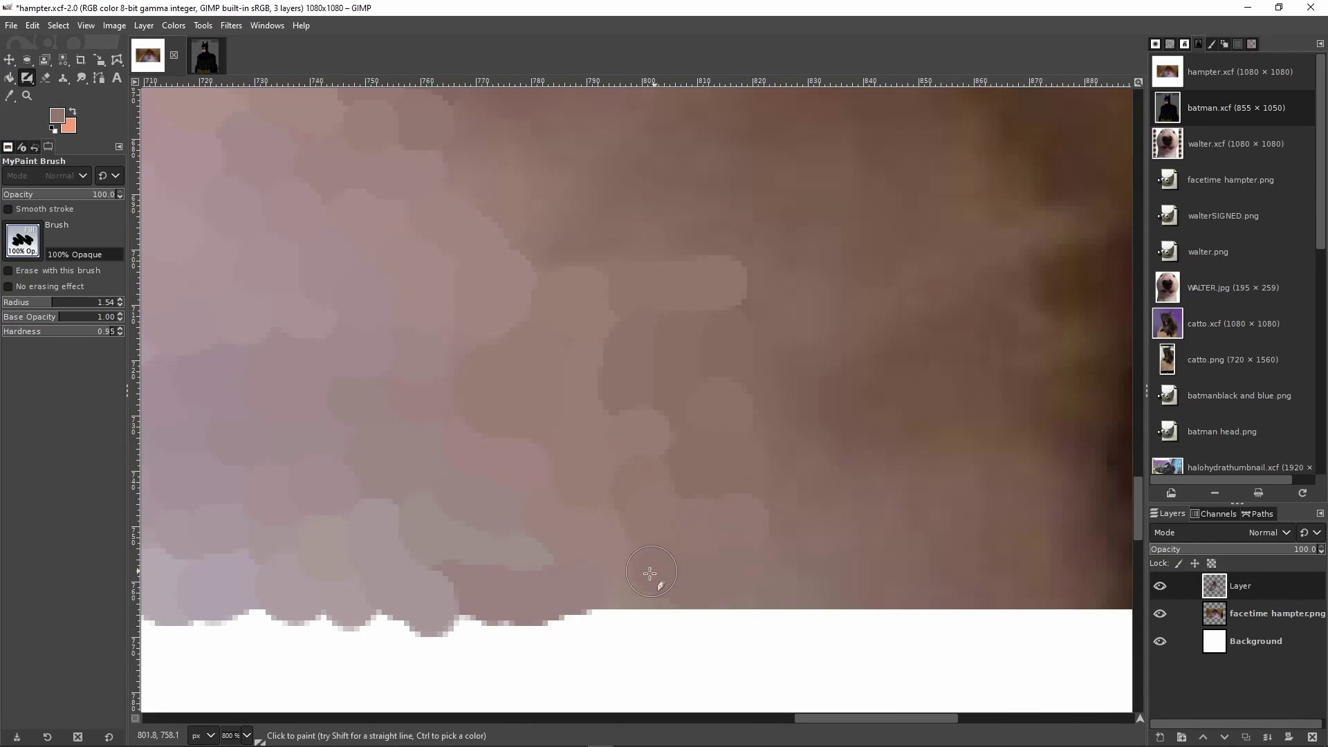
Paint sampled brown patches along the photo's lower edge out to the dark hair, and save the image
scroll(734, 580, "right", 3)
left_click_drag(650, 578, 841, 608)
left_click(531, 597)
left_click(580, 599)
left_click(633, 595)
left_click(750, 570)
scroll(827, 533, "down", 3)
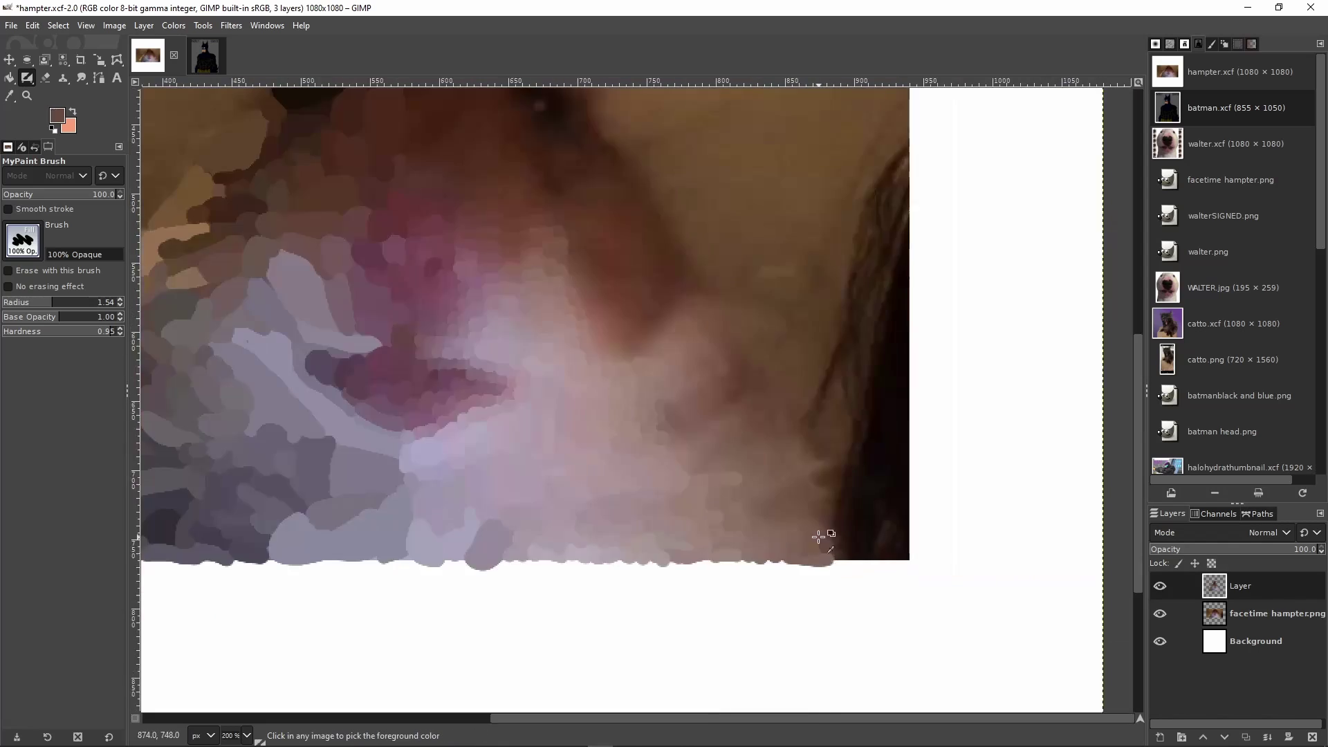
scroll(822, 526, "up", 3)
left_click(576, 461)
key("ctrl+s")
scroll(845, 510, "down", 1)
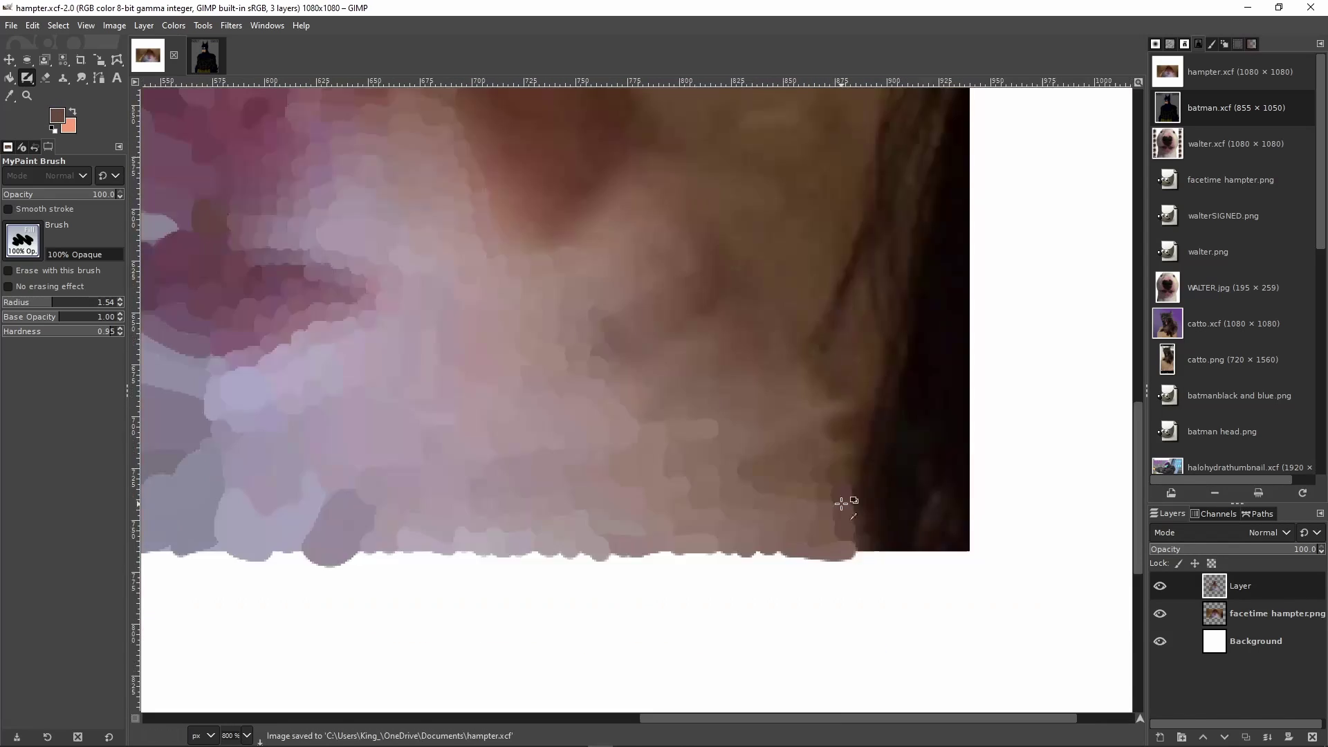
Fill the outer lower chest beside the dark hair with sampled brown and taupe patches, and save the image
scroll(716, 586, "up", 1)
left_click(647, 534)
left_click(587, 492)
left_click(698, 490)
left_click(829, 497)
left_click(877, 427)
left_click_drag(830, 434, 684, 437)
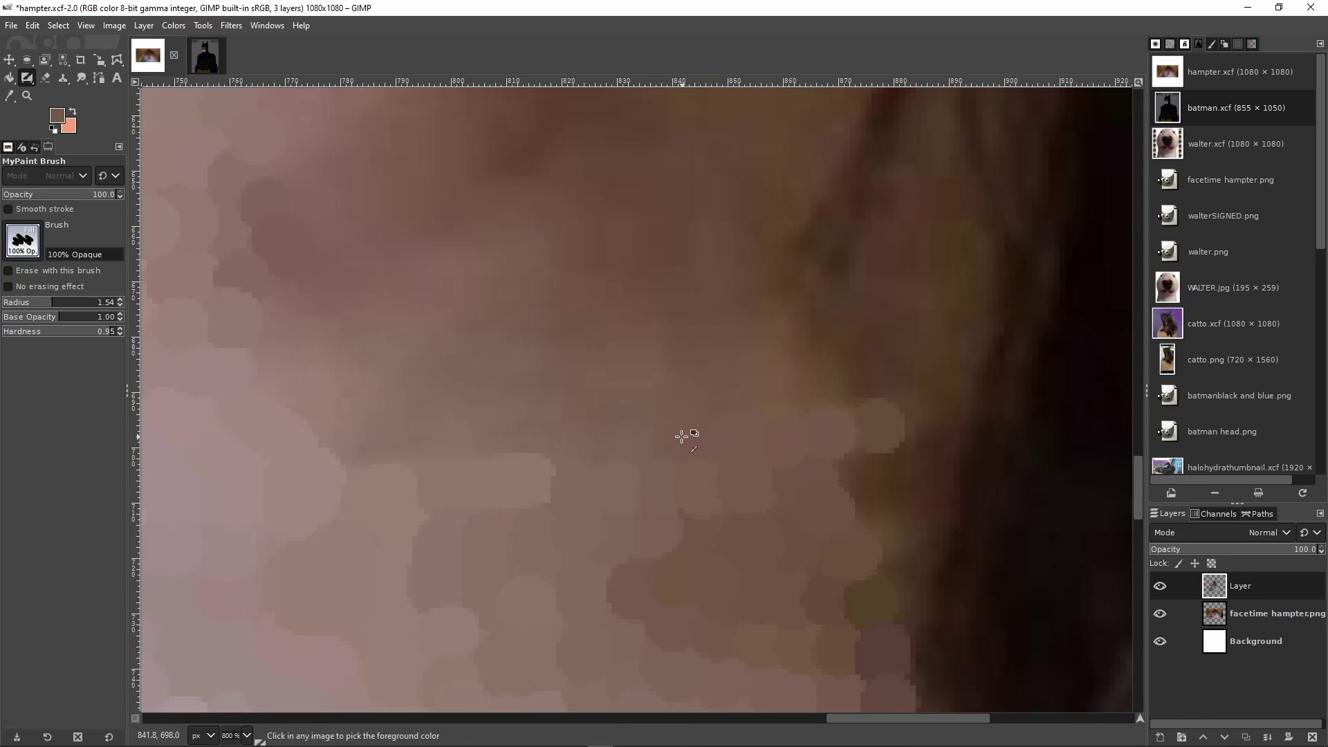
left_click(723, 389)
left_click(697, 343)
key("ctrl+s")
Add sampled dark-brown and olive-brown patches to the chest edge where it meets the dark hair
scroll(679, 389, "down", 3)
scroll(818, 476, "up", 5)
left_click(818, 476)
left_click(790, 466, "ctrl")
left_click(790, 466)
scroll(807, 433, "down", 7)
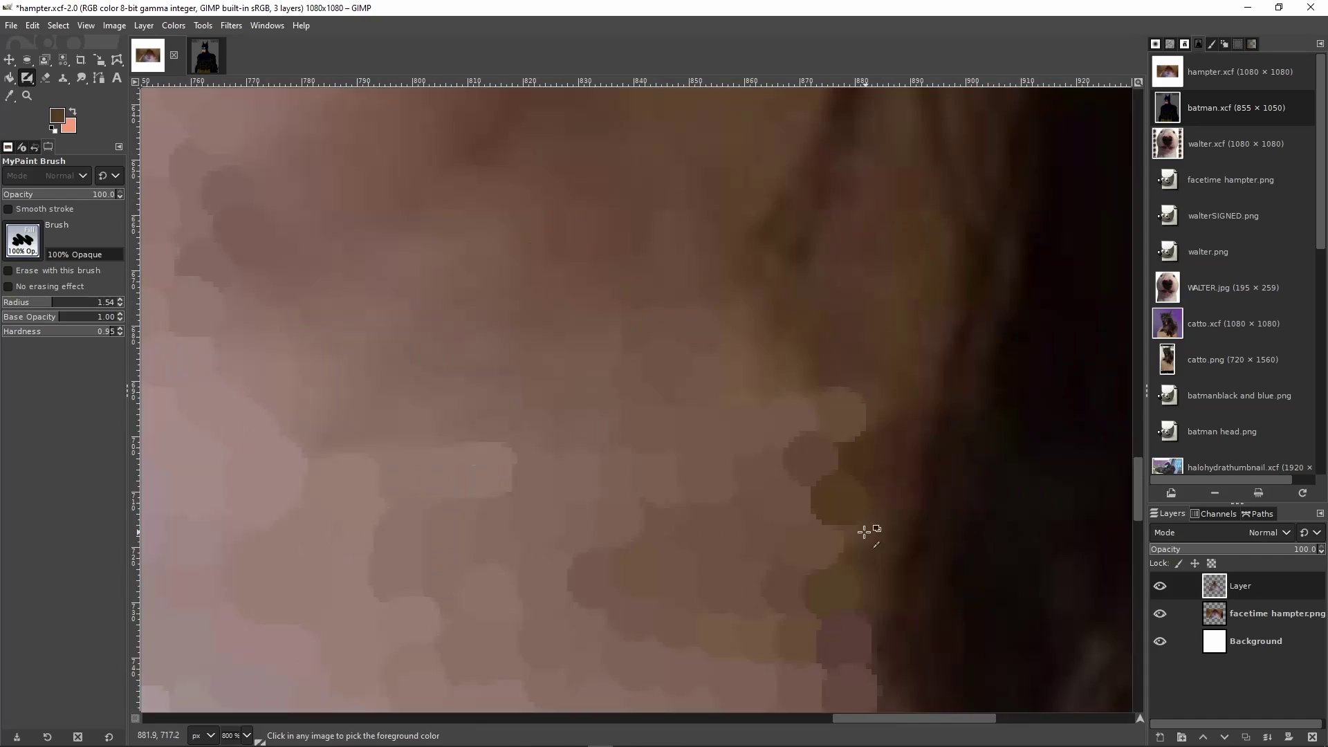
Paint sampled brown strokes above the outer chest edge near the hair, and save the image
scroll(661, 363, "up", 4)
left_click(661, 363, "ctrl")
left_click_drag(657, 308, 628, 394)
left_click_drag(523, 560, 581, 474)
scroll(622, 360, "down", 5)
key("ctrl+s")
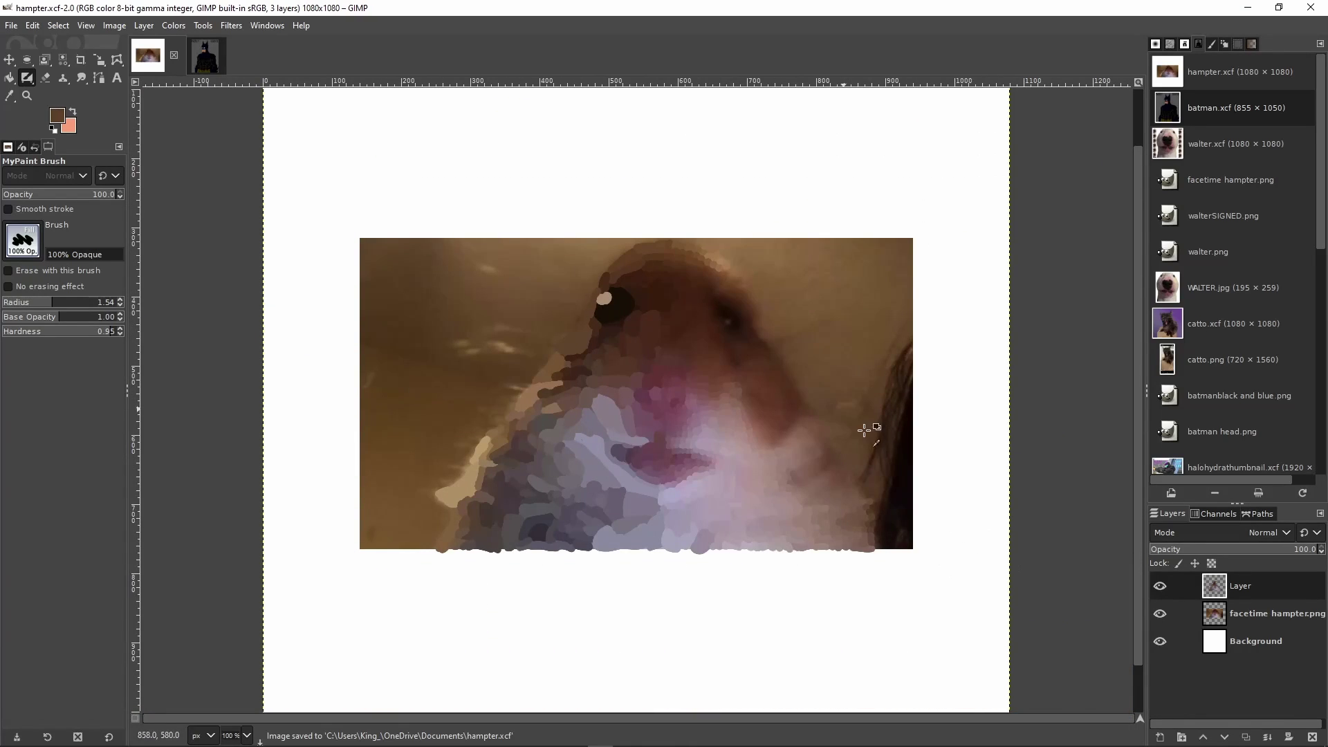
Fill the unpainted fur above the outer chest, working inward with sampled brown and pinkish-brown patches
scroll(892, 512, "up", 8)
left_click(754, 430, "ctrl")
left_click(754, 431)
left_click(814, 261)
left_click(650, 436)
left_click(551, 436)
scroll(551, 436, "left", 1)
left_click(492, 394, "ctrl")
left_click(571, 328)
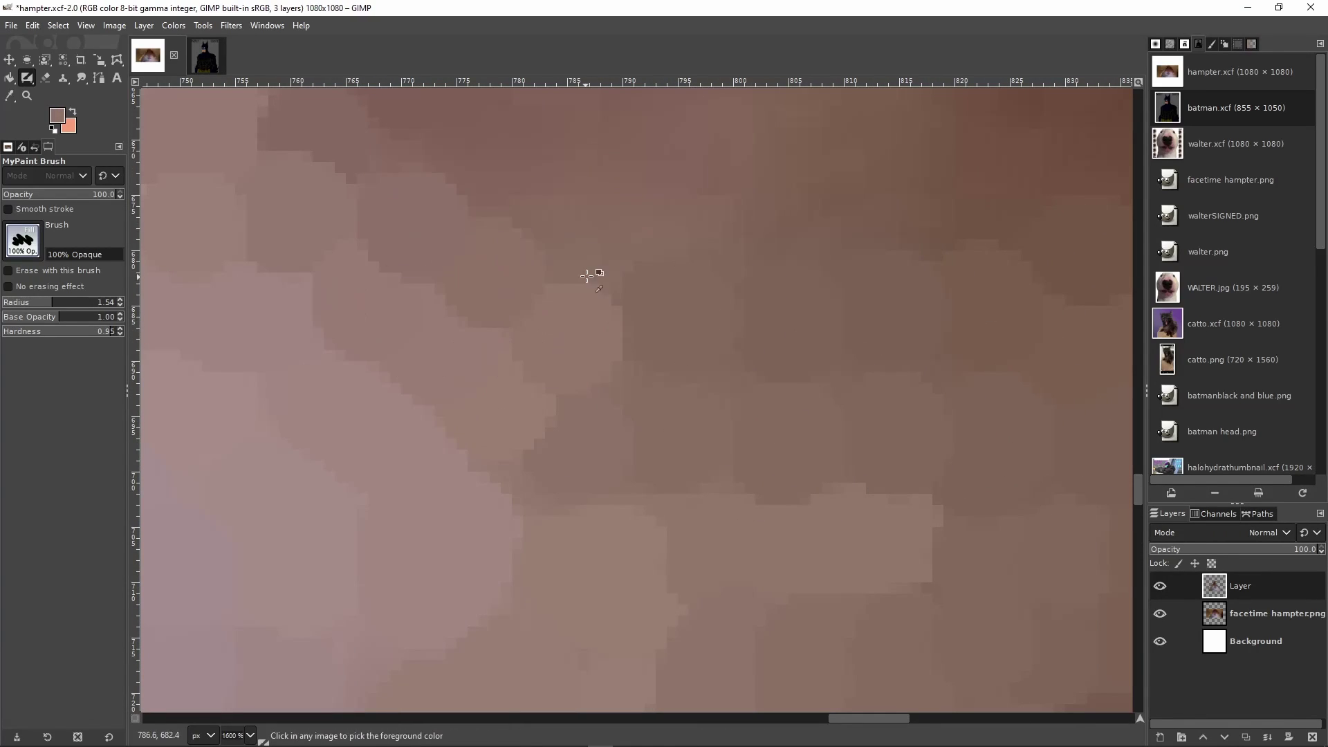
Add a higher row of sampled greyish-brown and brown patches to the outer chest, and save the image
scroll(596, 276, "right", 1)
scroll(595, 276, "up", 1)
left_click_drag(529, 380, 754, 370)
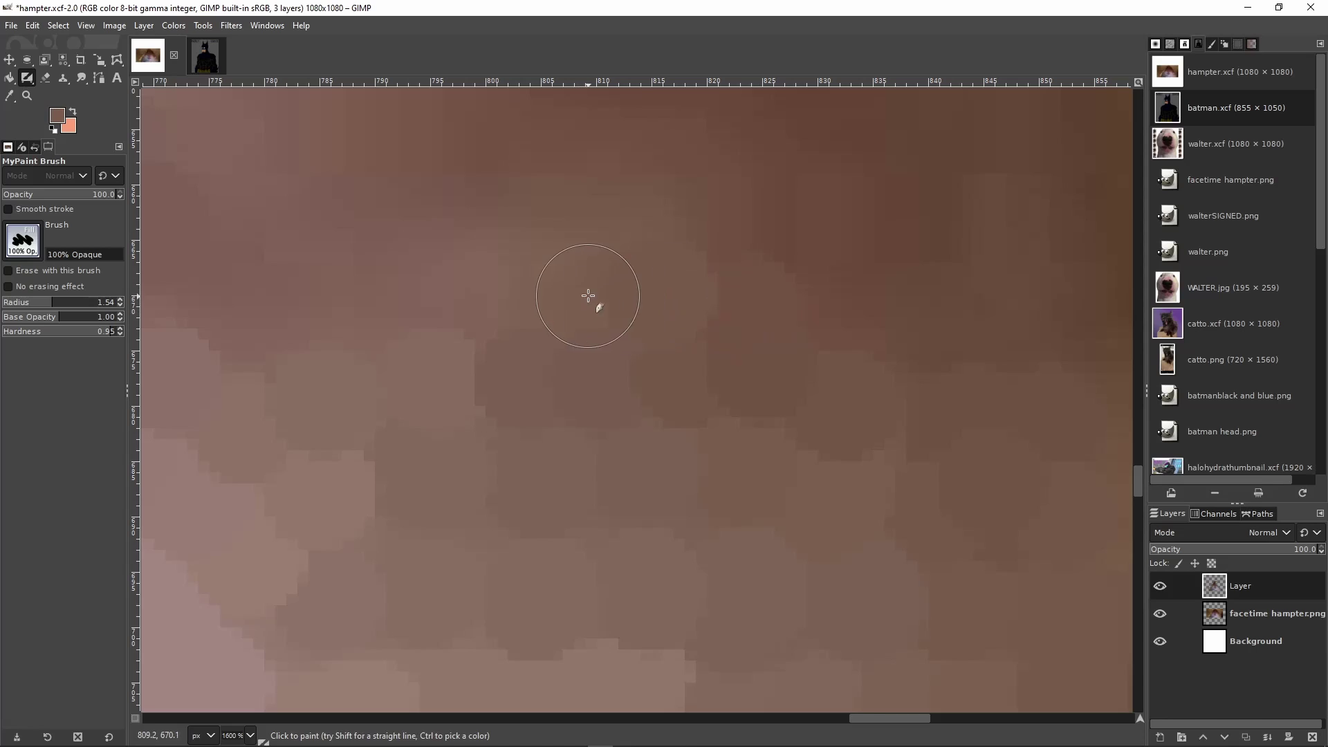
scroll(763, 398, "down", 4)
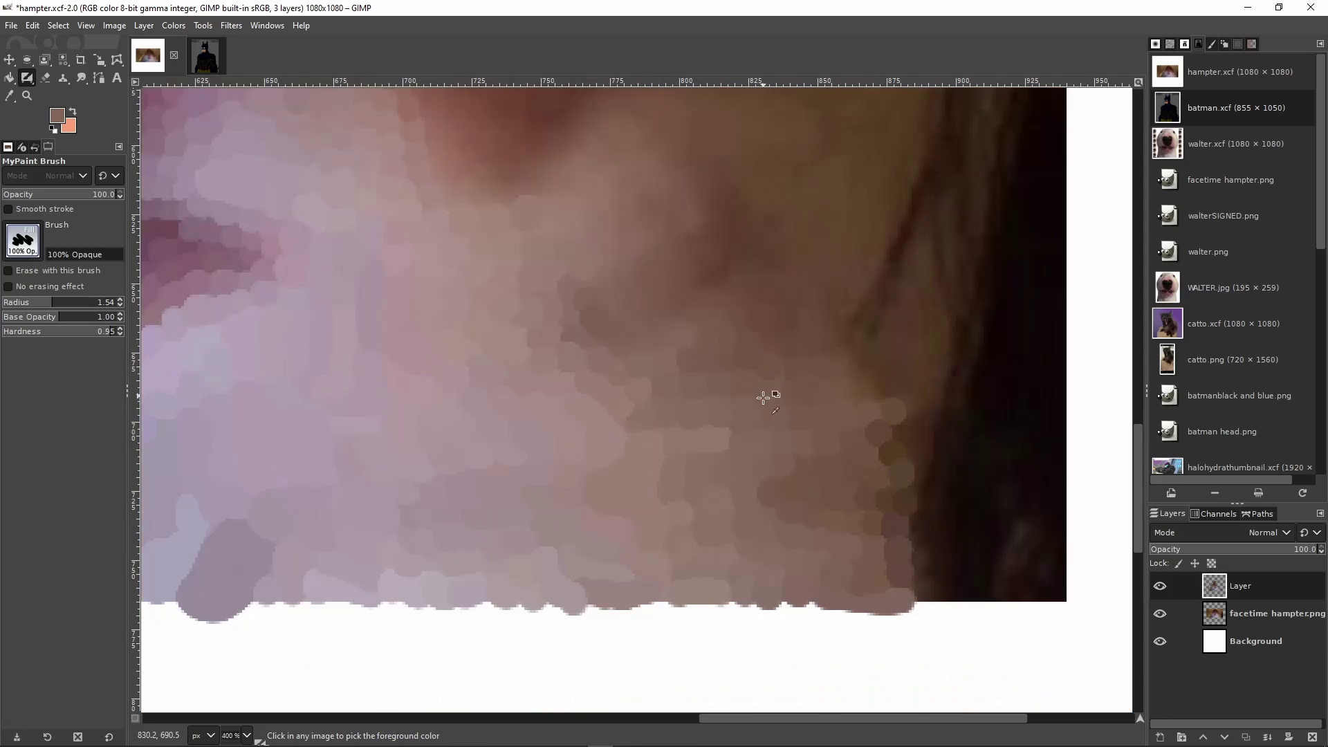
key("ctrl+s")
Cover the mauve-brown shadow in the outer cheek fur with sampled dusky-mauve patches
scroll(699, 334, "up", 4)
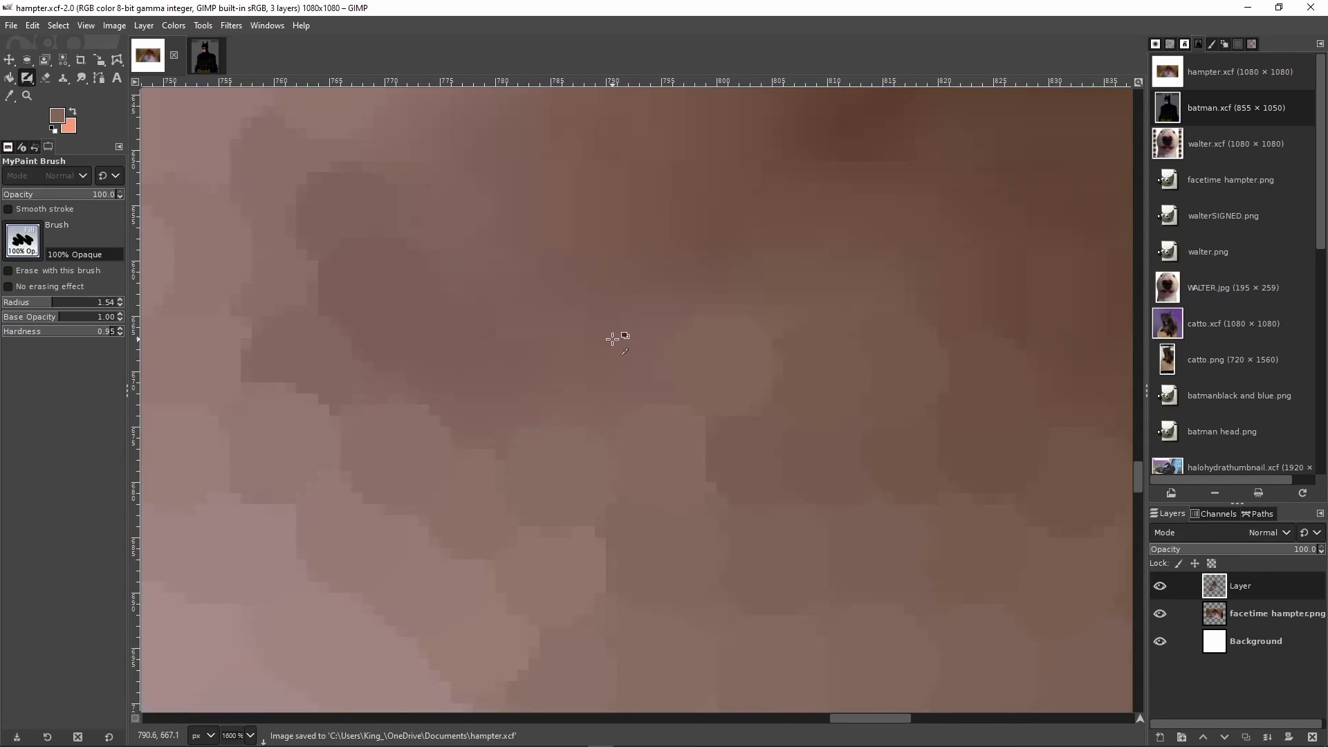
scroll(612, 339, "down", 1)
left_click(618, 356)
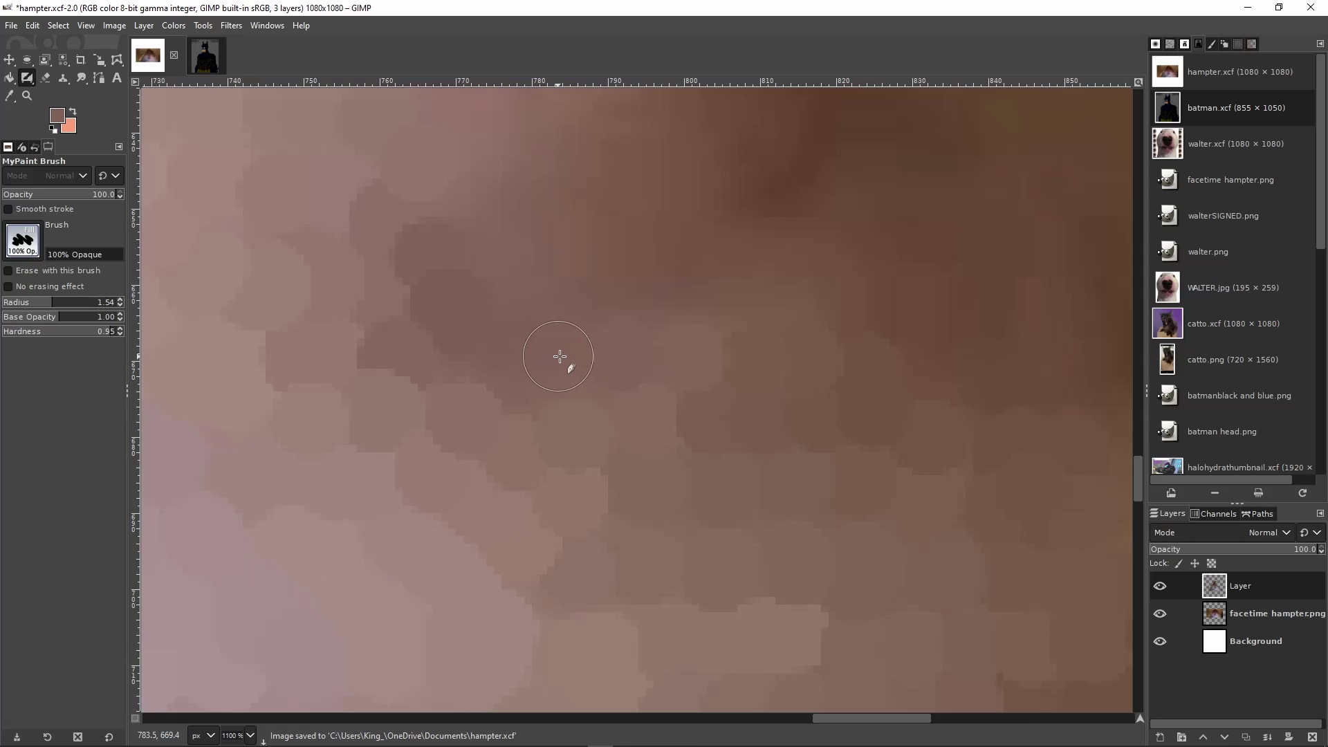
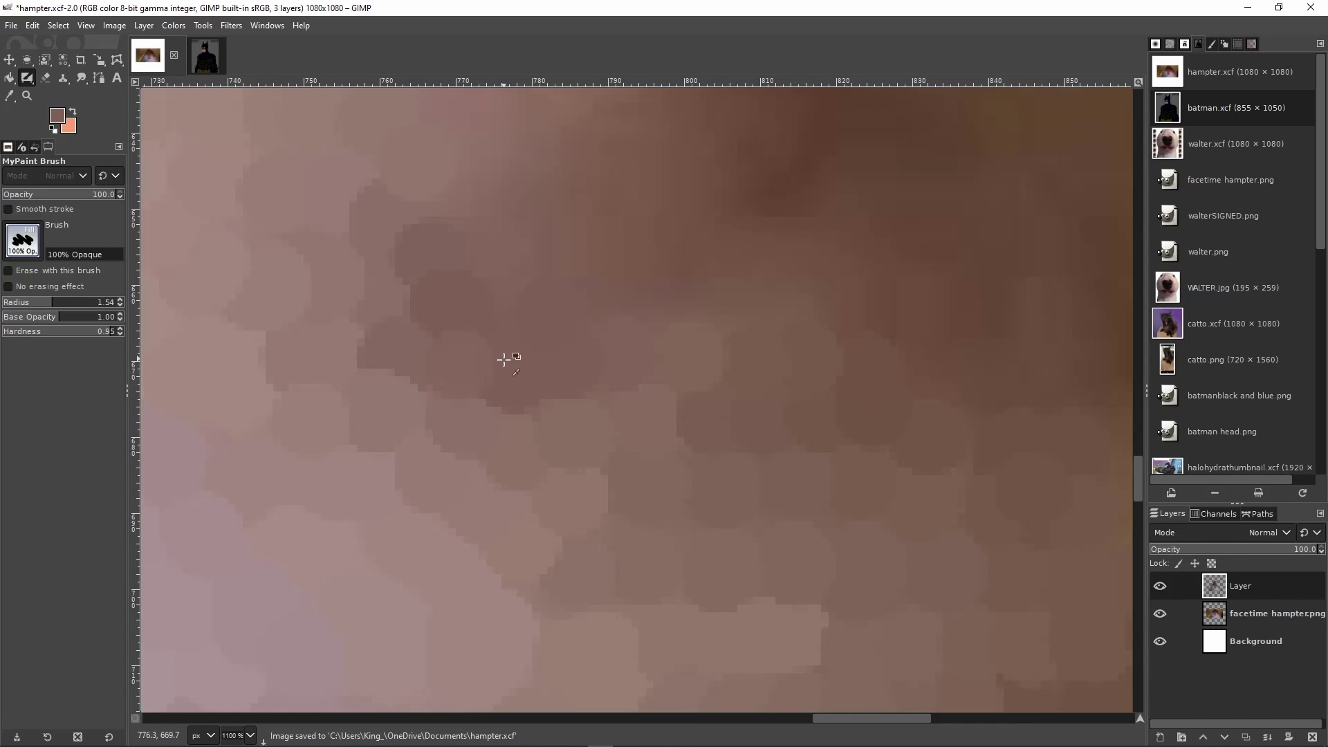
scroll(502, 346, "up", 3)
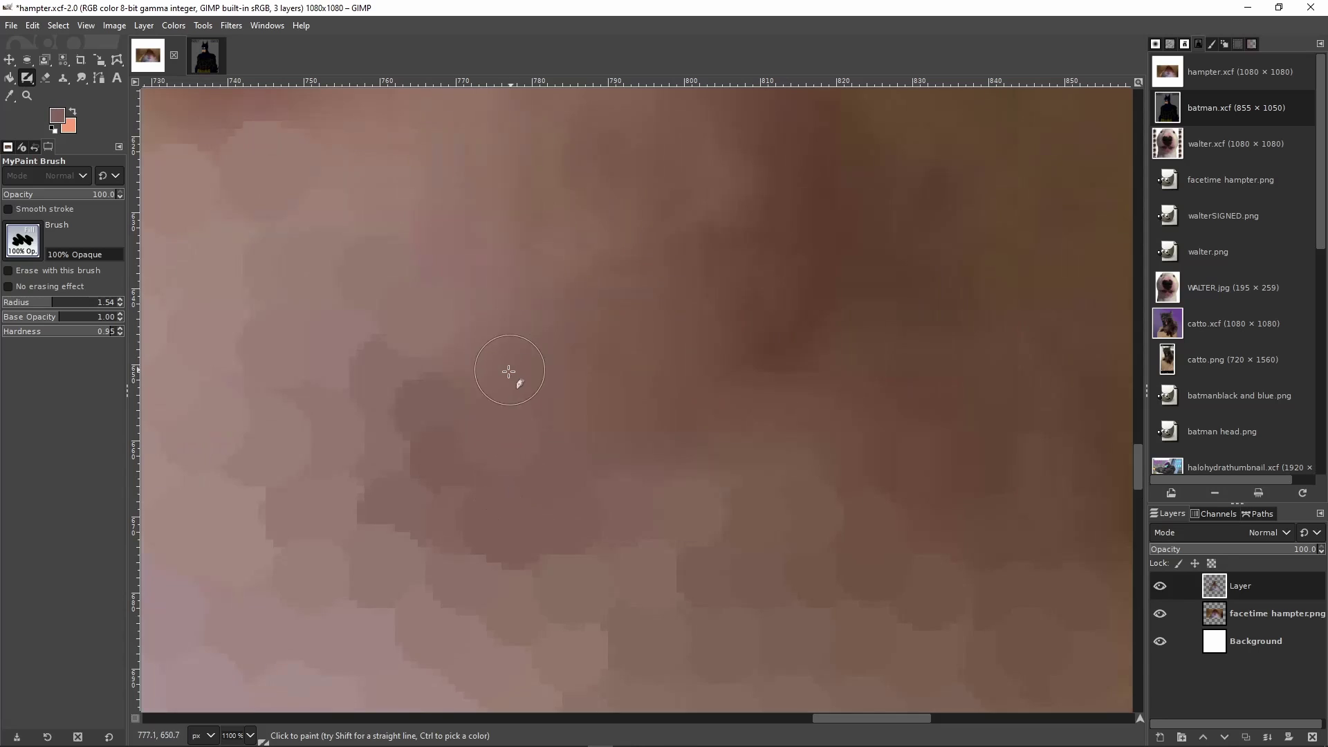
left_click(478, 364)
scroll(484, 367, "up", 1)
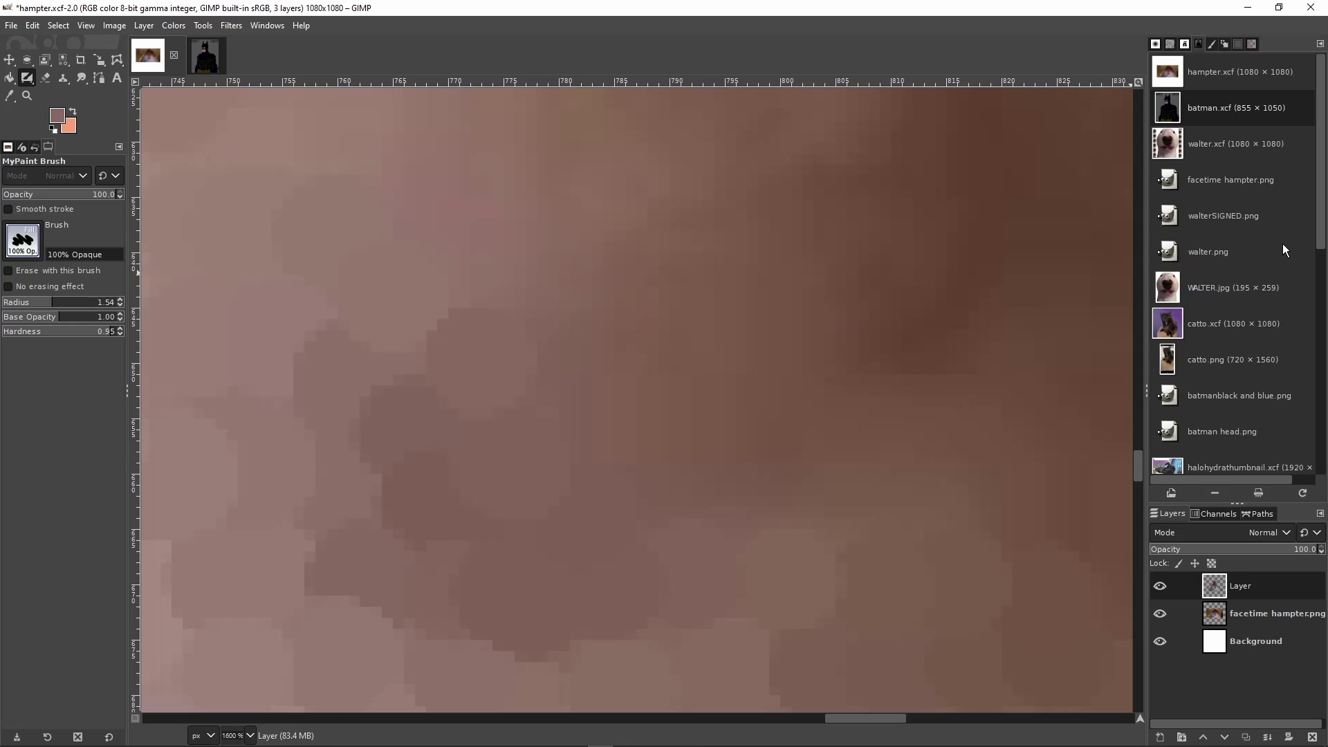
Open walter.xcf at actual size and toggle its painted layer's visibility to compare the painting with the original photo
double_click(1177, 146)
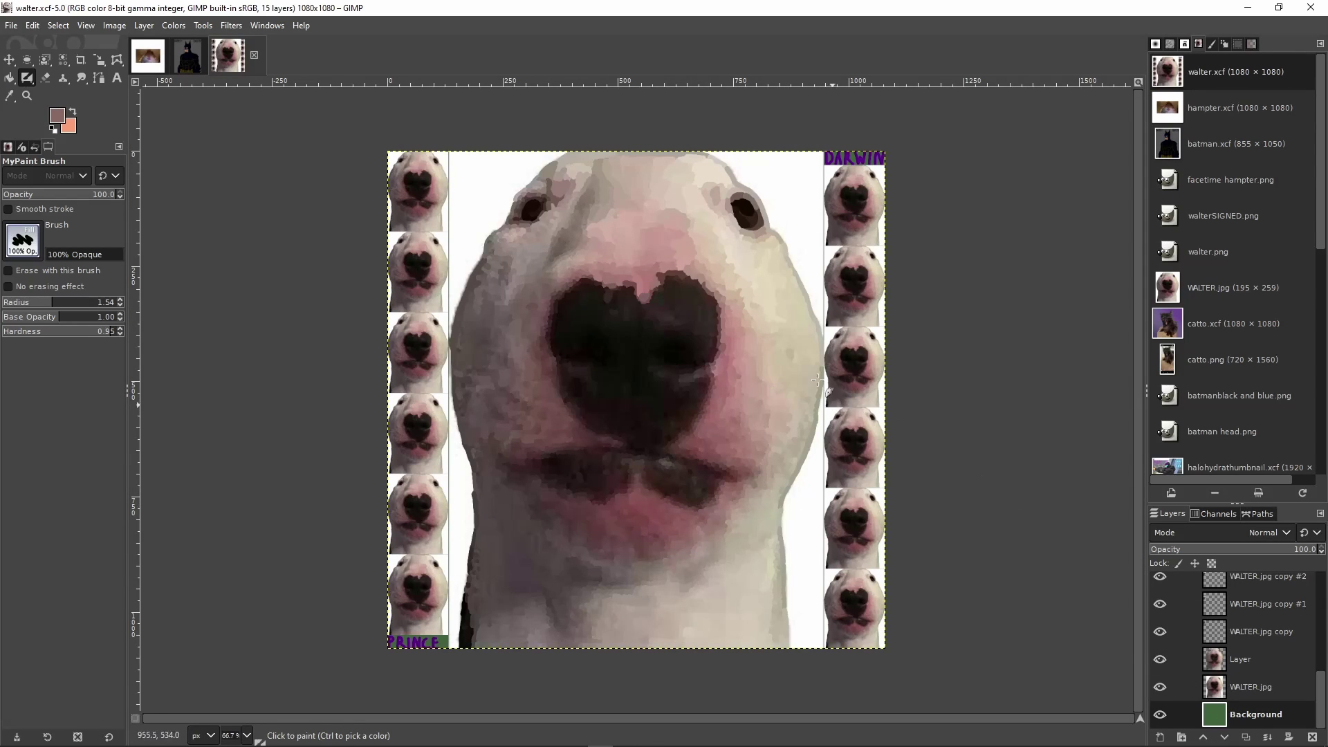
key("1")
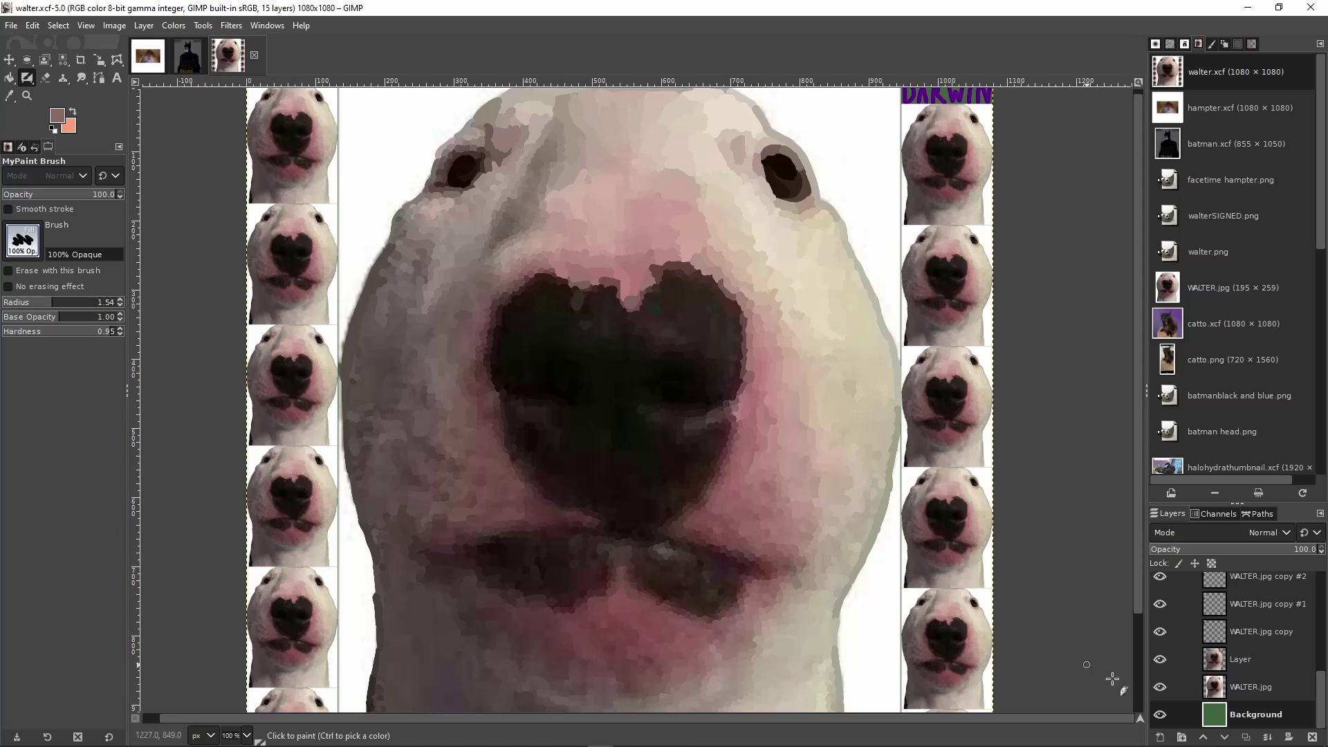
left_click(1160, 660)
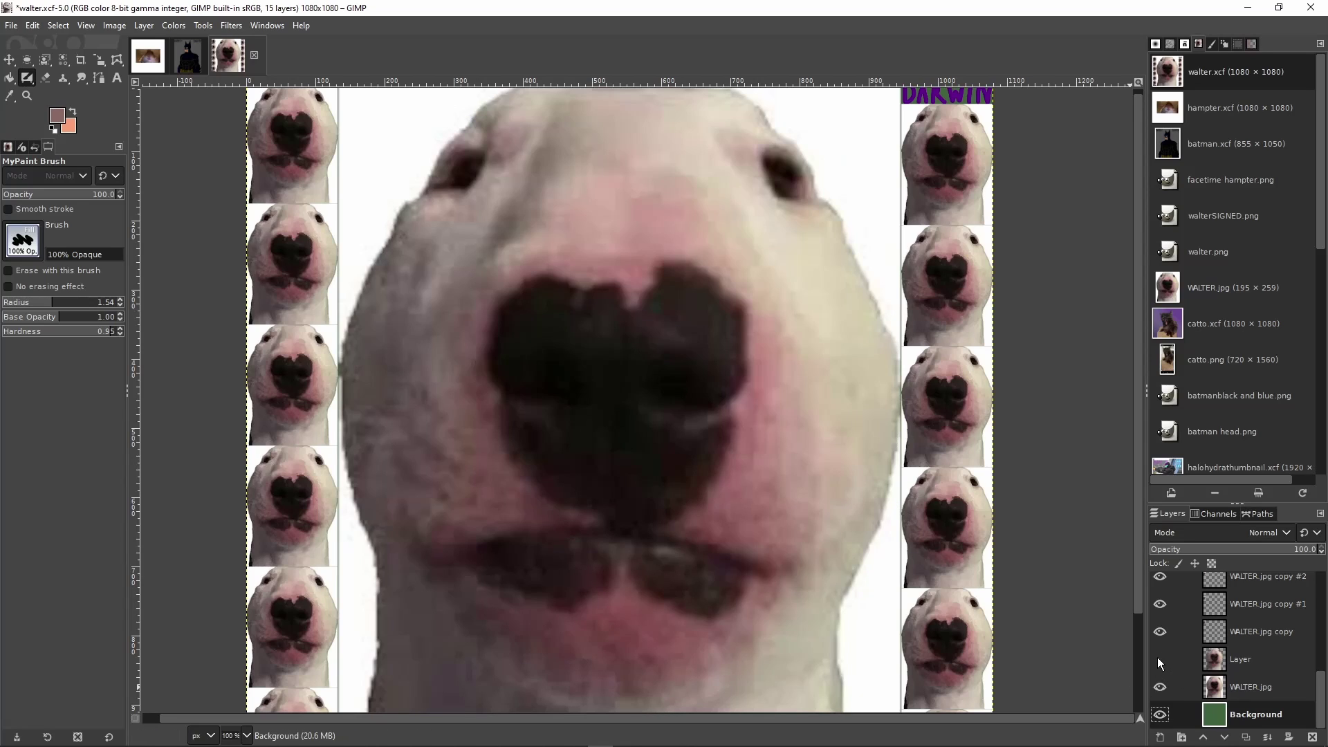
left_click(1160, 660)
left_click(1161, 661)
left_click(1160, 660)
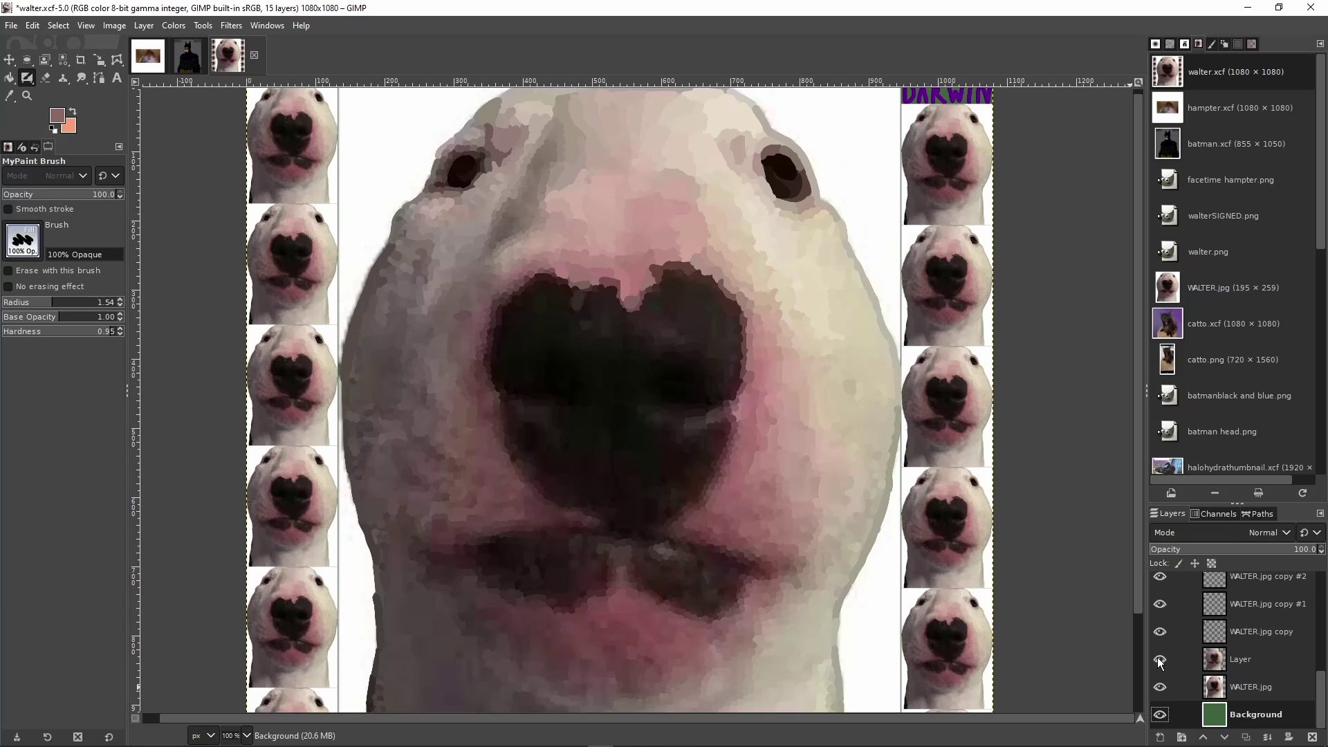
left_click(1160, 662)
left_click(1160, 662)
left_click(1161, 662)
left_click(1160, 662)
Close walter.xcf with its changes saved, and return to the hampter.xcf image
left_click(254, 55)
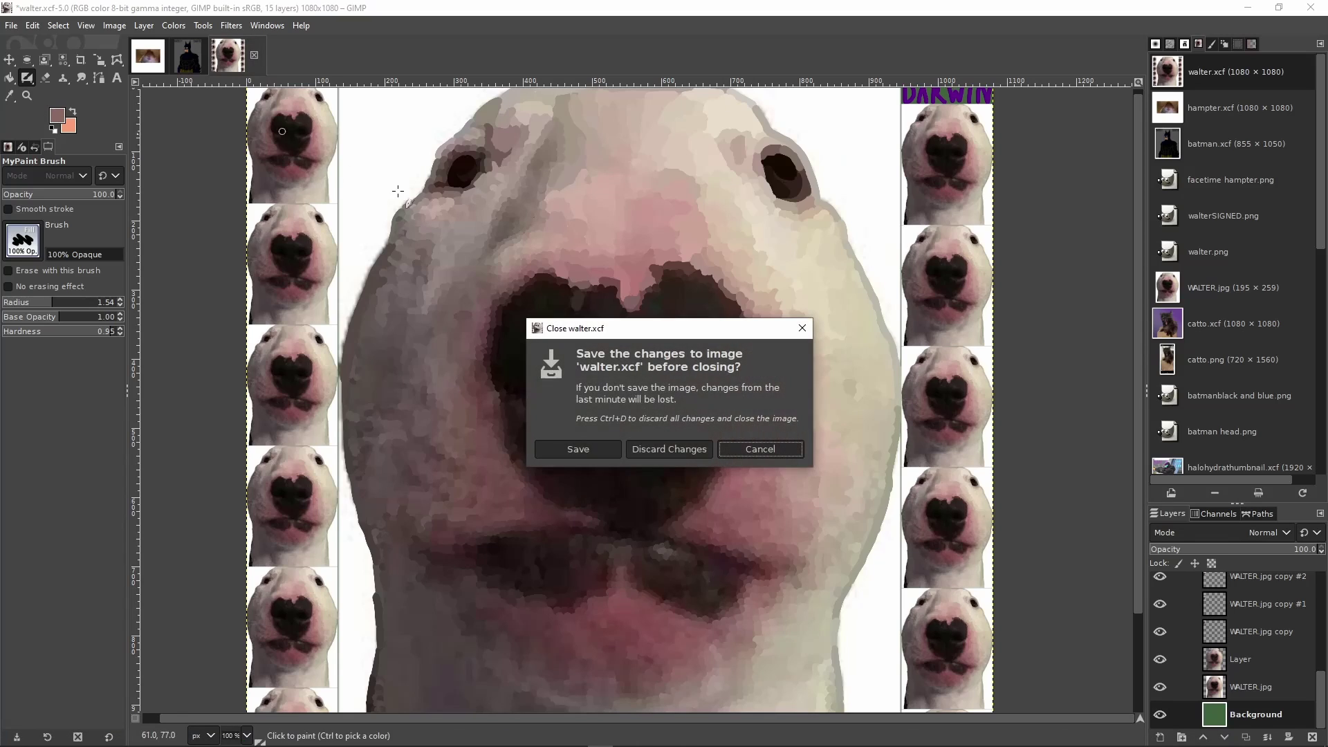
left_click(594, 450)
left_click(146, 69)
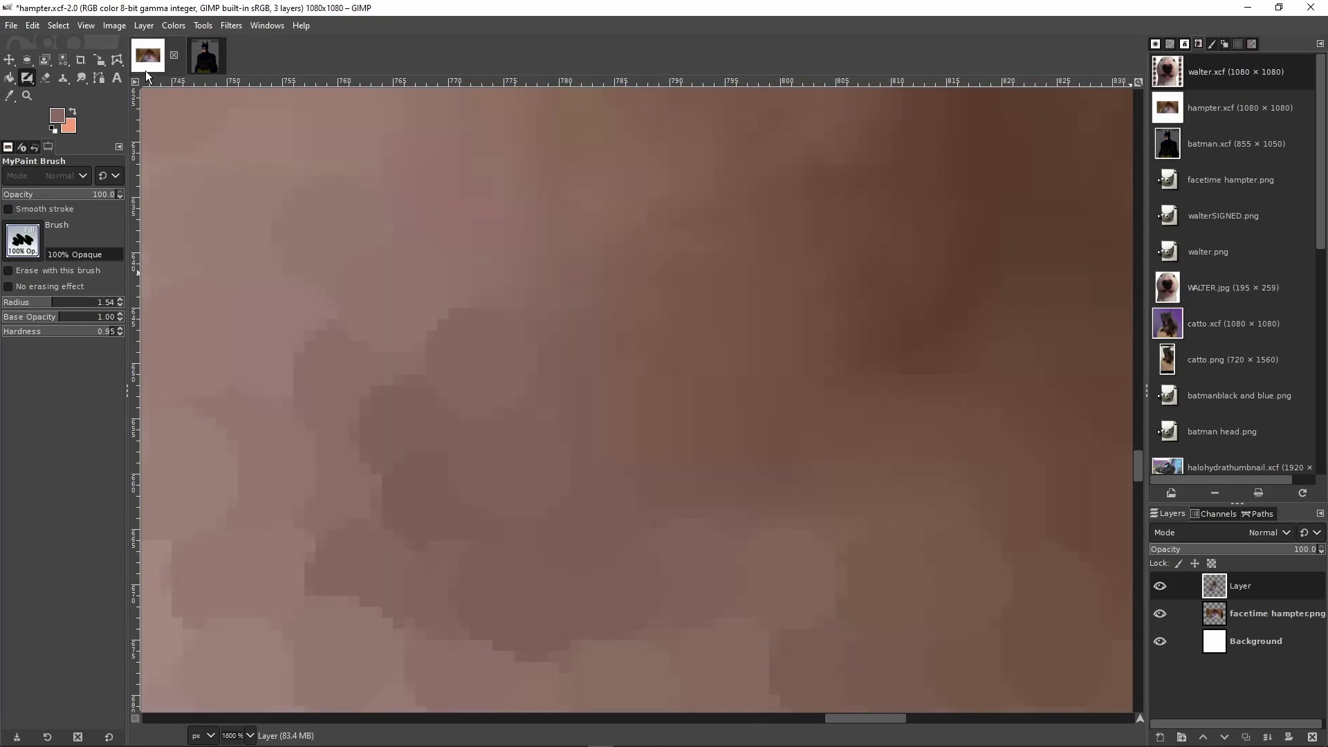
Paint sampled reddish-brown patches beside the mauve shadow in the outer cheek fur
scroll(721, 382, "up", 1, "ctrl")
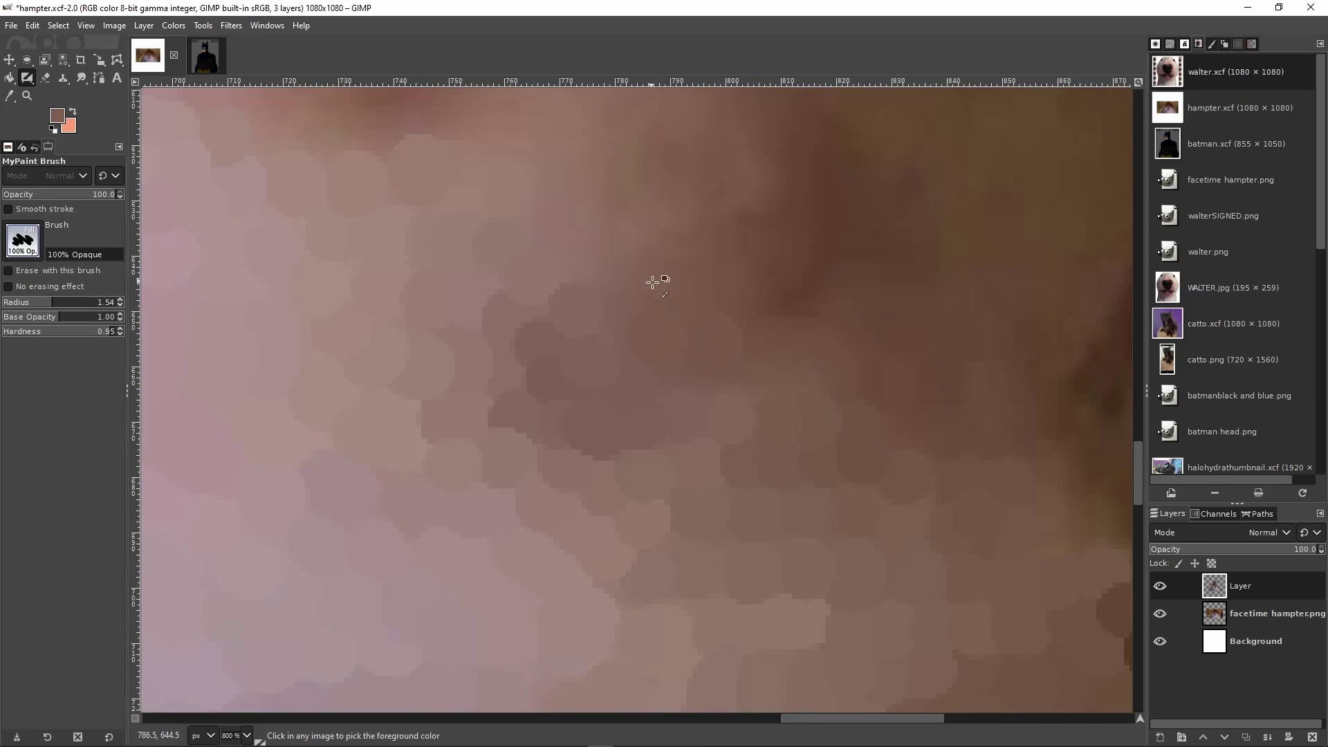
left_click(738, 235, "ctrl")
left_click(780, 287)
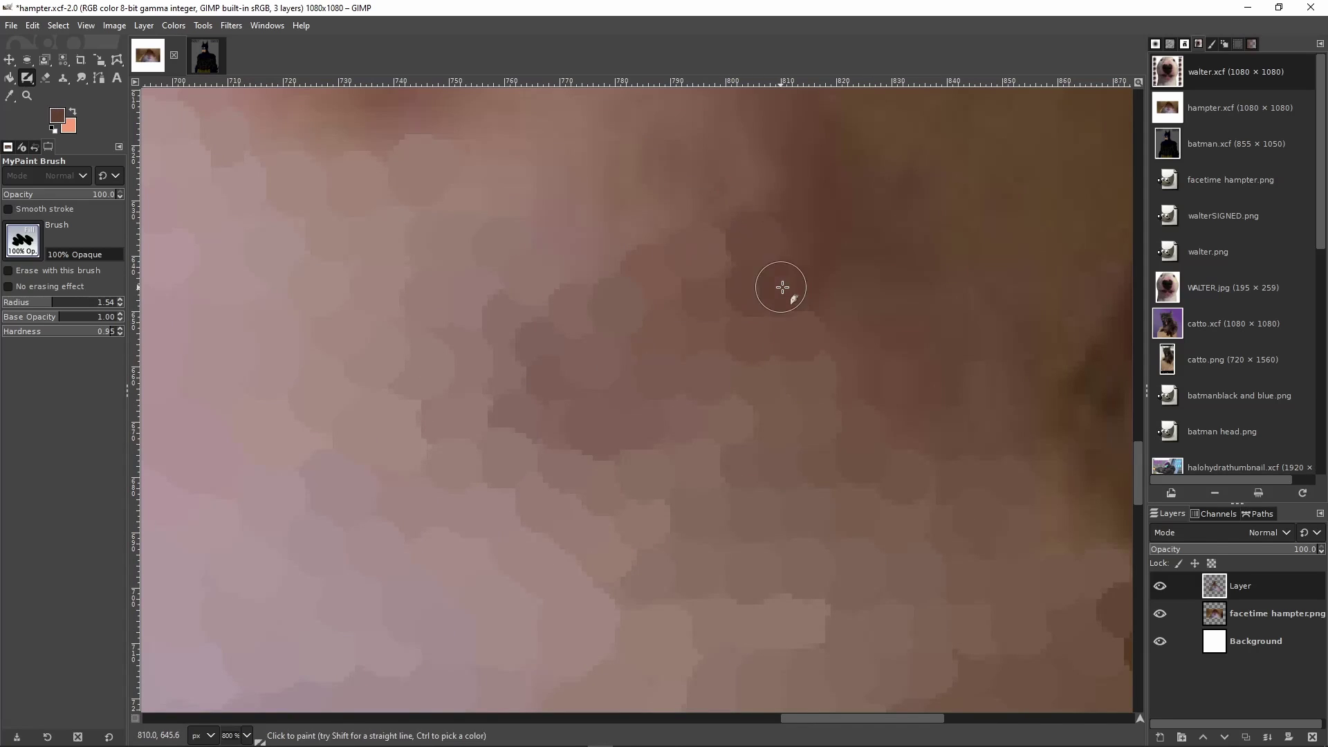
left_click(809, 245)
scroll(927, 419, "down", 1, "ctrl")
left_click(657, 398, "ctrl")
scroll(581, 319, "up", 2, "ctrl")
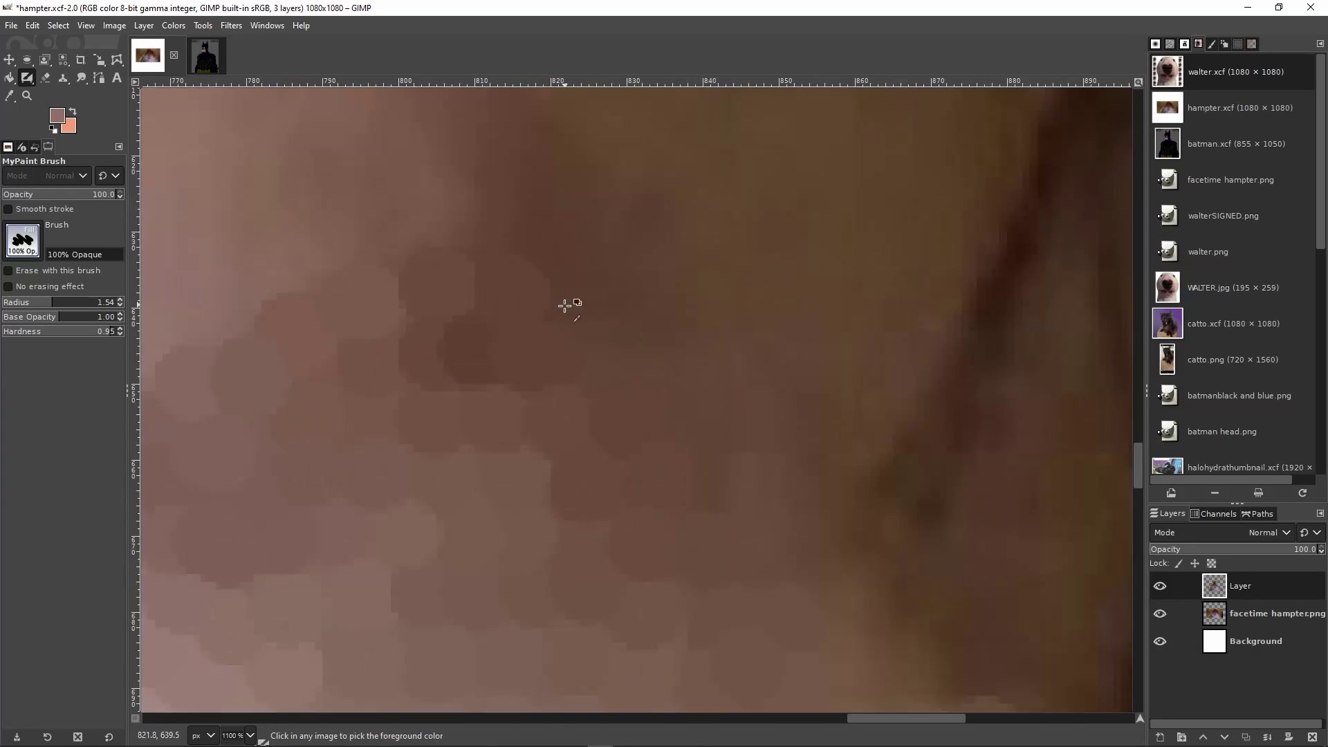
Extend the outer cheek fur towards the dark hair with sampled brown, olive-brown and dark reddish-brown patches
scroll(585, 326, "down", 7, "ctrl")
scroll(614, 397, "up", 5, "ctrl")
left_click(647, 283, "ctrl")
scroll(643, 277, "up", 2, "ctrl")
scroll(619, 346, "up", 1)
left_click(533, 294, "ctrl")
left_click(506, 301)
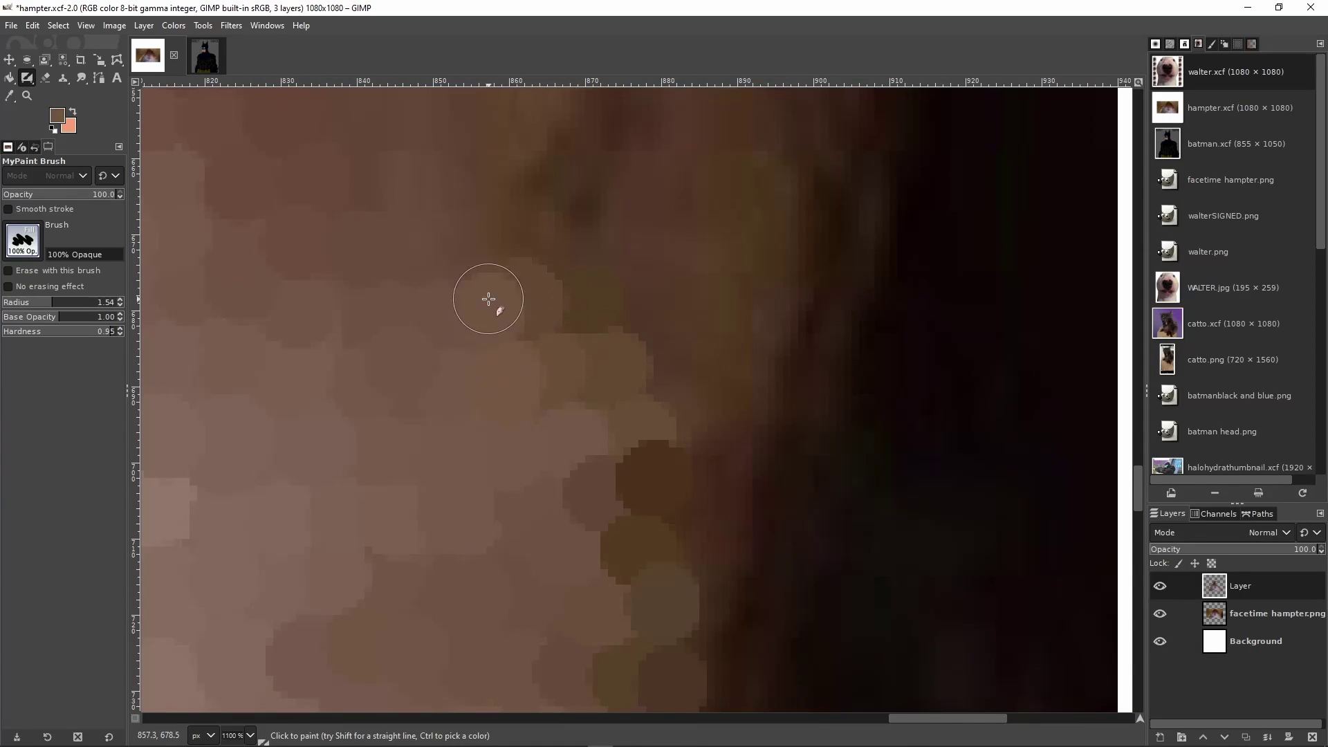
scroll(525, 346, "up", 1)
left_click(500, 384)
left_click(564, 311)
scroll(567, 311, "left", 1, "shift")
scroll(495, 355, "up", 2)
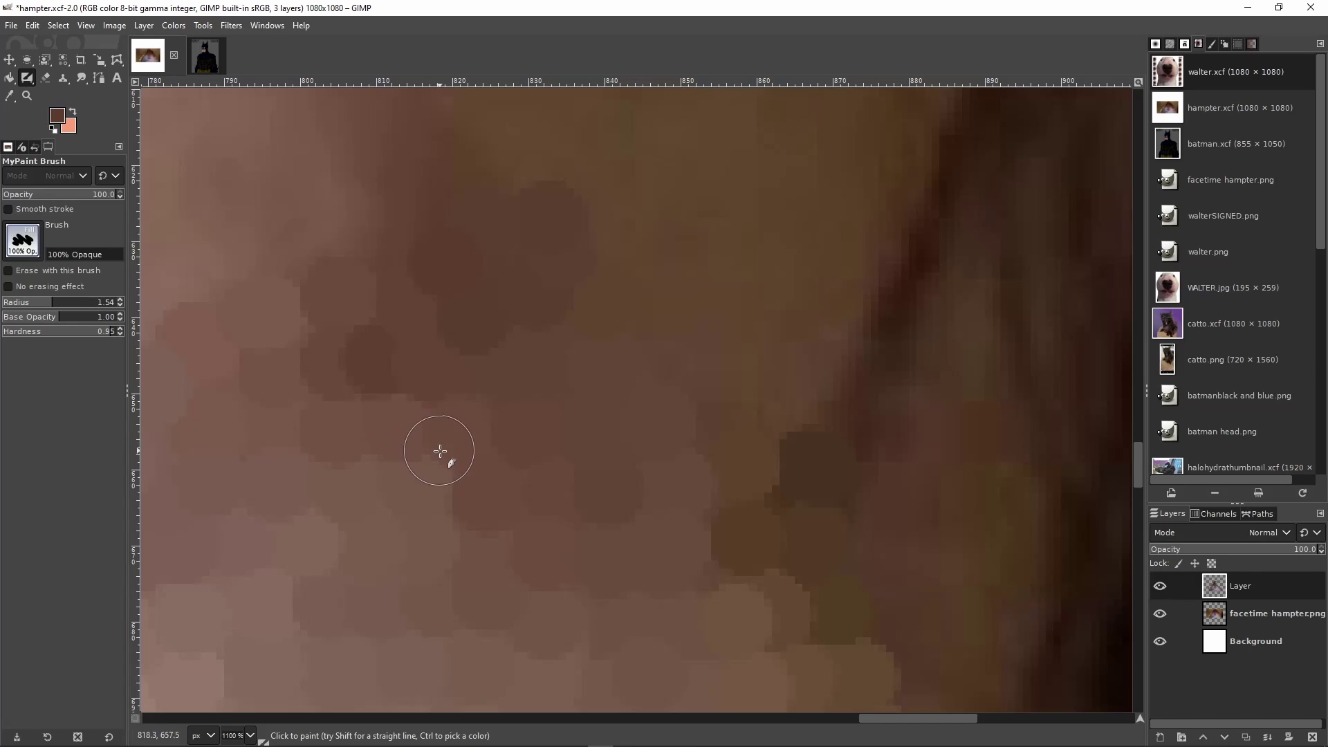
Continue the cheek fur's outer edge upward with sampled dark brown patches, and begin filling the lighter fur beside it
scroll(440, 451, "down", 3)
scroll(679, 445, "up", 4)
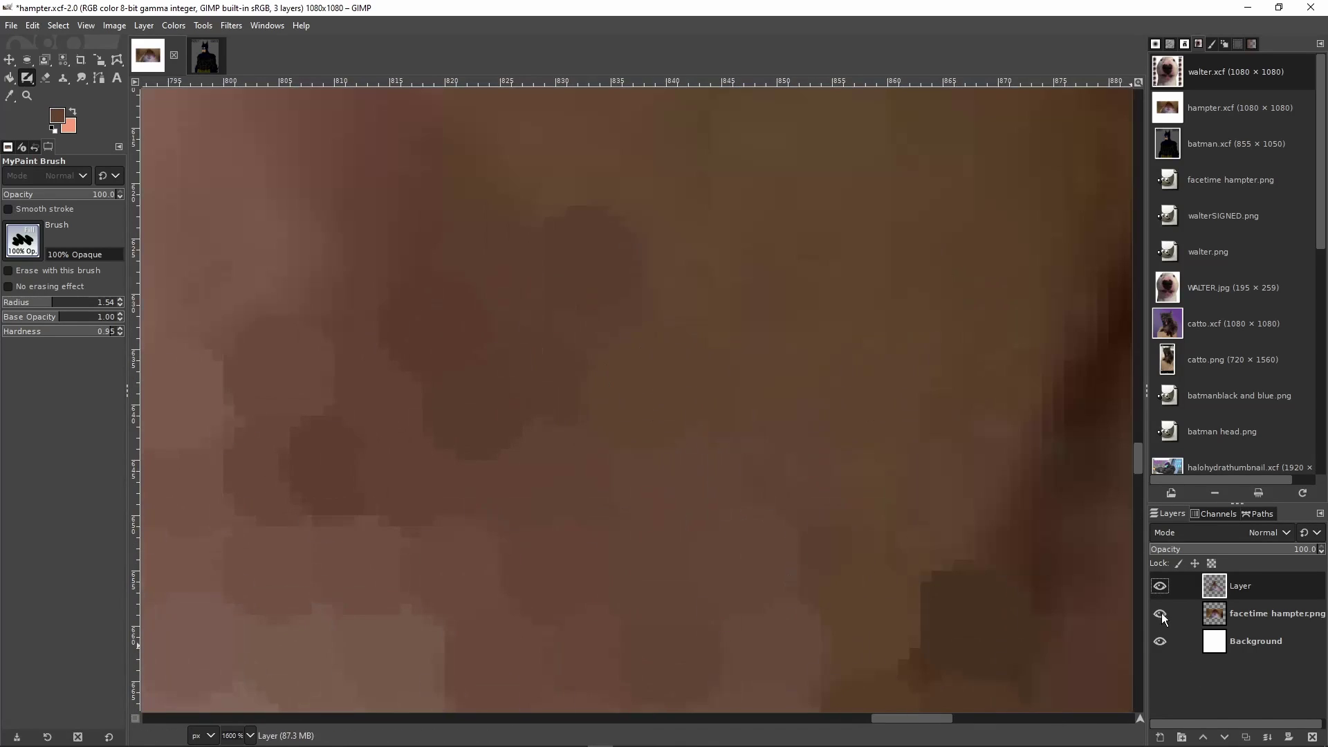
scroll(713, 325, "down", 2)
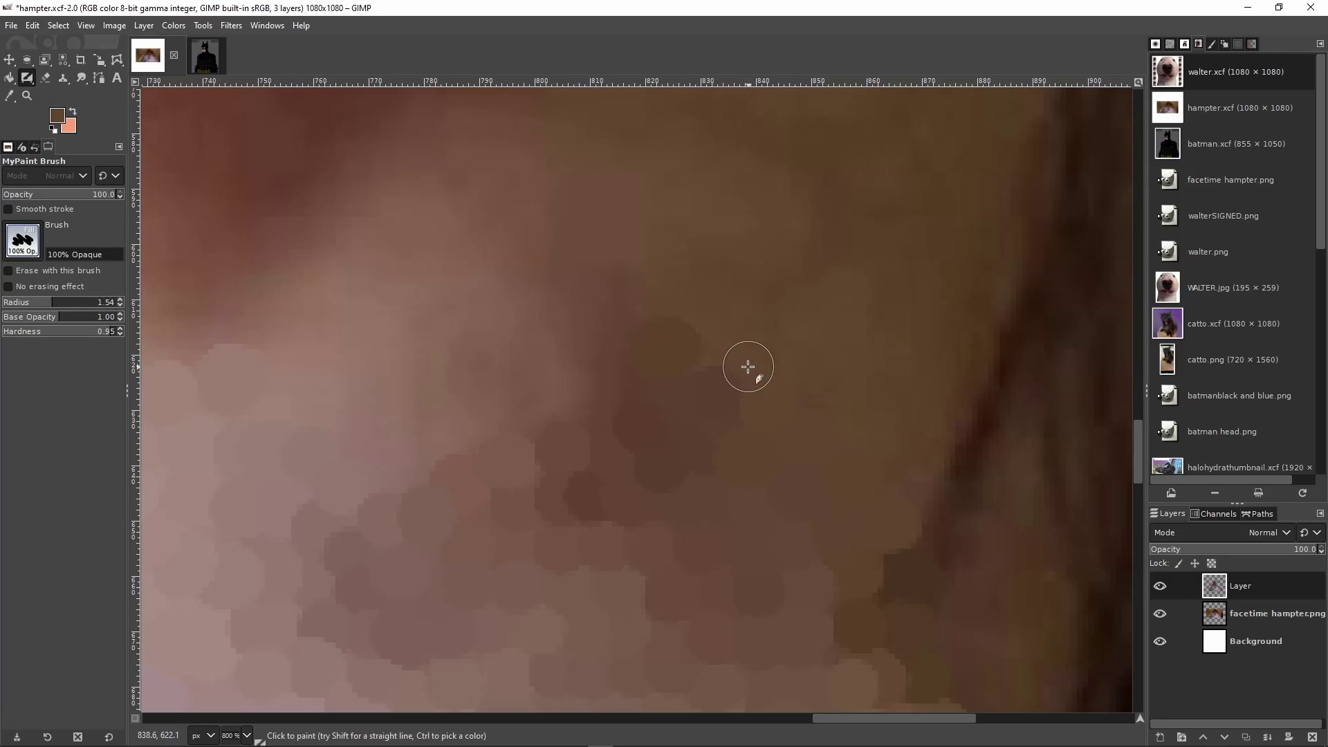
scroll(741, 353, "down", 3)
scroll(692, 298, "up", 3)
left_click(565, 265, "ctrl")
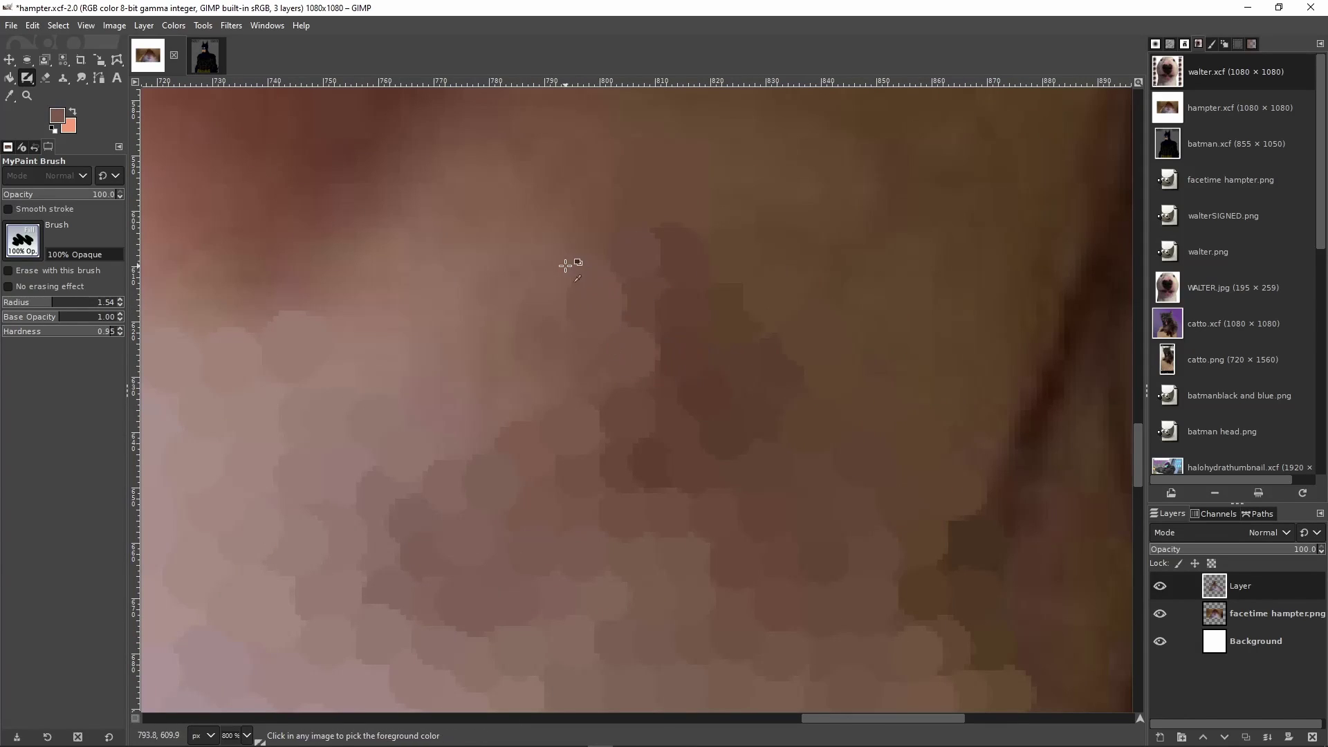
scroll(644, 385, "up", 2)
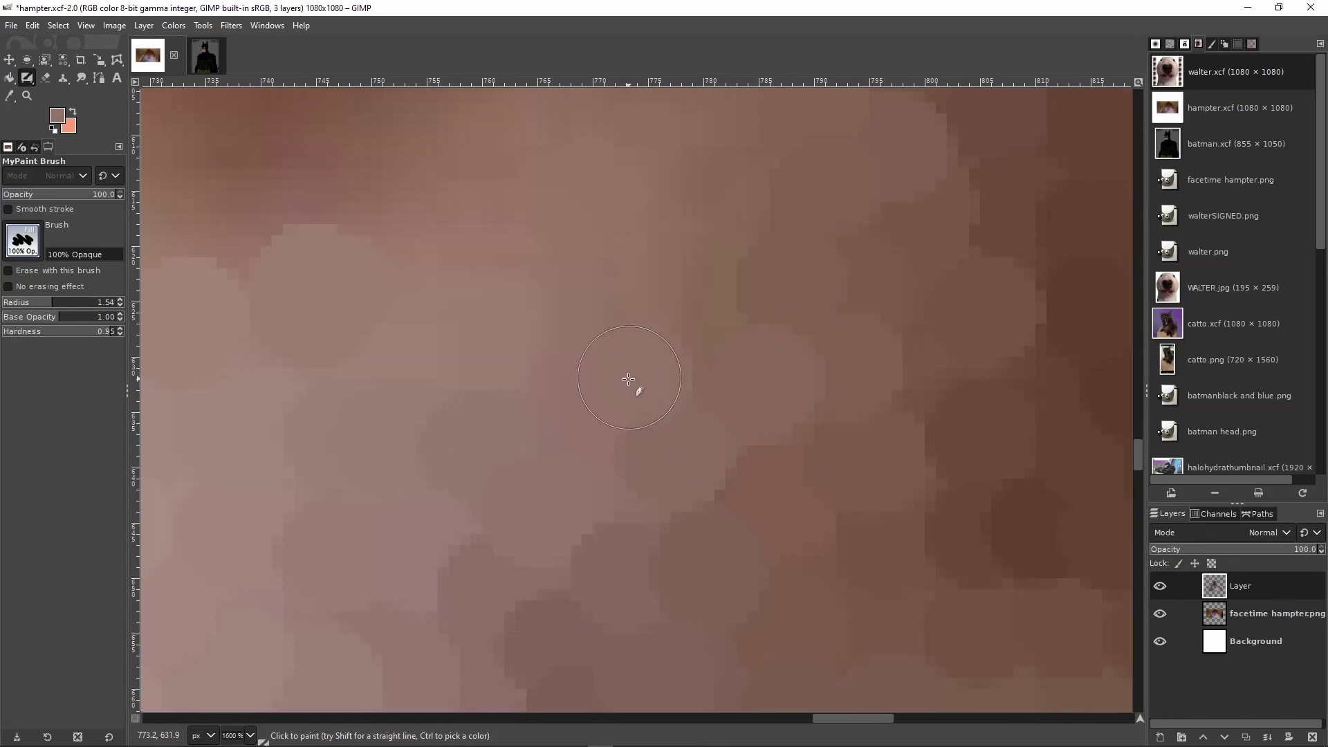
Fill the lighter fur beneath the reddish-brown cheek marking with sampled pinkish-brown patches, and save the image
left_click(657, 284, "ctrl")
scroll(720, 270, "up", 2)
scroll(735, 265, "down", 6)
scroll(721, 320, "up", 5)
left_click(645, 293, "ctrl")
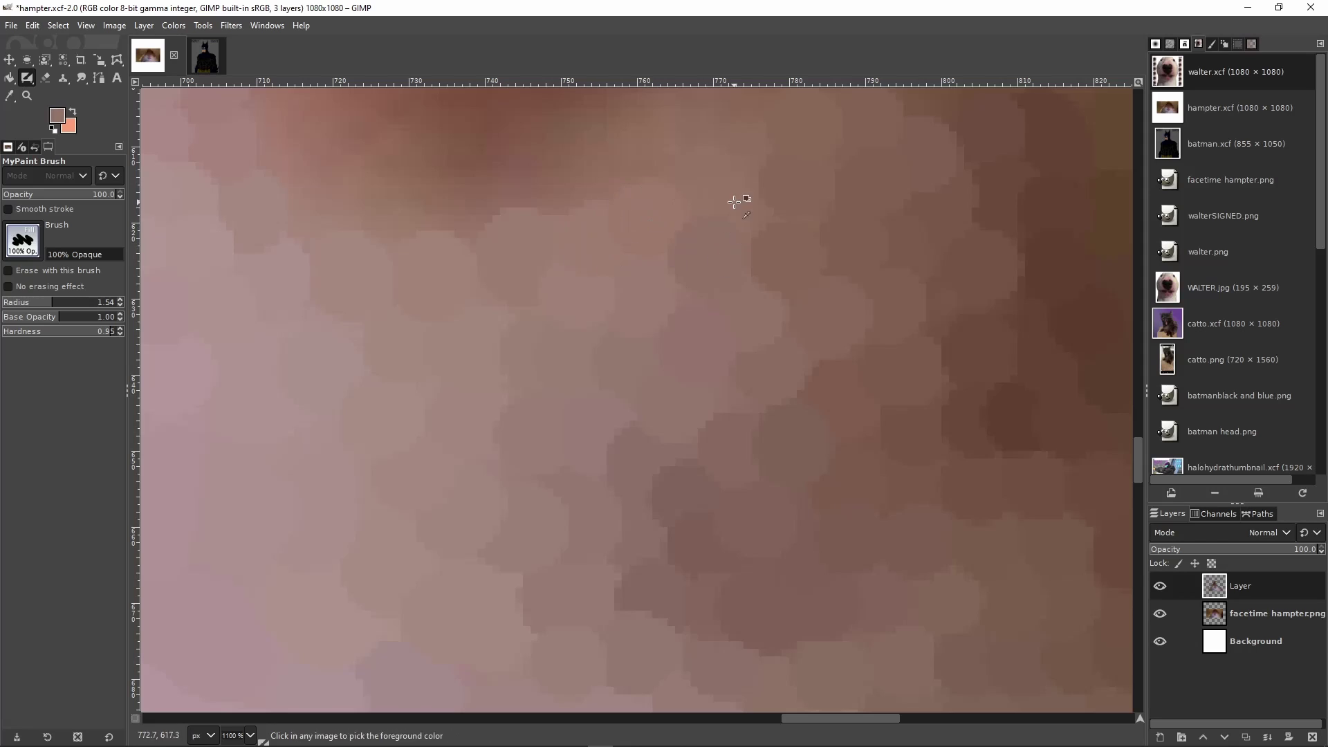
scroll(779, 244, "down", 1)
key("ctrl+s")
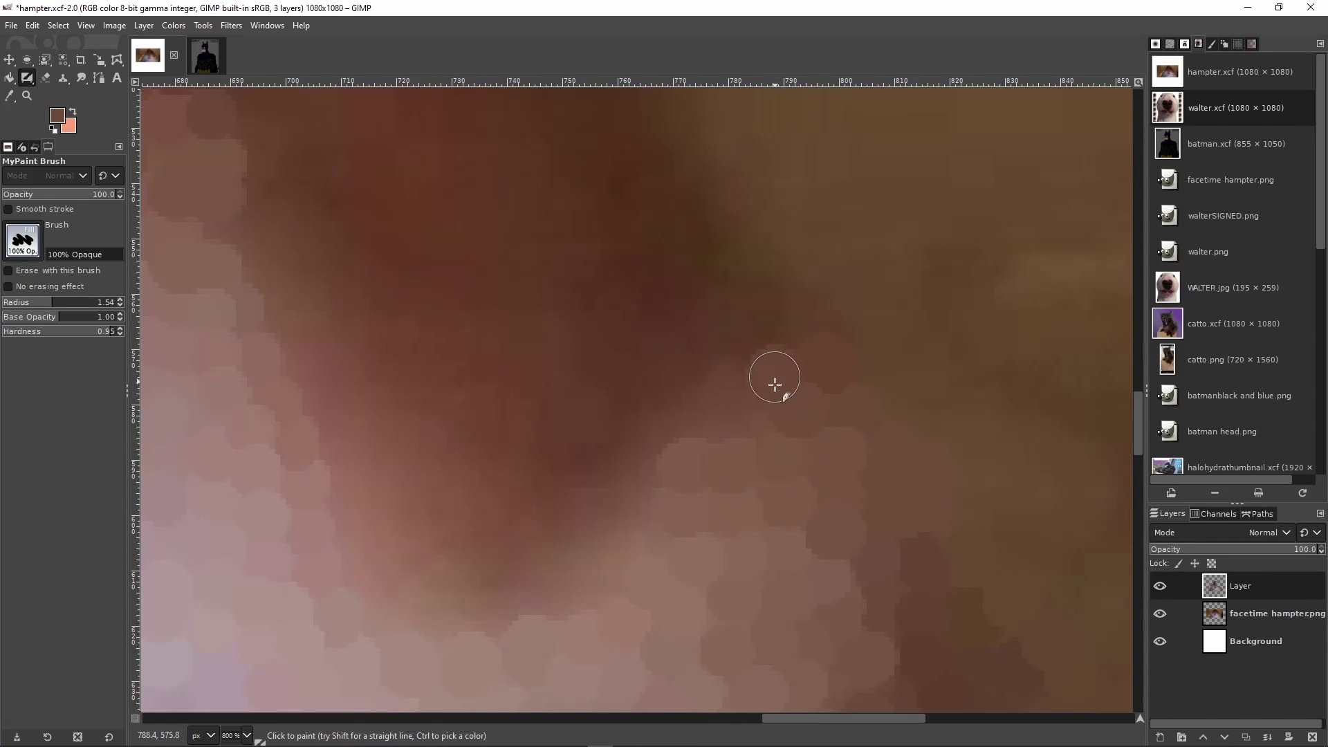
Line the lower tip of the reddish-brown cheek marking with sampled tan and muted reddish patches
scroll(643, 429, "down", 3)
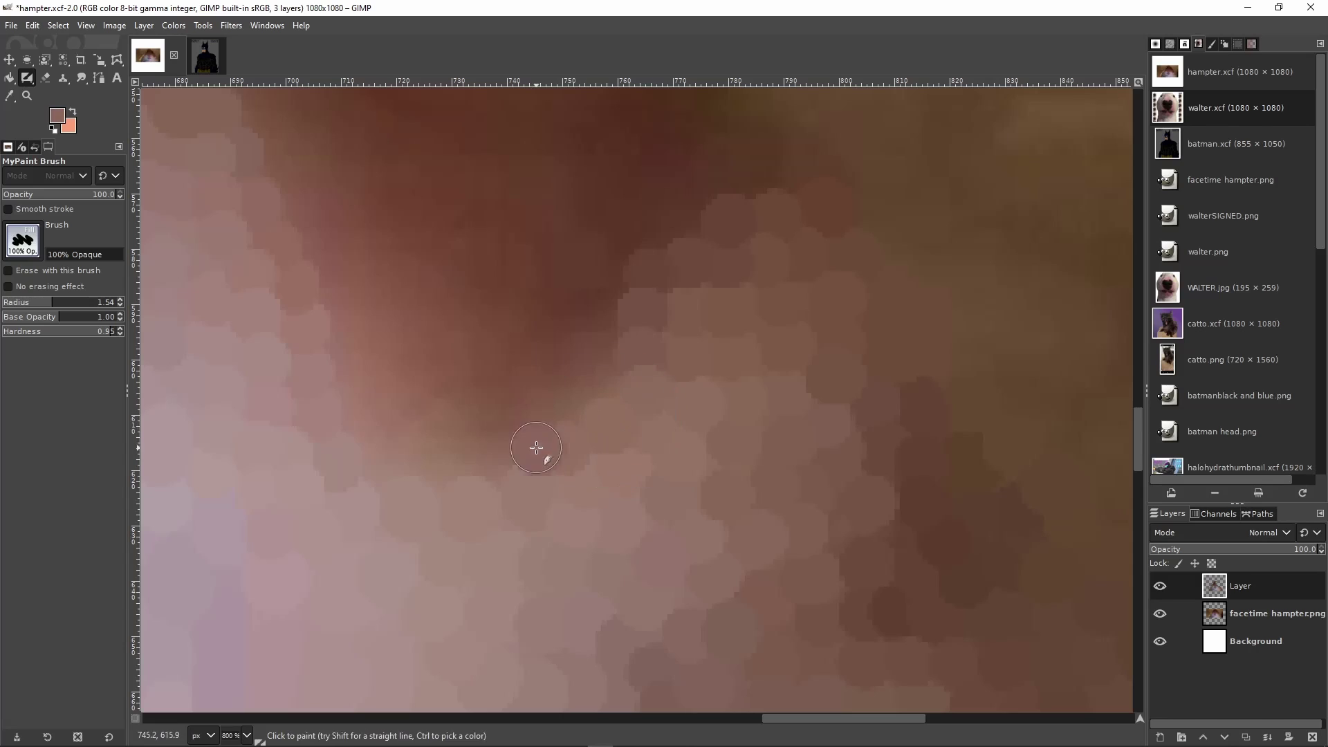
scroll(570, 368, "down", 3)
scroll(714, 406, "up", 4)
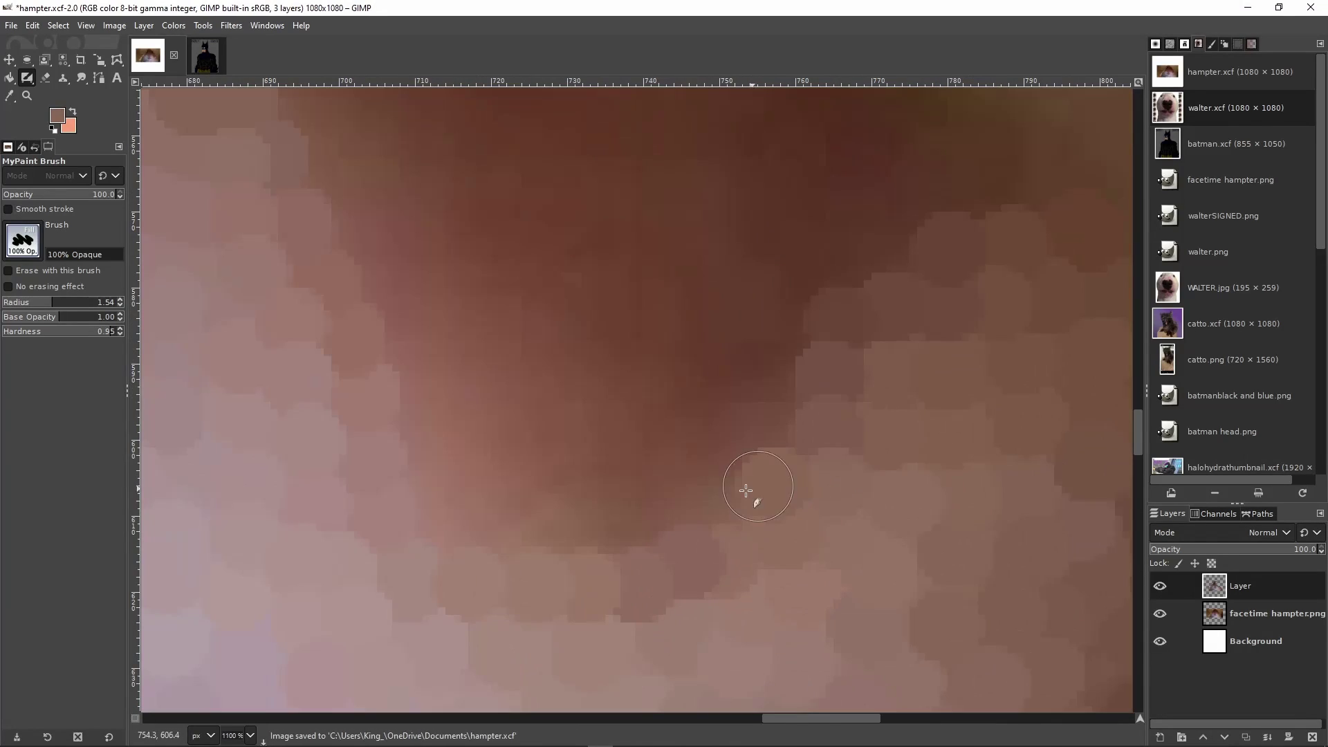
left_click(562, 531, "ctrl")
left_click(570, 527)
left_click(534, 528)
left_click(472, 527)
left_click(511, 486)
left_click(618, 477)
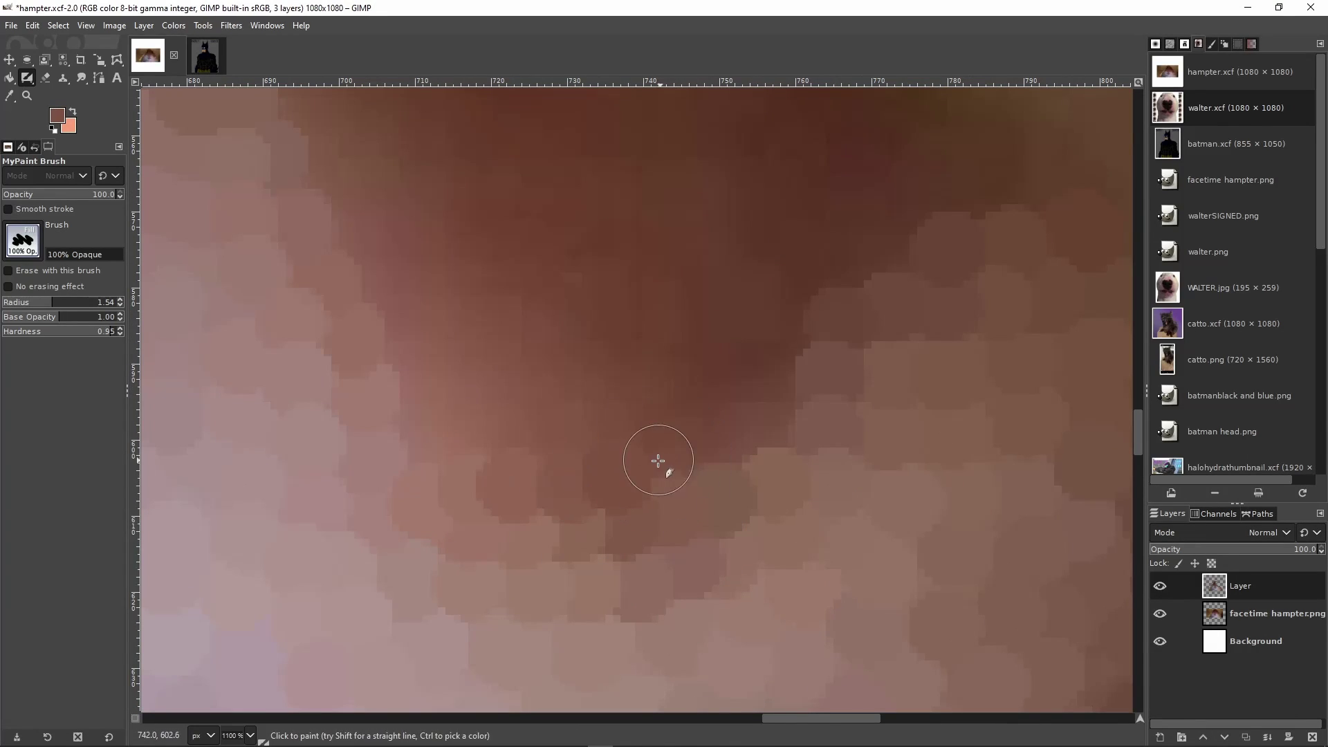
Add higher rows of sampled reddish-brown and dusky-rose patches inside the lower tip of the cheek marking
left_click(706, 451)
left_click(760, 436)
left_click_drag(770, 392, 692, 408)
left_click(463, 438, "ctrl")
left_click(470, 431)
left_click(424, 436)
left_click(427, 396, "ctrl")
left_click(428, 397)
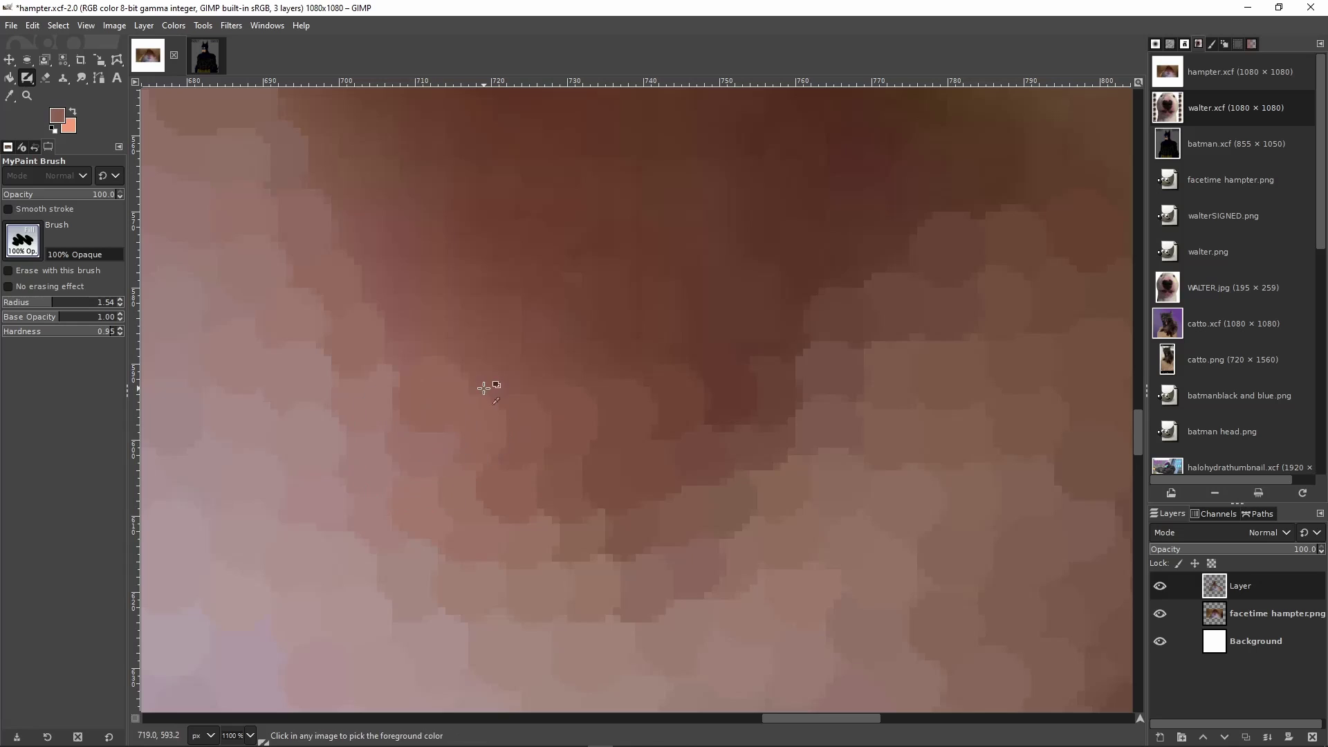
left_click(474, 396)
left_click(510, 383)
left_click(550, 373)
left_click(737, 287)
Cover the outer side of the cheek marking with sampled dark maroon and olive-brown patches, and save the image
scroll(805, 379, "down", 1, "ctrl")
scroll(805, 382, "up", 2)
scroll(804, 433, "up", 1, "ctrl")
left_click(803, 430, "ctrl")
left_click(802, 429)
left_click(849, 418)
left_click(896, 404)
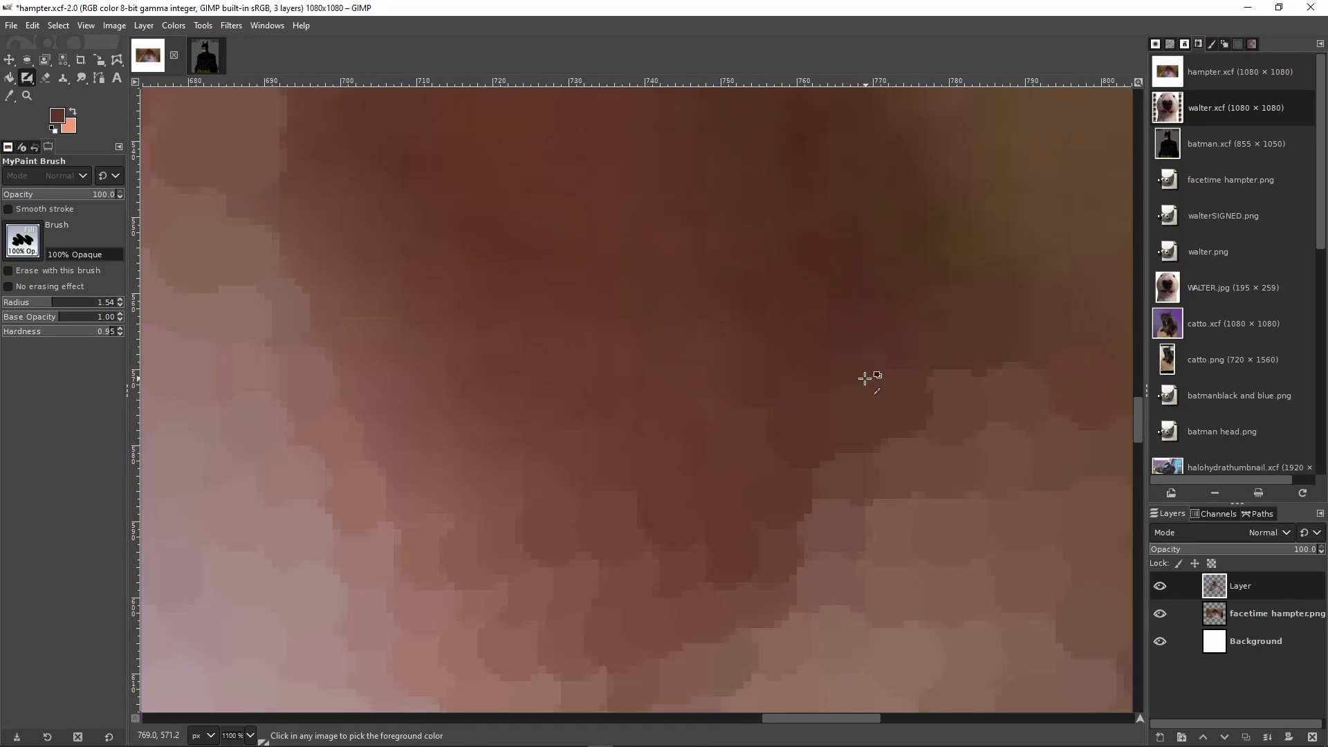
scroll(737, 327, "right", 3)
scroll(756, 282, "up", 2)
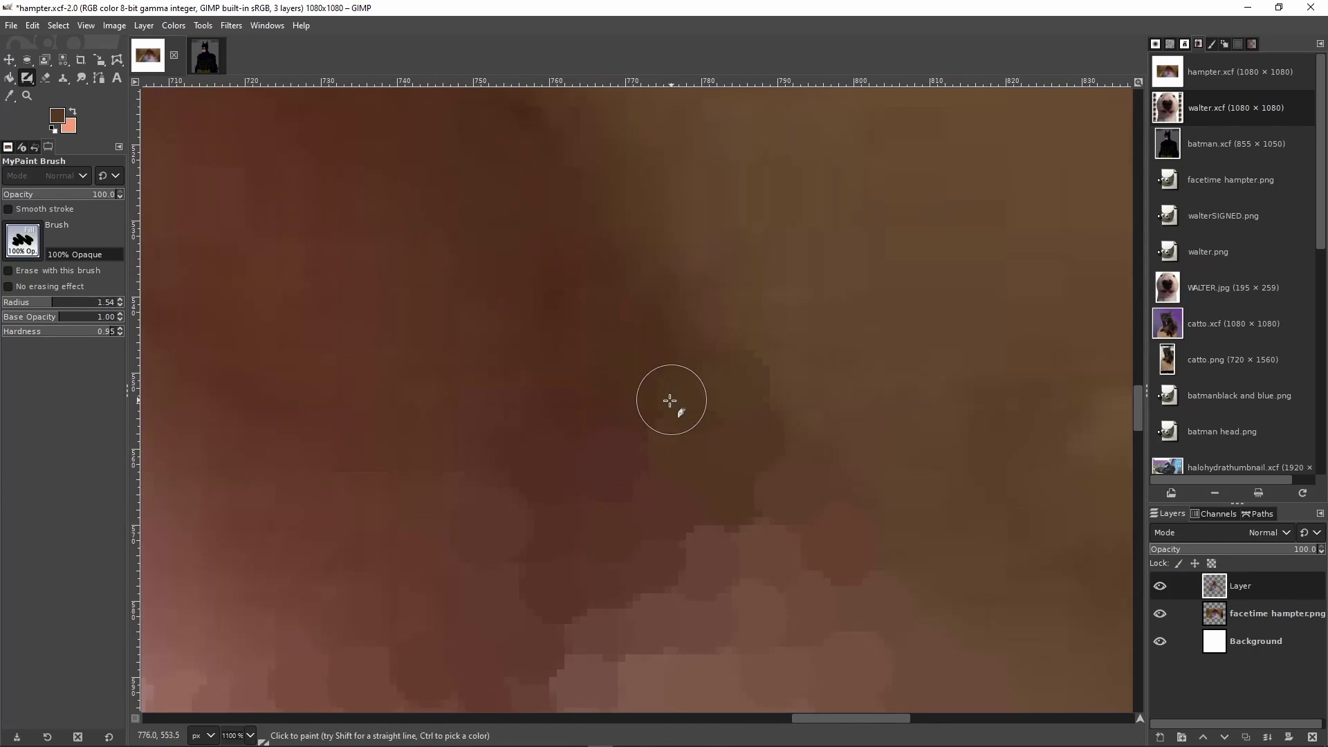
left_click(483, 461)
scroll(593, 434, "down", 5, "ctrl")
key("ctrl+s")
Extend the cheek marking's outer contour upward against the background with sampled dark brown patches
scroll(596, 425, "up", 5, "ctrl")
left_click(651, 374)
left_click(661, 306, "ctrl")
left_click(654, 306)
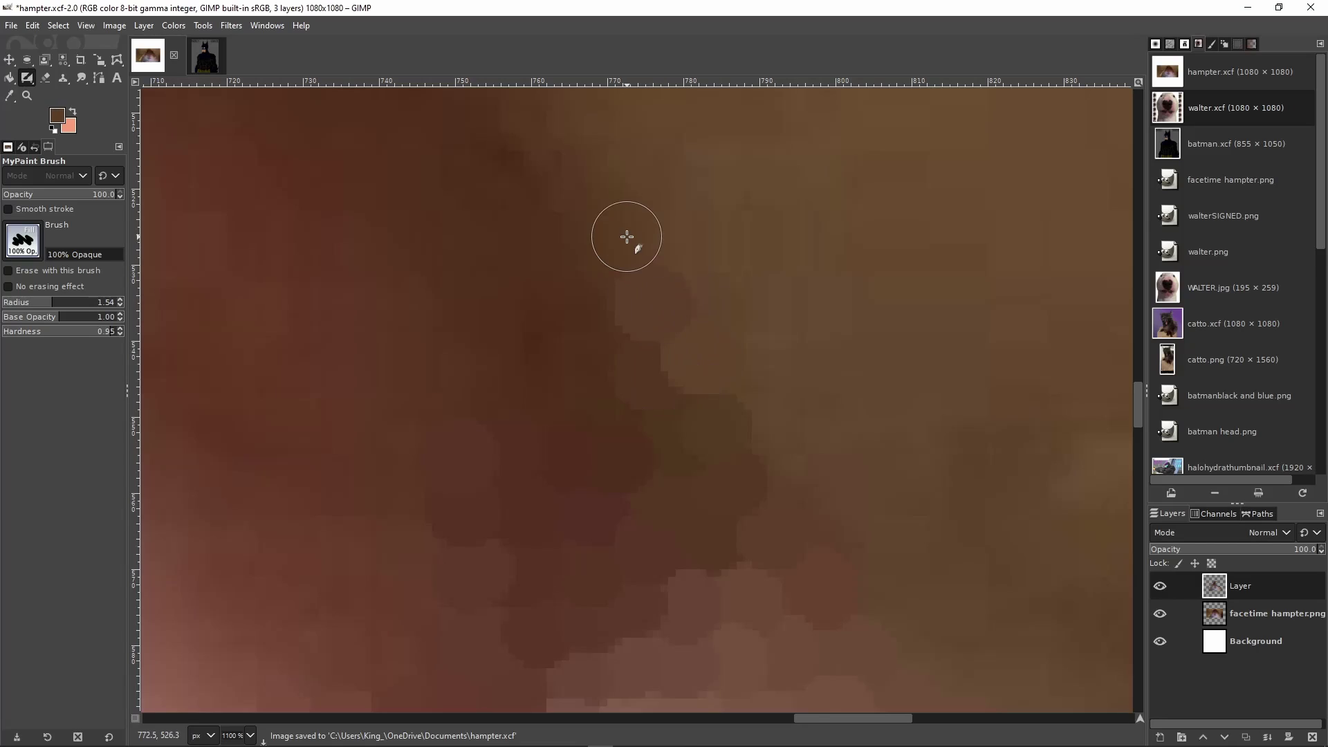
scroll(539, 391, "down", 1, "ctrl")
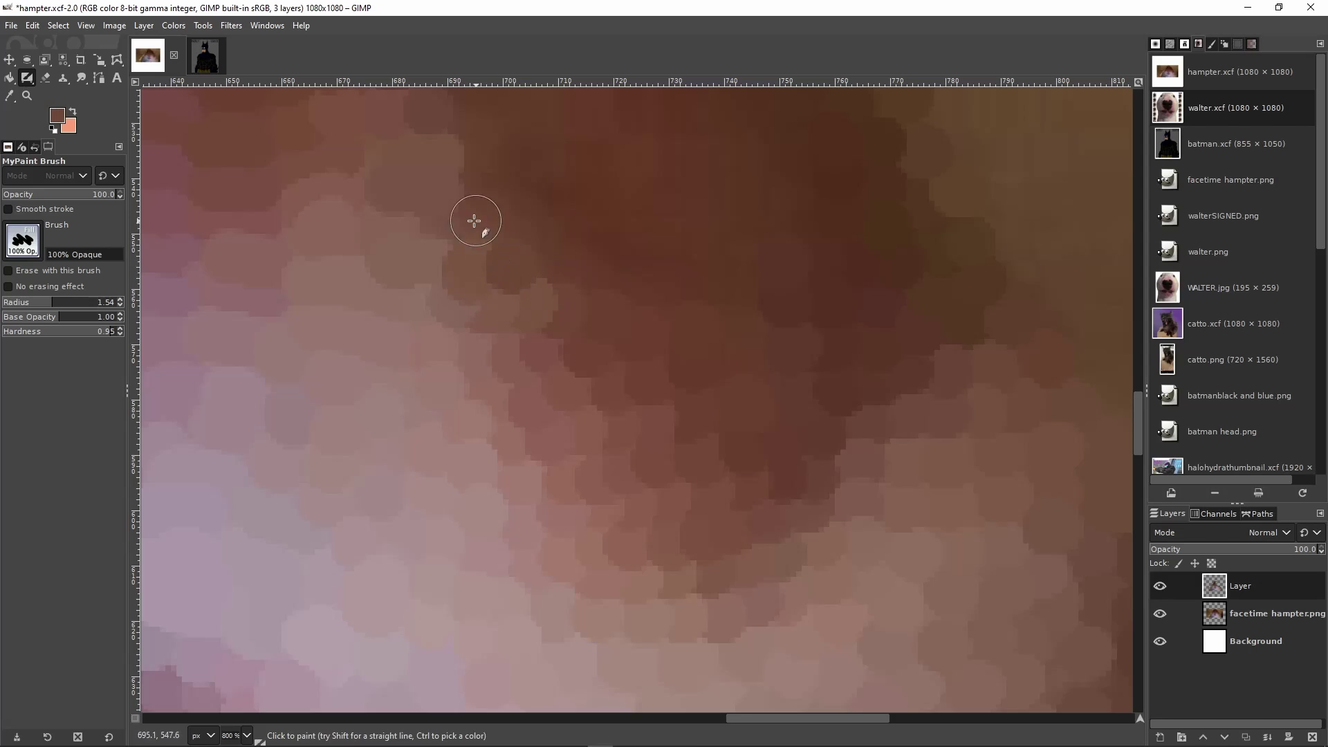
Undo the last four brush strokes
key("ctrl+z")
key("ctrl+z")
key("ctrl+z")
key("ctrl+z")
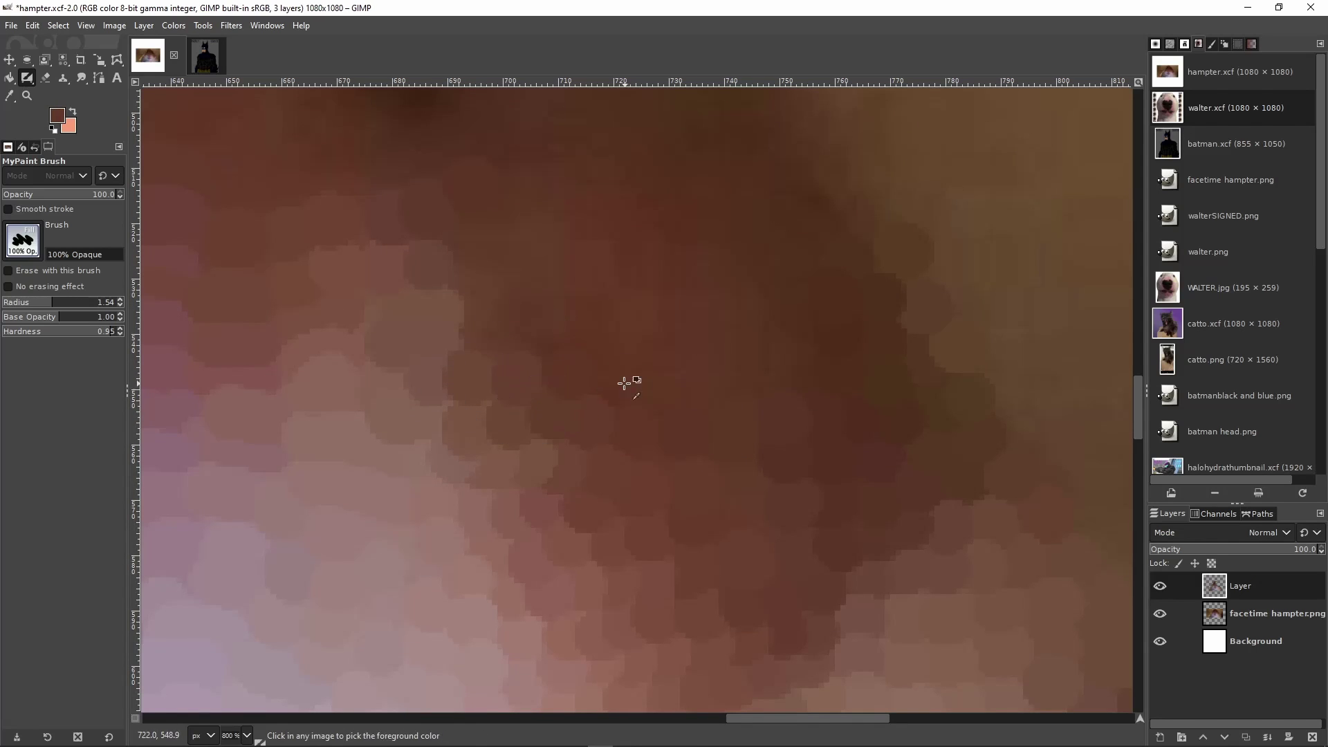
Fill the upper part of the cheek marking with sampled dark reddish-brown patches, and save the image
scroll(736, 416, "up", 2)
scroll(777, 424, "up", 2)
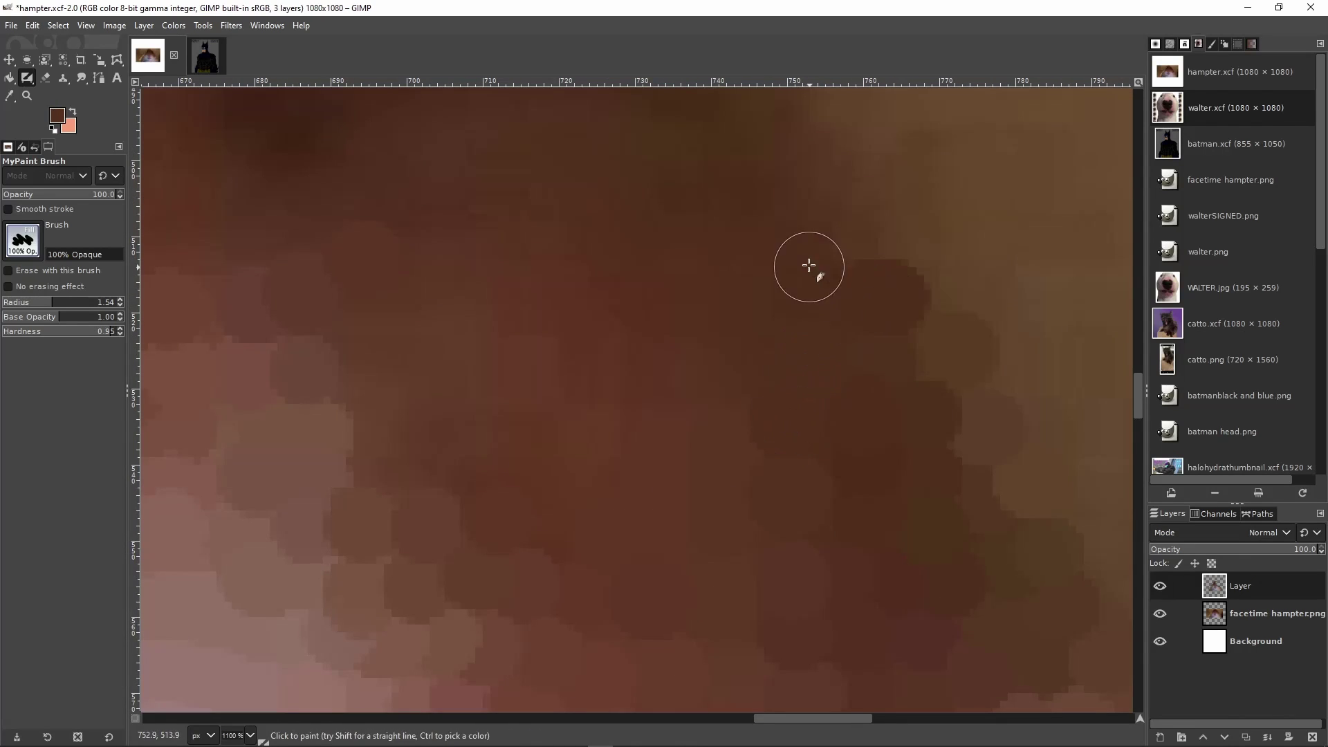
scroll(806, 291, "up", 1, "ctrl")
scroll(884, 480, "down", 7, "ctrl")
scroll(741, 528, "up", 6, "ctrl")
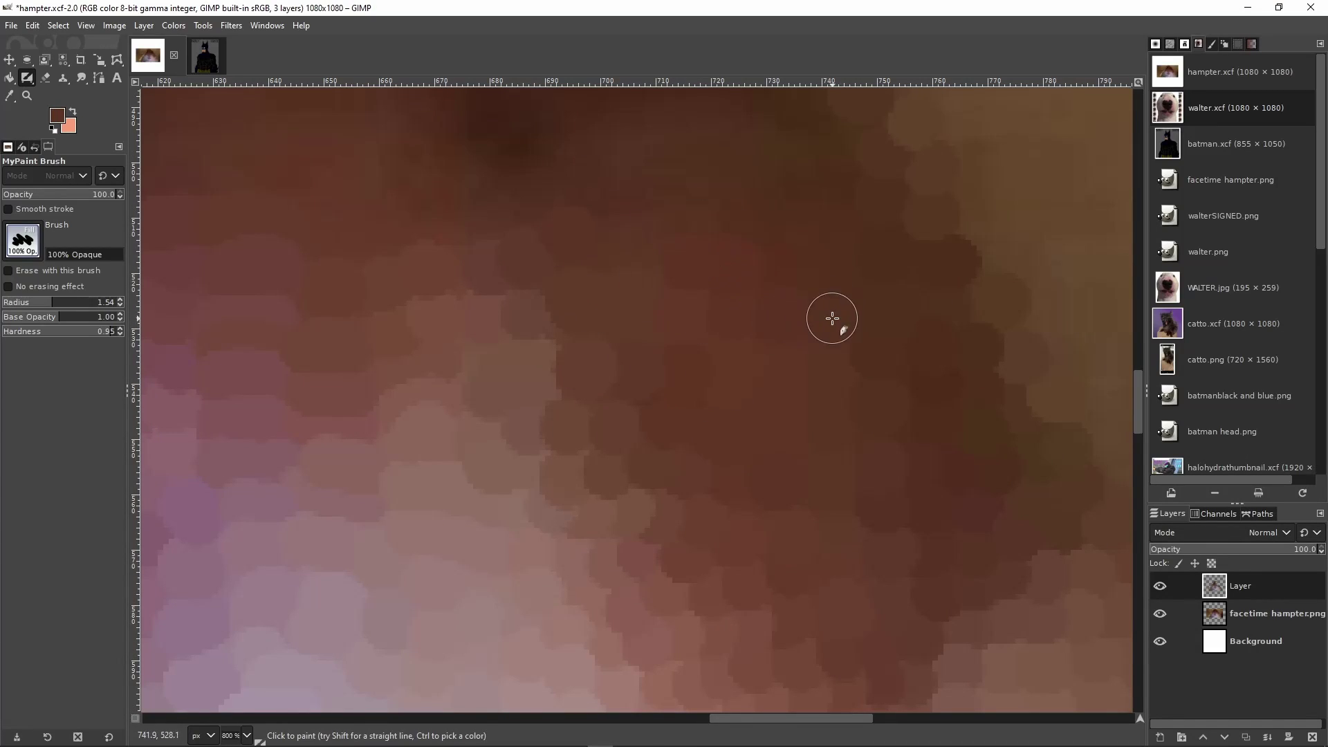
key("ctrl+s")
scroll(724, 433, "up", 1, "ctrl")
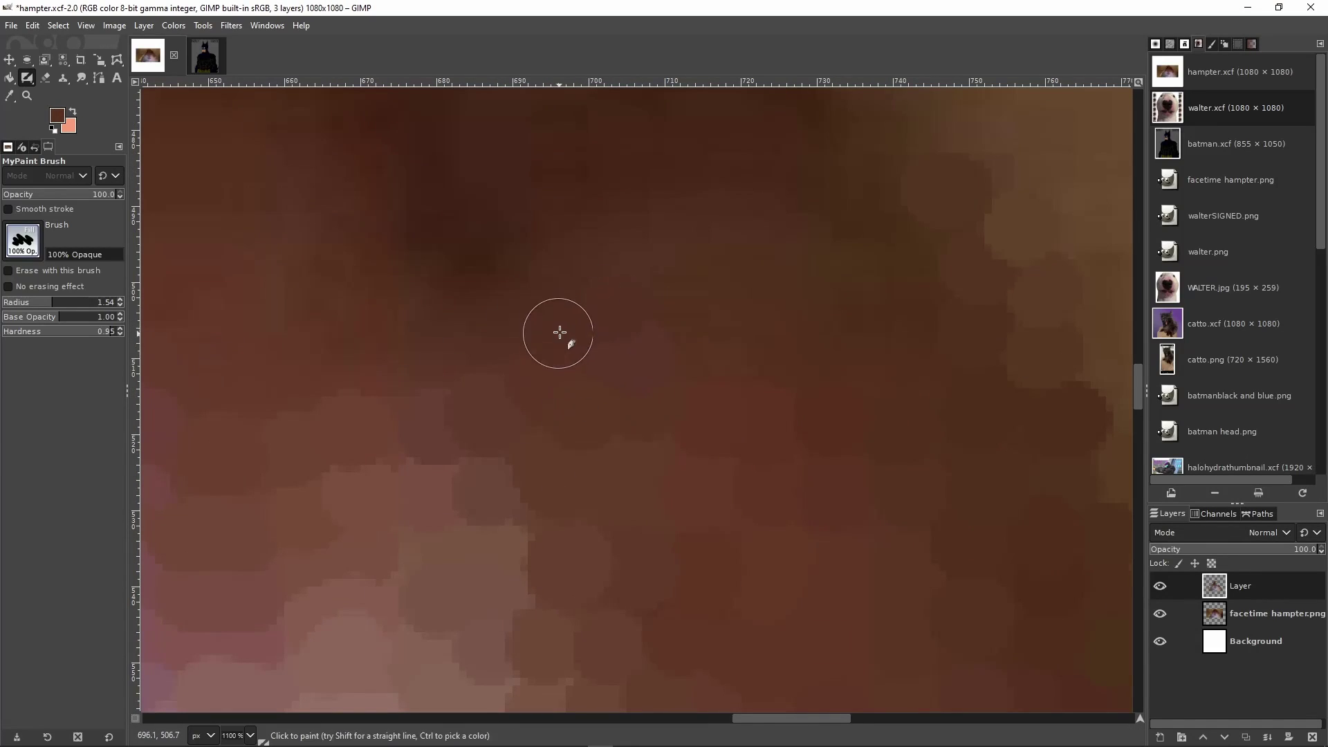
Paint sampled brown and plum-brown patches across the fur above the nose, between the cheek marking and the painted eye
scroll(607, 365, "left", 3)
scroll(456, 379, "down", 7, "ctrl")
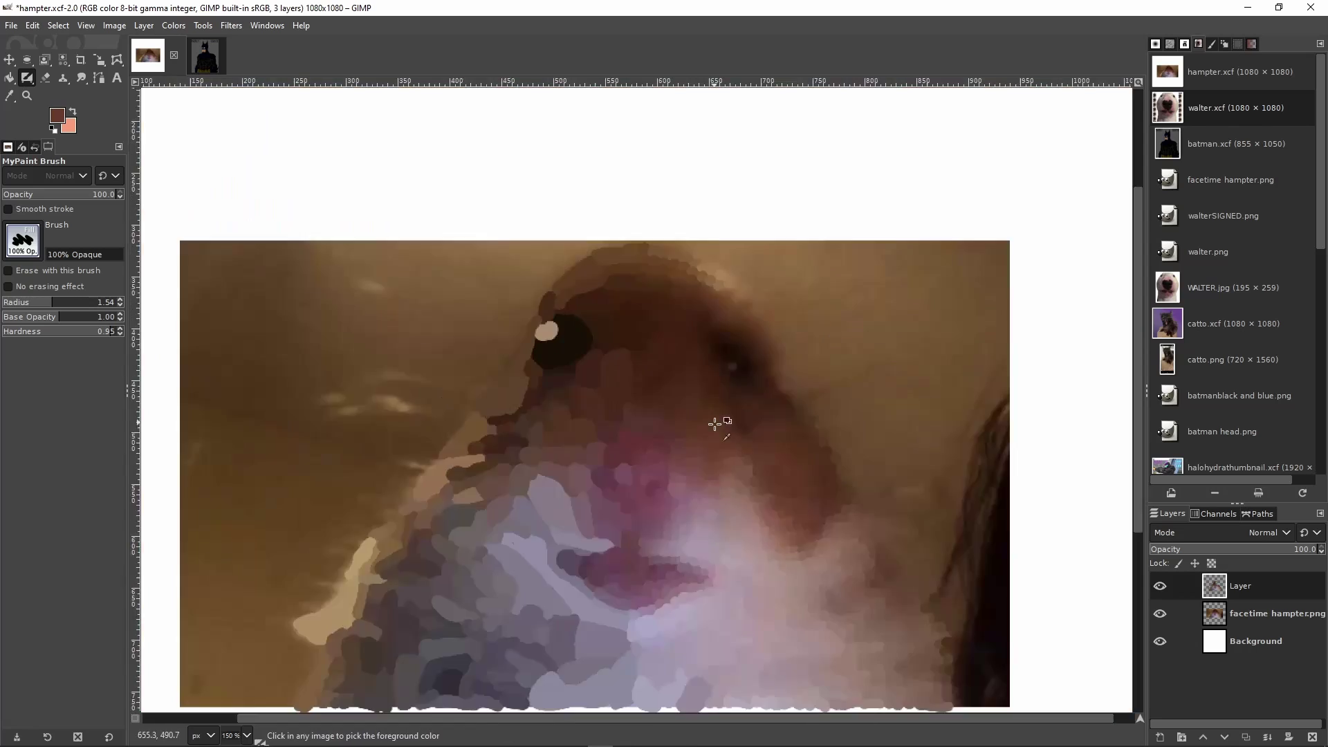
scroll(686, 401, "up", 7, "ctrl")
scroll(882, 392, "right", 3)
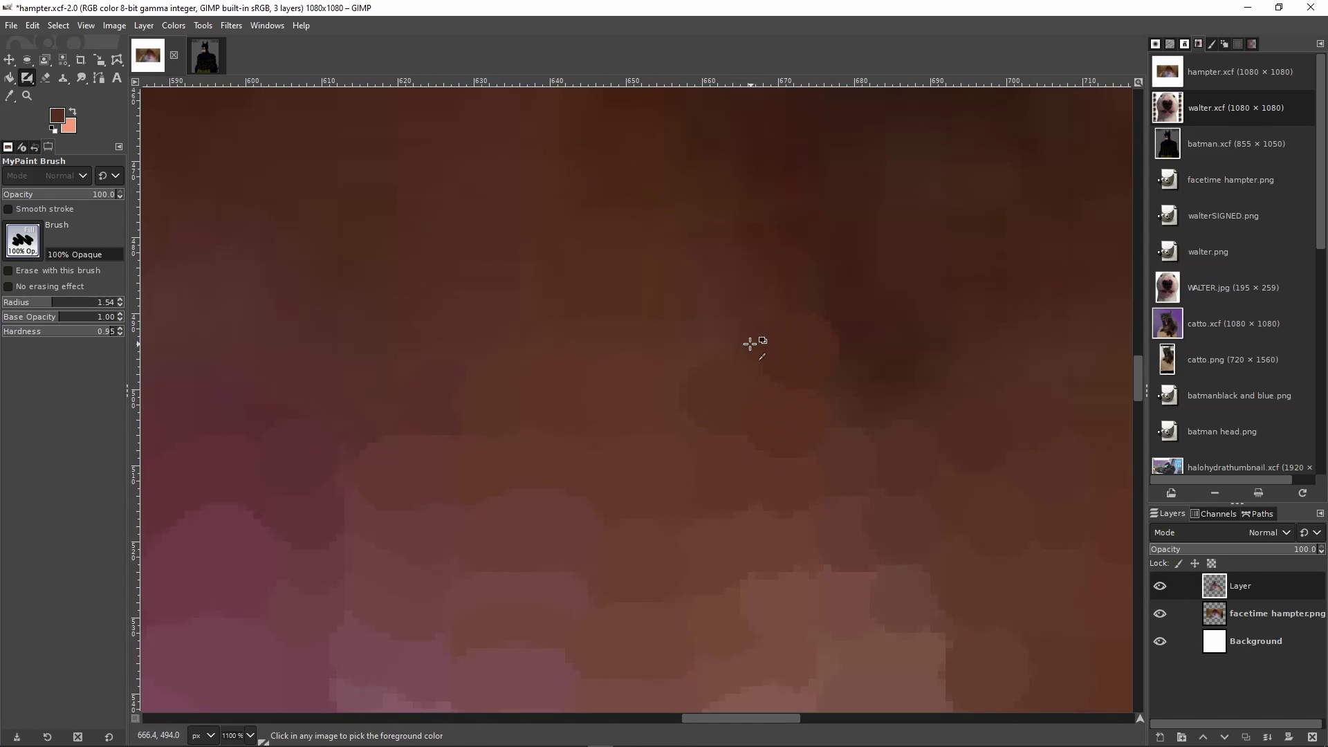
scroll(450, 388, "left", 3)
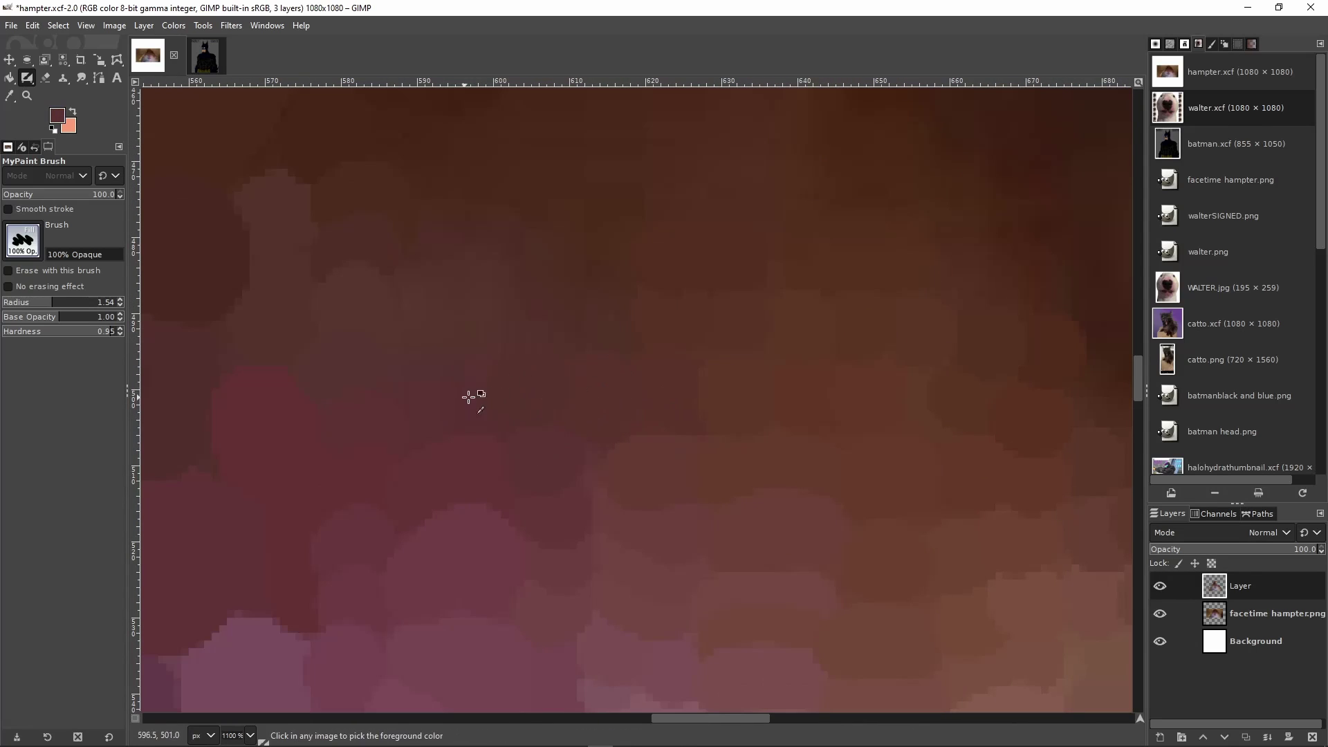
scroll(529, 373, "down", 5, "ctrl")
scroll(626, 412, "up", 5, "ctrl")
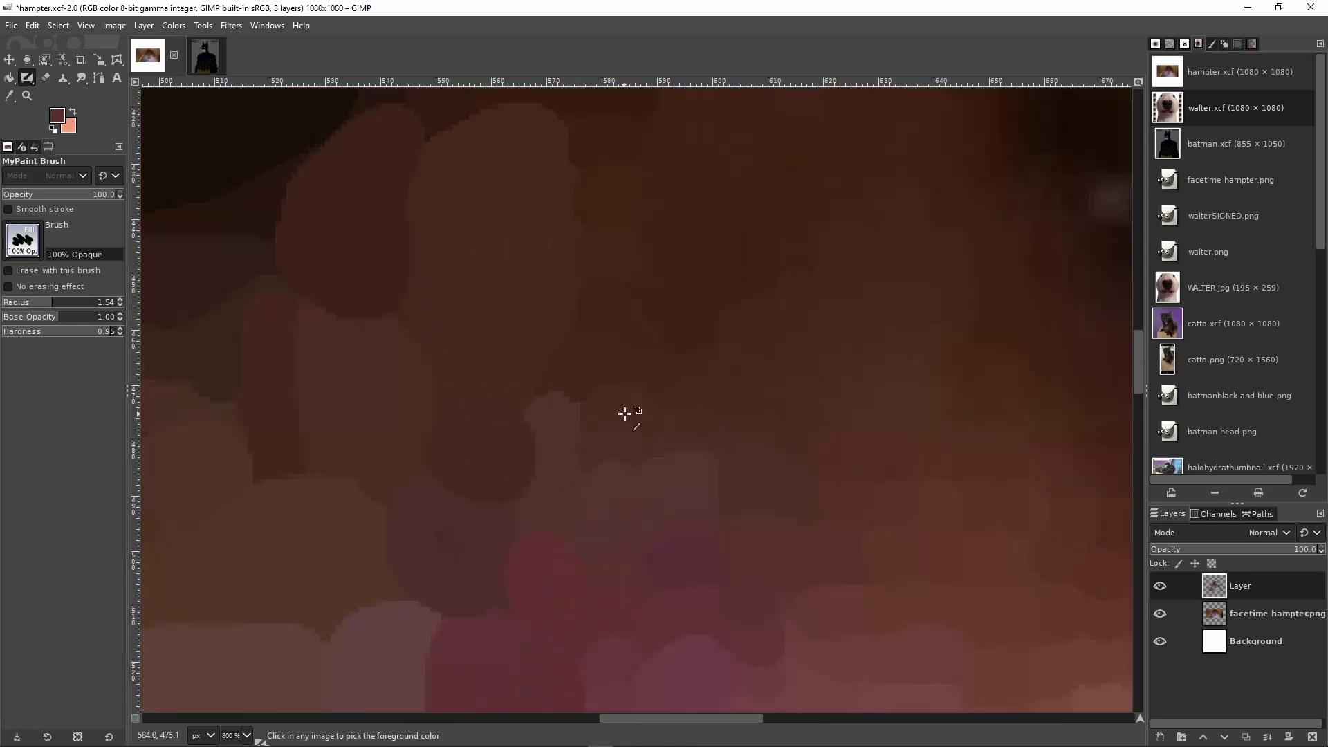
scroll(625, 413, "down", 5, "ctrl")
scroll(667, 385, "up", 6, "ctrl")
Cover the fur below the unpainted eye with sampled dark brown patches, and save the image
left_click_drag(676, 380, 372, 280)
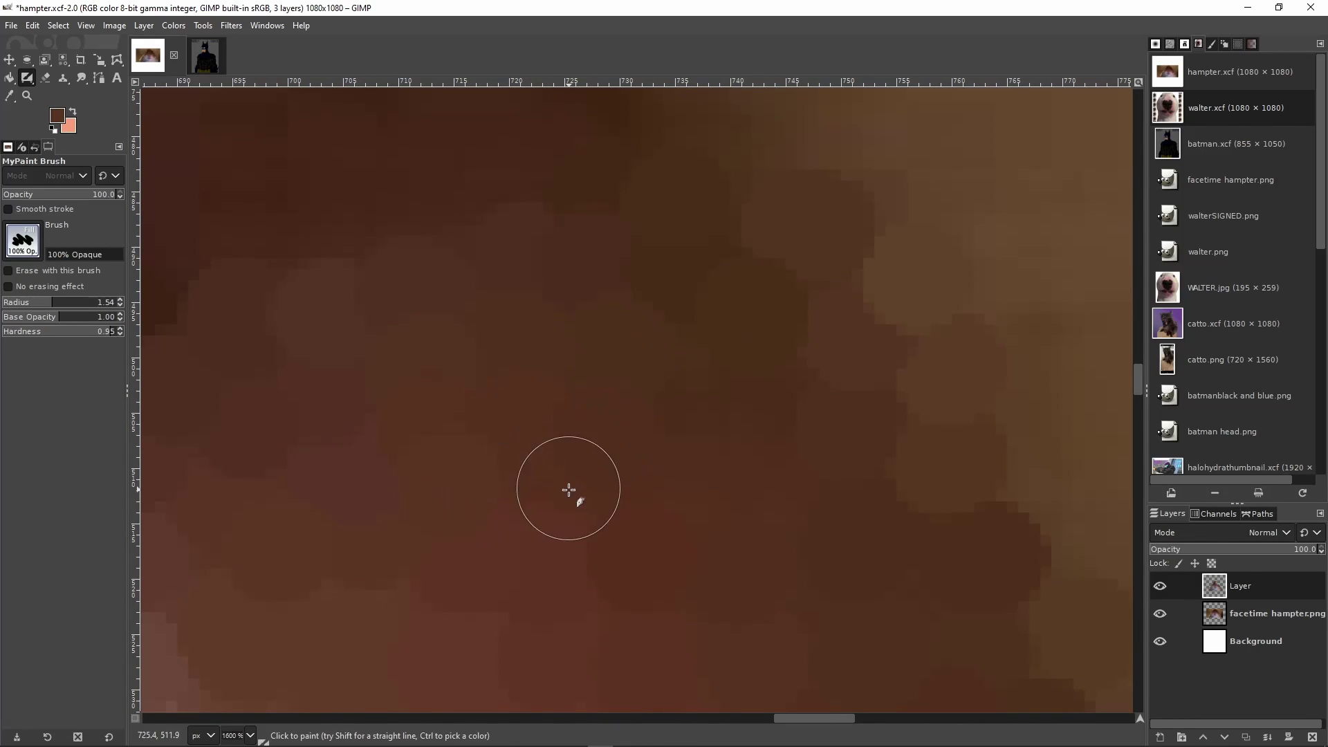
scroll(692, 488, "down", 1, "ctrl")
key("ctrl+s")
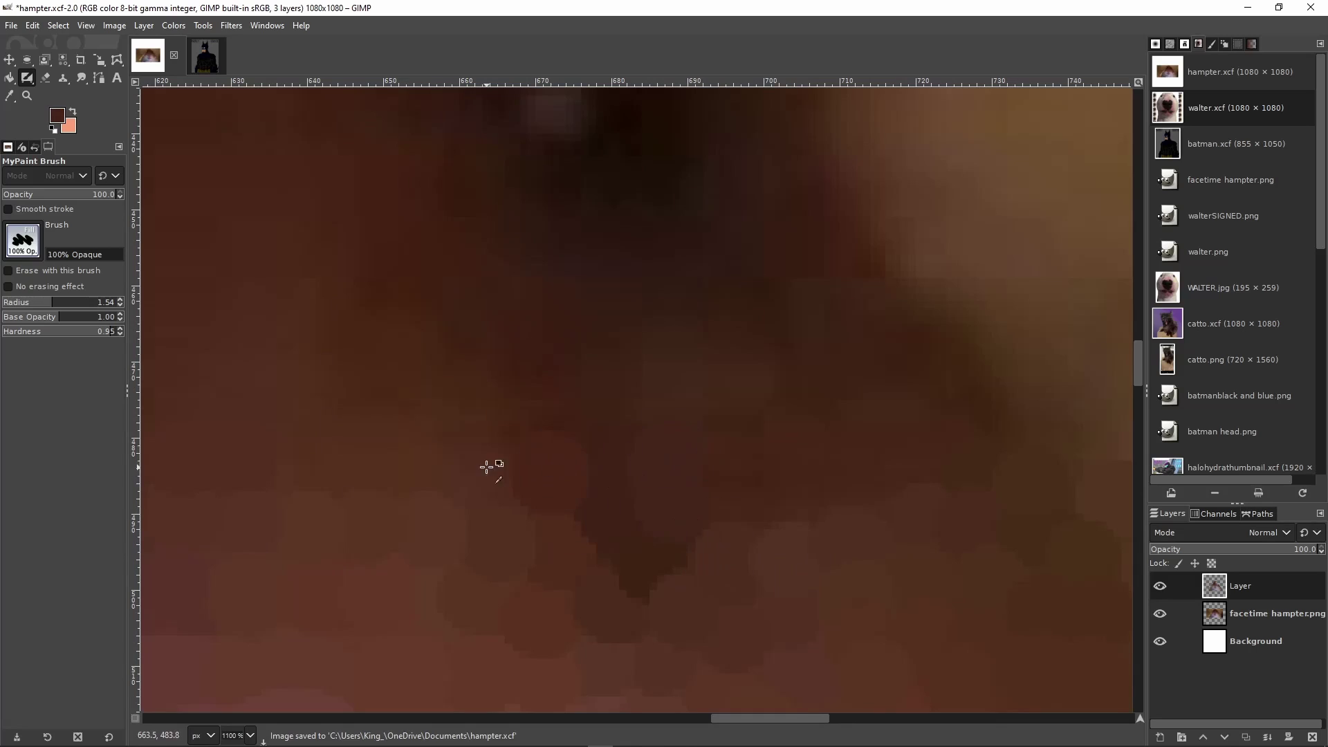
Paint sampled reddish-brown and dark brown patches across the fur below the unpainted eye, and save the image
left_click(487, 467)
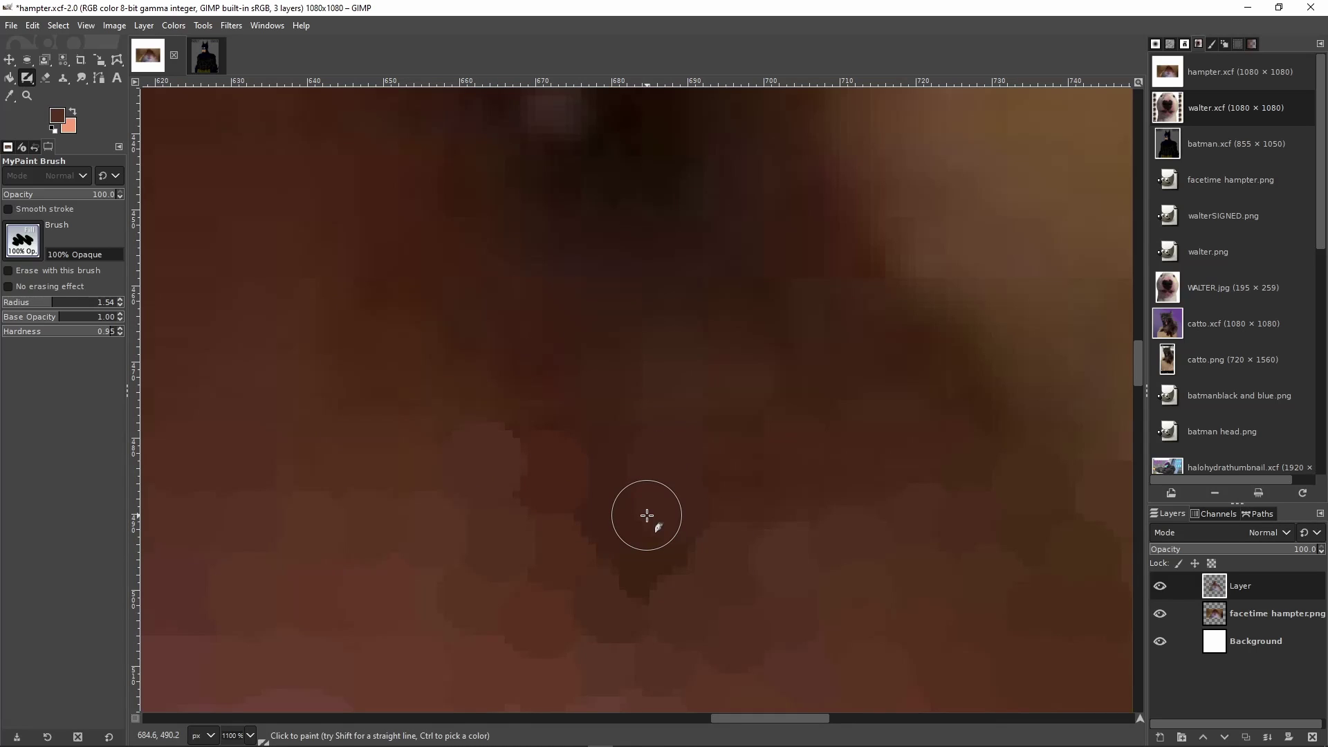
scroll(738, 472, "up", 1, "ctrl")
key("ctrl+s")
left_click_drag(912, 485, 667, 489)
left_click(756, 398)
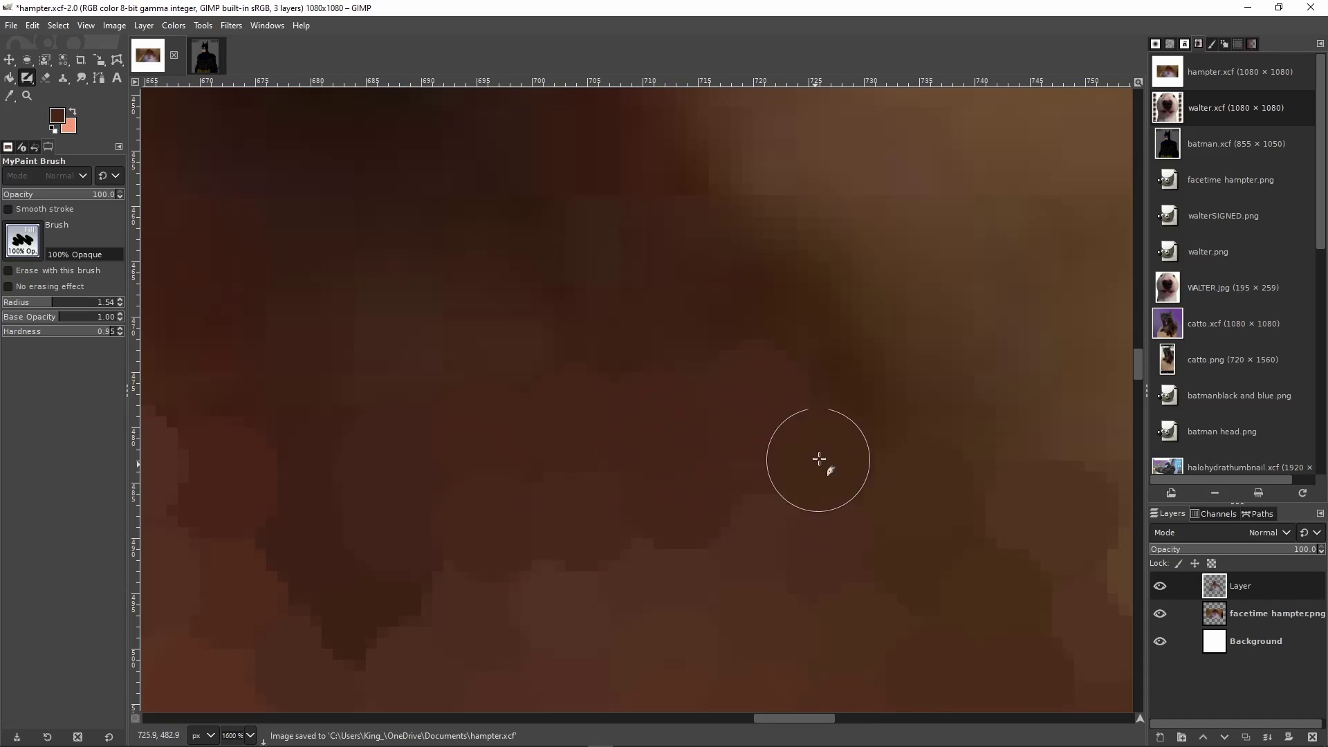
Cover the outer fur edge beneath the unpainted eye with sampled olive-brown and dark brown patches, and save the image
scroll(900, 457, "down", 5, "ctrl")
scroll(768, 424, "up", 3, "ctrl")
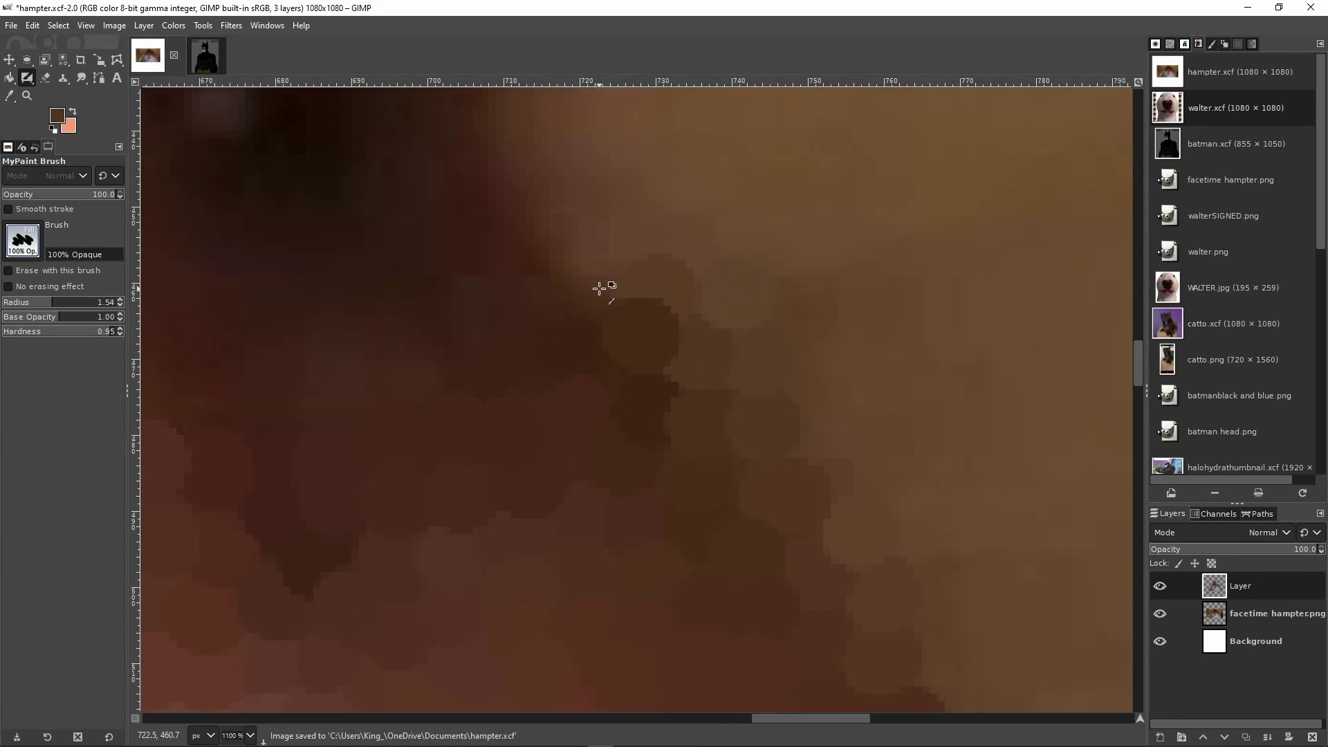
scroll(732, 374, "left", 3)
scroll(653, 395, "down", 1, "ctrl")
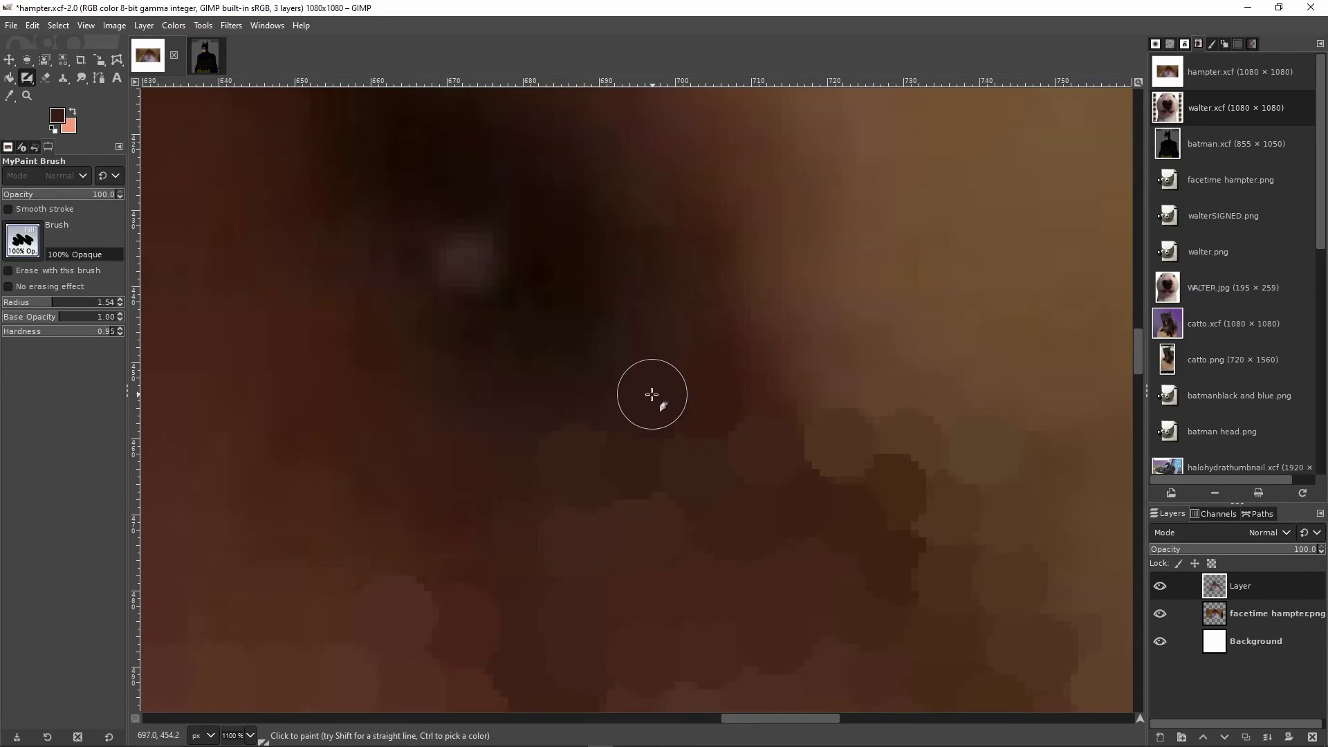
scroll(712, 451, "down", 2, "ctrl")
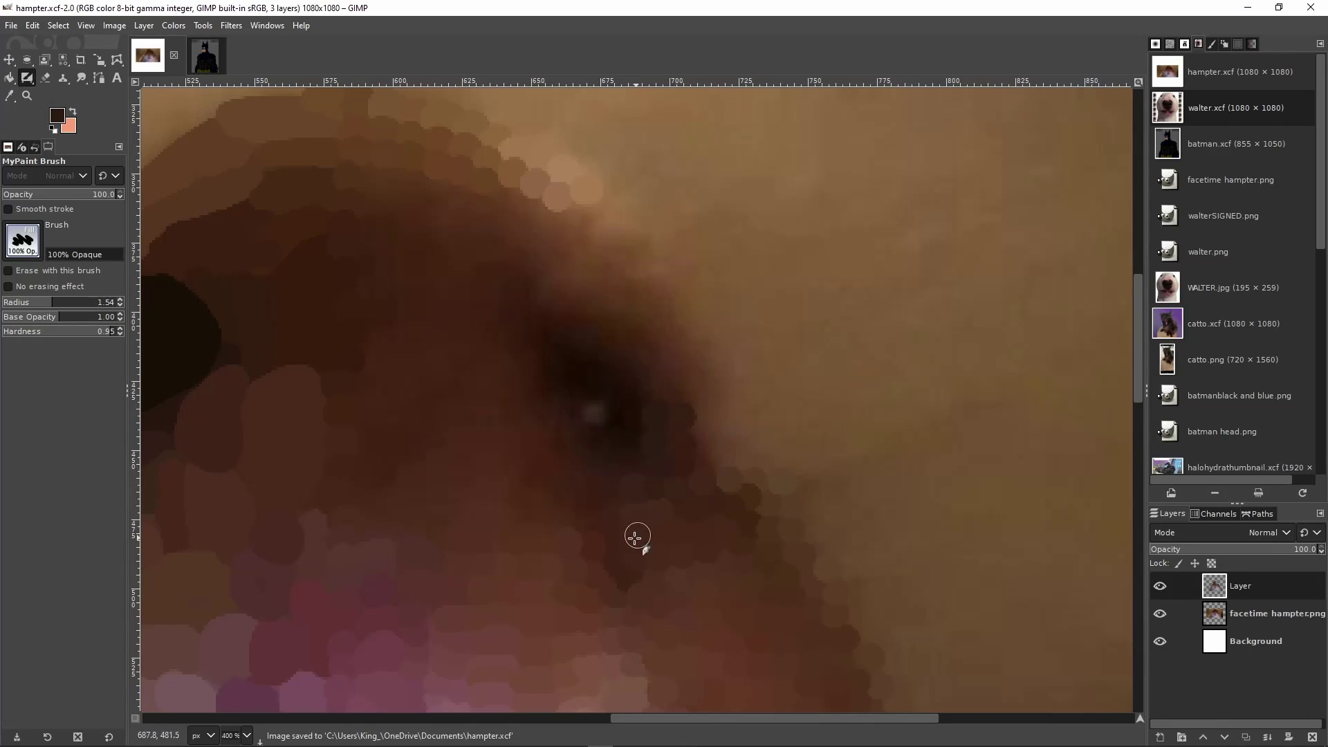
Fill the fur directly under the unpainted eye and toward its inner side with sampled dark reddish-brown and orange-brown patches
scroll(553, 478, "up", 3, "ctrl")
scroll(491, 441, "up", 1, "ctrl")
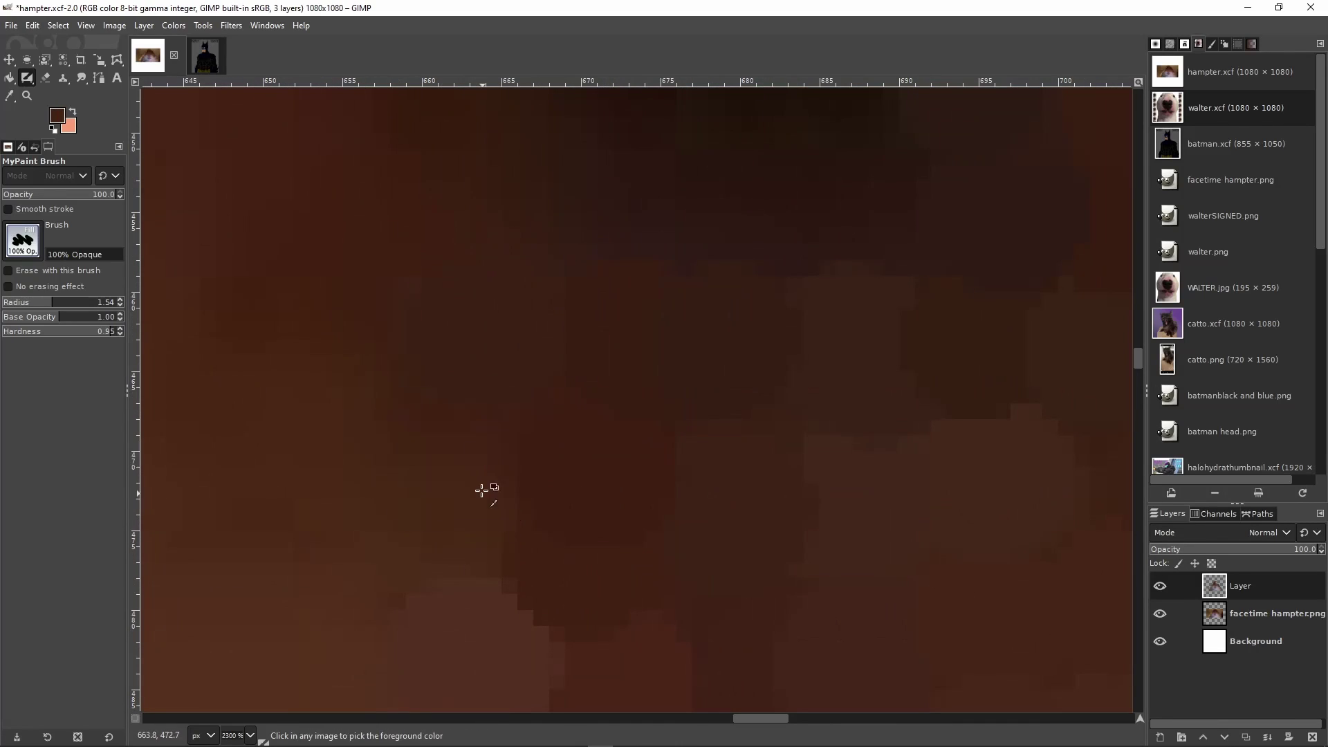
scroll(475, 510, "up", 1, "ctrl")
scroll(567, 536, "left", 1)
scroll(679, 528, "down", 1)
left_click(601, 404)
scroll(438, 513, "up", 1)
scroll(525, 479, "down", 2, "ctrl")
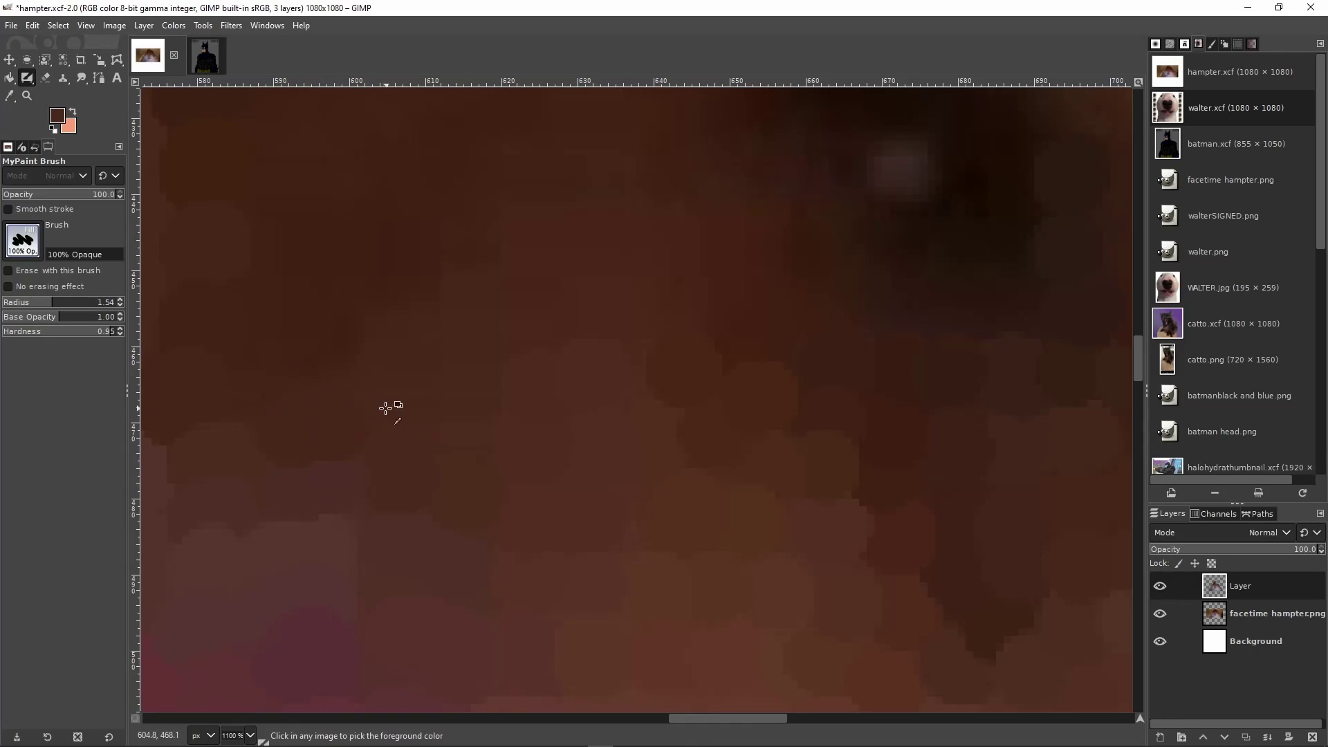
Paint sampled dark brown patches on the fur between the two eyes, and check for gaps with the photo layer temporarily hidden
scroll(389, 406, "up", 1, "ctrl")
left_click(712, 401)
left_click(613, 410)
left_click(592, 490)
left_click(524, 530)
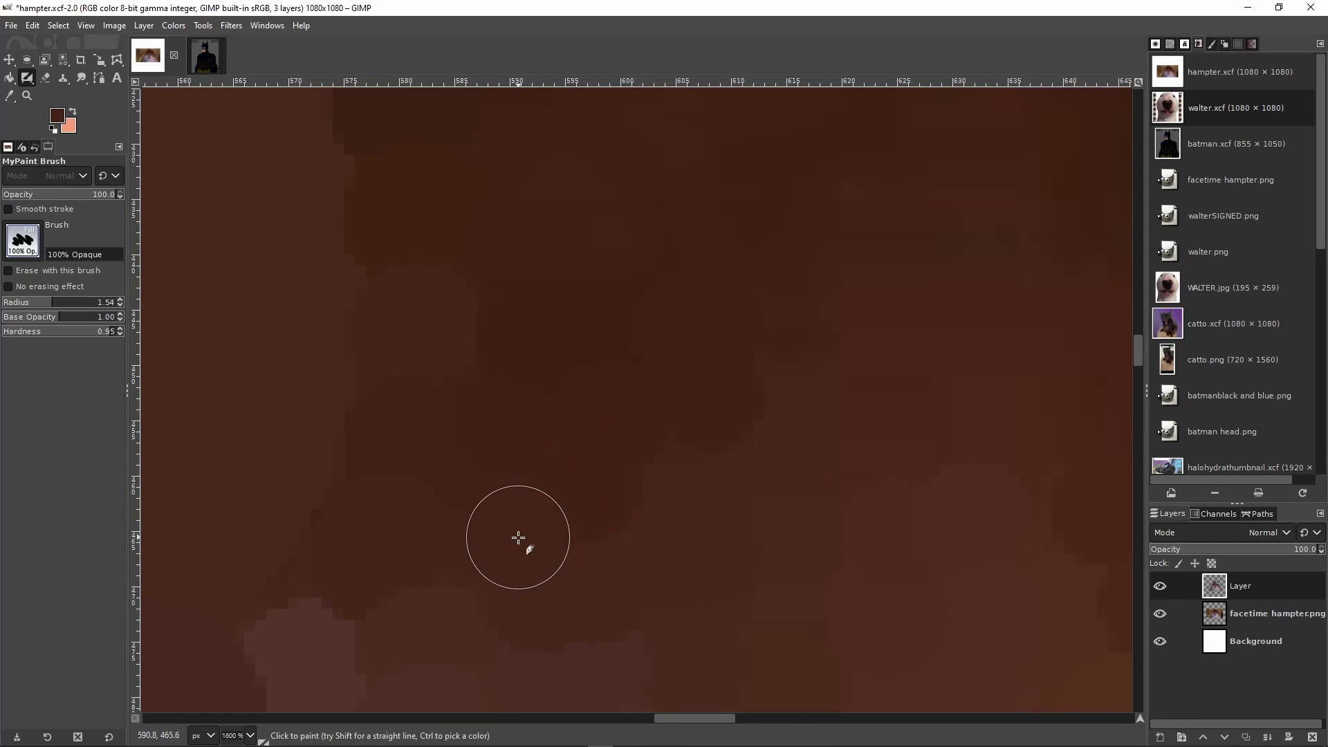
left_click(1164, 617)
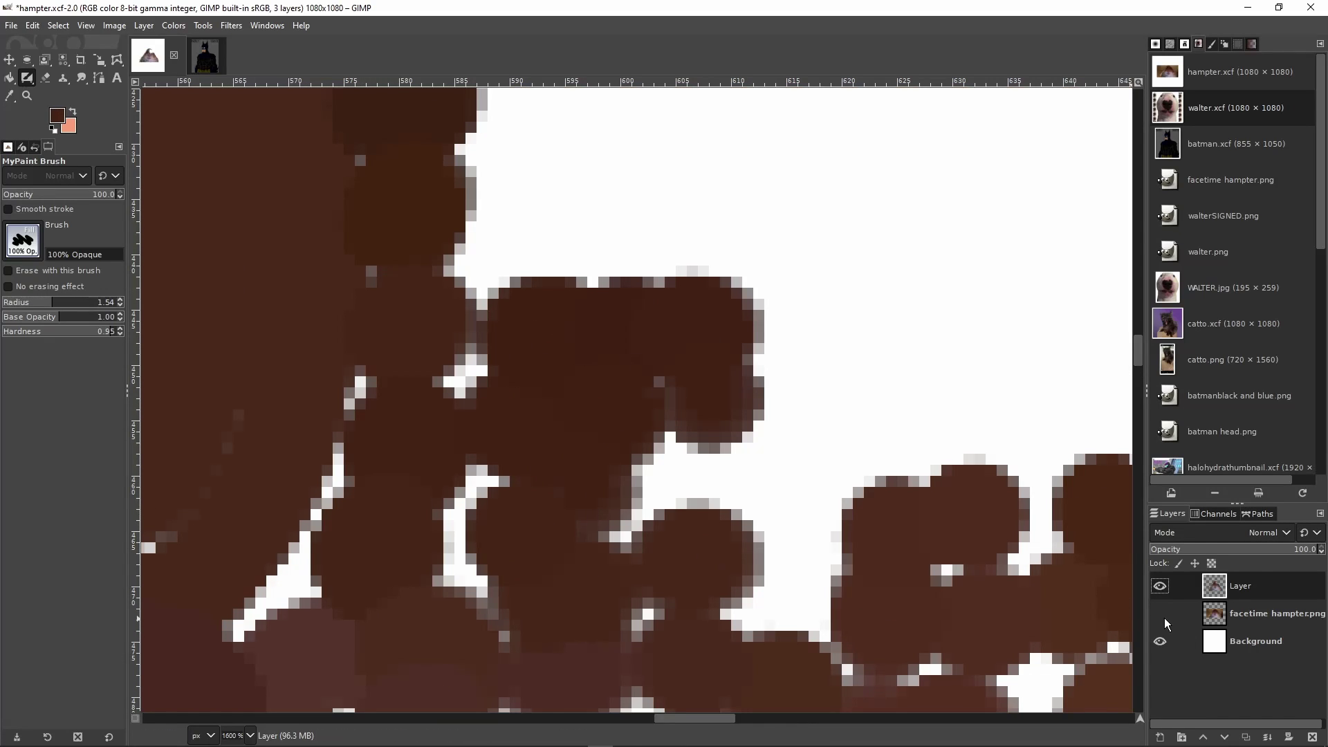
left_click(1164, 617)
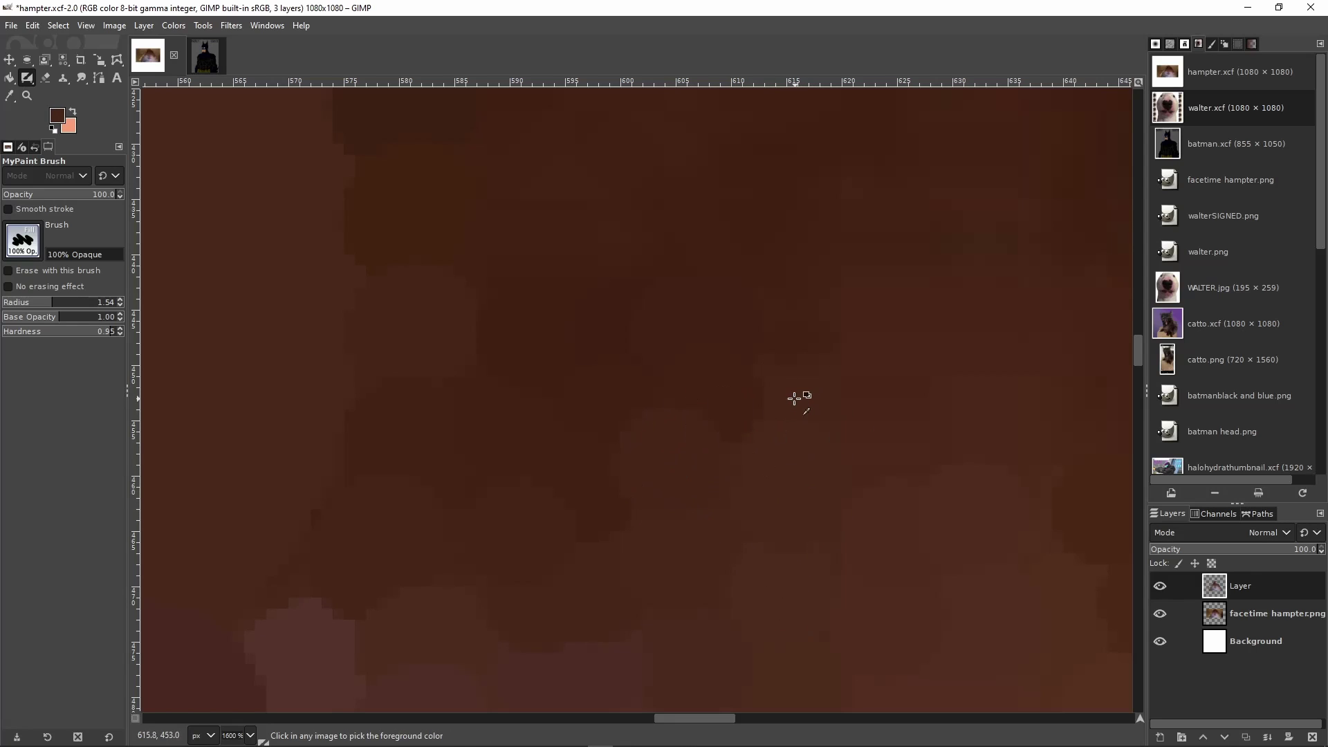
Extend the sampled brown patches across the fur toward the unpainted eye, and check the coverage with the photo layer temporarily hidden
scroll(796, 388, "down", 2)
scroll(785, 388, "right", 1)
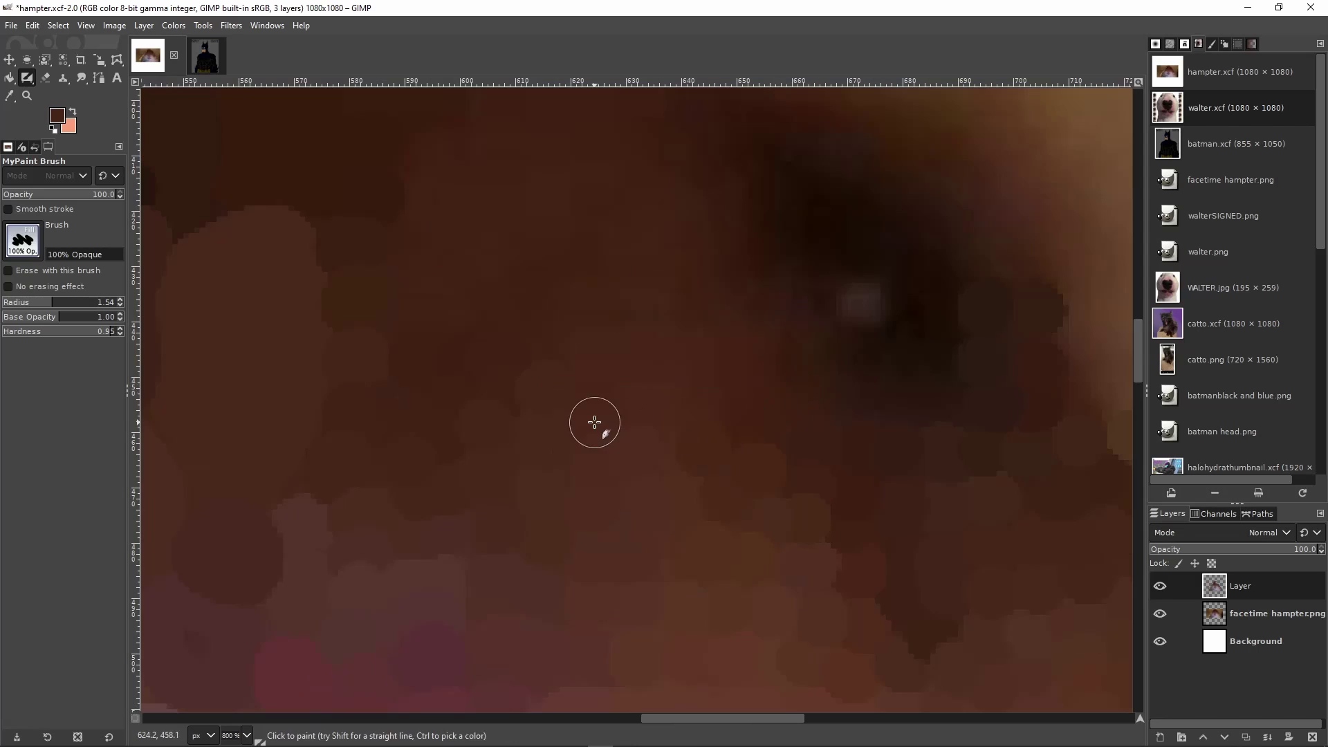
scroll(592, 353, "up", 2)
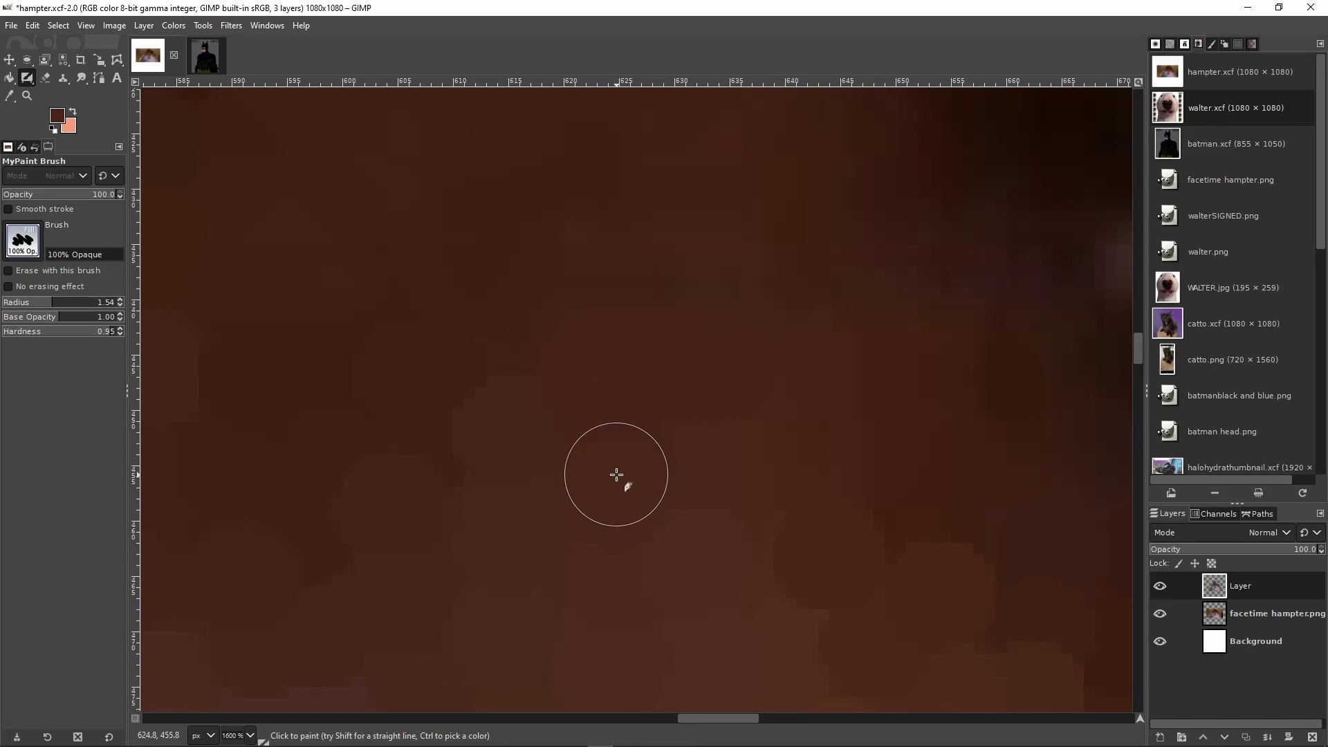
left_click(1160, 613)
left_click(1161, 614)
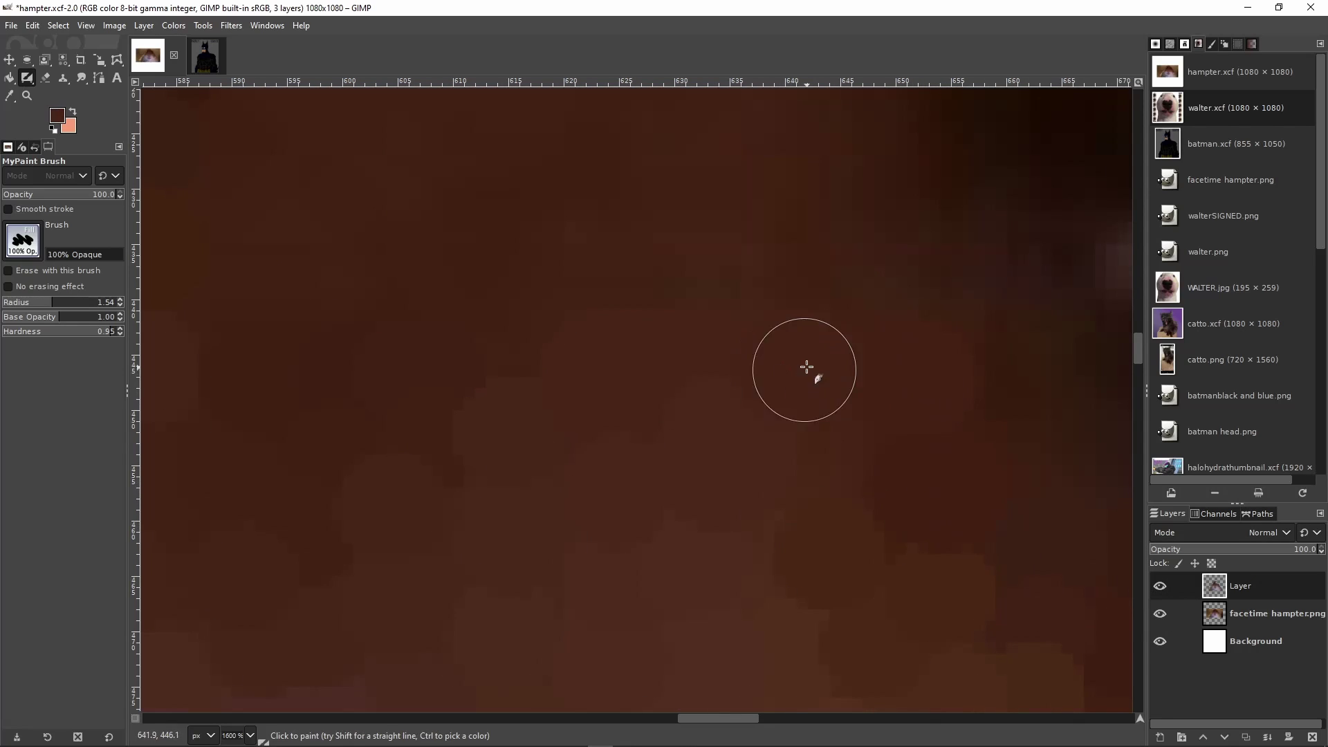
Fill the remaining fur between the painted eye and the unpainted eye with sampled reddish-brown patches
scroll(668, 455, "down", 2, "ctrl")
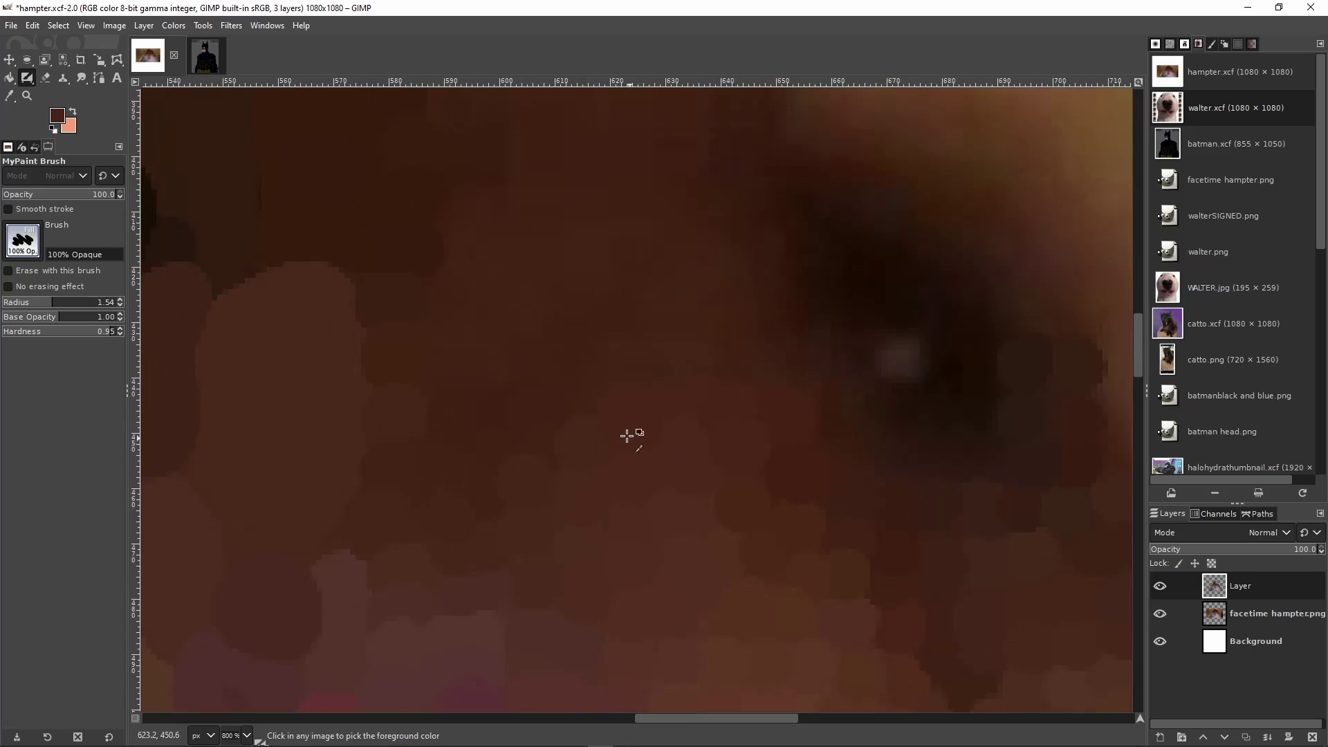
scroll(627, 436, "up", 2, "ctrl")
scroll(623, 394, "down", 3, "ctrl")
scroll(675, 394, "up", 3, "ctrl")
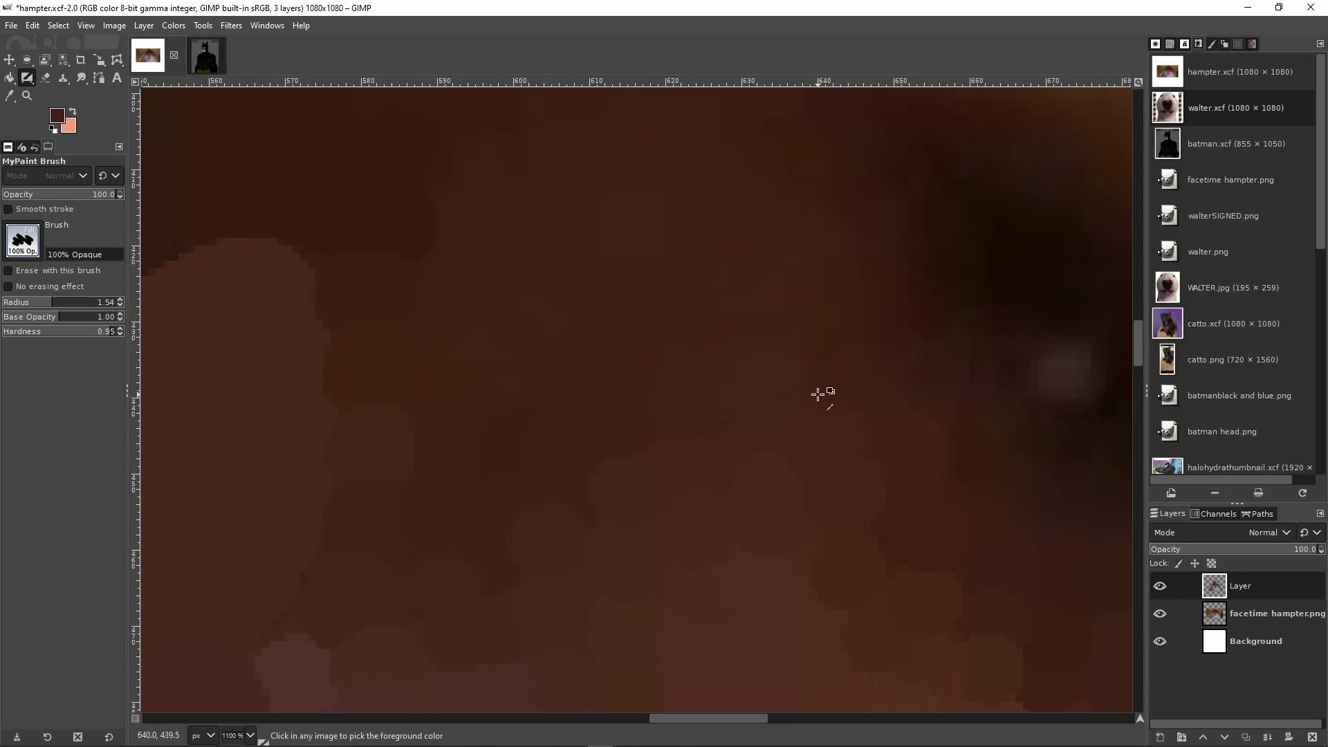
scroll(697, 385, "down", 3, "ctrl")
scroll(638, 519, "up", 5, "ctrl")
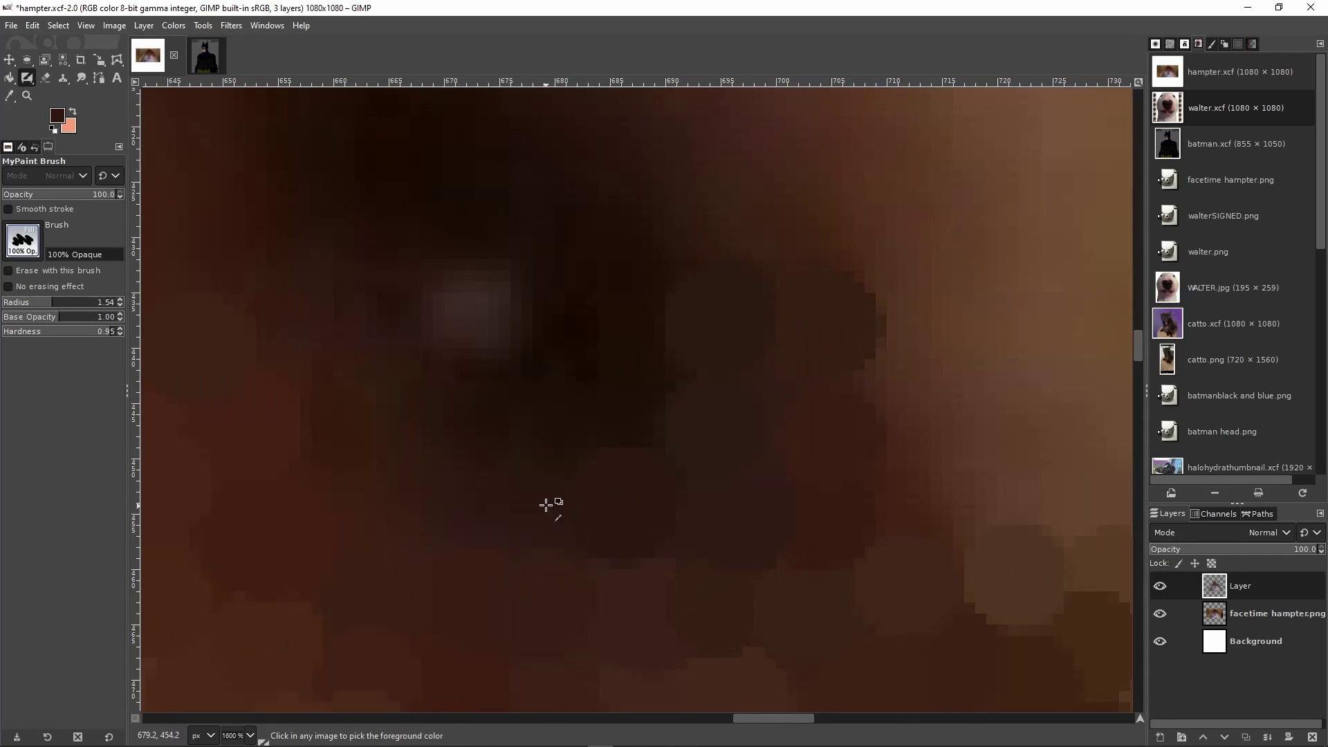
Paint sampled dark brown and dark maroon patches around the lower rim and inner side of the unpainted eye
left_click(346, 426, "ctrl")
left_click(340, 419)
scroll(632, 380, "left", 1)
scroll(579, 429, "up", 1)
left_click(526, 477, "ctrl")
left_click(526, 471)
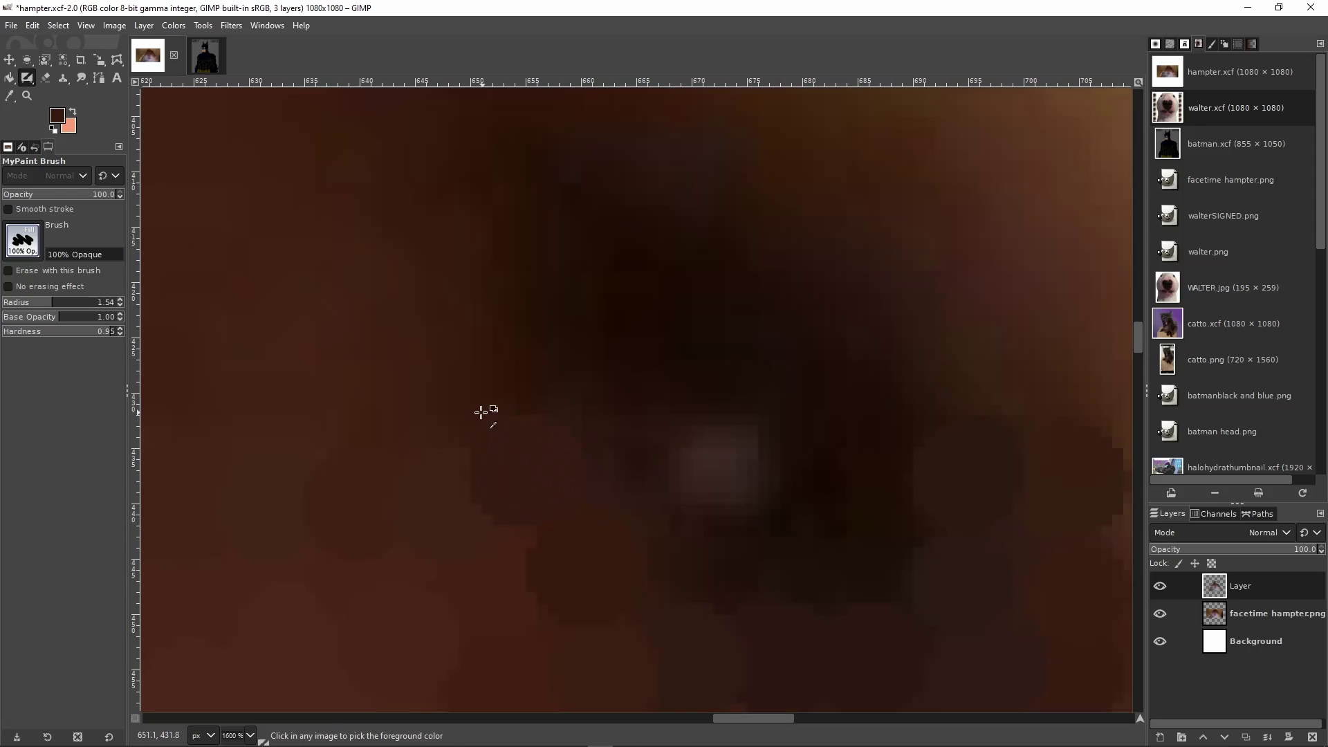
Build up sampled dark brown patches along the eye's inner edge to its upper corner, replacing one misplaced dab
scroll(365, 489, "up", 3)
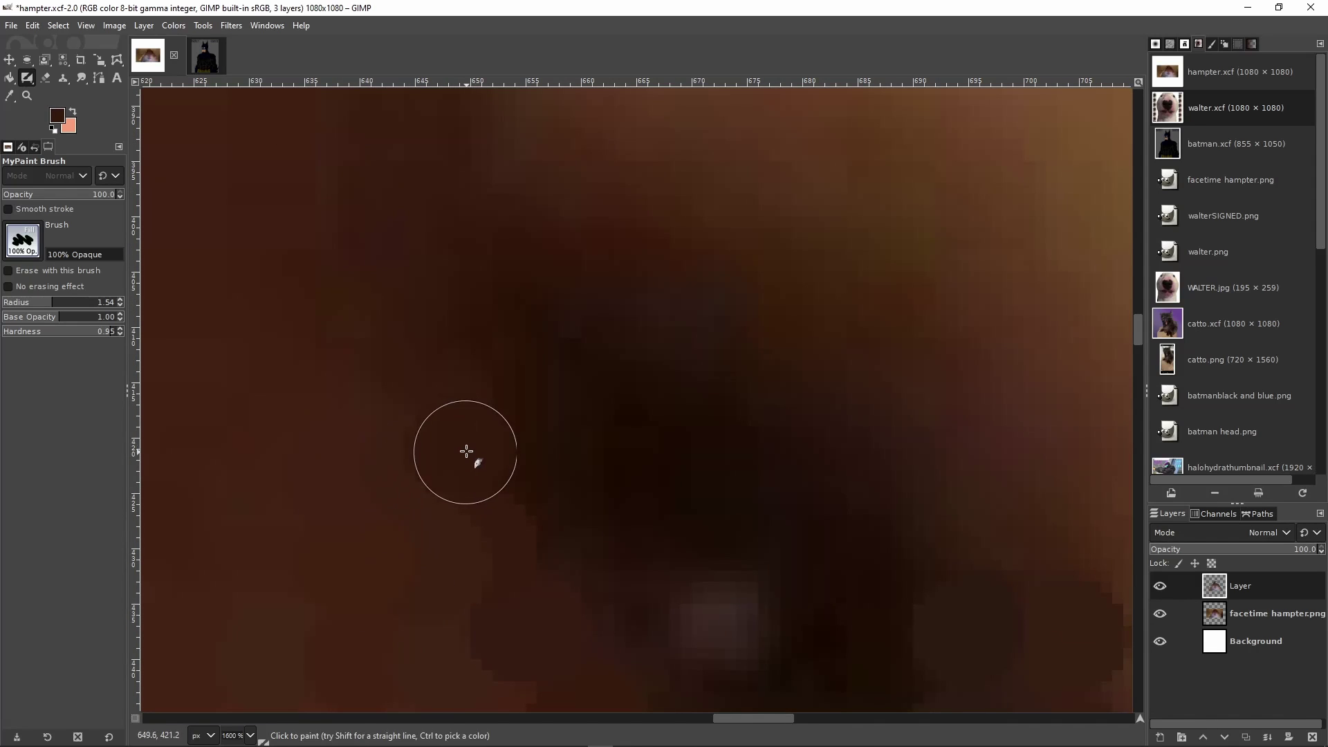
scroll(386, 450, "up", 3)
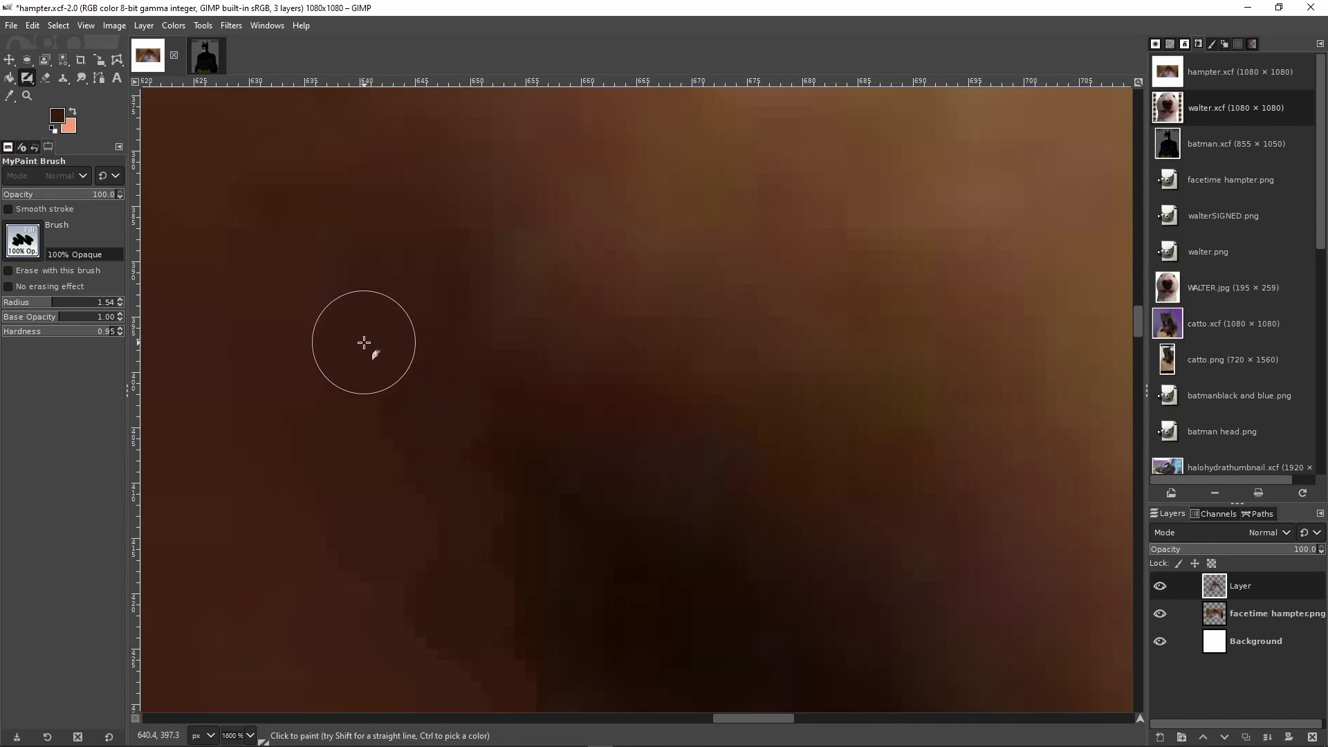
left_click(553, 410, "ctrl")
left_click(557, 391)
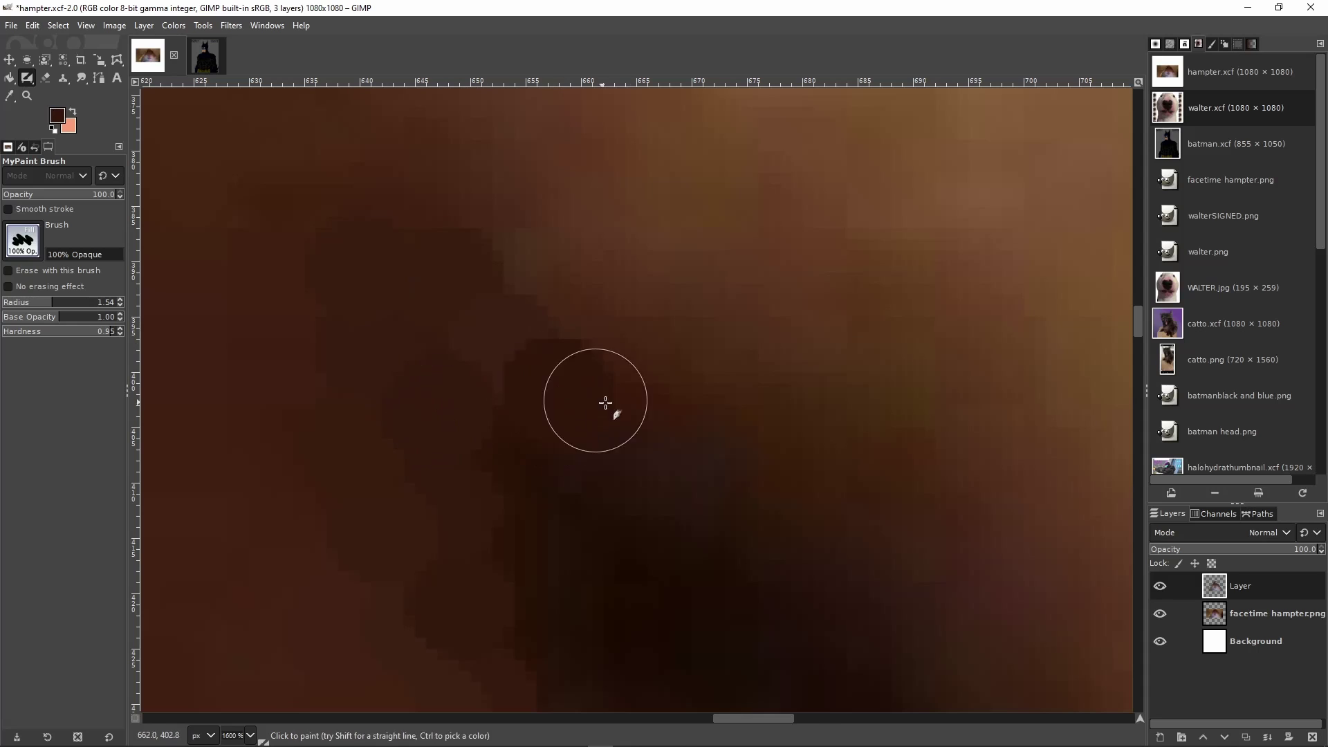
key("ctrl+z")
left_click(561, 372)
scroll(524, 366, "down", 3)
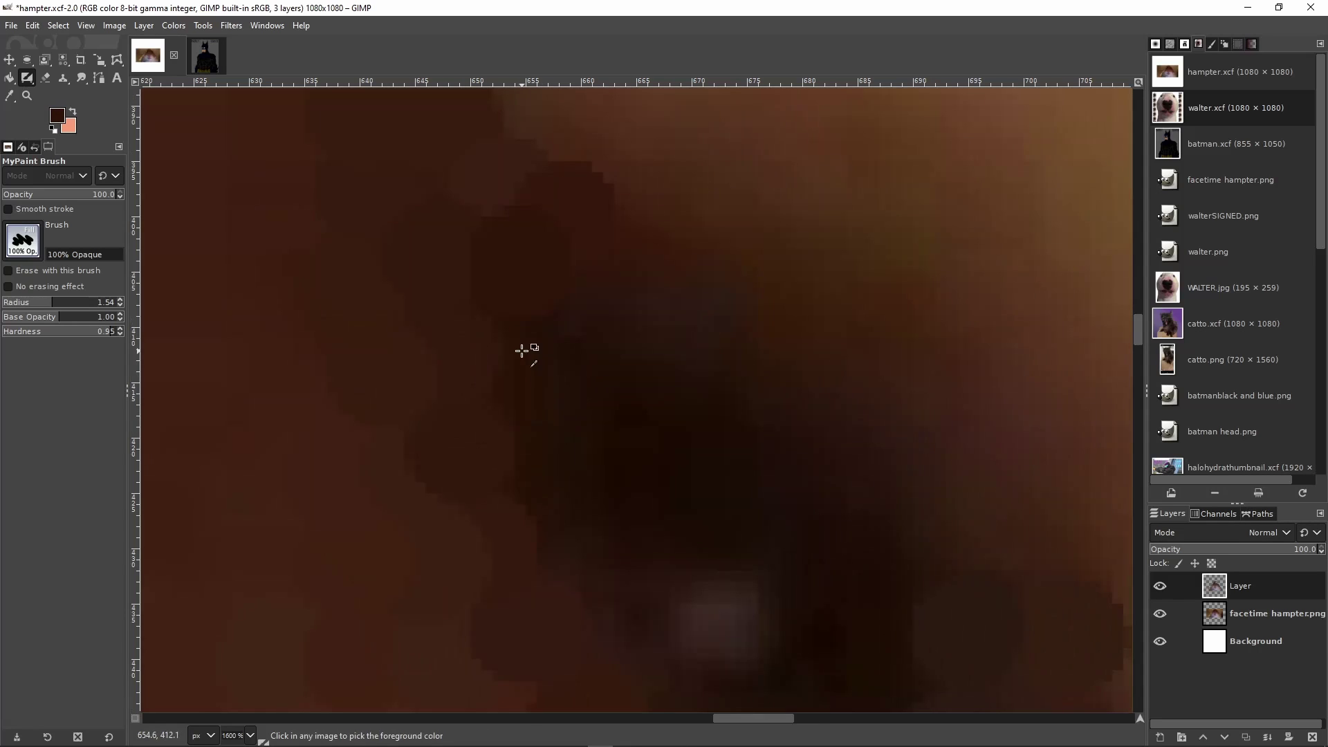
Fill the upper part of the pupil with sampled near-black brown, and edge its upper rim with dark grey-brown and red-brown patches
scroll(609, 415, "down", 3)
scroll(637, 422, "up", 3)
mouse_move(651, 434)
left_mouse_down()
mouse_move(661, 489)
mouse_move(620, 394)
mouse_move(690, 466)
left_mouse_up()
left_click_drag(587, 307, 622, 320)
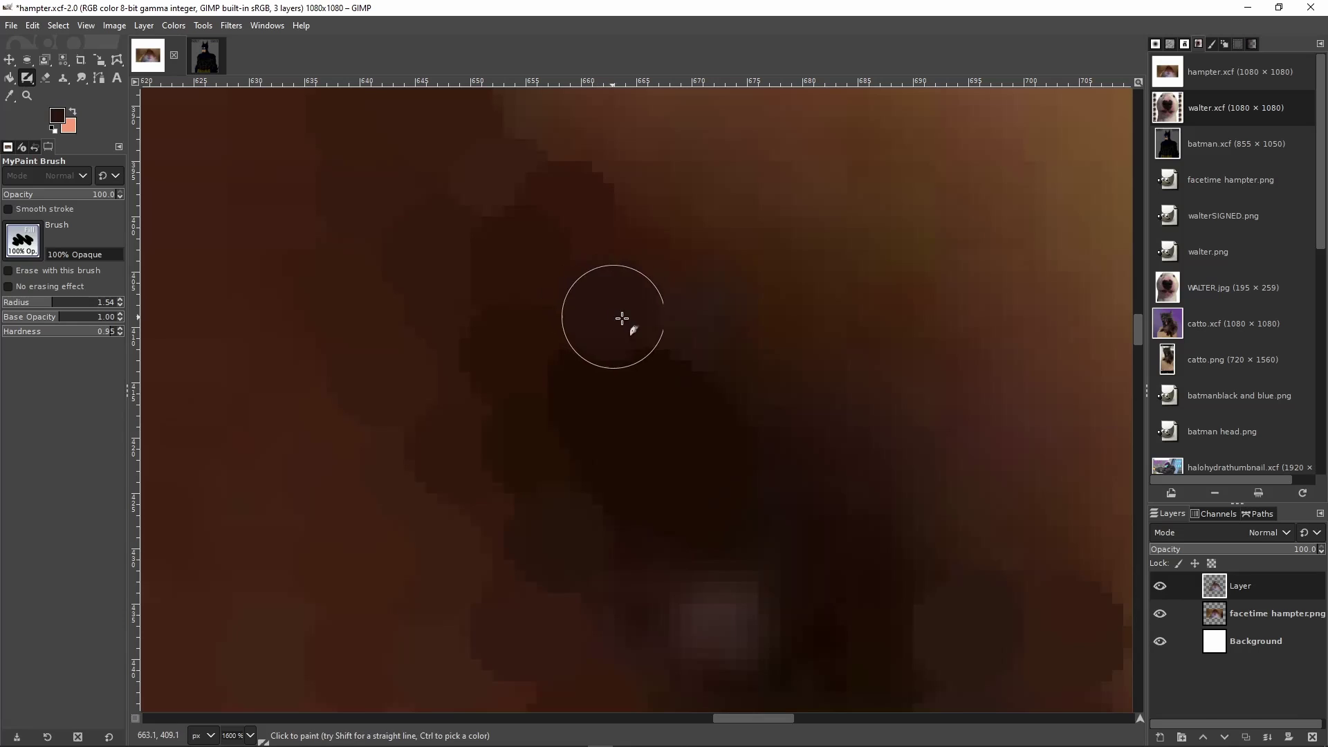
left_click(699, 346)
left_click(635, 246, "ctrl")
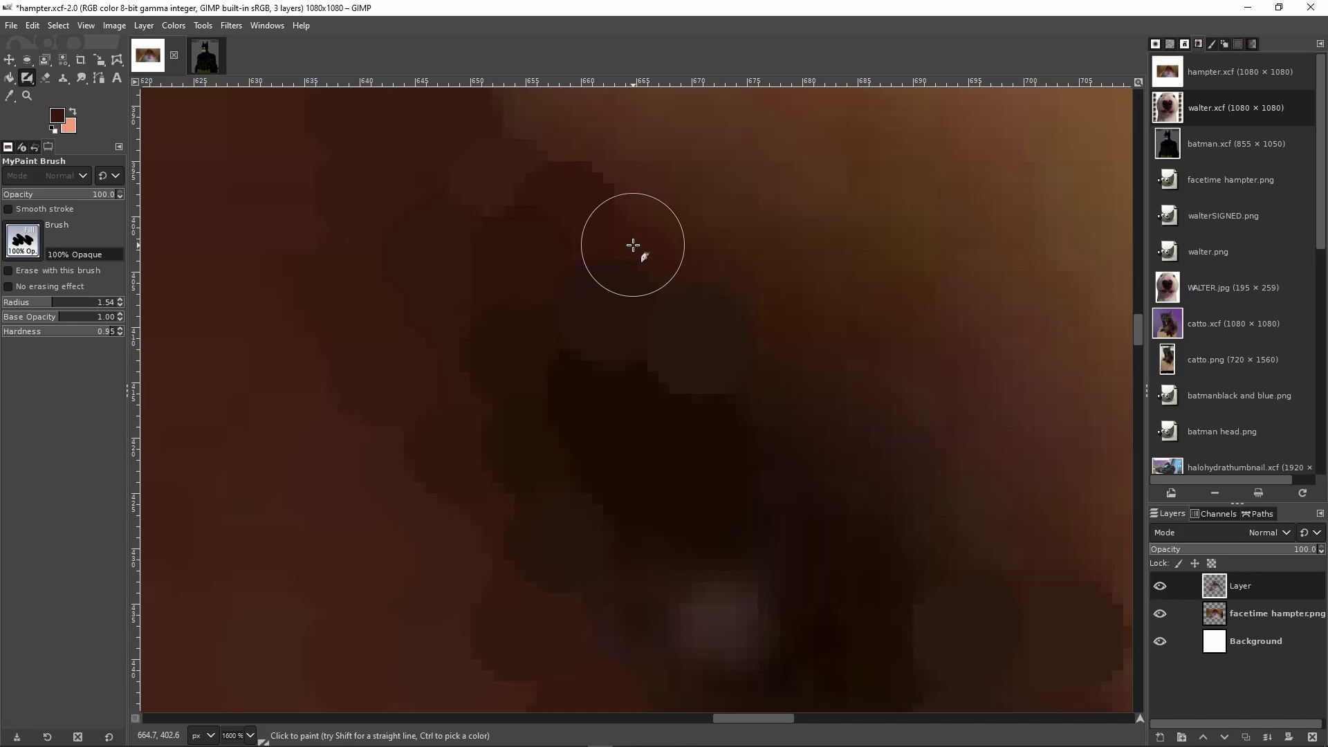
left_click(641, 249)
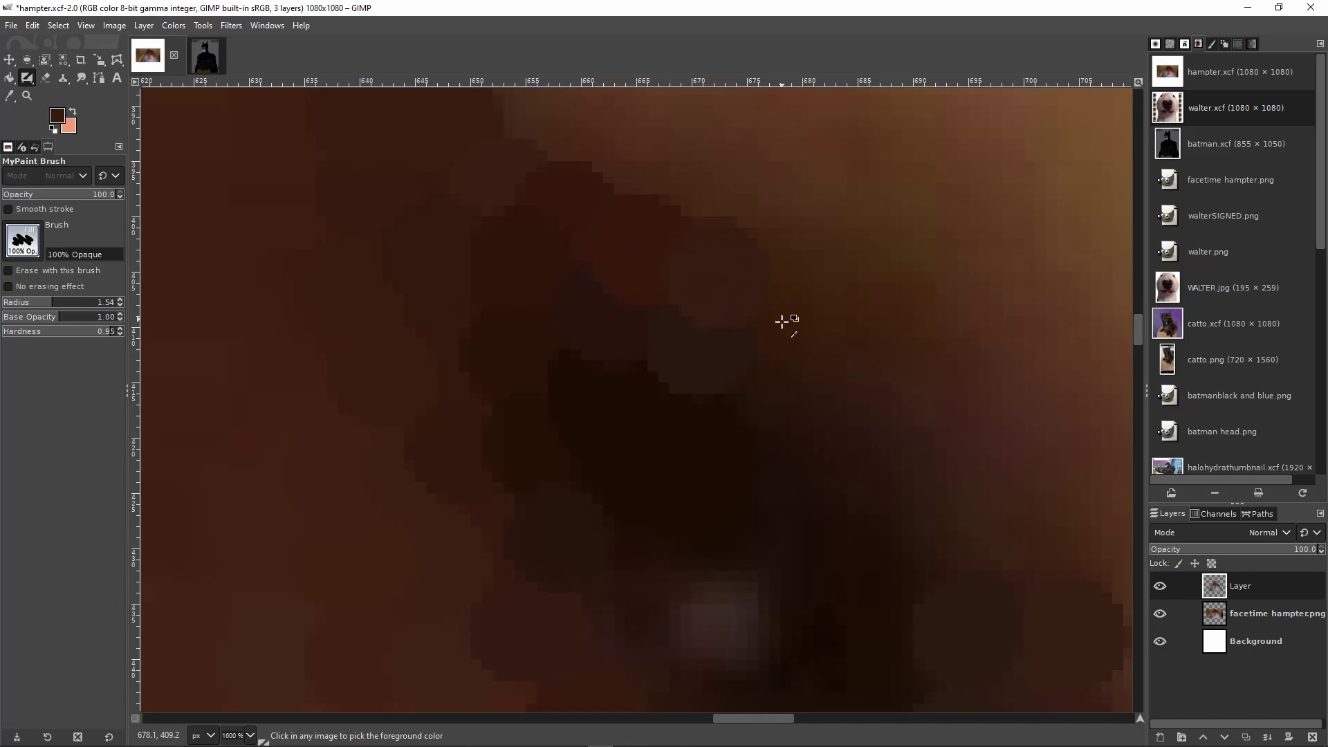
Paint the eye's highlight as a sampled greyish-mauve spot, and shape its lower edge with dark brown strokes
scroll(762, 345, "down", 4)
scroll(735, 335, "up", 2)
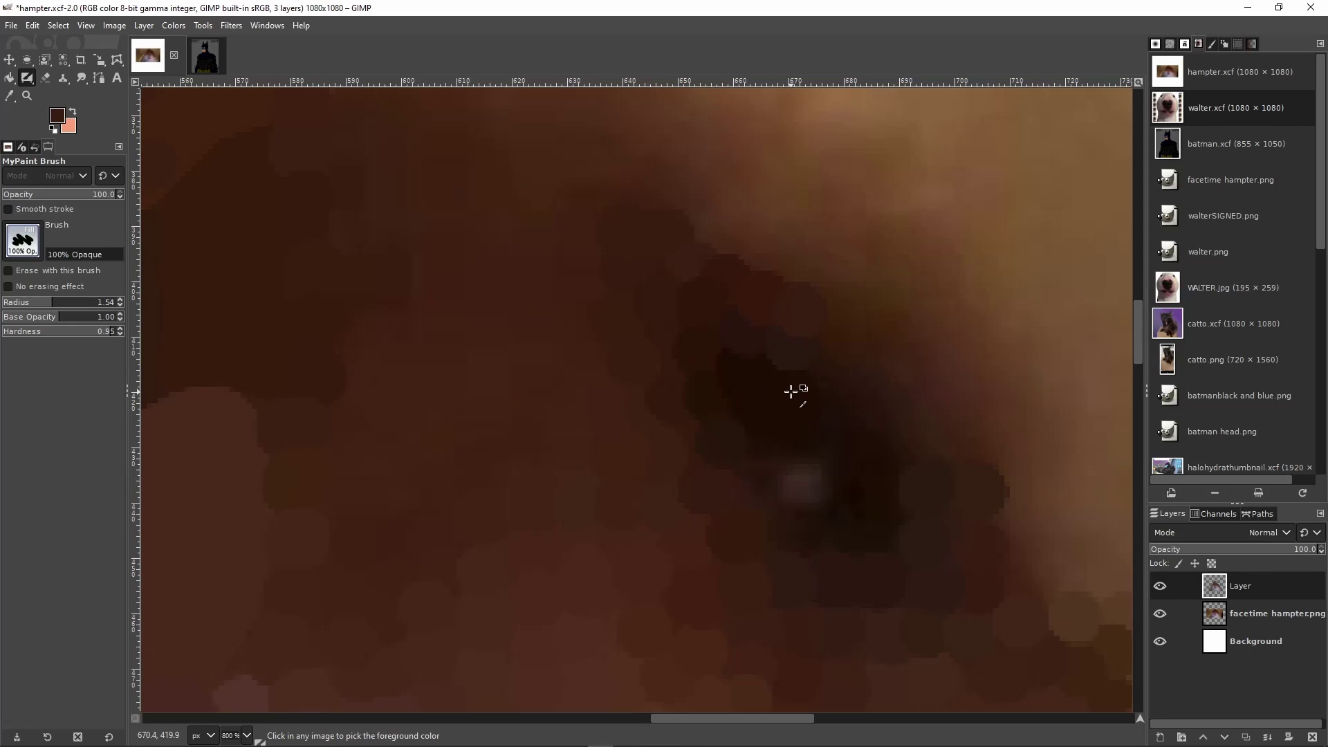
scroll(791, 392, "up", 1)
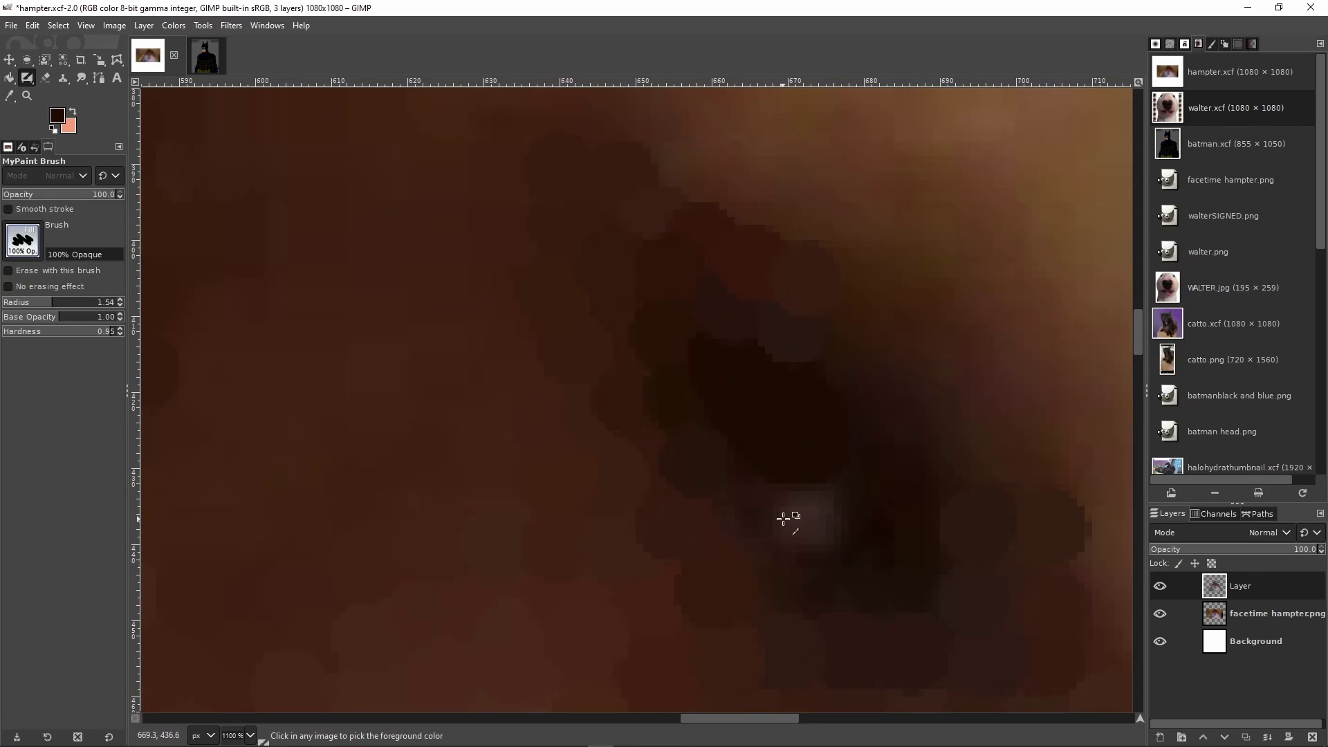
left_click(806, 519, "ctrl")
mouse_move(807, 517)
left_mouse_down()
mouse_move(781, 519)
mouse_move(778, 539)
left_mouse_up()
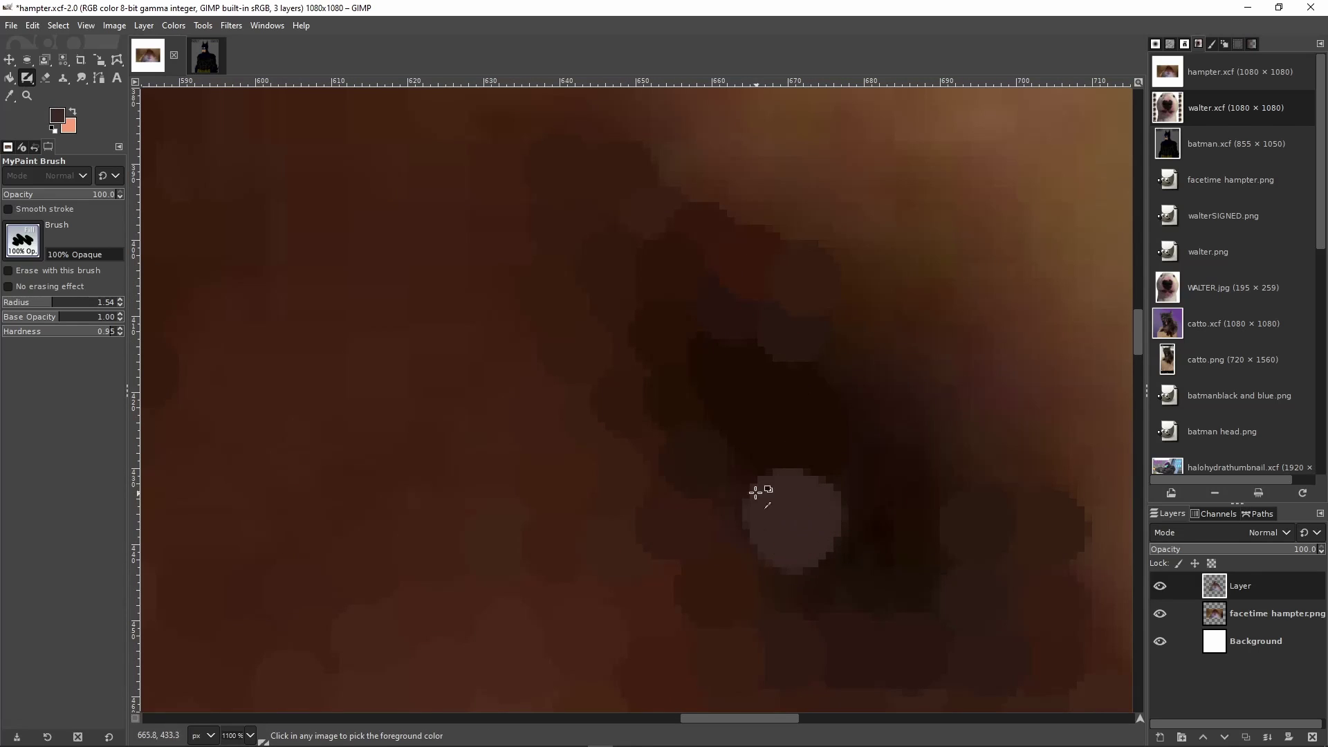
left_click(736, 494, "ctrl")
mouse_move(736, 494)
left_mouse_down()
mouse_move(765, 510)
mouse_move(772, 555)
mouse_move(803, 584)
left_mouse_up()
left_click(824, 519, "ctrl")
left_click_drag(813, 510, 786, 519)
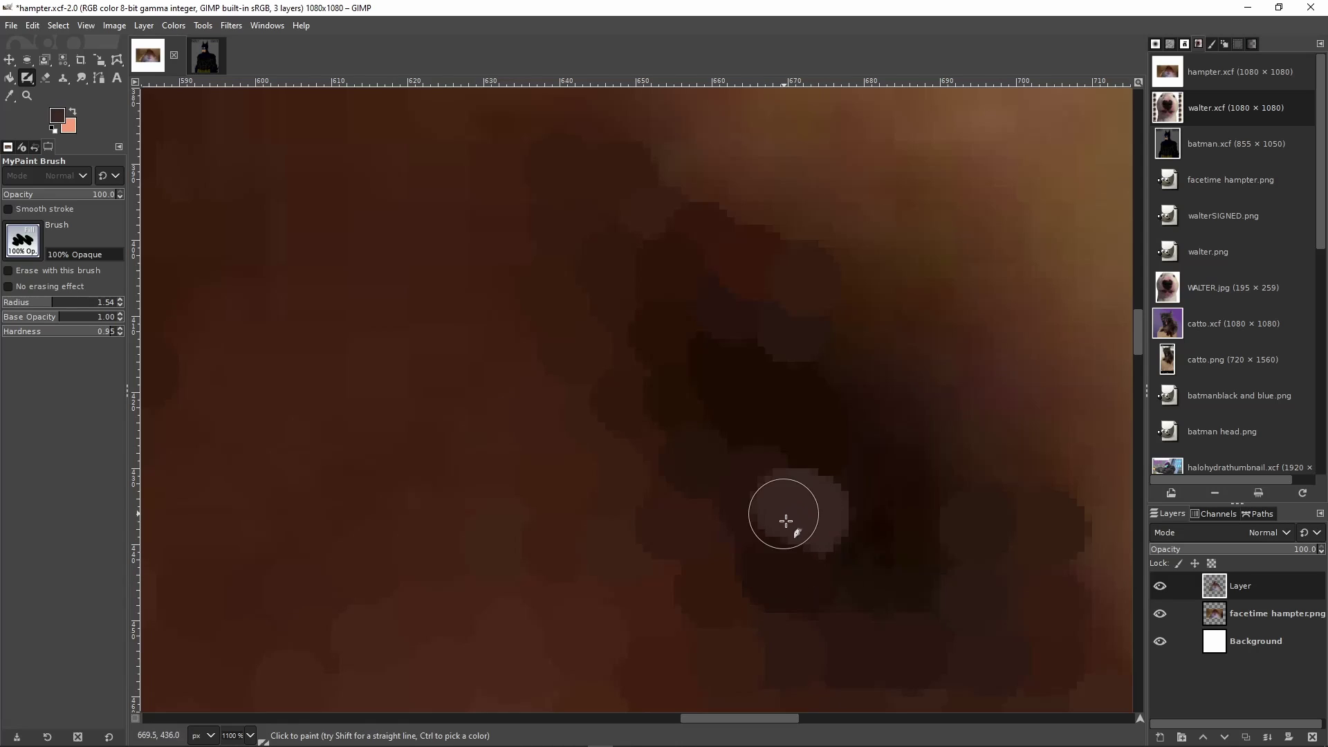
Fill the pupil around the highlight with sampled near-black brown, and widen the greyish-mauve highlight into an oval
left_click(859, 583, "ctrl")
mouse_move(858, 583)
left_mouse_down()
mouse_move(889, 585)
mouse_move(907, 542)
mouse_move(863, 531)
mouse_move(876, 552)
mouse_move(878, 516)
mouse_move(903, 488)
left_mouse_up()
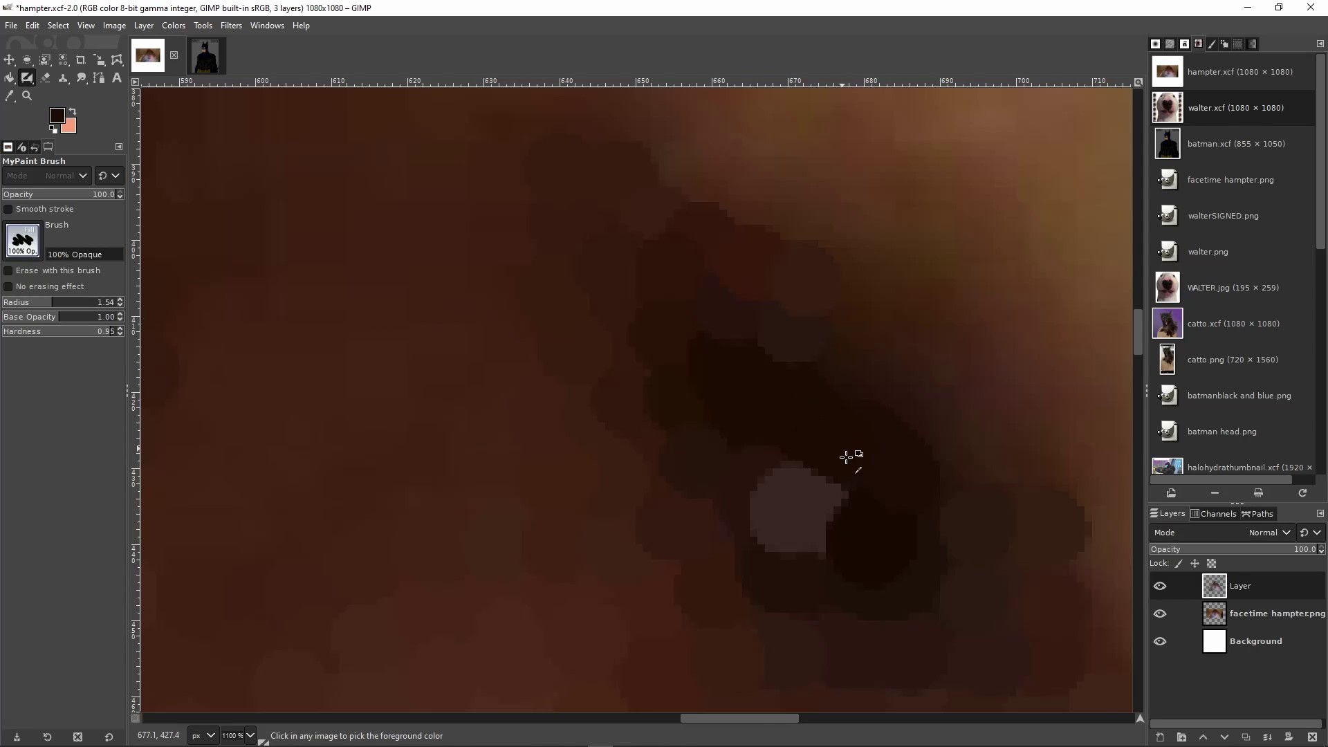
scroll(851, 459, "down", 3, "ctrl")
scroll(866, 480, "up", 3, "ctrl")
mouse_move(777, 441)
left_mouse_down()
mouse_move(792, 473)
mouse_move(799, 441)
left_mouse_up()
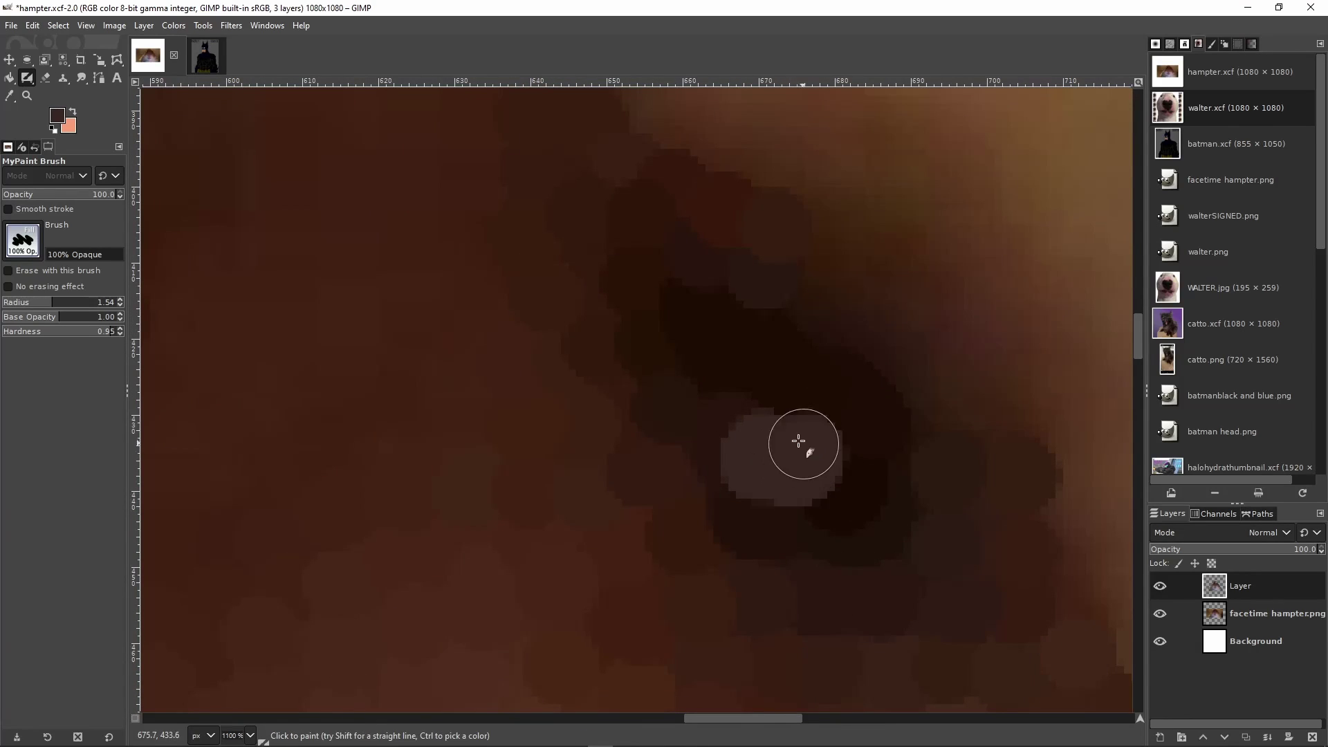
scroll(812, 459, "down", 3, "ctrl")
scroll(851, 438, "up", 3, "ctrl")
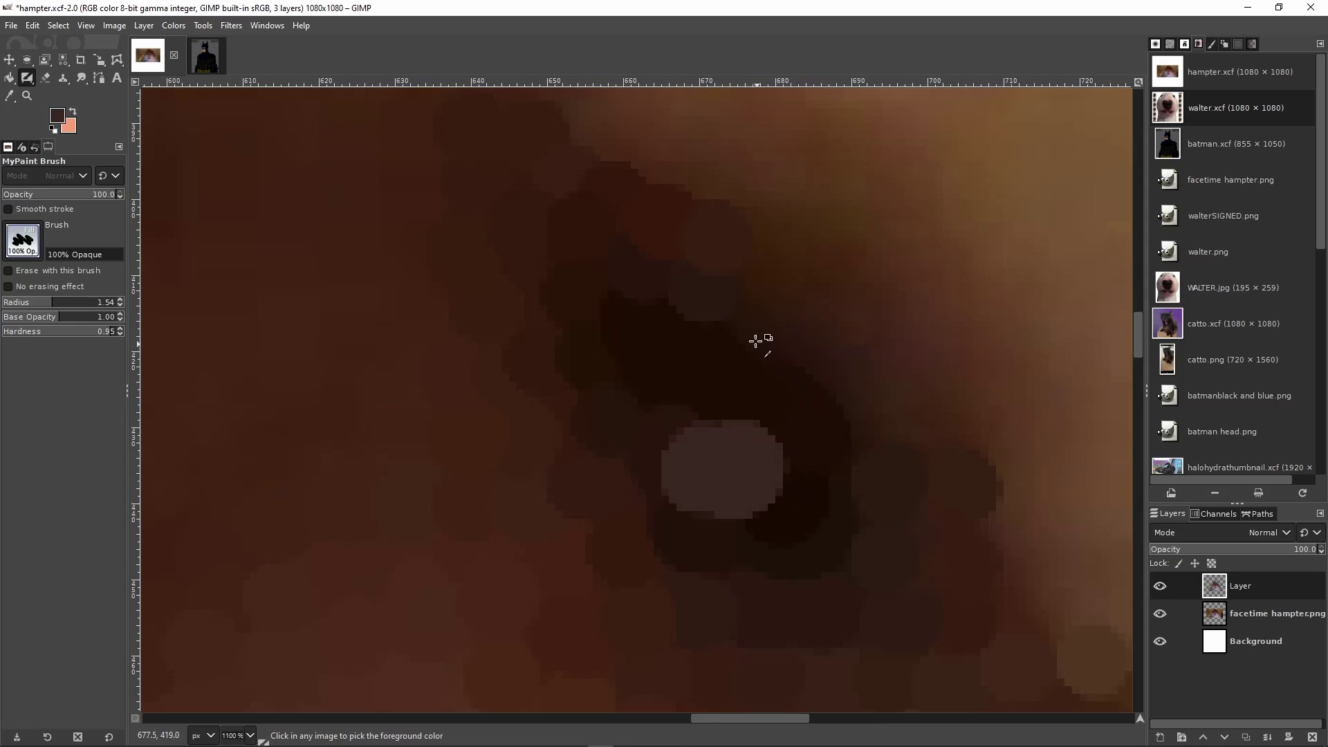
Paint sampled dark brown patches along the eye's outer rim and lighter reddish-tan patches on the fur beyond it
left_click(822, 351)
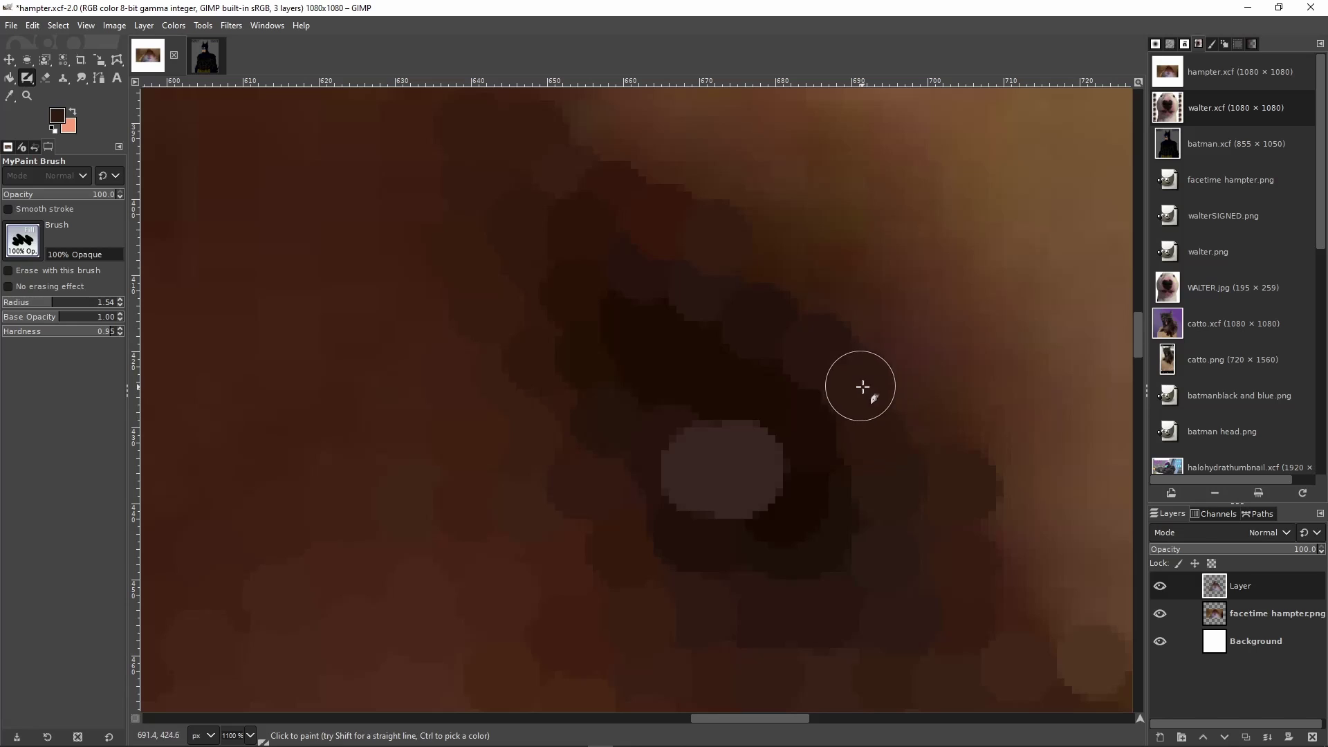
scroll(981, 434, "down", 5, "ctrl")
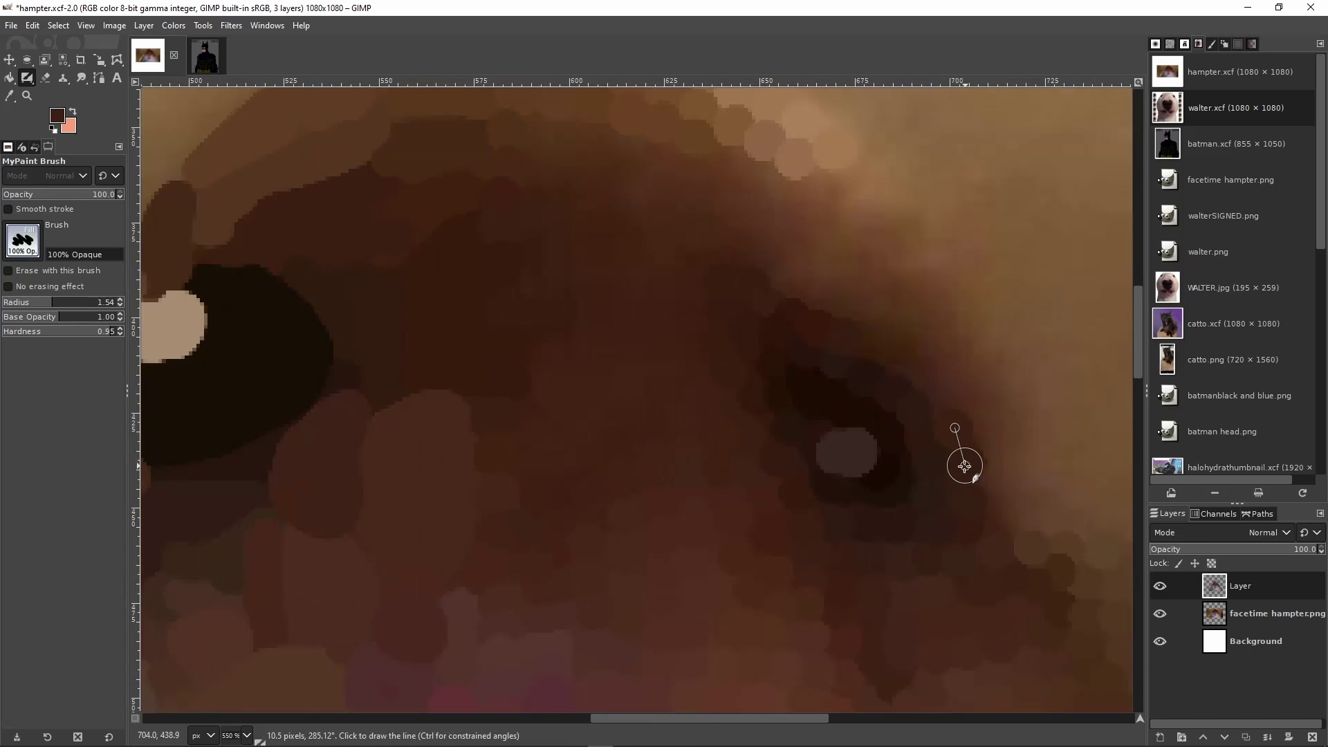
scroll(712, 549, "up", 5, "ctrl")
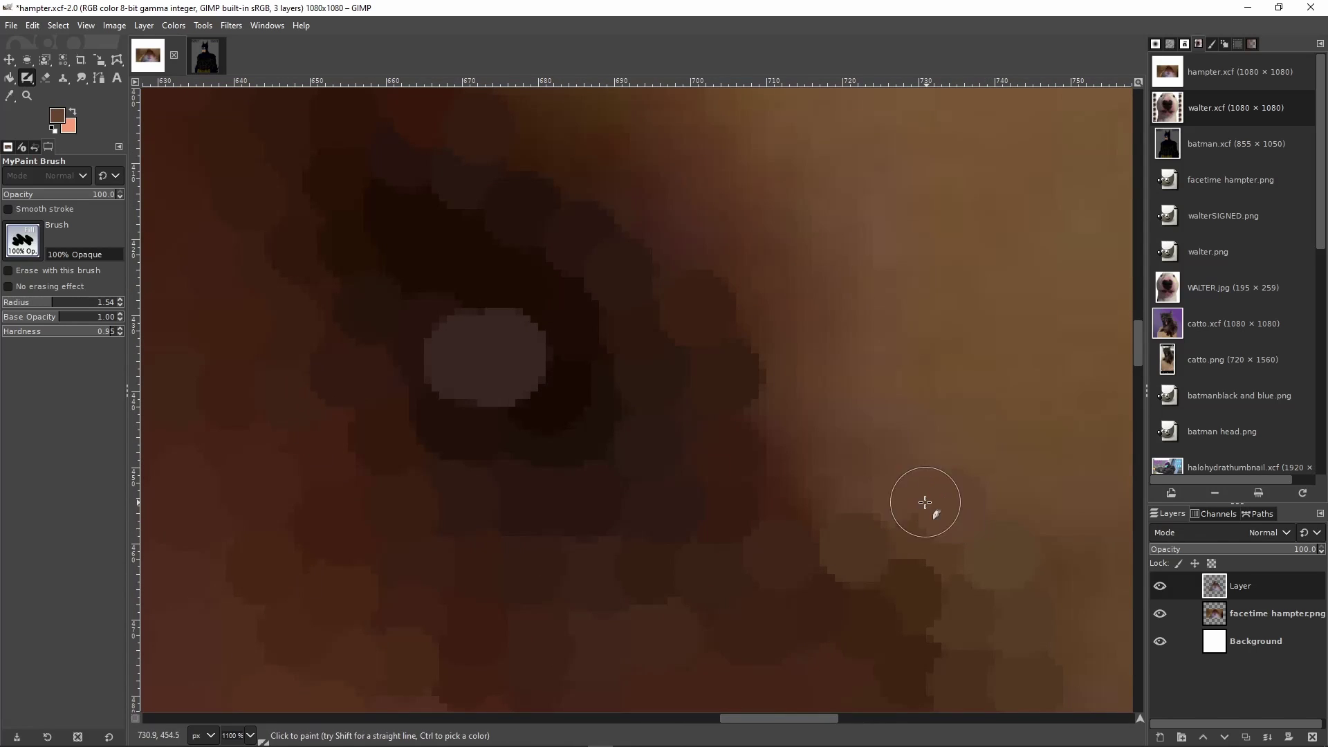
scroll(845, 465, "up", 2)
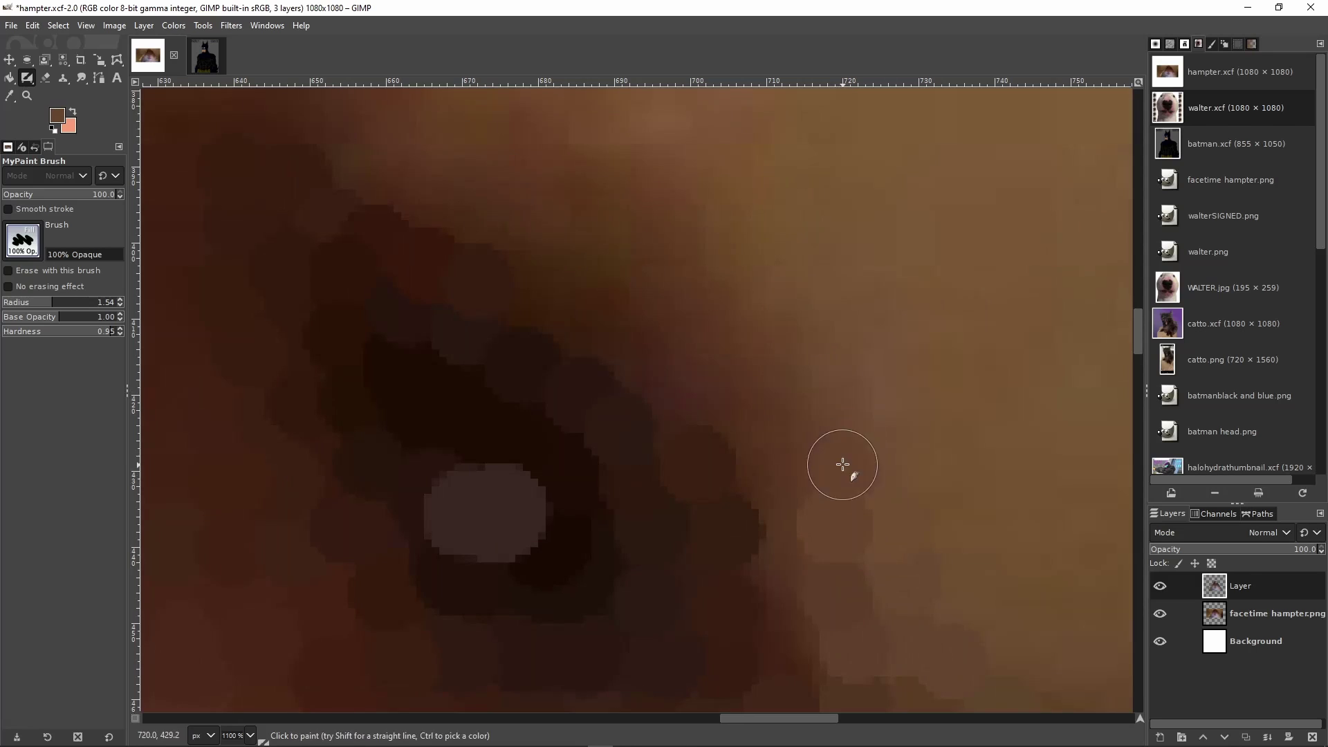
Paint sampled tan-brown and reddish-brown patches on the fur along the outer side of the second eye
left_click(804, 368)
scroll(759, 311, "up", 1)
left_click(714, 393)
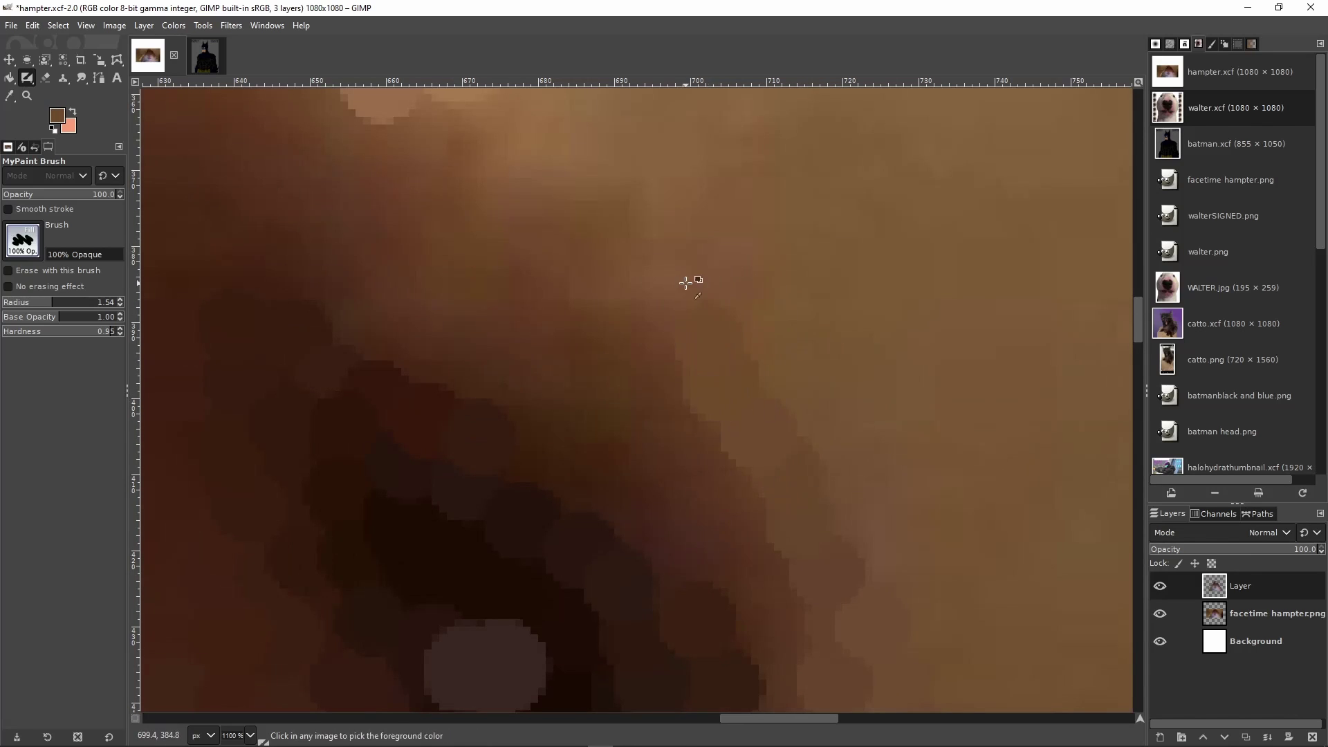
left_click(687, 281, "ctrl")
scroll(685, 284, "up", 1)
scroll(685, 284, "left", 1)
left_click(859, 337)
left_click(791, 273, "ctrl")
scroll(604, 290, "down", 5, "ctrl")
scroll(660, 397, "up", 5, "ctrl")
left_click(674, 363, "ctrl")
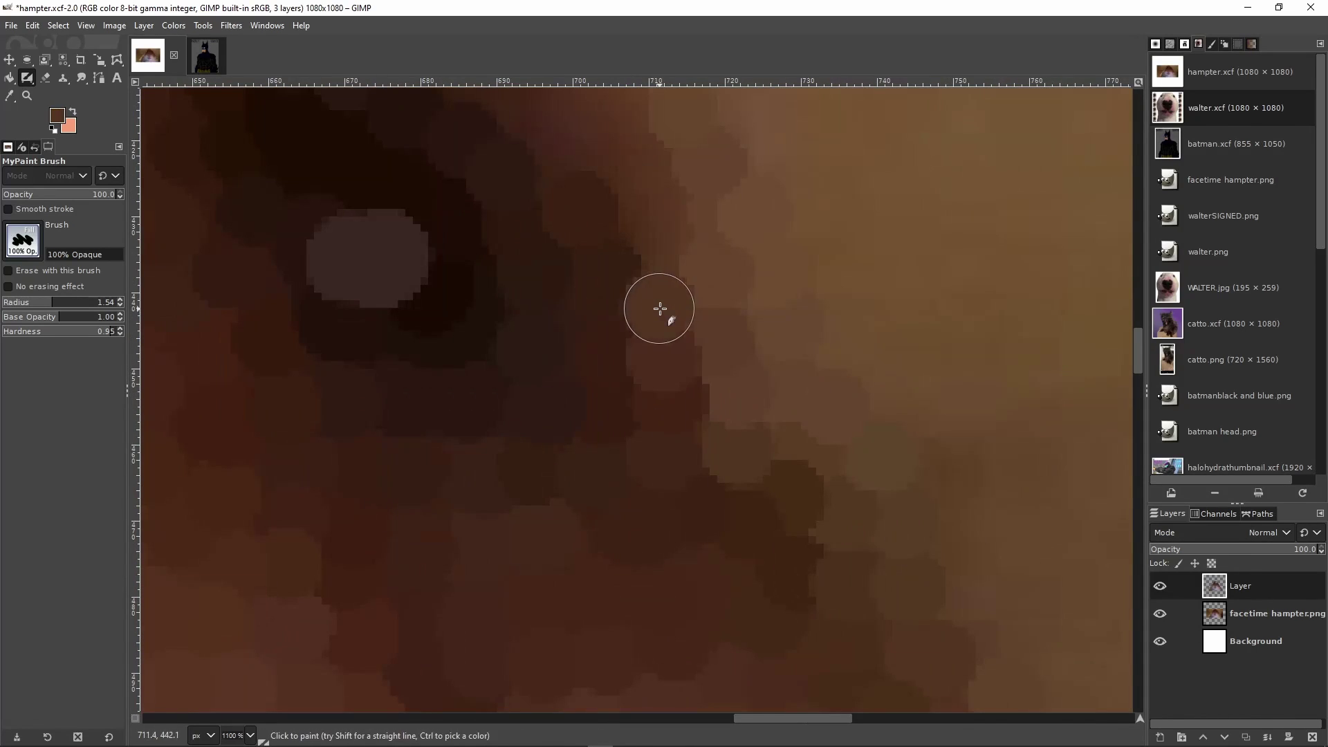
Cover the eye's upper outer rim with sampled reddish-brown and dark plum-brown patches
scroll(654, 346, "up", 2)
left_click(649, 355)
left_click(562, 308)
left_click(512, 264)
left_click(611, 246, "ctrl")
scroll(595, 291, "up", 2)
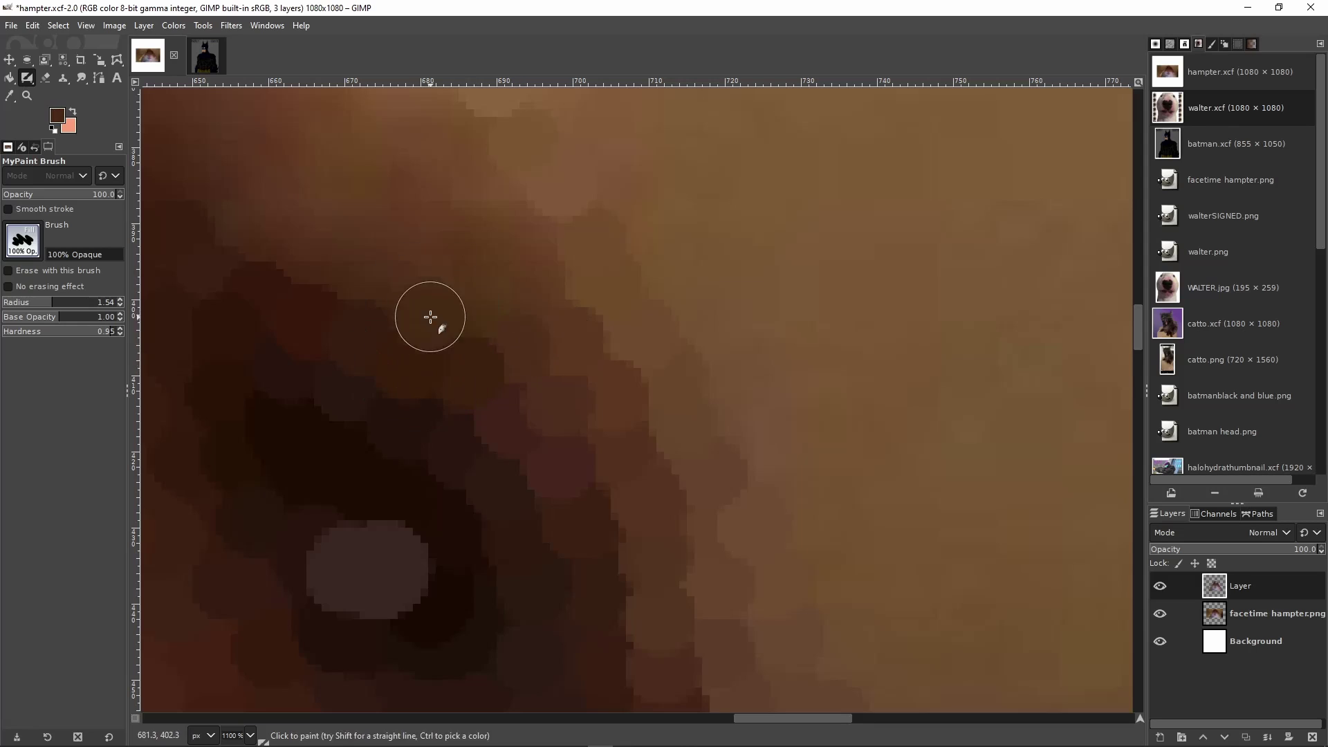
Fill the fur above the second eye with sampled brown, olive-brown and lighter reddish-tan patches
scroll(477, 290, "up", 2)
scroll(471, 304, "left", 3)
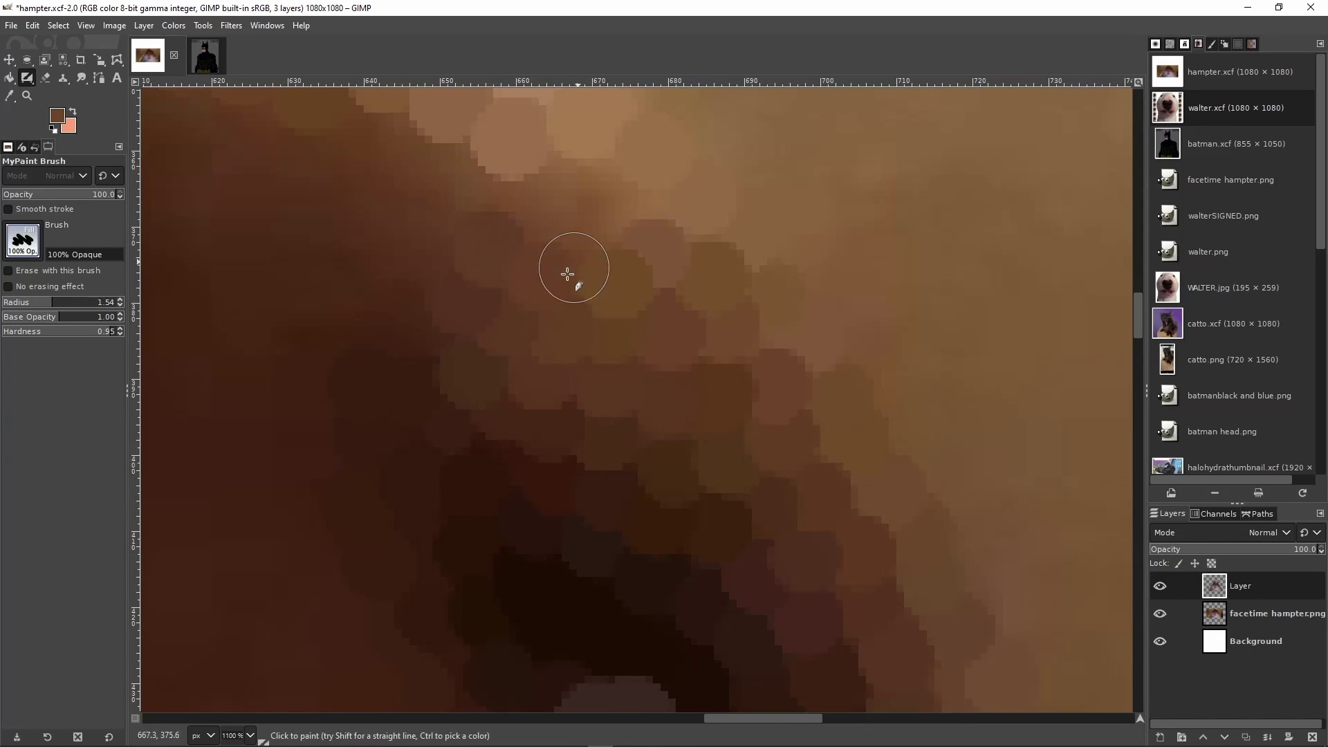
left_click(616, 215, "ctrl")
left_click(602, 182)
left_click(543, 173, "ctrl")
left_click(533, 186)
scroll(579, 295, "down", 2)
scroll(578, 294, "left", 2)
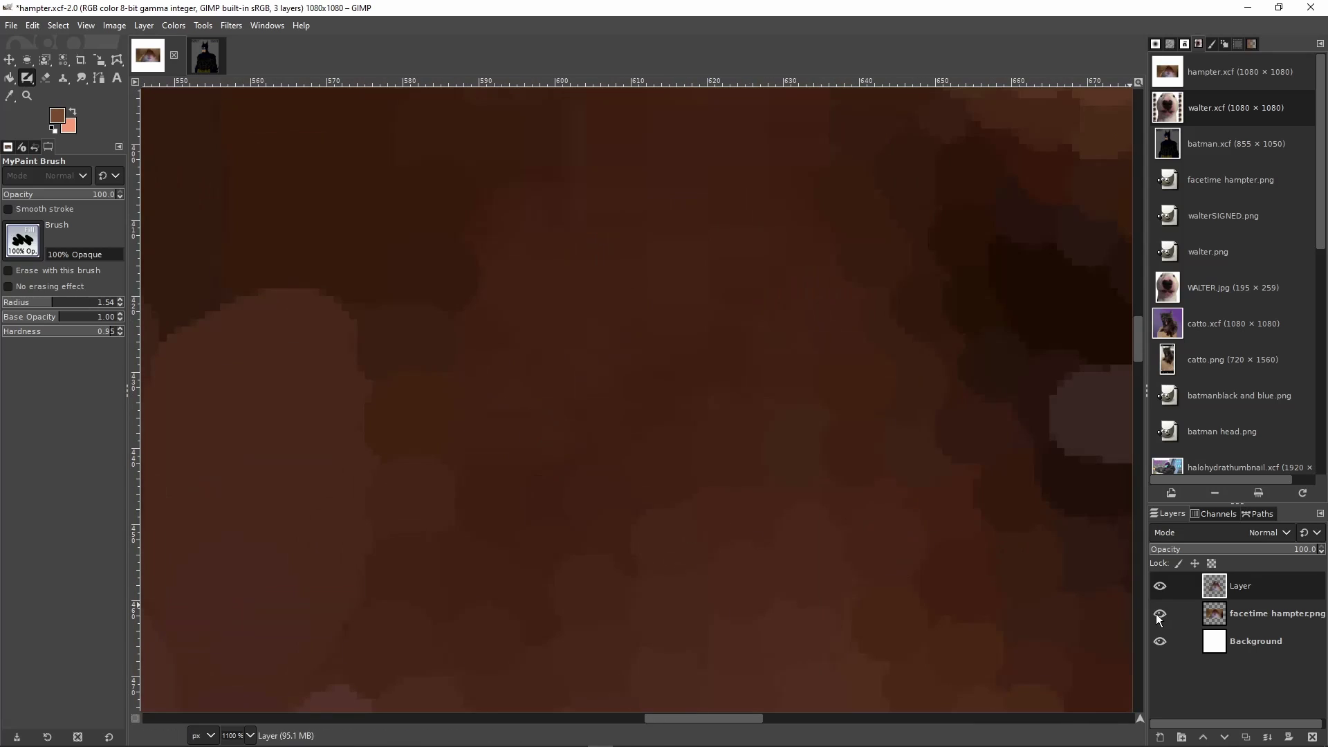
Cover the forehead between the two eyes with sampled dark red-brown patches
scroll(479, 444, "up", 1)
left_click(482, 442, "ctrl")
scroll(761, 391, "right", 2)
scroll(692, 429, "right", 2)
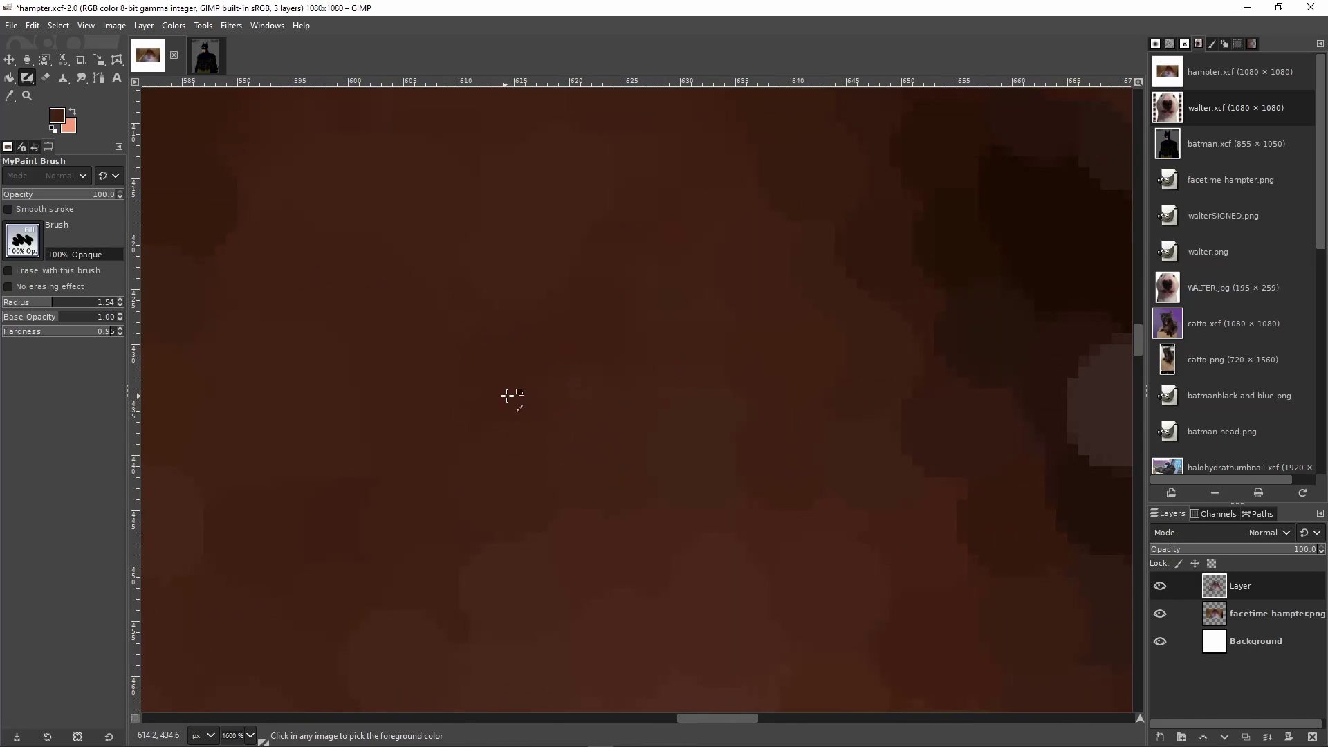
scroll(657, 429, "up", 5)
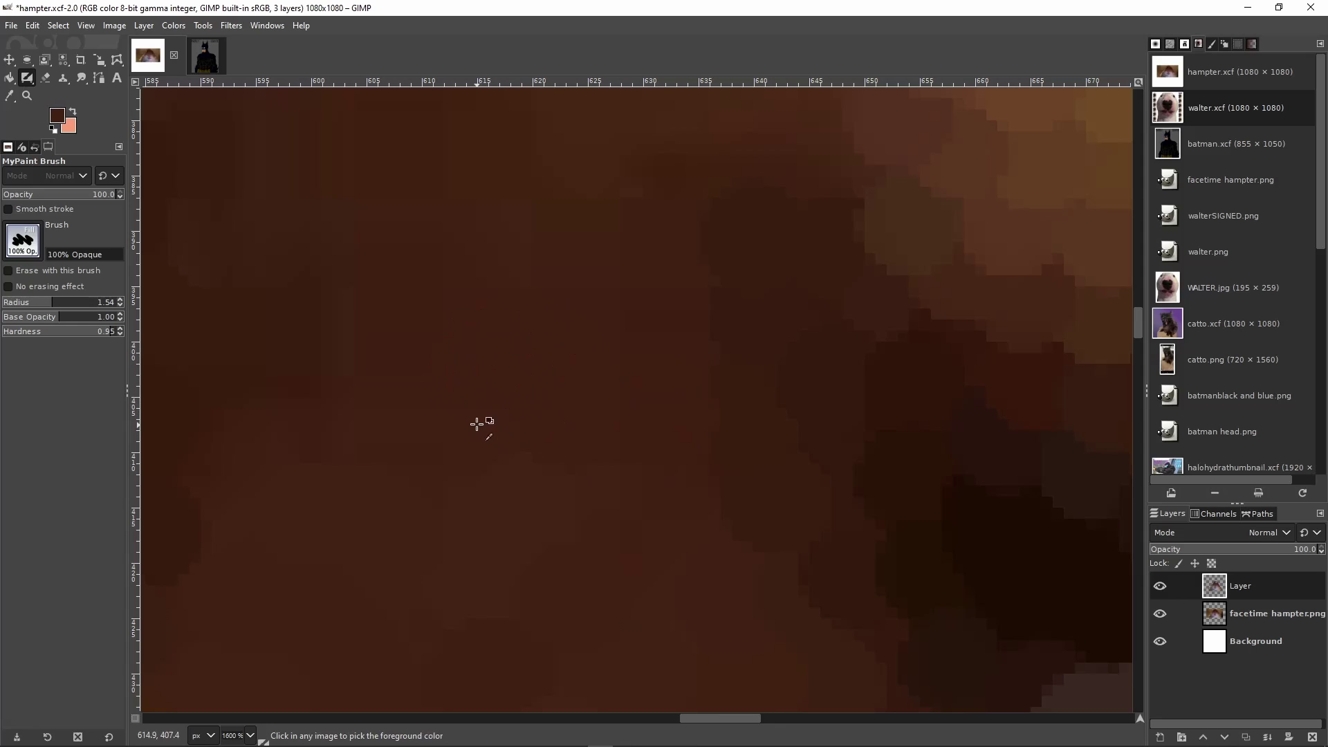
scroll(484, 409, "left", 2)
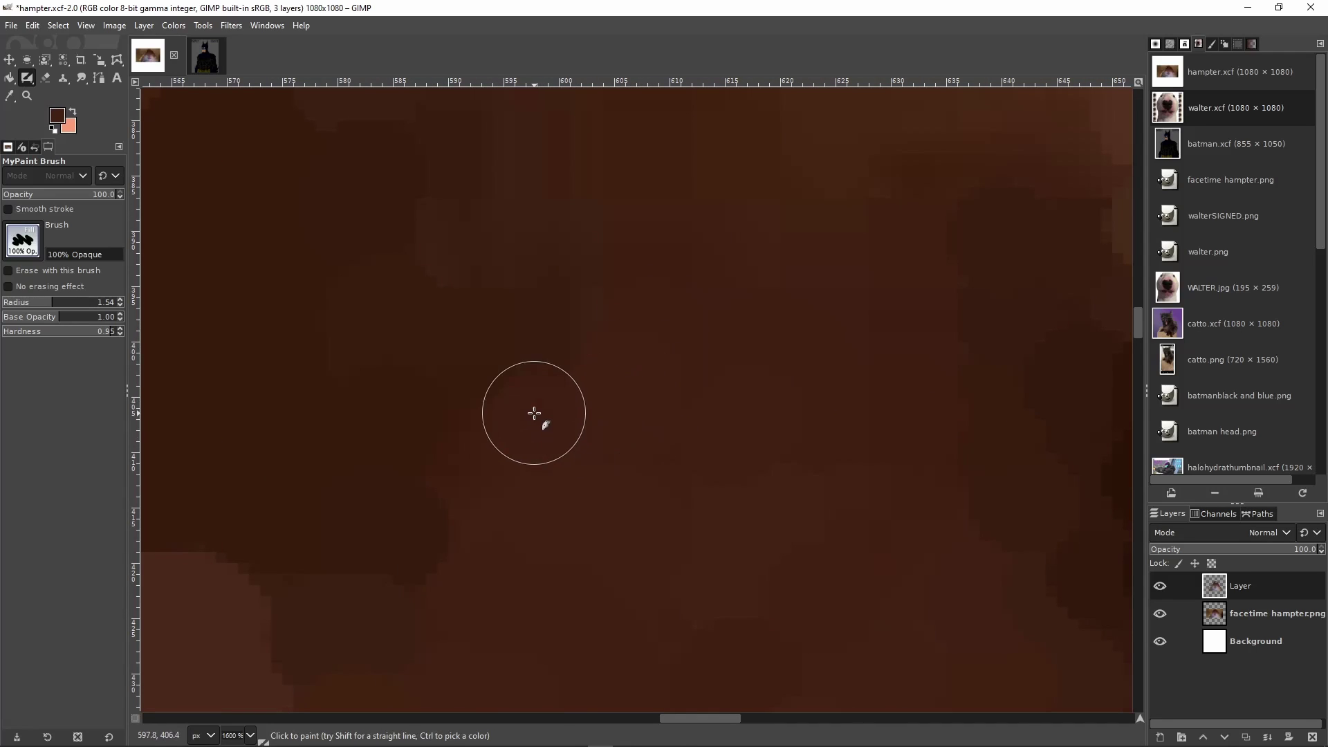
scroll(539, 488, "up", 1)
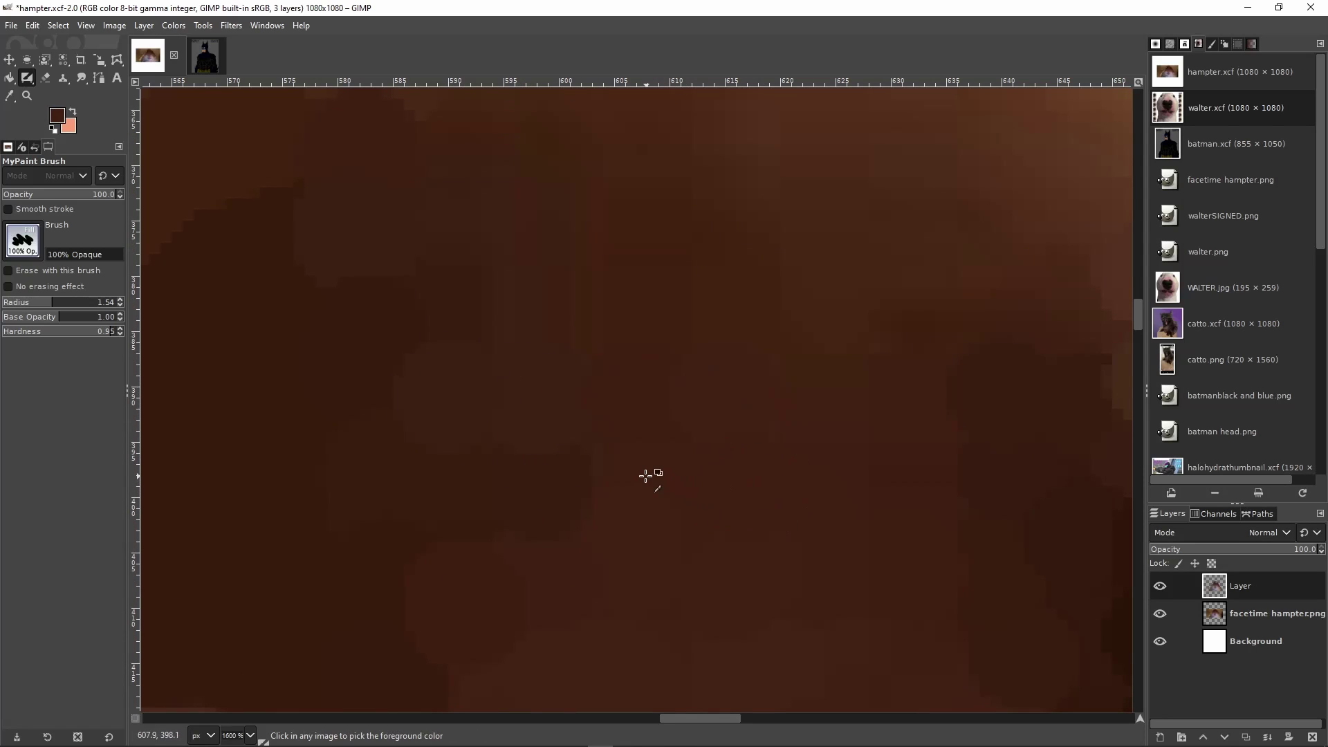
scroll(661, 472, "right", 2)
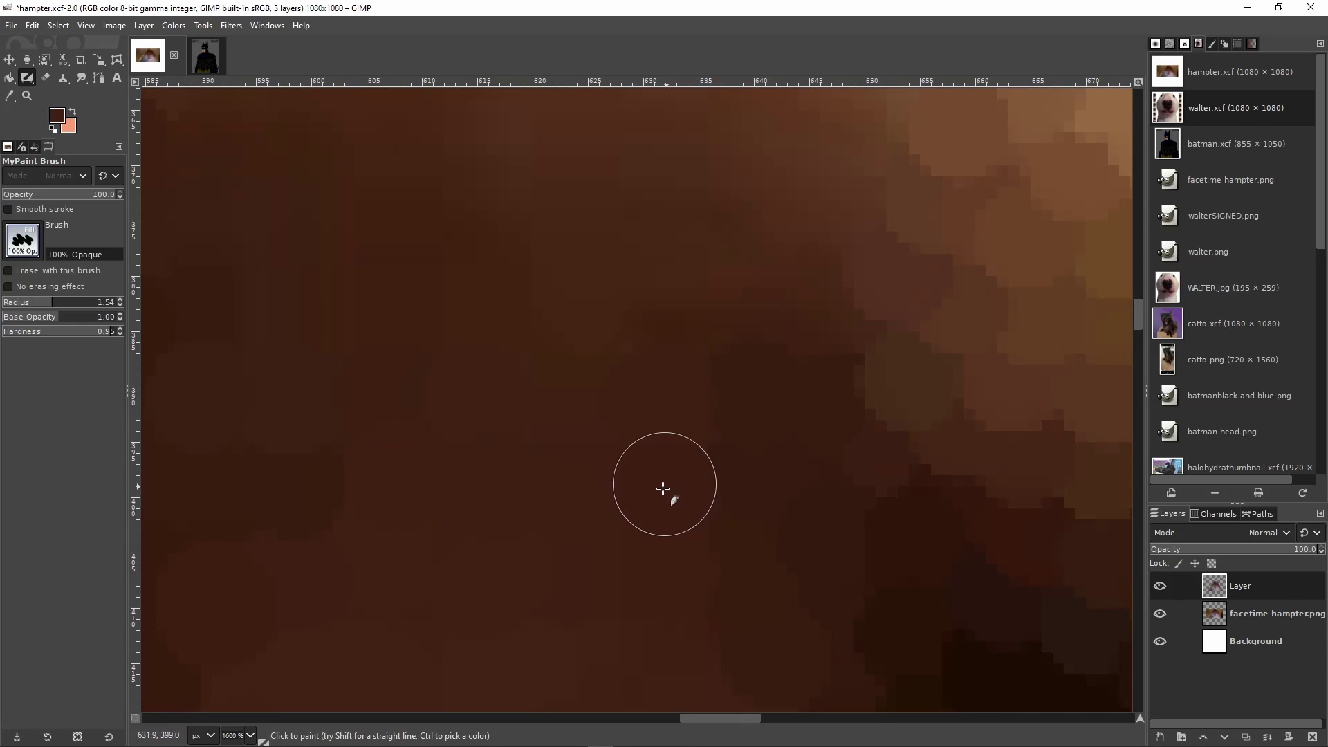
Toggle the photo and paint layers' visibility to compare the painted forehead with the photo
left_click(1158, 614)
left_click(1157, 615)
scroll(828, 558, "down", 1)
left_click(1160, 614)
left_click(1159, 614)
left_click(1160, 587)
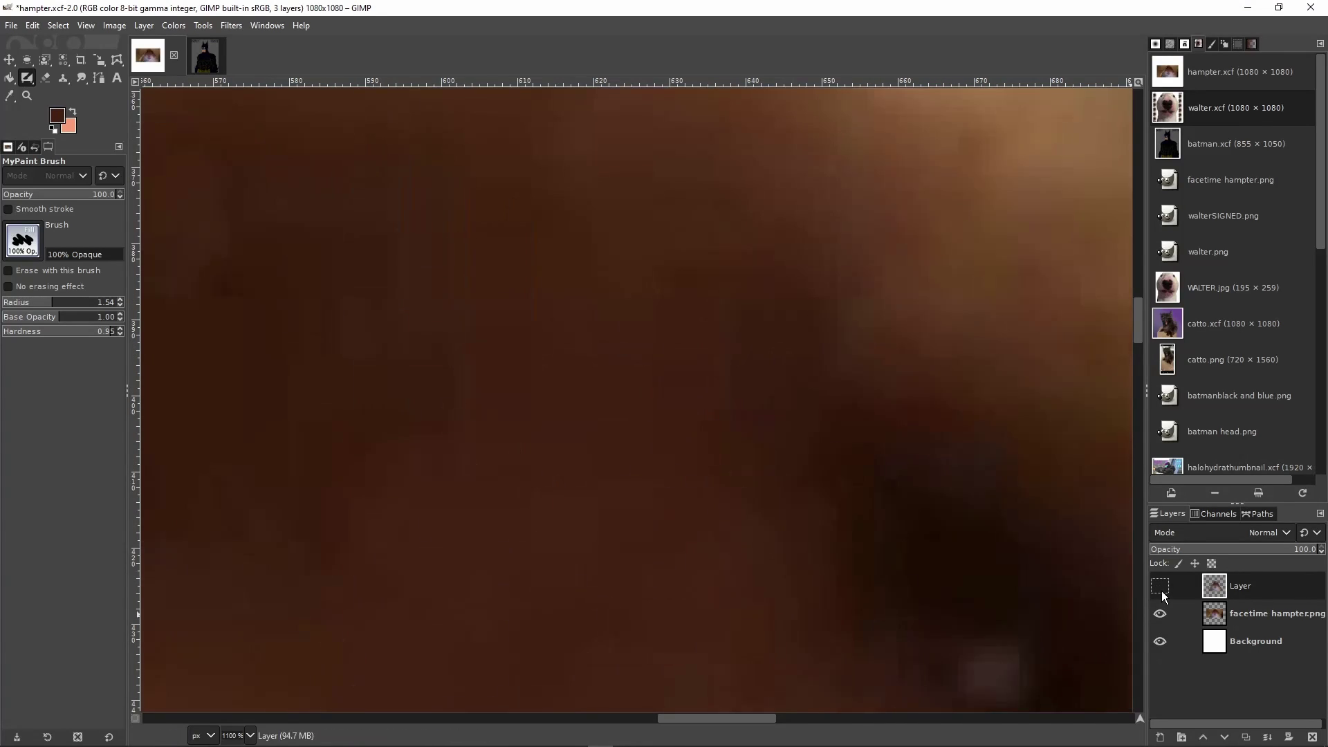
left_click(1161, 586)
Paint sampled reddish-brown patches on the upper forehead, below the tan patches along the head's top edge
scroll(690, 415, "up", 1)
scroll(761, 339, "right", 2)
left_click(850, 329, "ctrl")
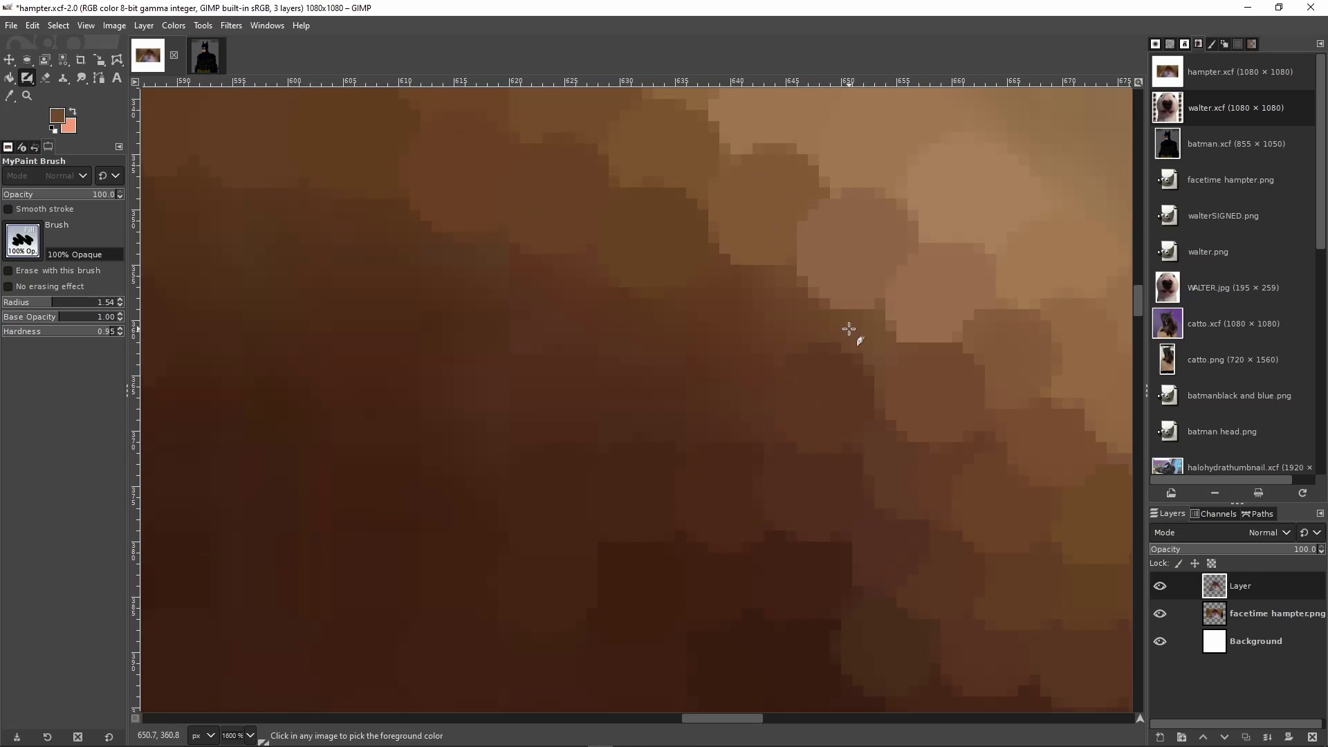
left_click(849, 329)
left_click(750, 313)
left_click(718, 398)
left_click(645, 318)
left_click(557, 300)
left_click(652, 409)
left_click(566, 395)
scroll(623, 405, "left", 1)
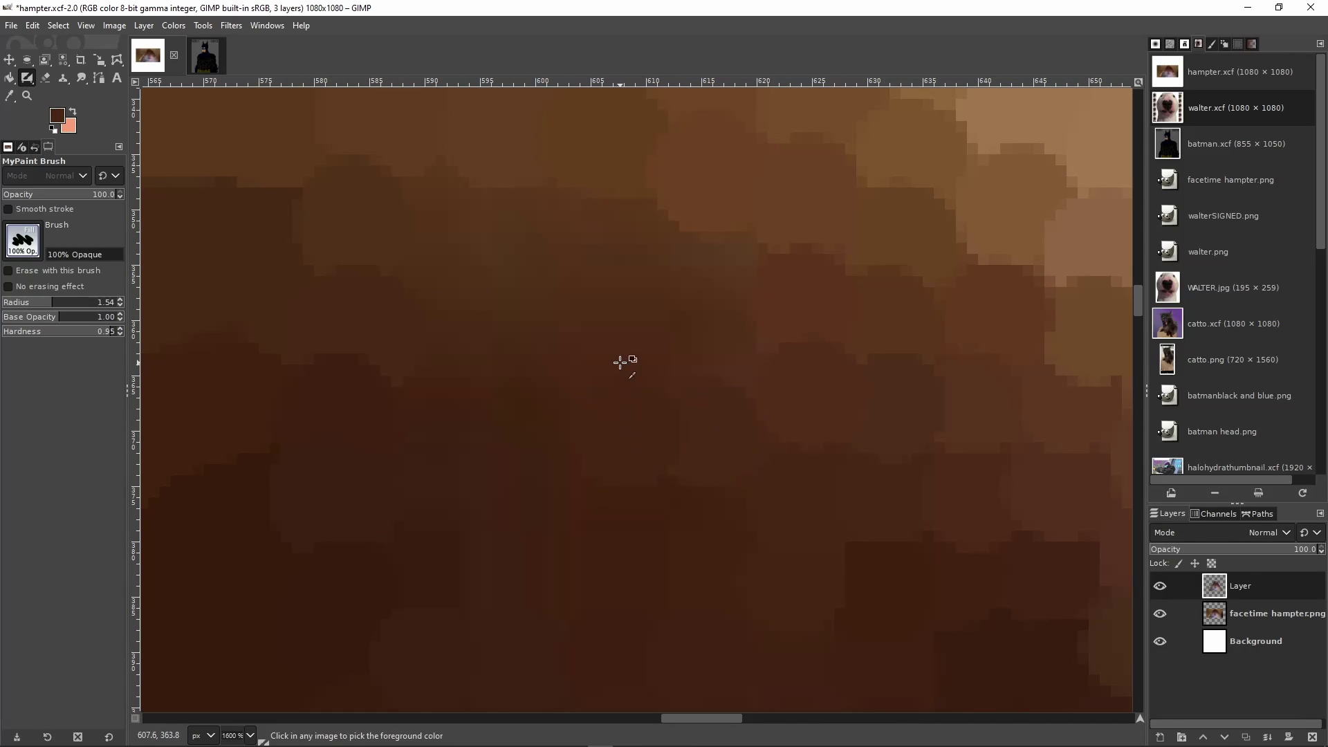
Fill the remaining strip across the top of the forehead with sampled olive-brown and dark brown patches
left_click(594, 221)
left_click(514, 217)
left_click(453, 218)
left_click(450, 311, "ctrl")
left_click(450, 311)
left_click(528, 321)
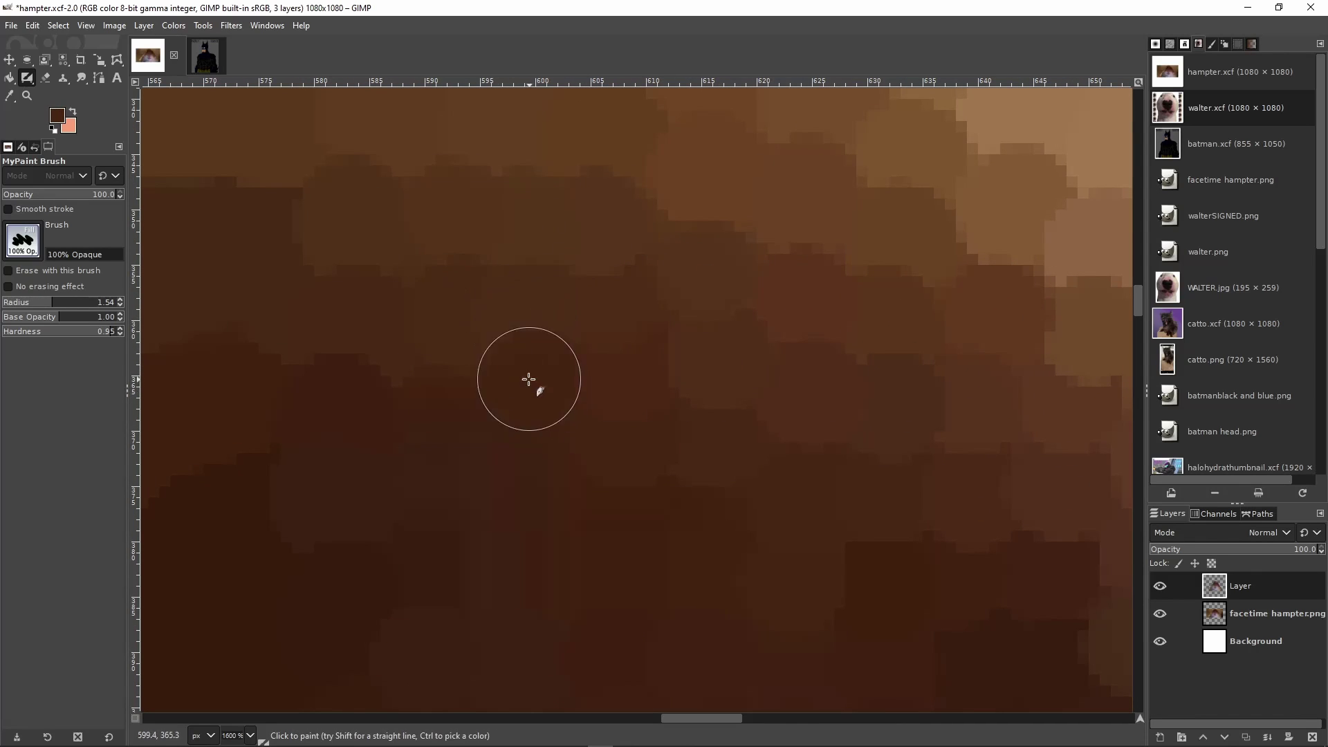
left_click(530, 379)
left_click(448, 394)
scroll(631, 499, "down", 5)
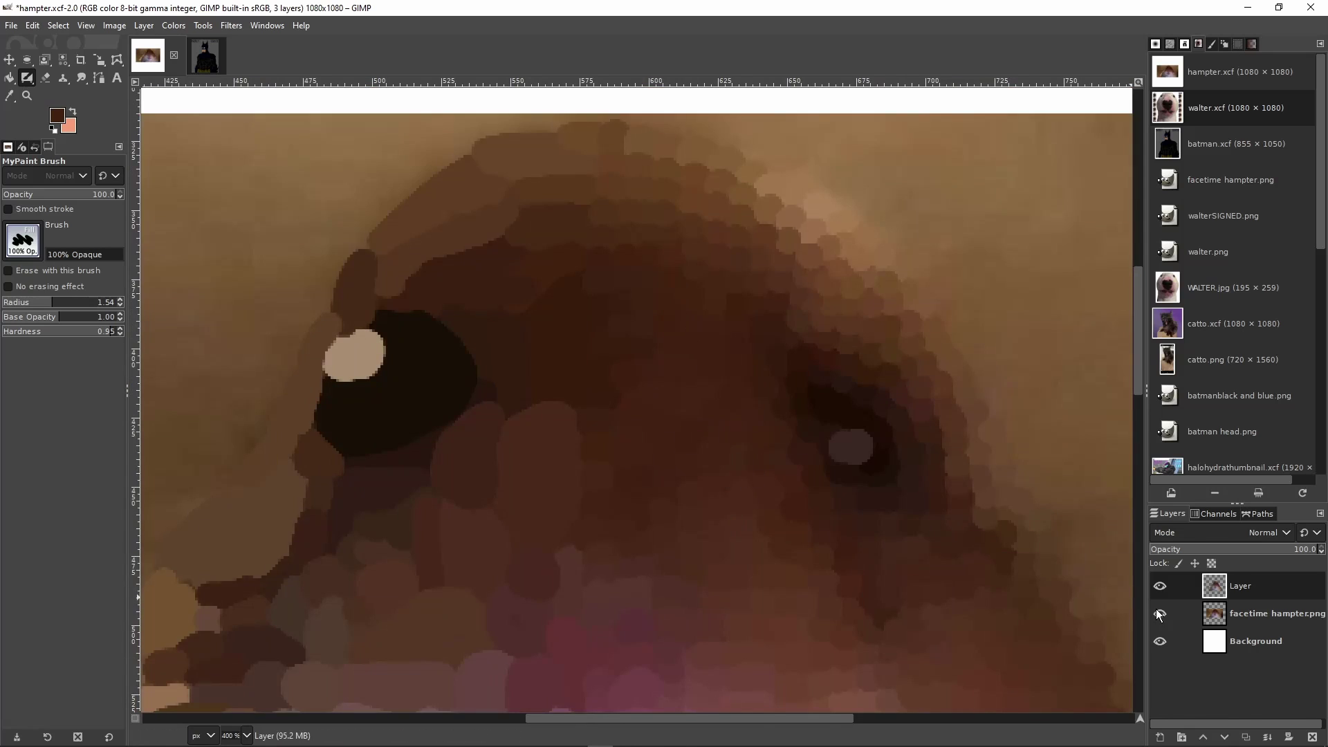
Hide the photo layer to check the paint layer for unpainted gaps, and show the photo again
left_click(1161, 614)
scroll(765, 530, "up", 3)
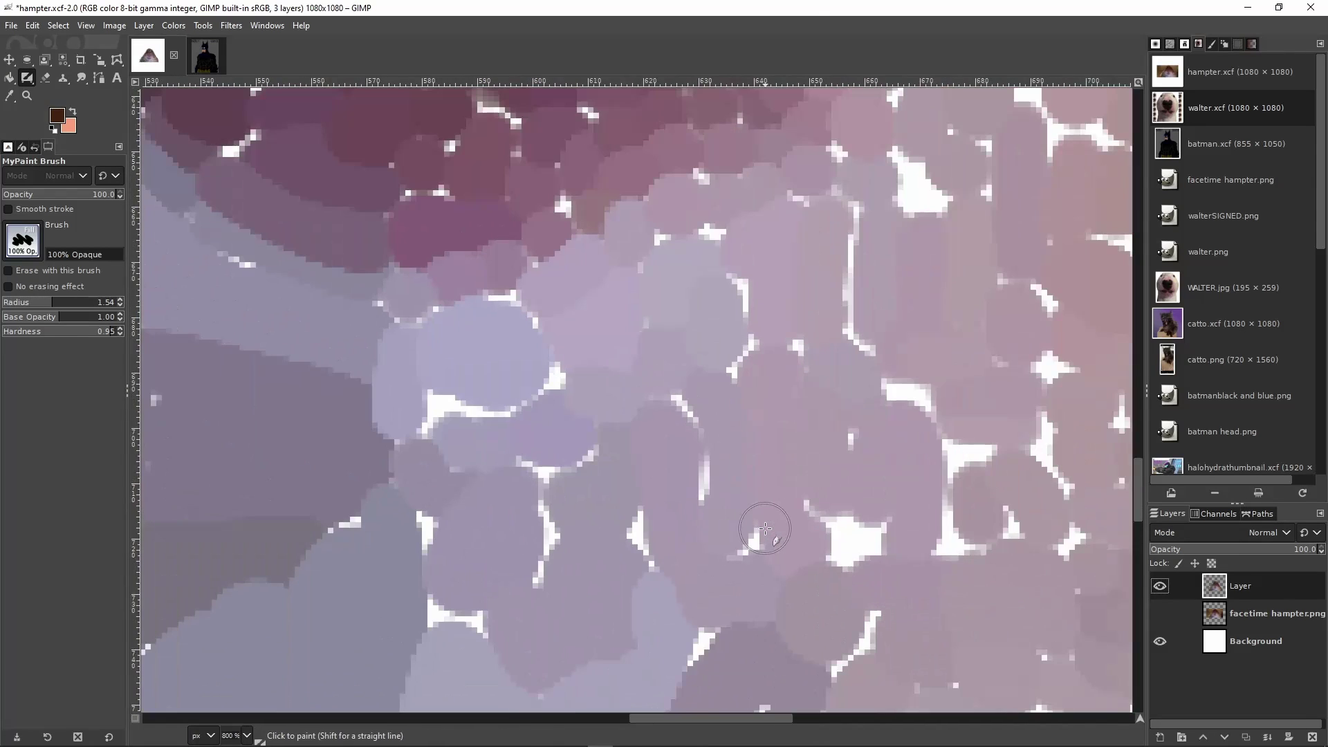
left_click(1161, 613)
scroll(655, 463, "down", 6)
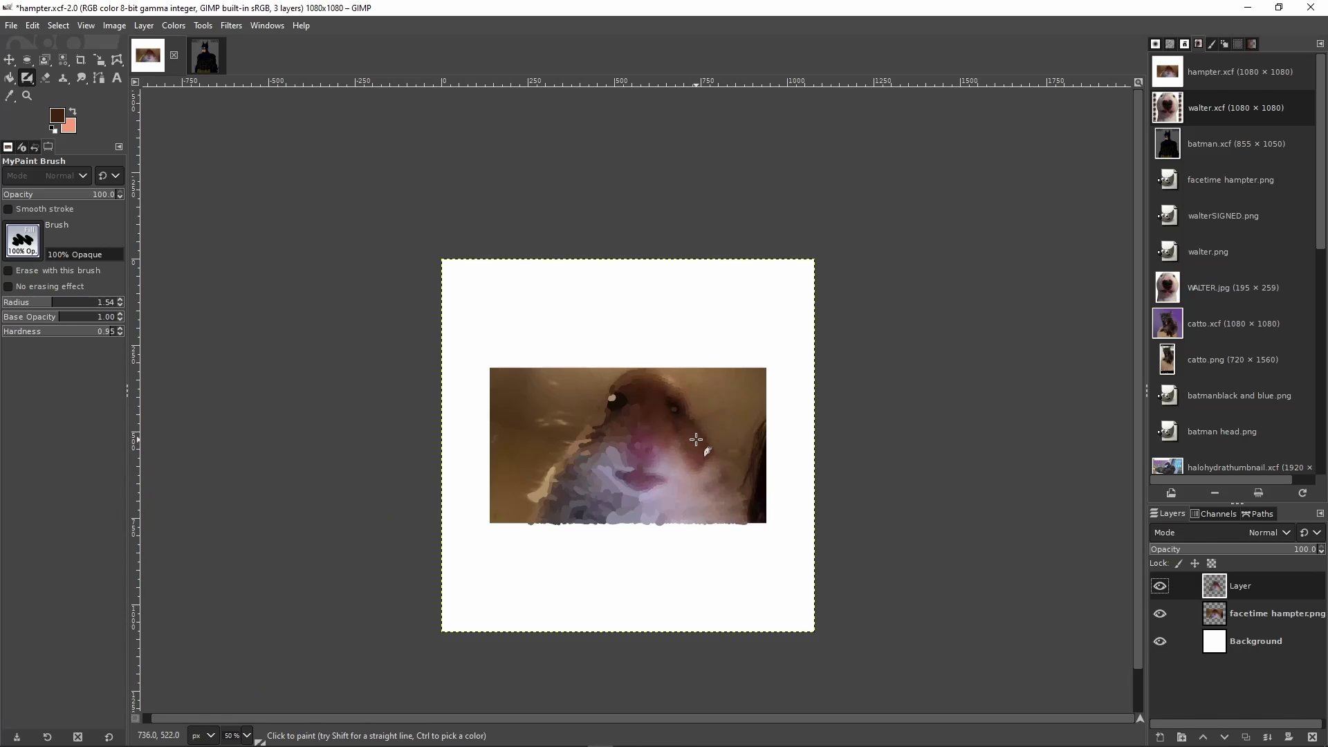
Examine the painted hamster from the head and eyes down to the chest's lower edge
scroll(687, 428, "up", 3)
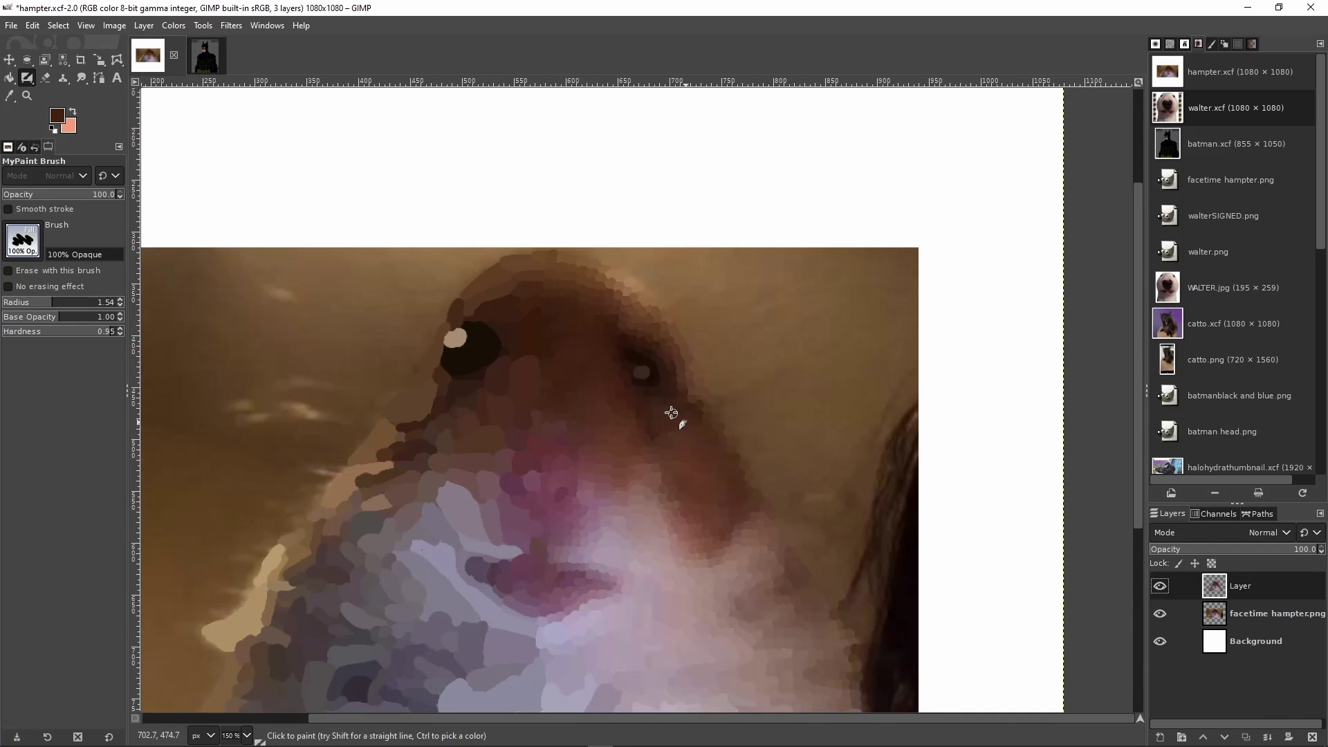
scroll(675, 420, "down", 1)
scroll(680, 427, "left", 1)
scroll(688, 435, "up", 1)
scroll(646, 439, "right", 3)
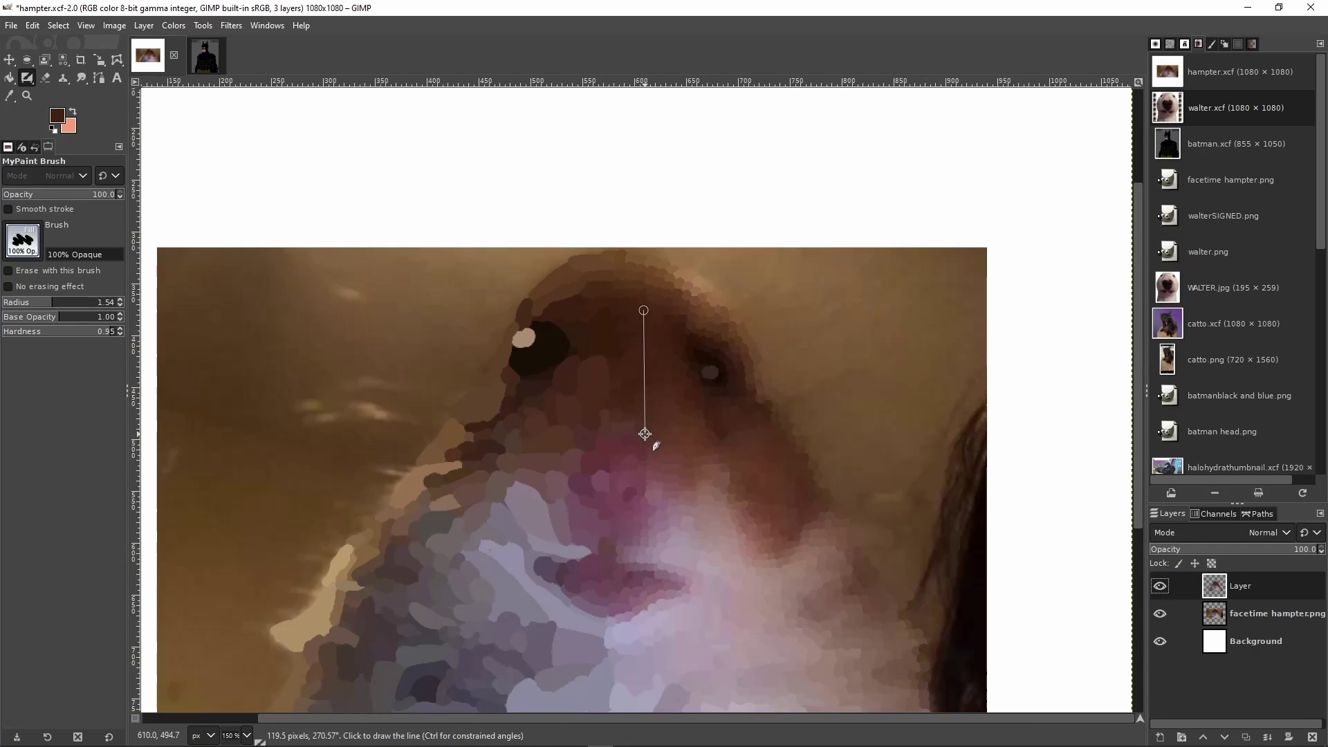
scroll(595, 388, "down", 4)
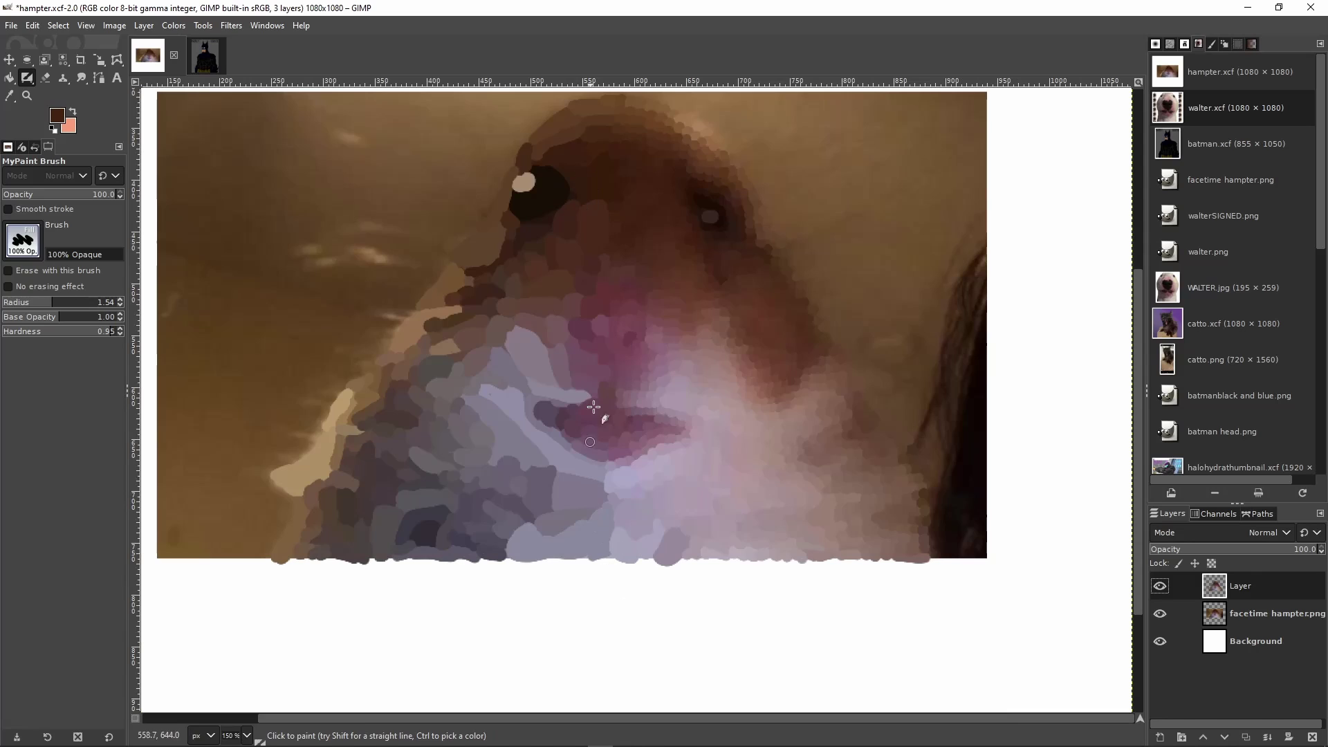
scroll(538, 420, "up", 4)
scroll(537, 420, "up", 1)
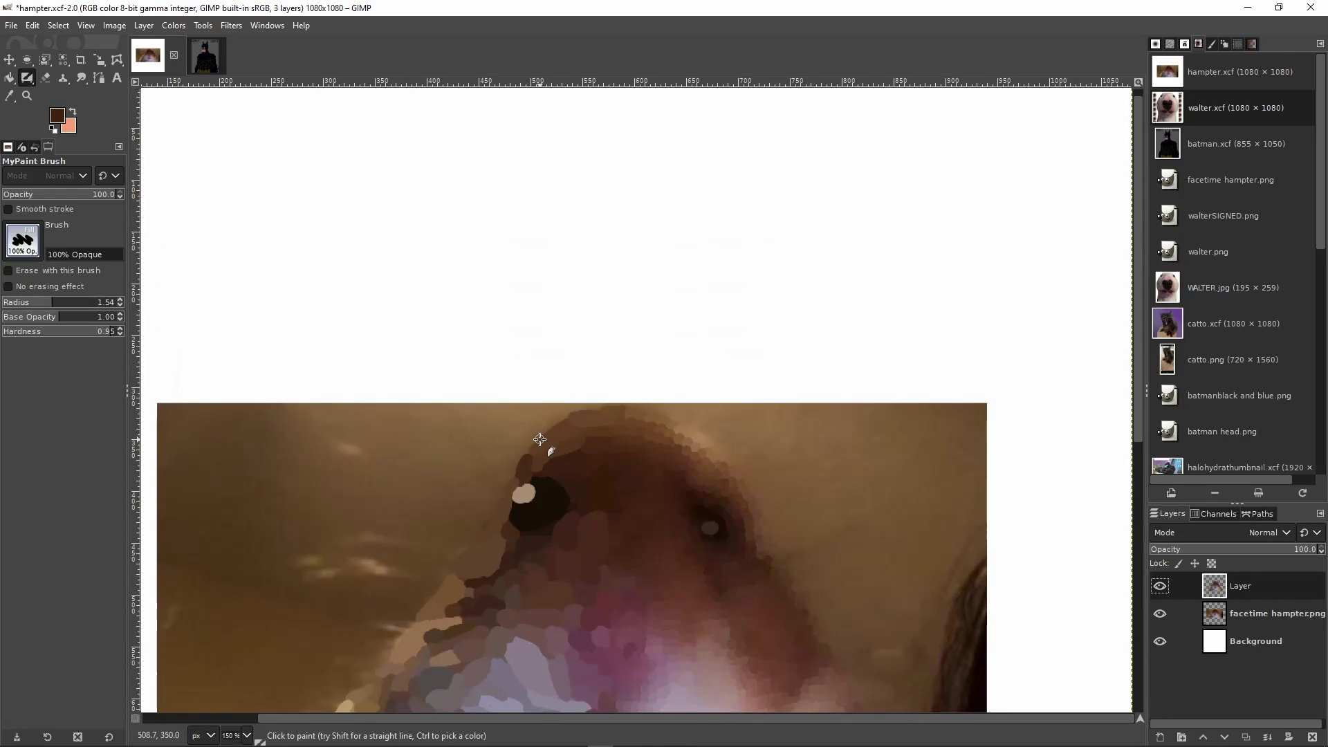
scroll(540, 440, "down", 1)
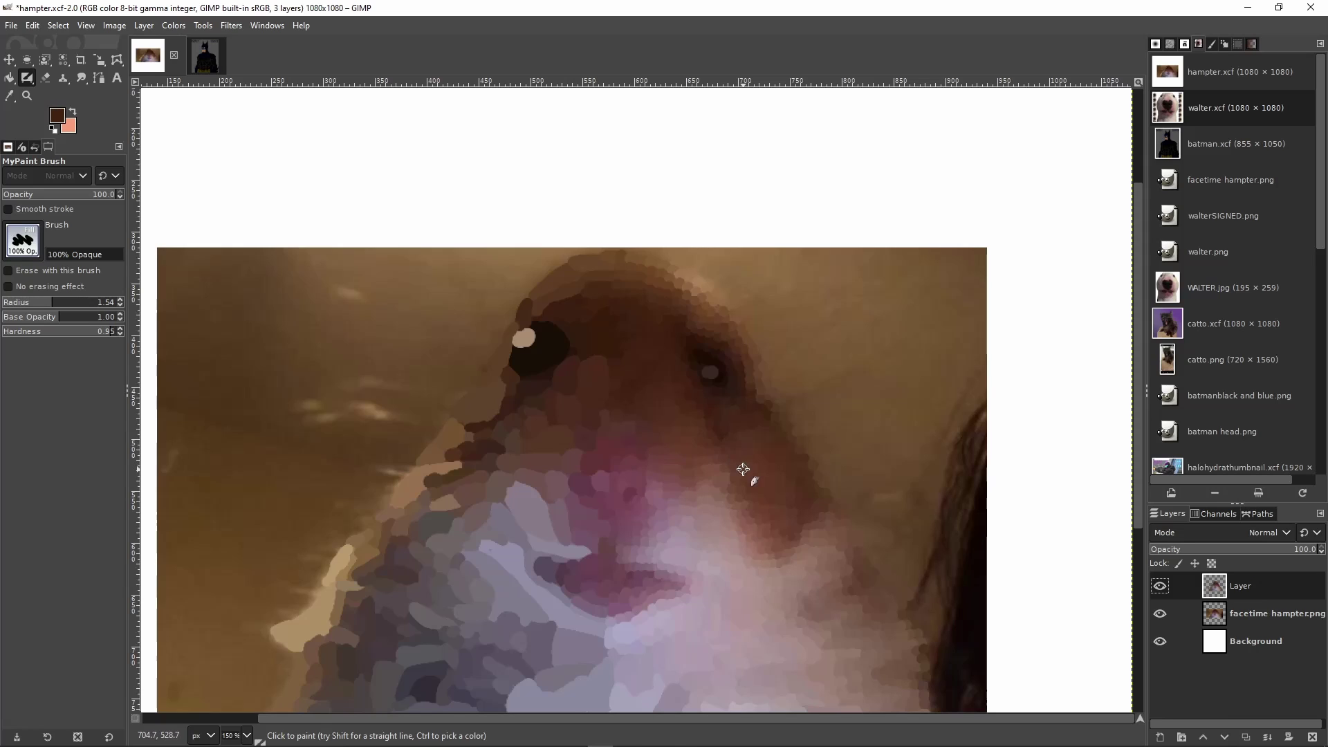
scroll(761, 581, "down", 3)
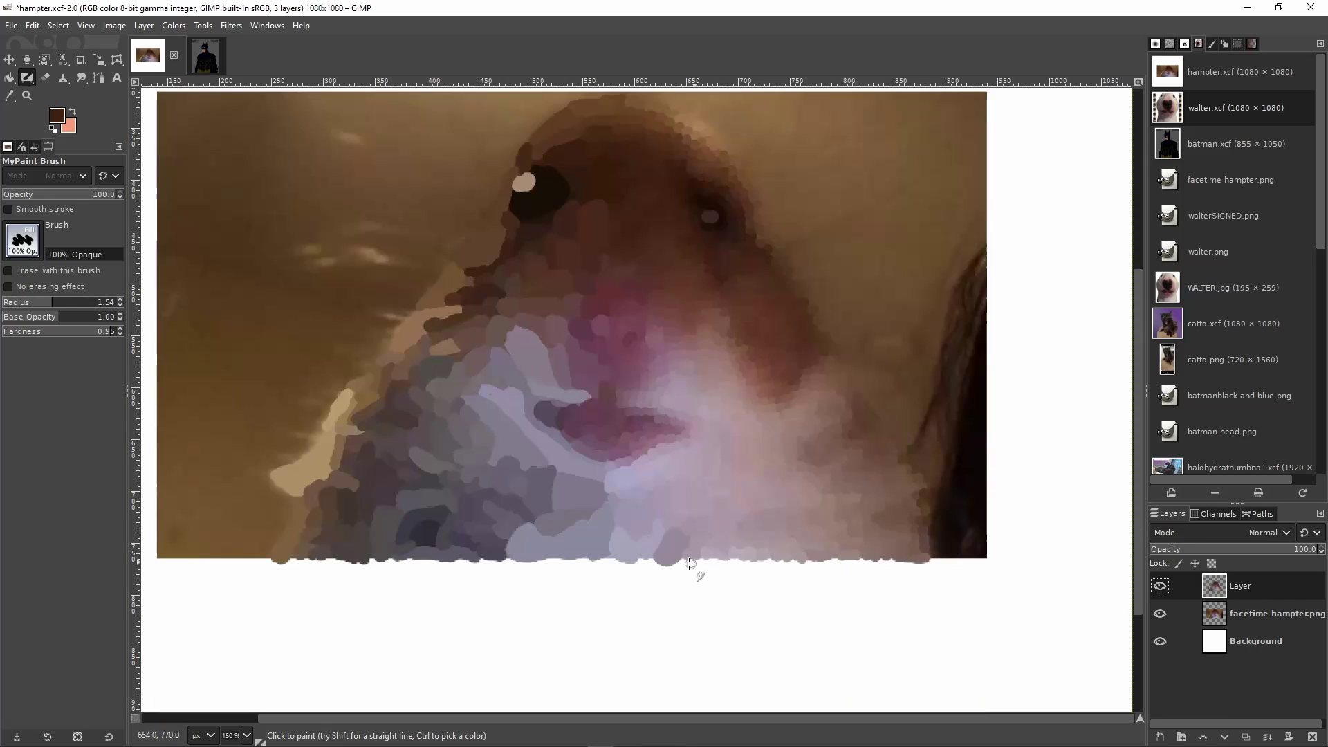
scroll(695, 557, "up", 3)
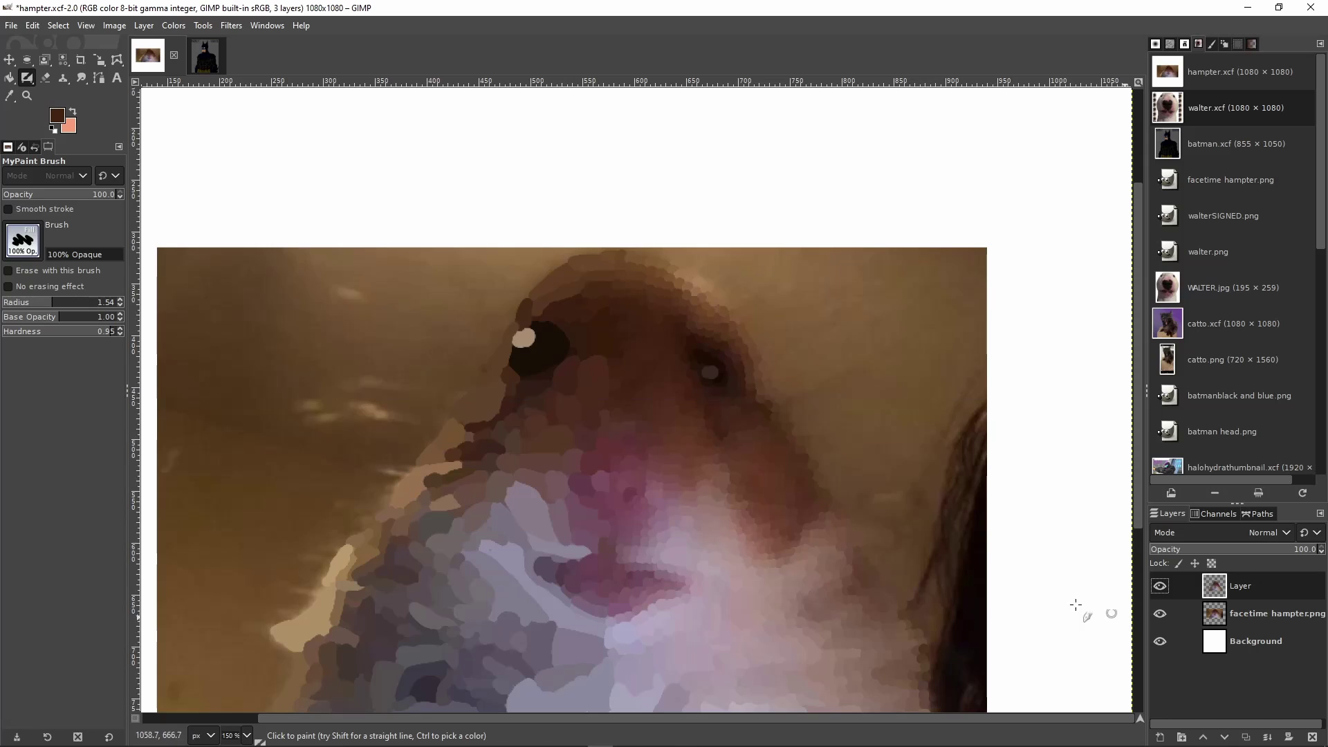
scroll(674, 457, "down", 1)
scroll(692, 451, "down", 2)
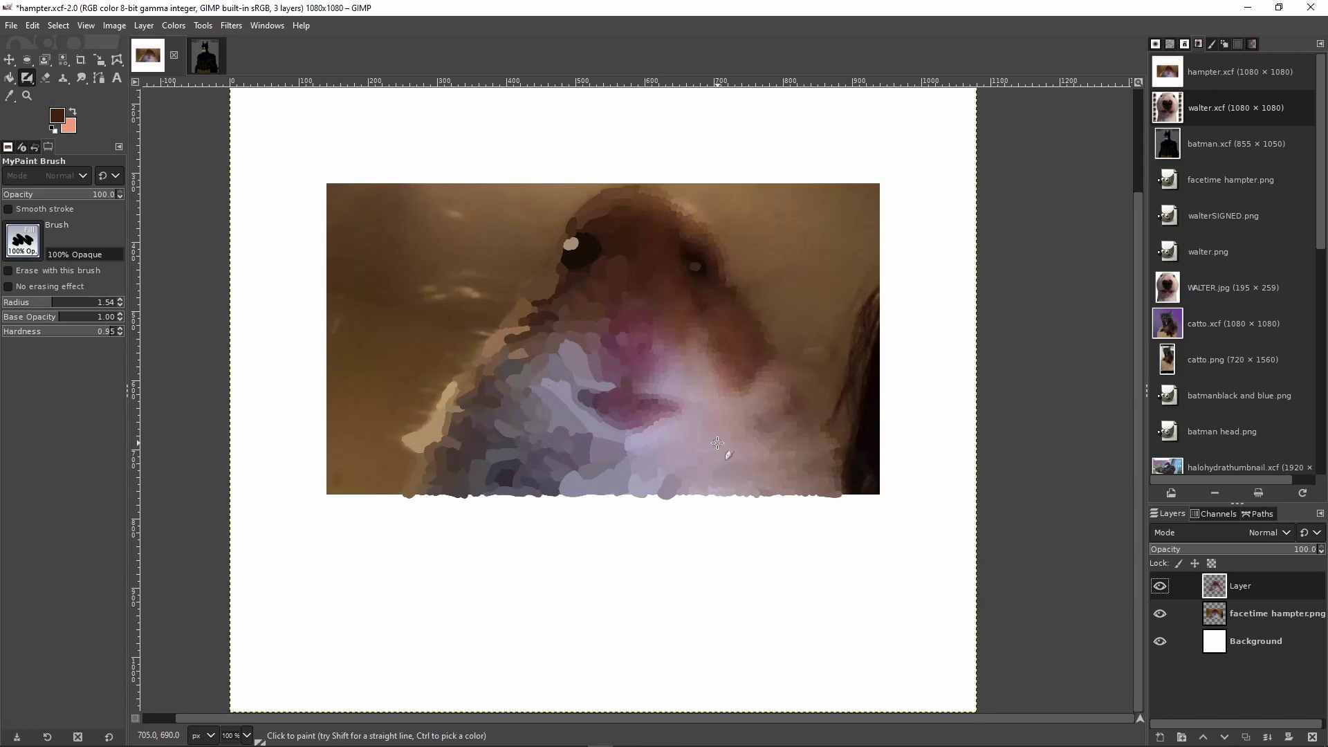
scroll(740, 459, "up", 2)
Toggle the photo layer and repeatedly the paint layer to compare the whole painted hamster with the original photo
left_click(1161, 614)
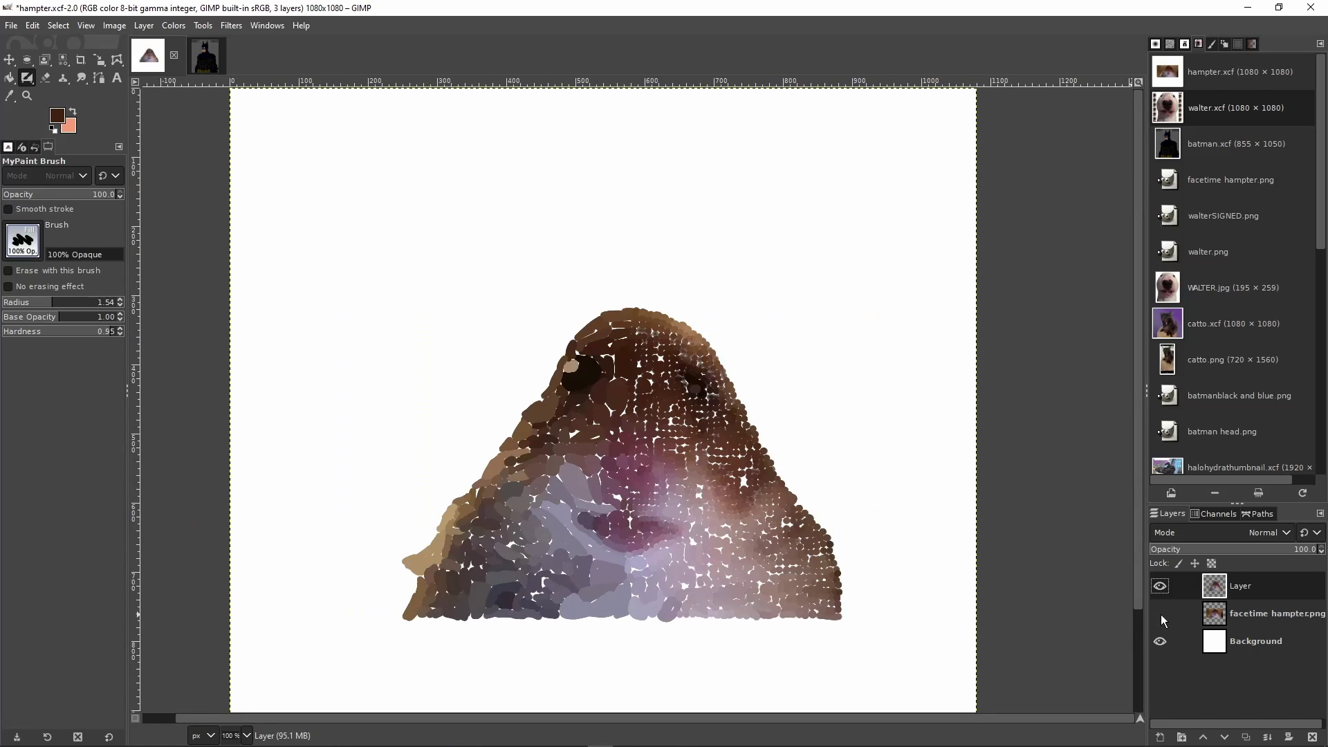
left_click(1161, 614)
left_click(1161, 586)
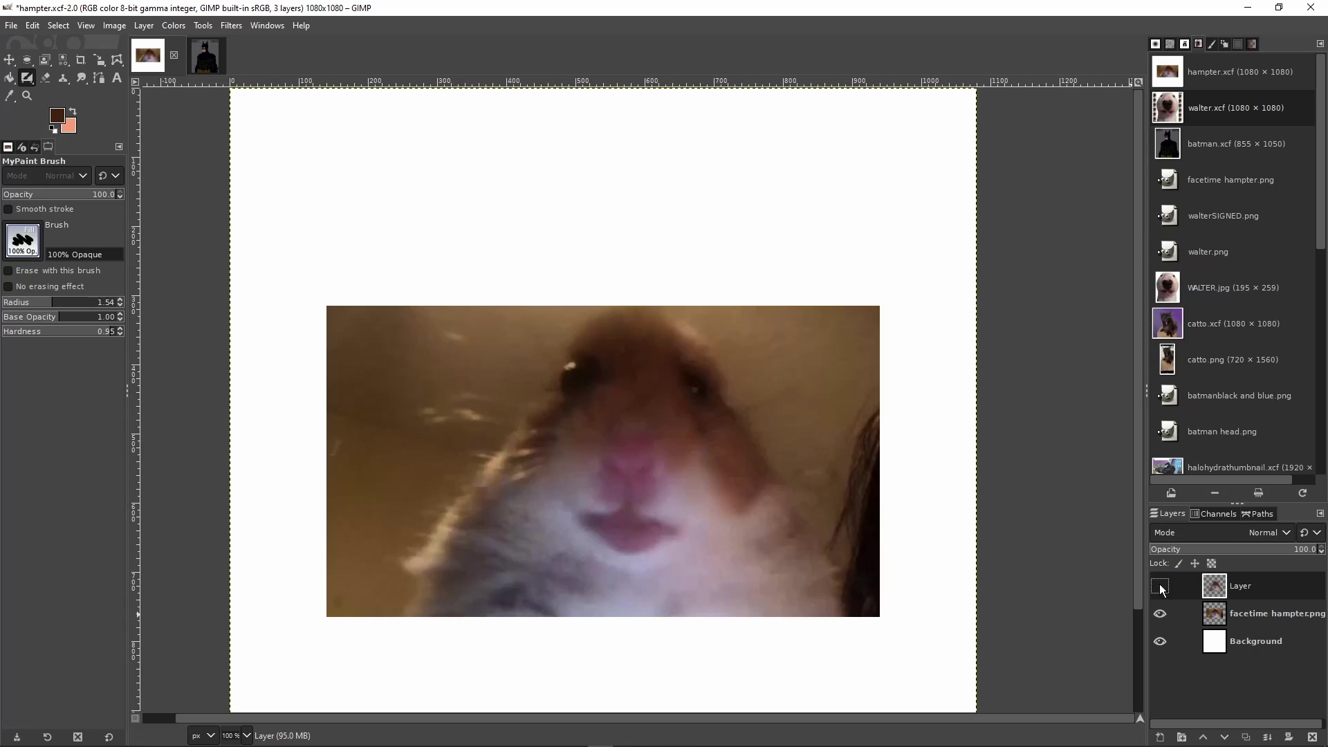
left_click(1160, 586)
left_click(1161, 586)
left_click(1160, 586)
left_click(1160, 586)
left_click(1160, 586)
left_click(1160, 586)
left_click(1160, 586)
left_click(1161, 586)
left_click(1161, 586)
left_click(1160, 586)
left_click(1161, 586)
left_click(1160, 586)
left_click(1161, 586)
left_click(1161, 586)
left_click(1161, 586)
left_click(1160, 586)
left_click(1161, 586)
left_click(1161, 586)
left_click(1160, 586)
left_click(1160, 586)
left_click(1161, 586)
left_click(1160, 586)
left_click(1160, 586)
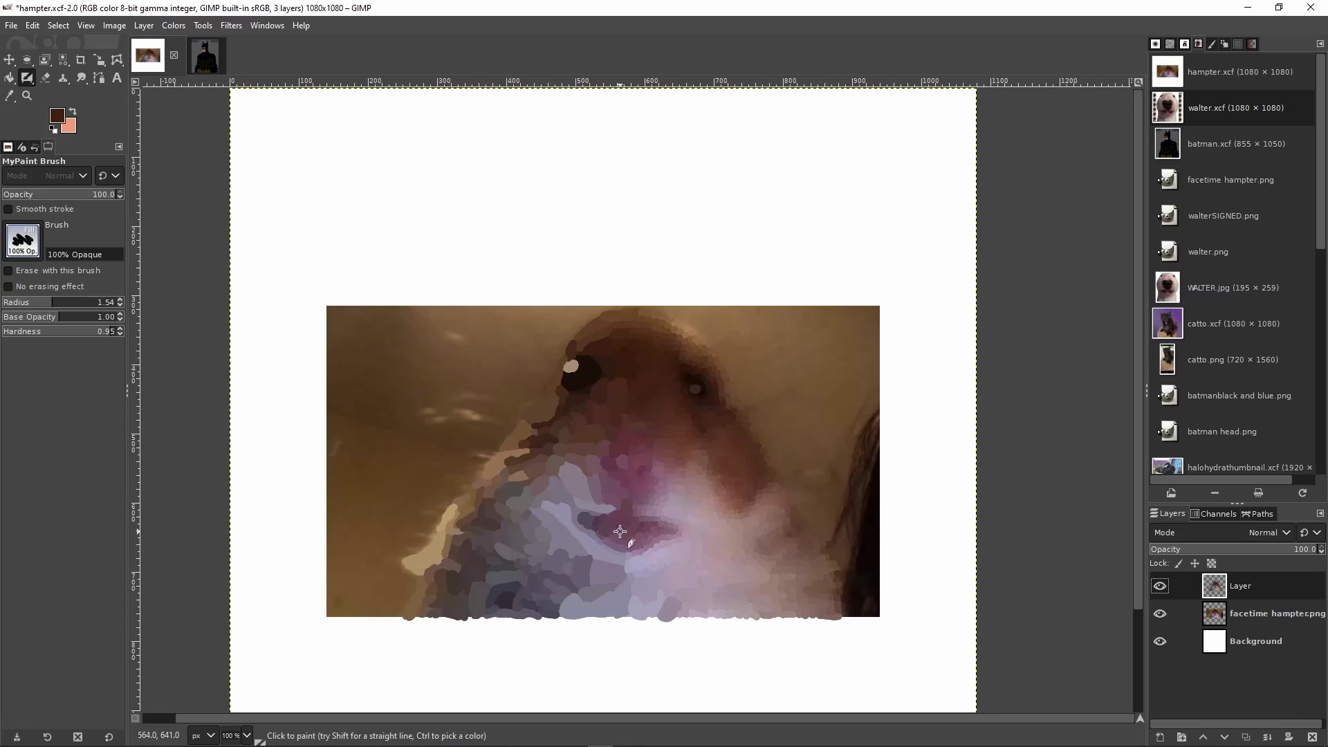
Compare the painted face up close with the photo by toggling both layers' visibility, leaving both shown
scroll(688, 515, "up", 4, "ctrl")
scroll(648, 482, "down", 2)
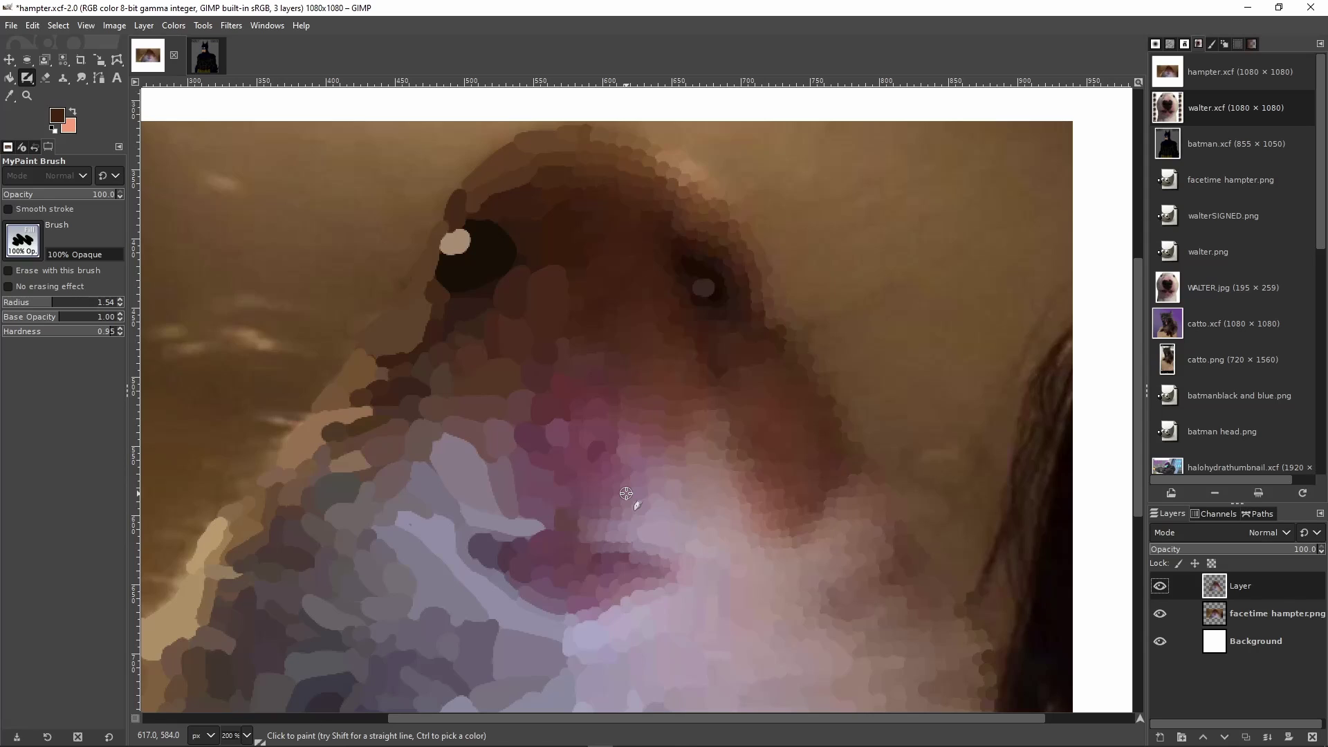
left_click(1162, 586)
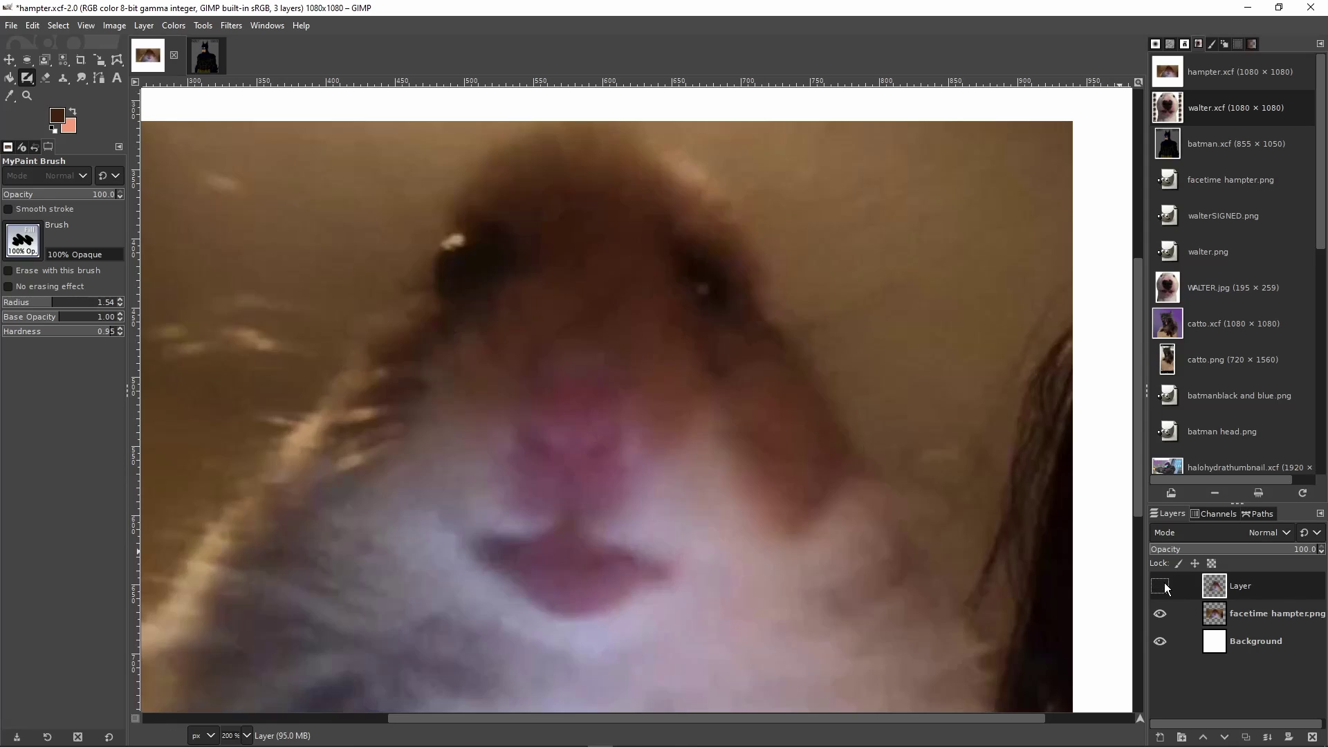
left_click(1162, 587)
left_click(1161, 616)
left_click(1160, 615)
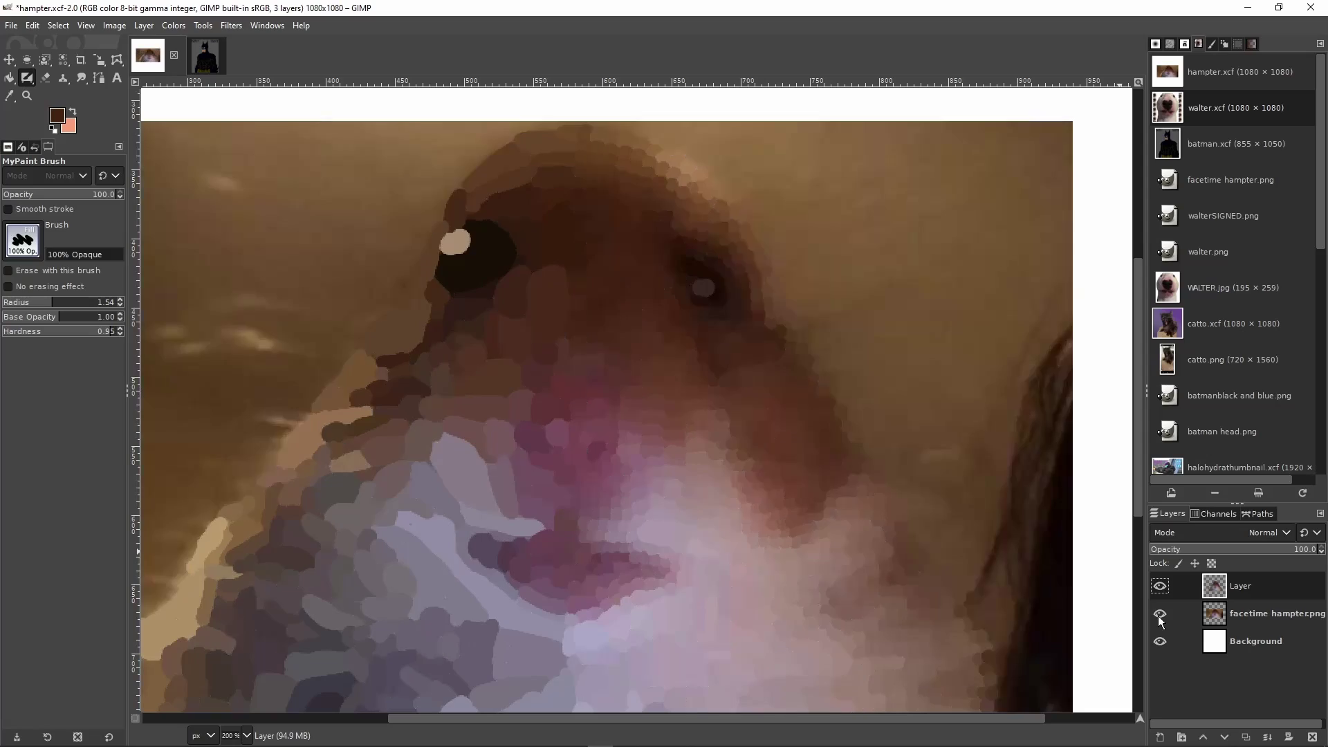
left_click(1160, 589)
left_click(1161, 588)
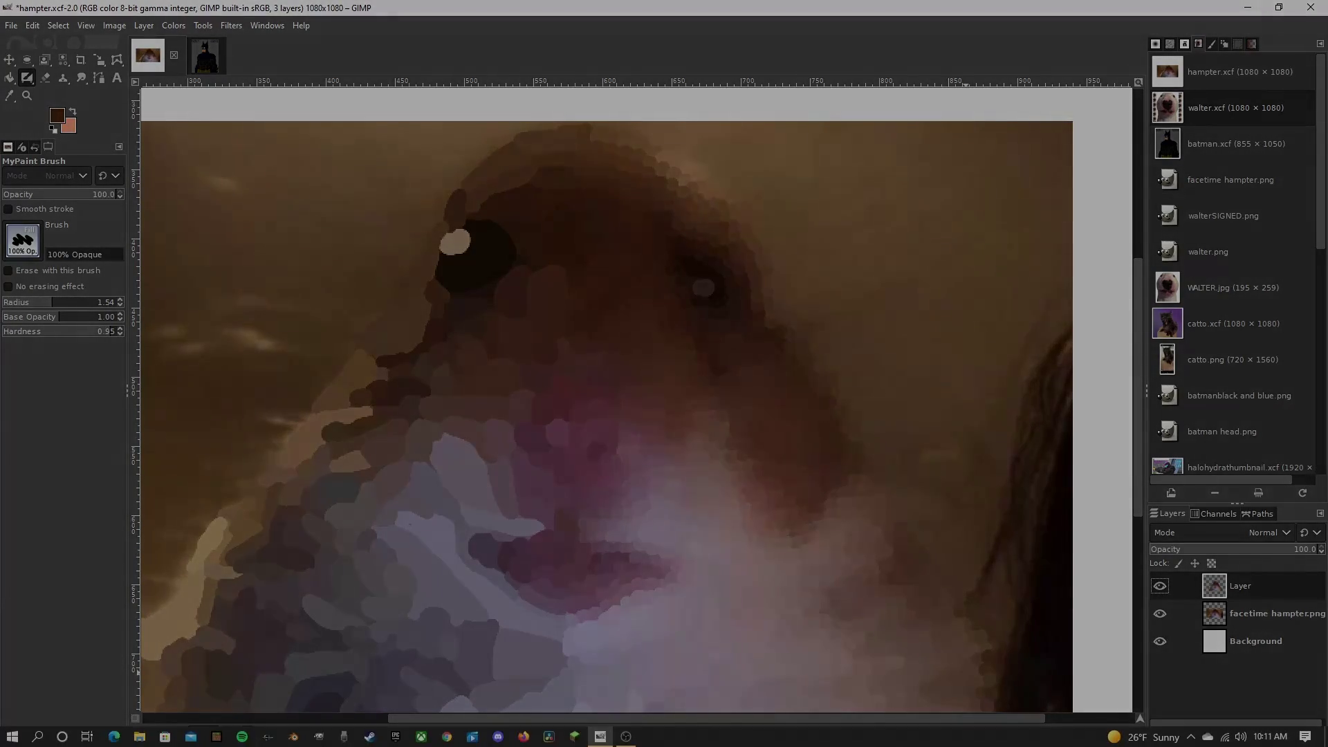
left_click(546, 736)
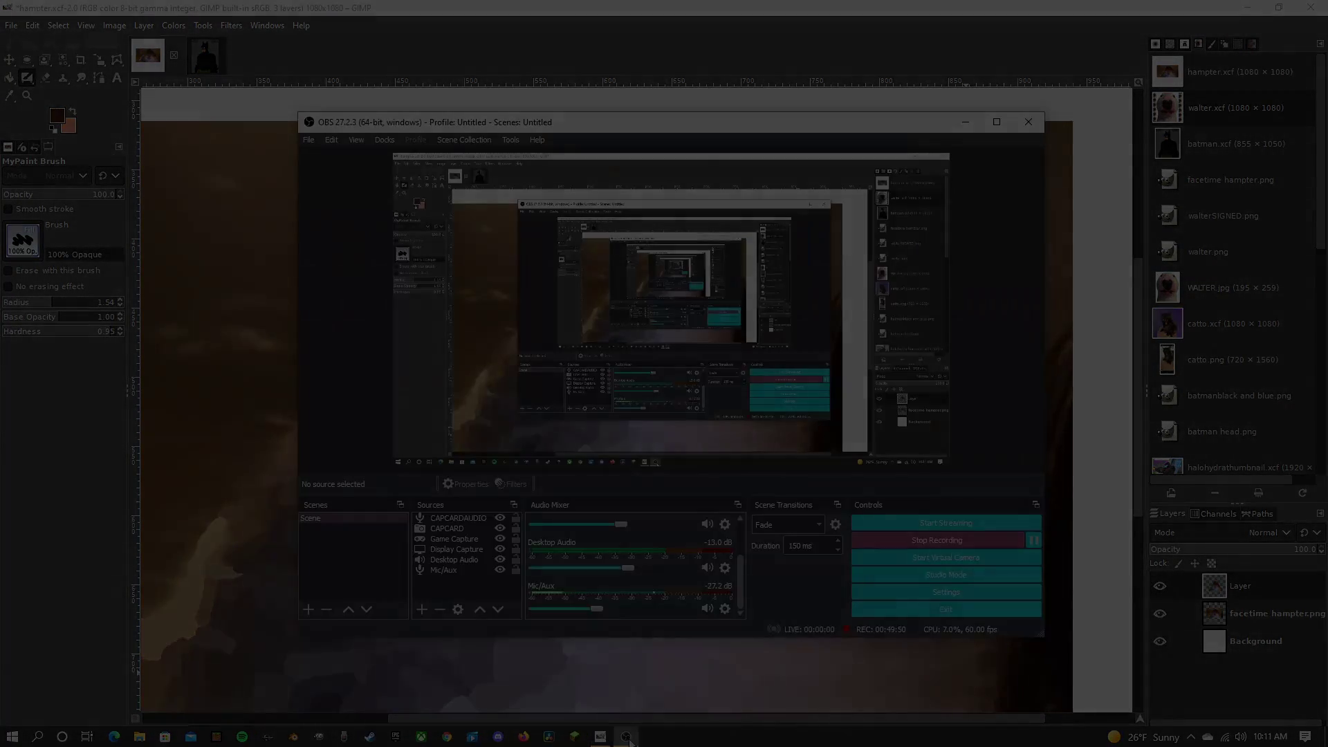